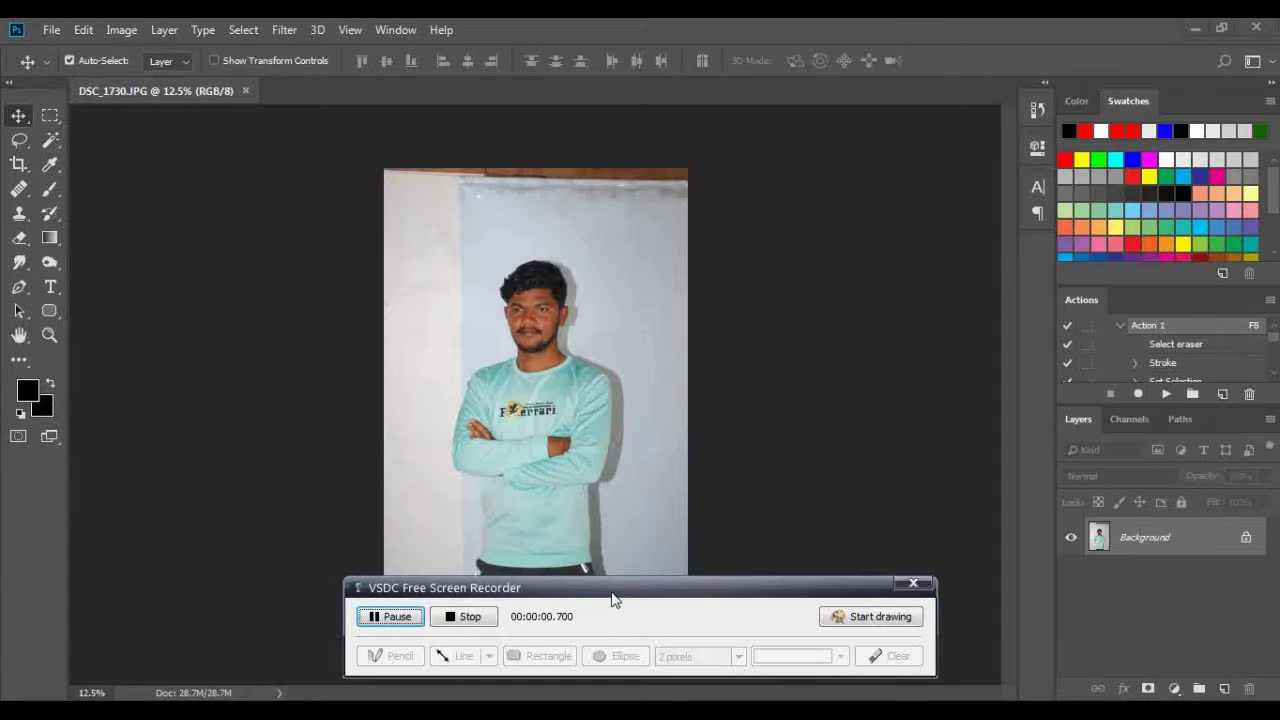
Open the photo DSC_1730.JPG as a single, unedited Background layer
mouse_move(613, 599)
left_mouse_down()
mouse_move(276, 645)
mouse_move(278, 661)
left_mouse_up()
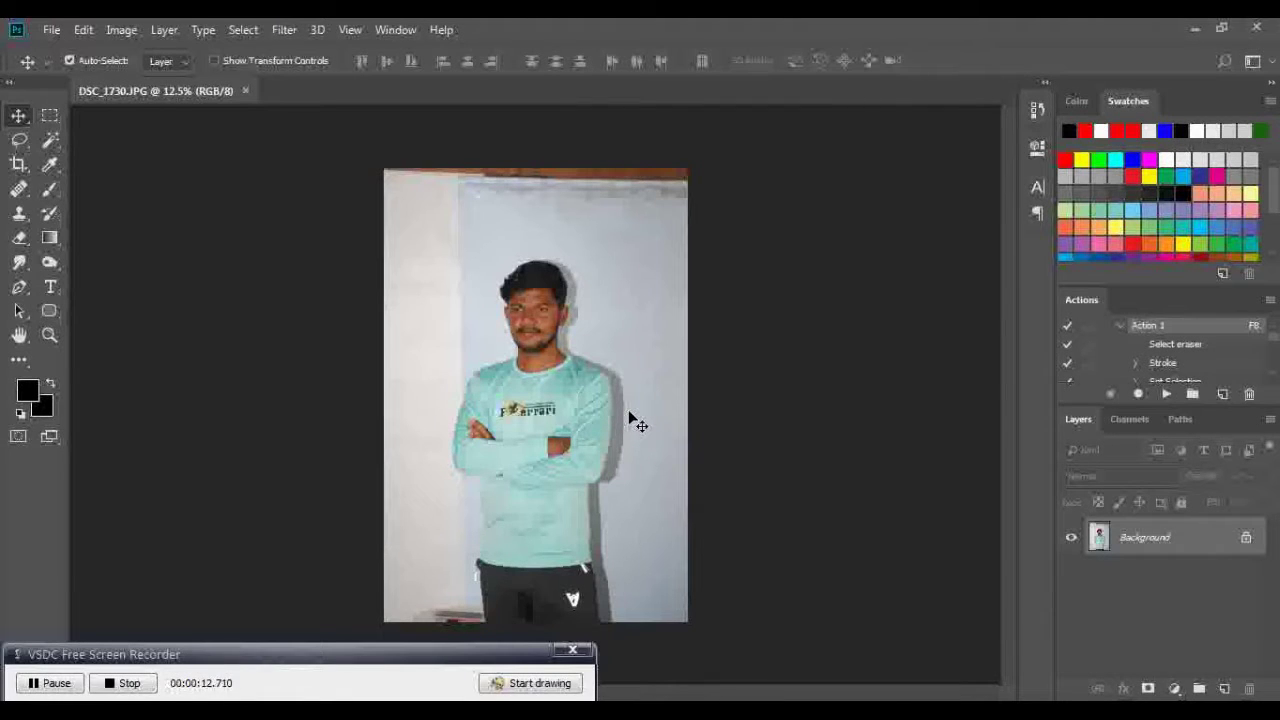
Magic-wand select the pale wall, its shadow and the top strip, excluding a small wall patch
left_click(47, 148)
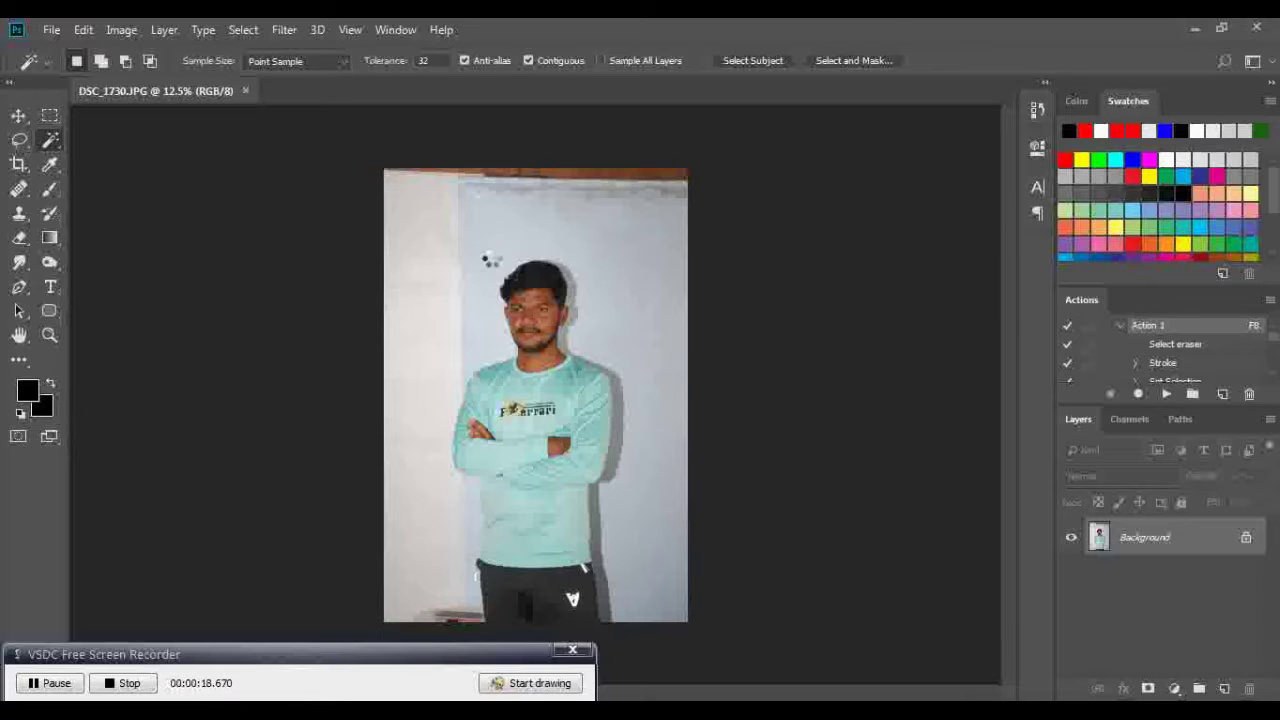
left_click(645, 350)
left_click(630, 413)
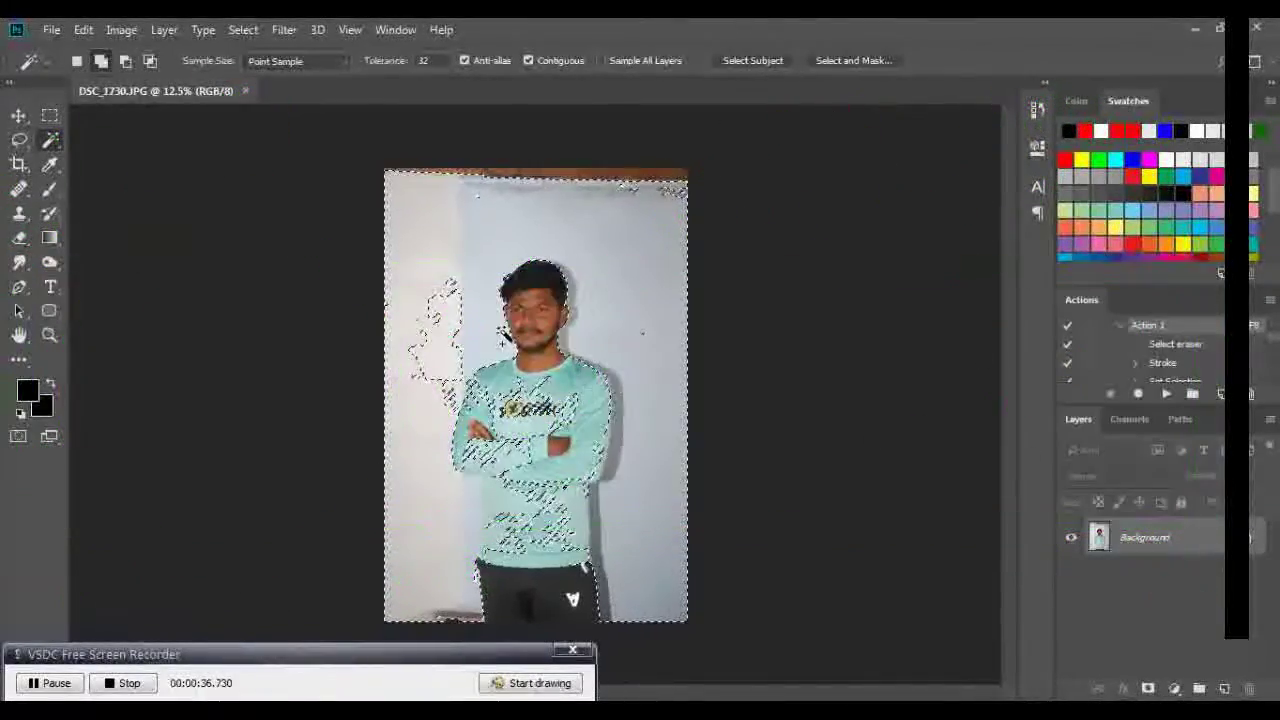
left_click(452, 348, "alt")
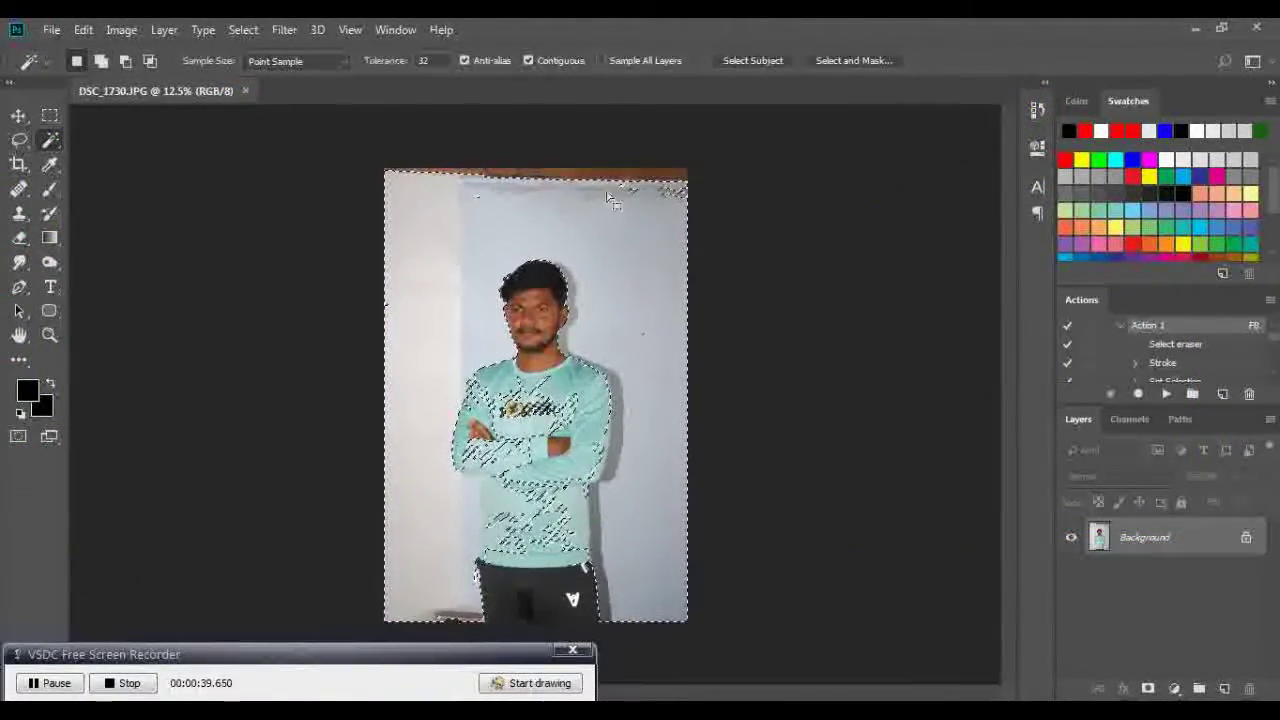
left_click(546, 182)
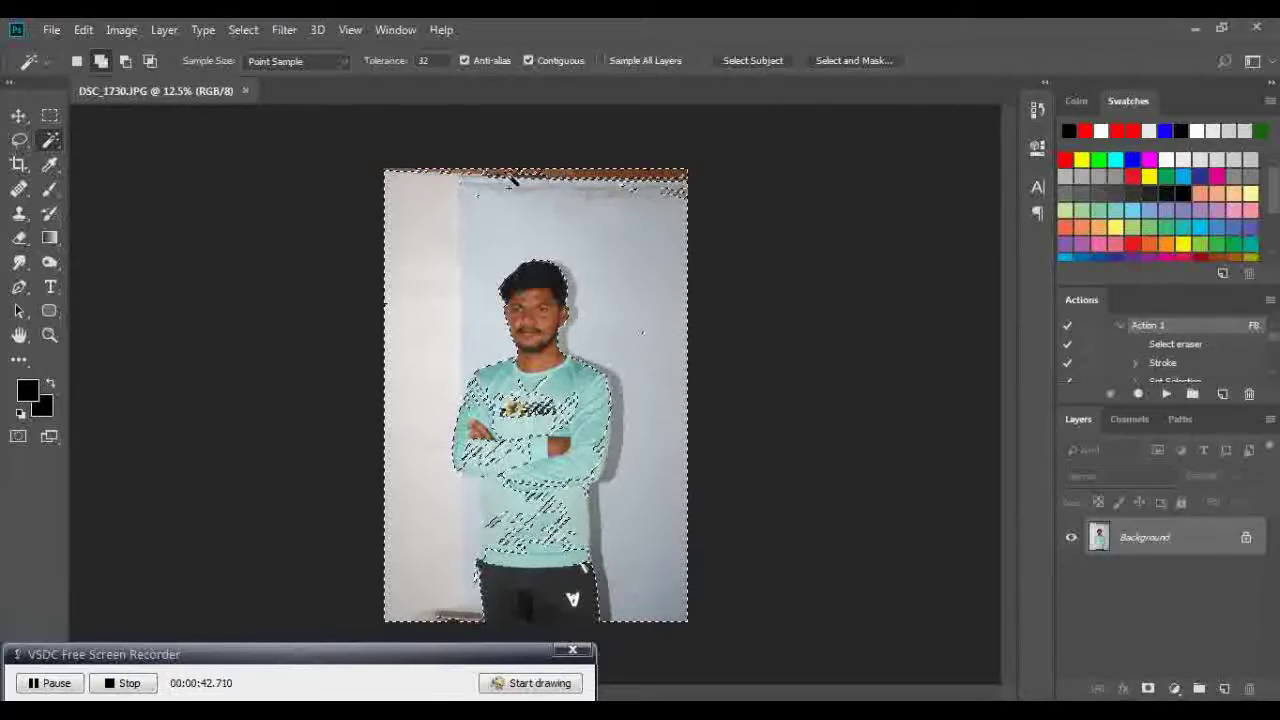
key("ctrl+plus")
key("ctrl+plus")
key("ctrl+plus")
Show the photo full screen and zoom in on the chin and neck
scroll(822, 230, "down", 3)
scroll(640, 400, "up", 4)
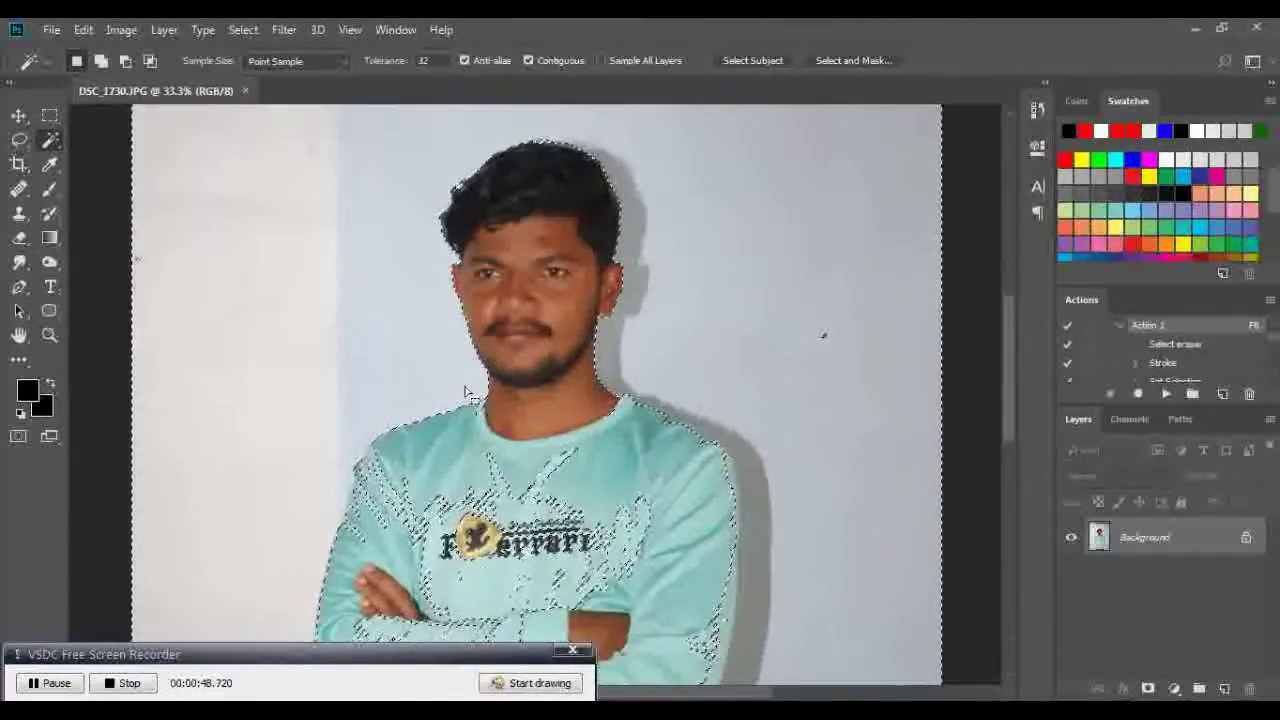
key("ctrl+d")
left_click(465, 391)
key("f")
key("f")
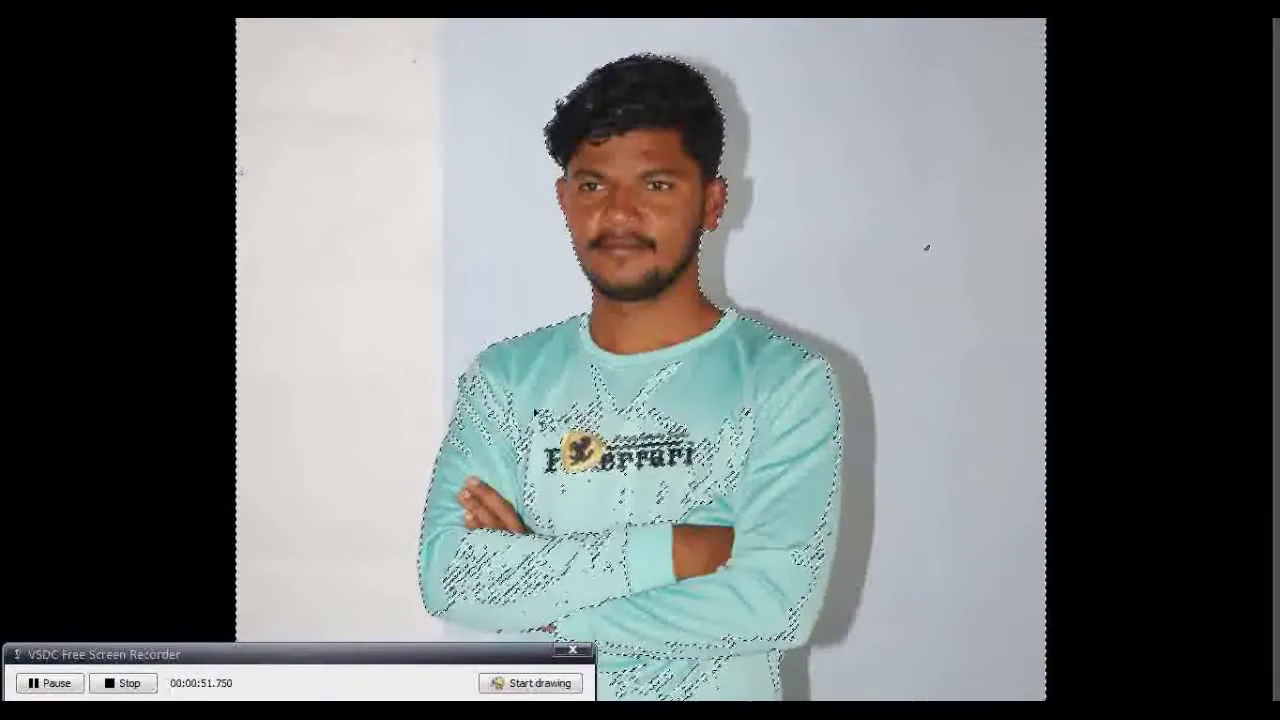
key("ctrl+plus")
key("ctrl+plus")
key("ctrl+plus")
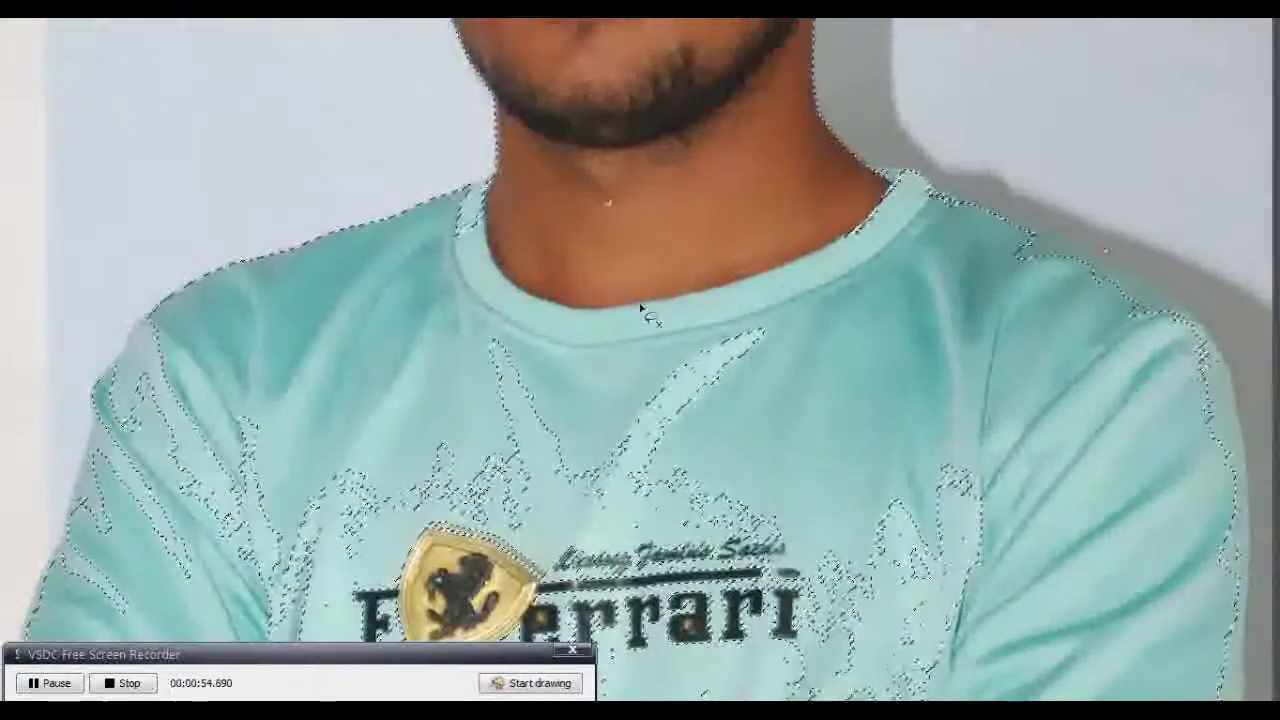
key("ctrl+plus")
scroll(700, 380, "up", 3)
left_click_drag(734, 357, 754, 144)
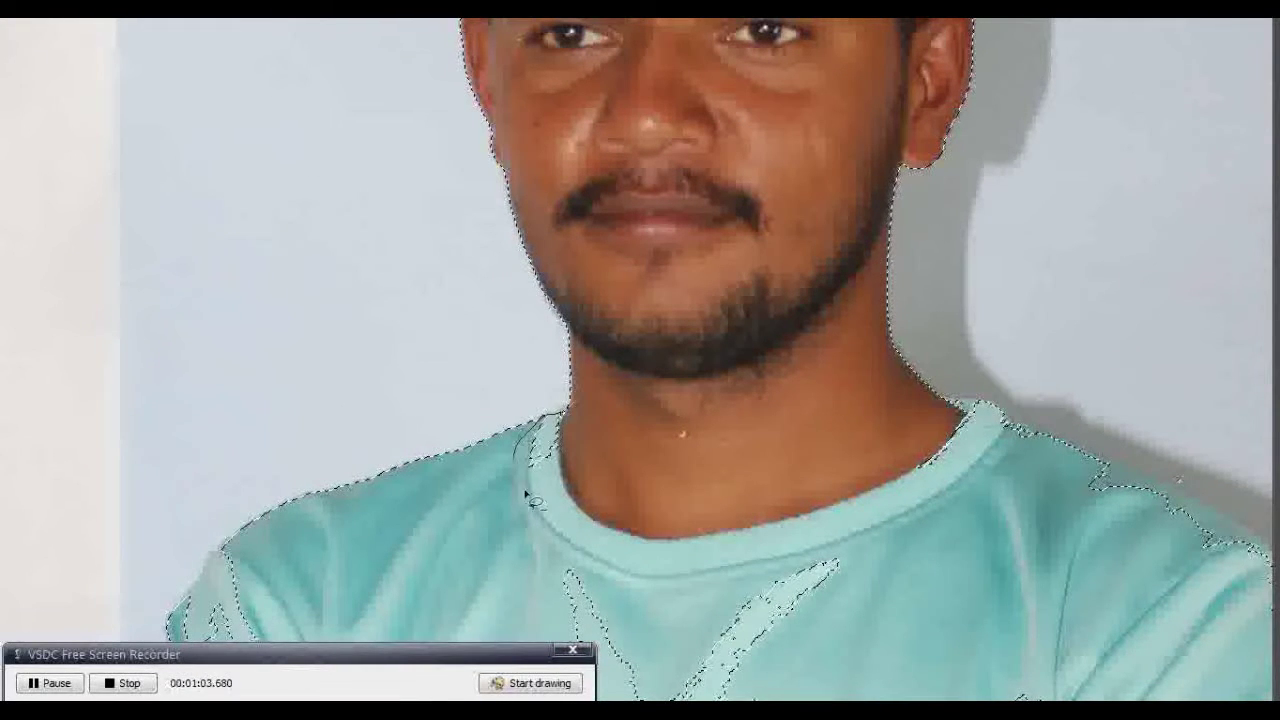
scroll(579, 476, "down", 3)
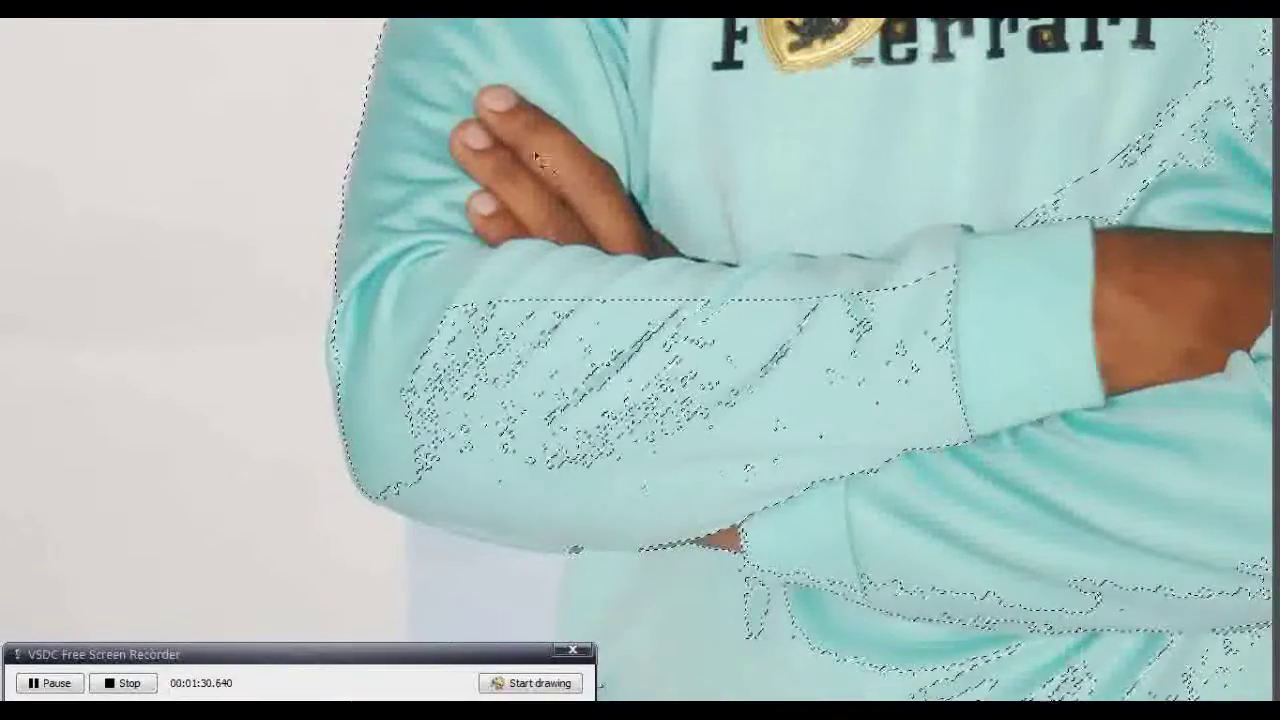
Lasso-subtract the folded arm and sleeve area from the background selection
left_click_drag(330, 337, 343, 442)
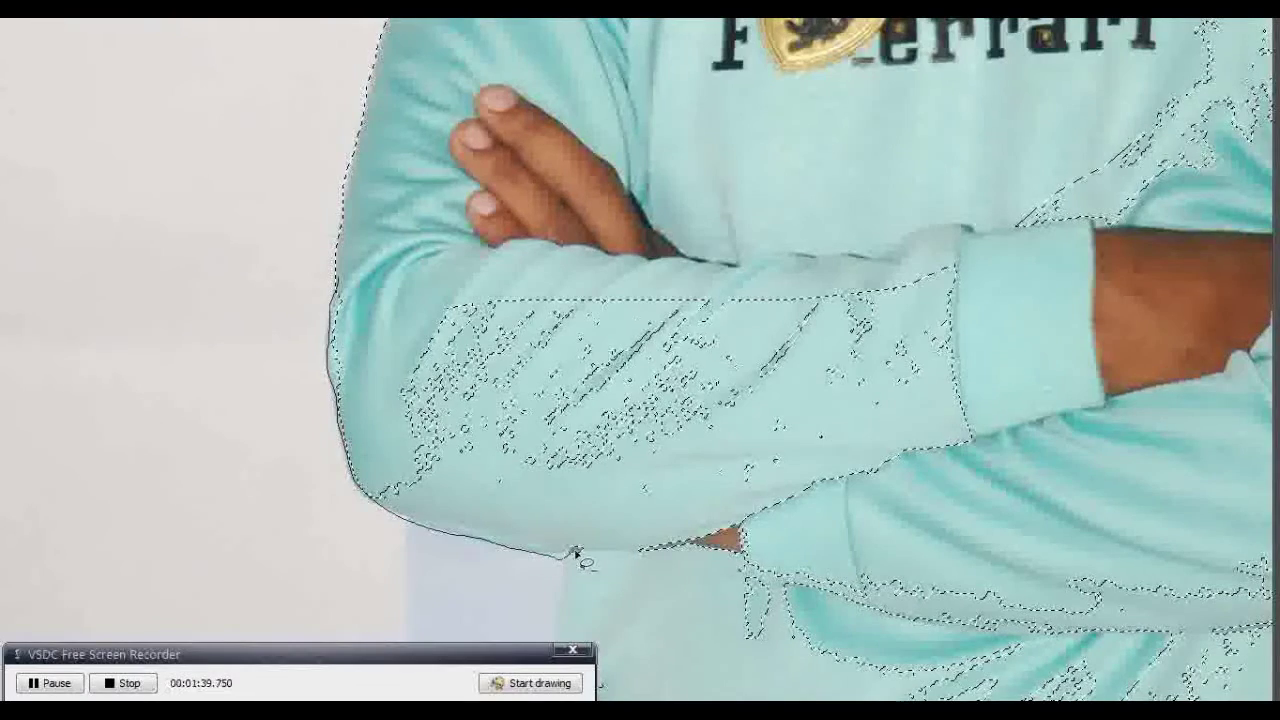
left_click_drag(562, 163, 570, 175)
scroll(590, 432, "down", 2)
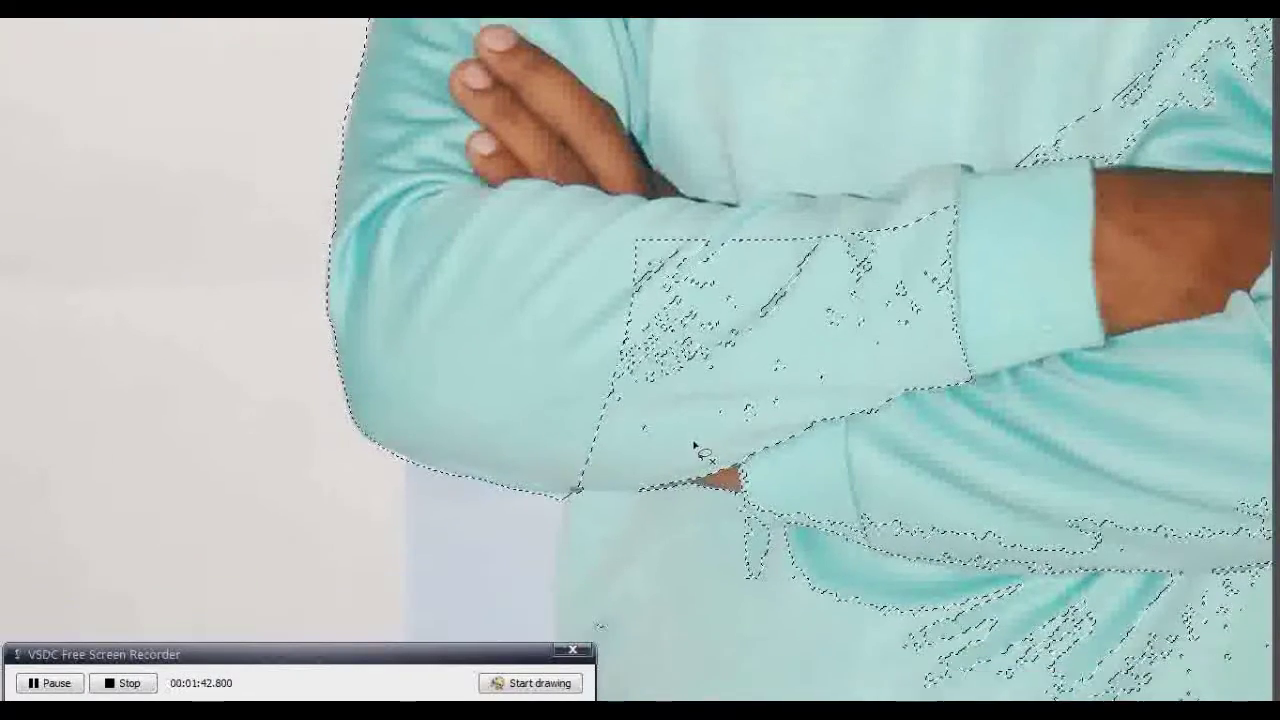
left_click_drag(562, 478, 556, 585)
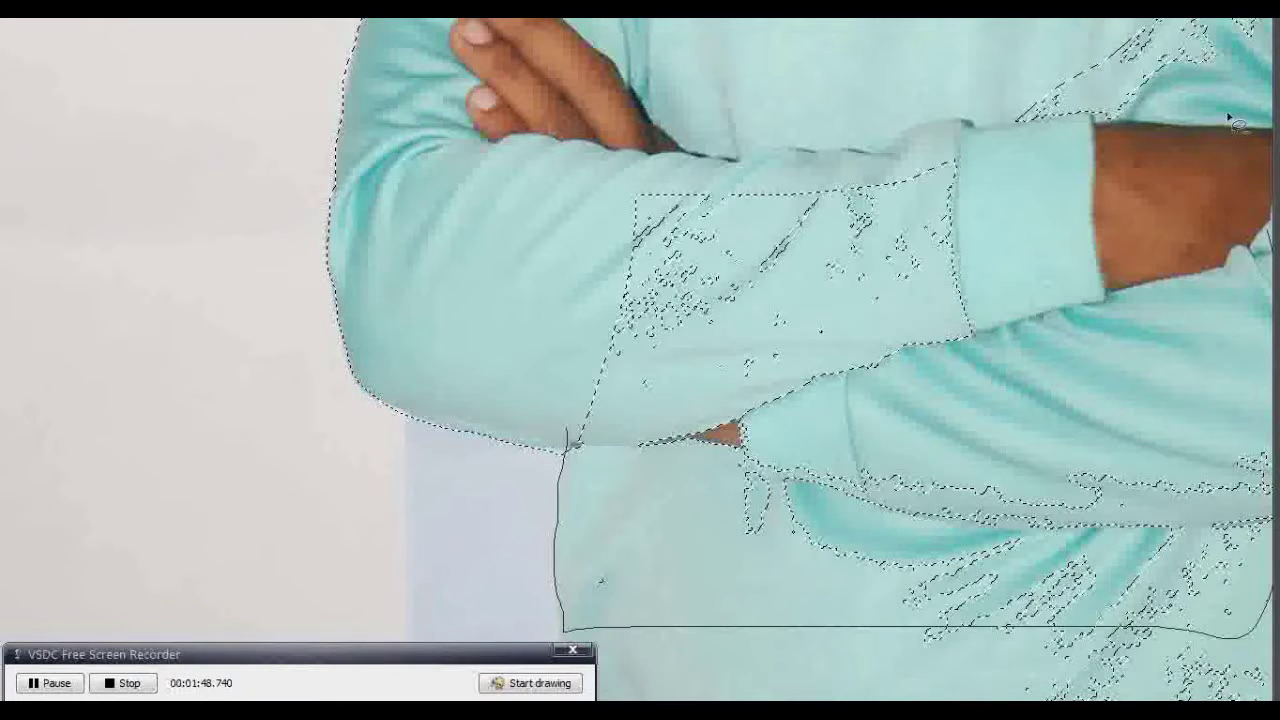
mouse_move(731, 112)
left_mouse_down()
mouse_move(663, 429)
mouse_move(526, 180)
left_mouse_up()
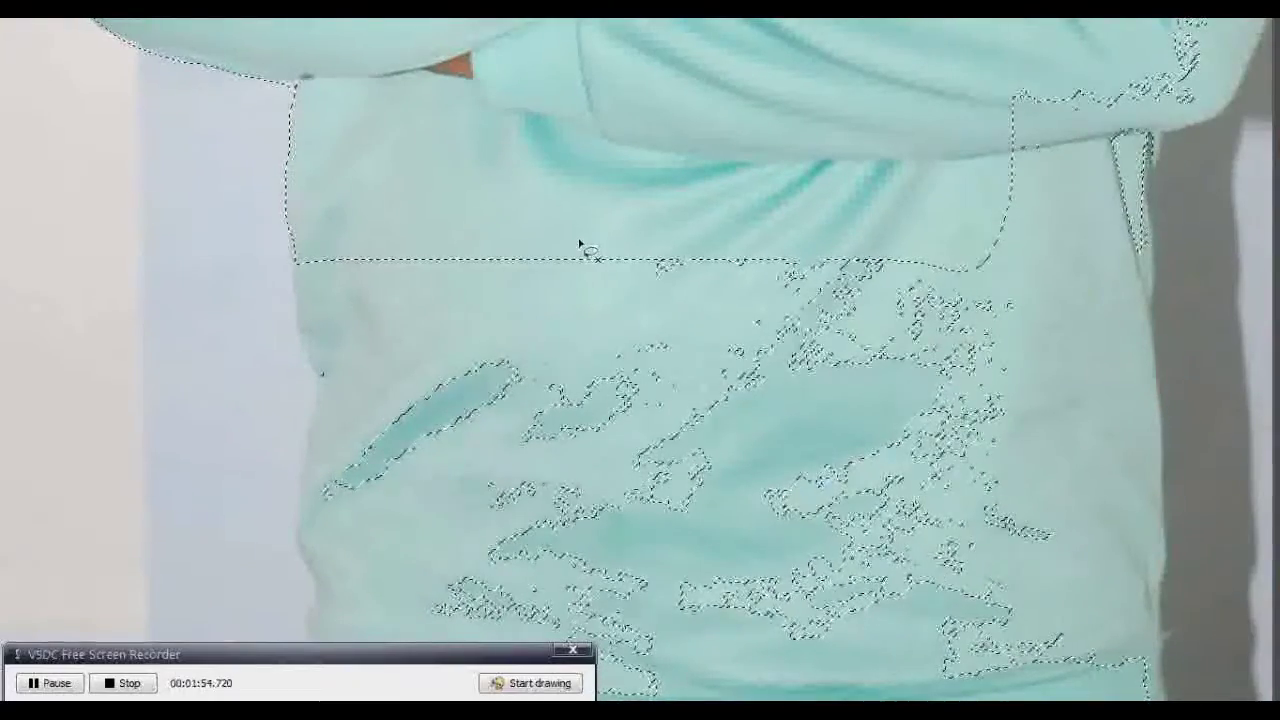
Trace around the shirt body to remove it from the selection
left_click_drag(289, 229, 316, 372)
left_click_drag(294, 488, 313, 605)
mouse_move(1022, 640)
left_mouse_down()
mouse_move(1029, 163)
mouse_move(634, 83)
mouse_move(300, 85)
left_mouse_up()
scroll(460, 255, "down", 3)
scroll(460, 255, "down", 3)
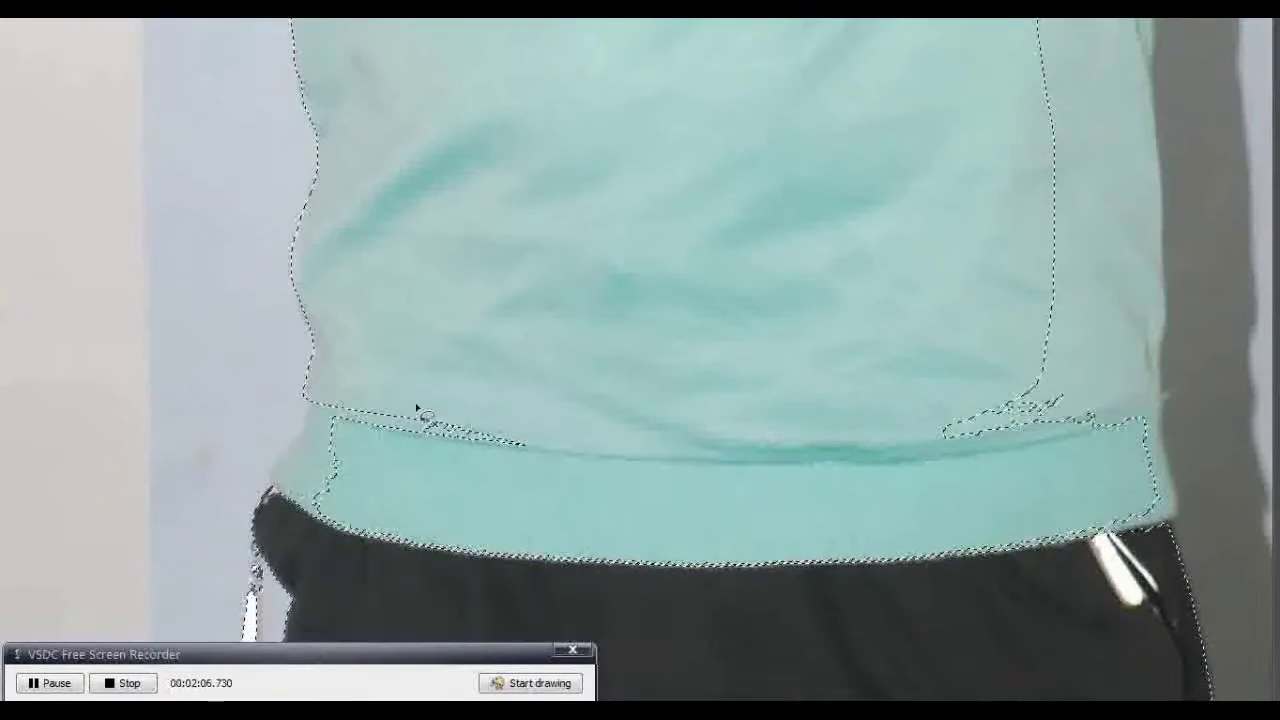
Subtract the shirt hem from the selection and begin tracing the shirt's right edge
left_click_drag(320, 355, 307, 410)
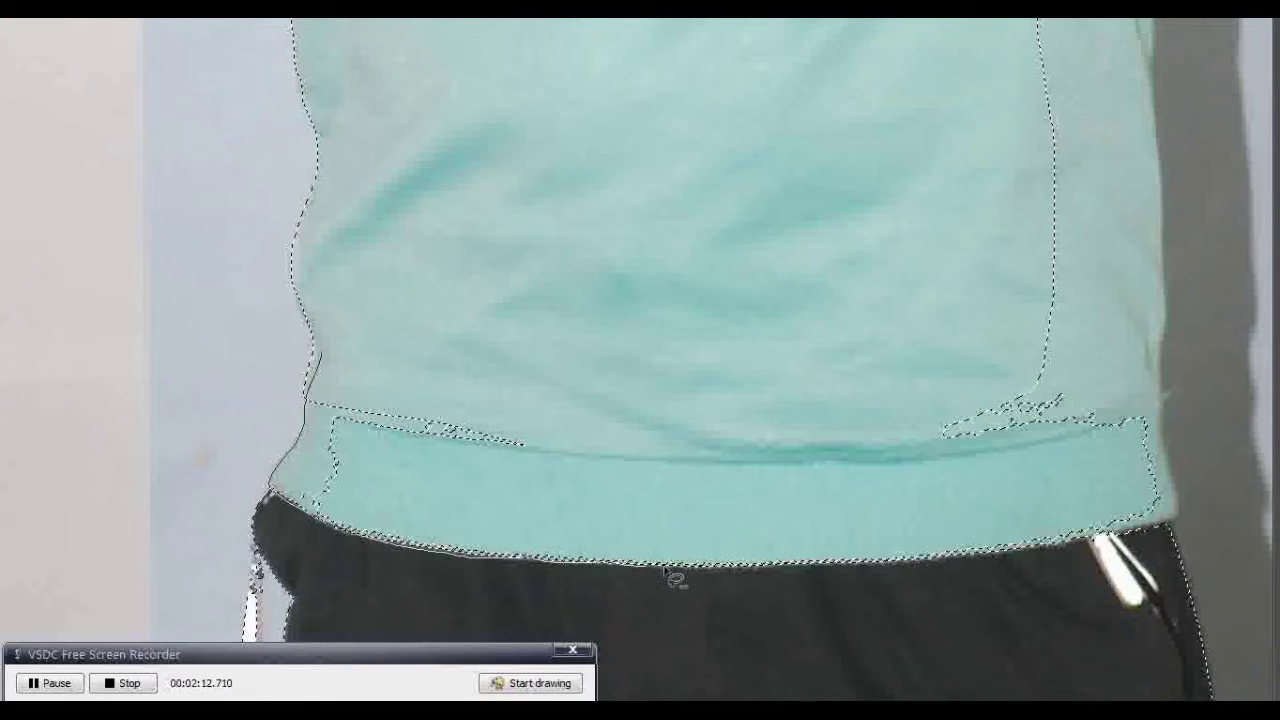
left_click_drag(673, 343, 628, 314)
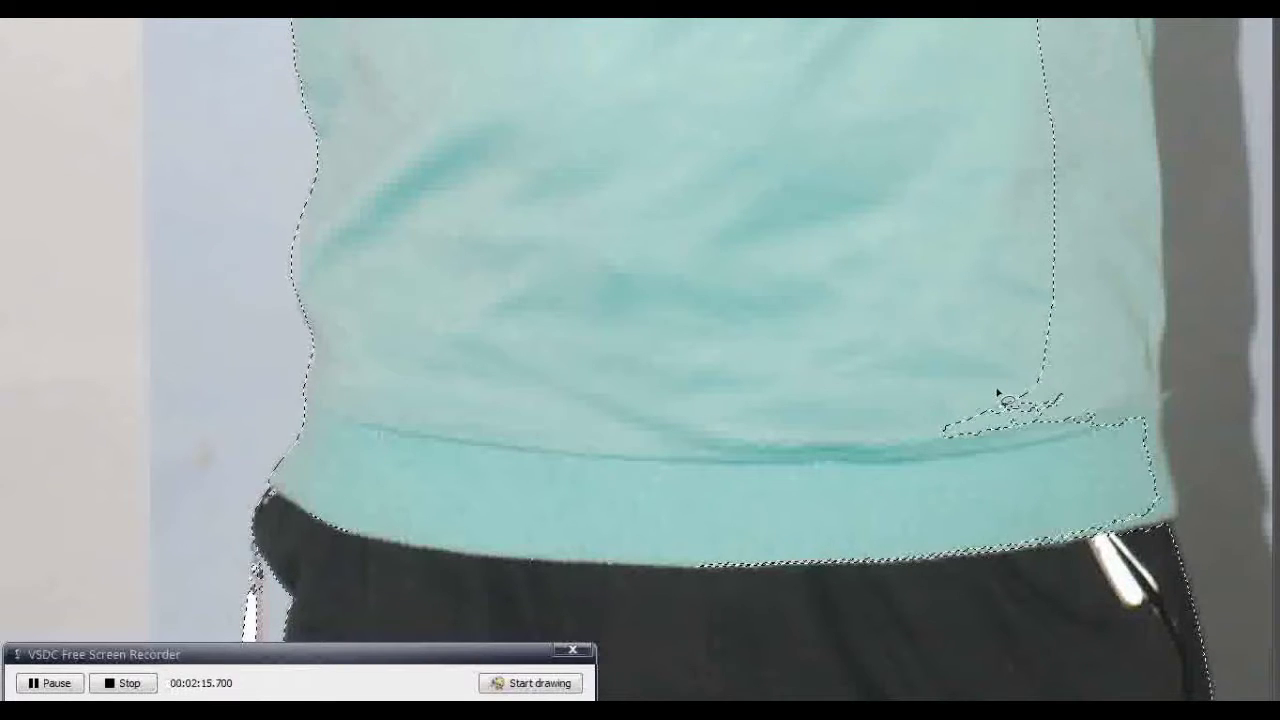
left_click_drag(672, 532, 897, 584)
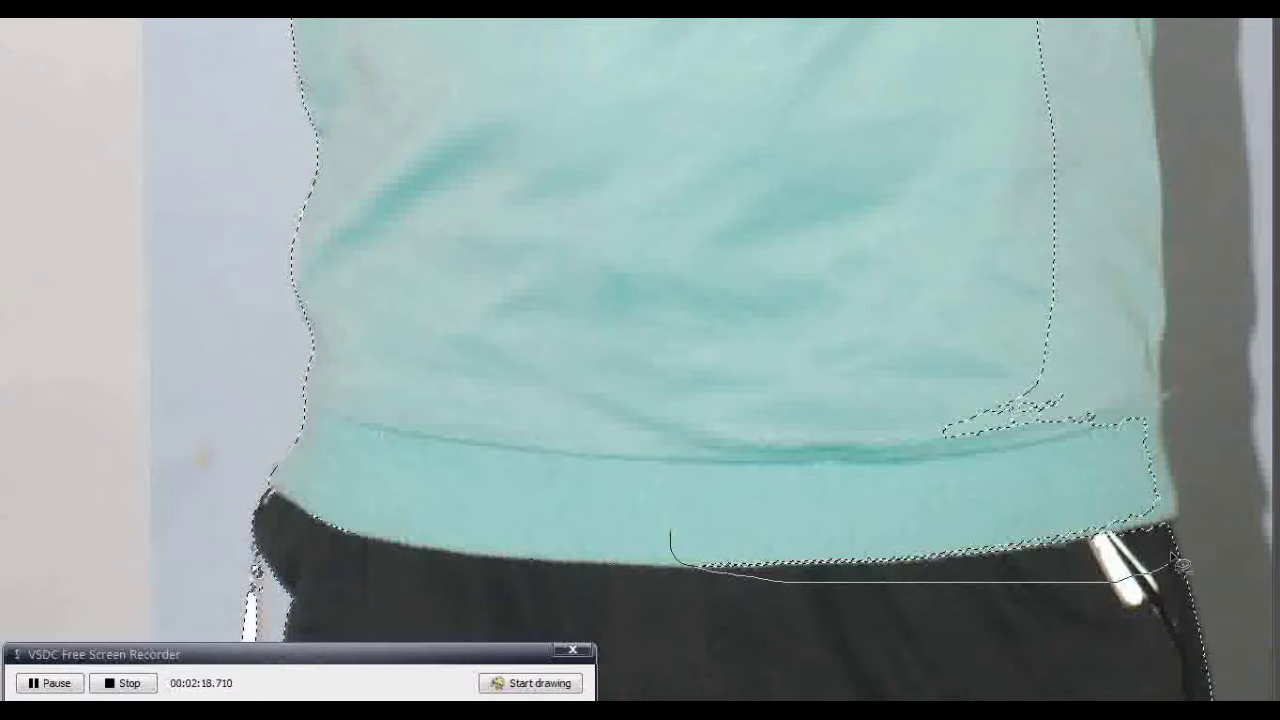
left_click_drag(668, 533, 670, 532)
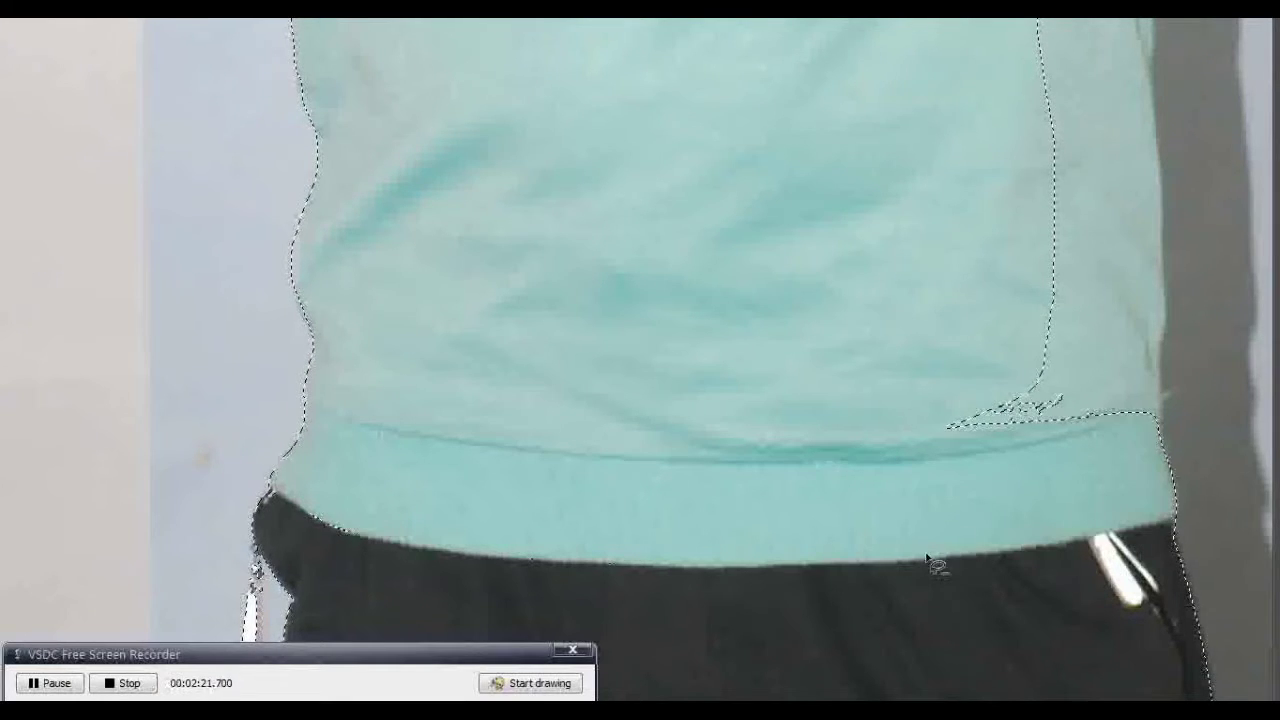
scroll(835, 606, "up", 3)
scroll(826, 608, "right", 5)
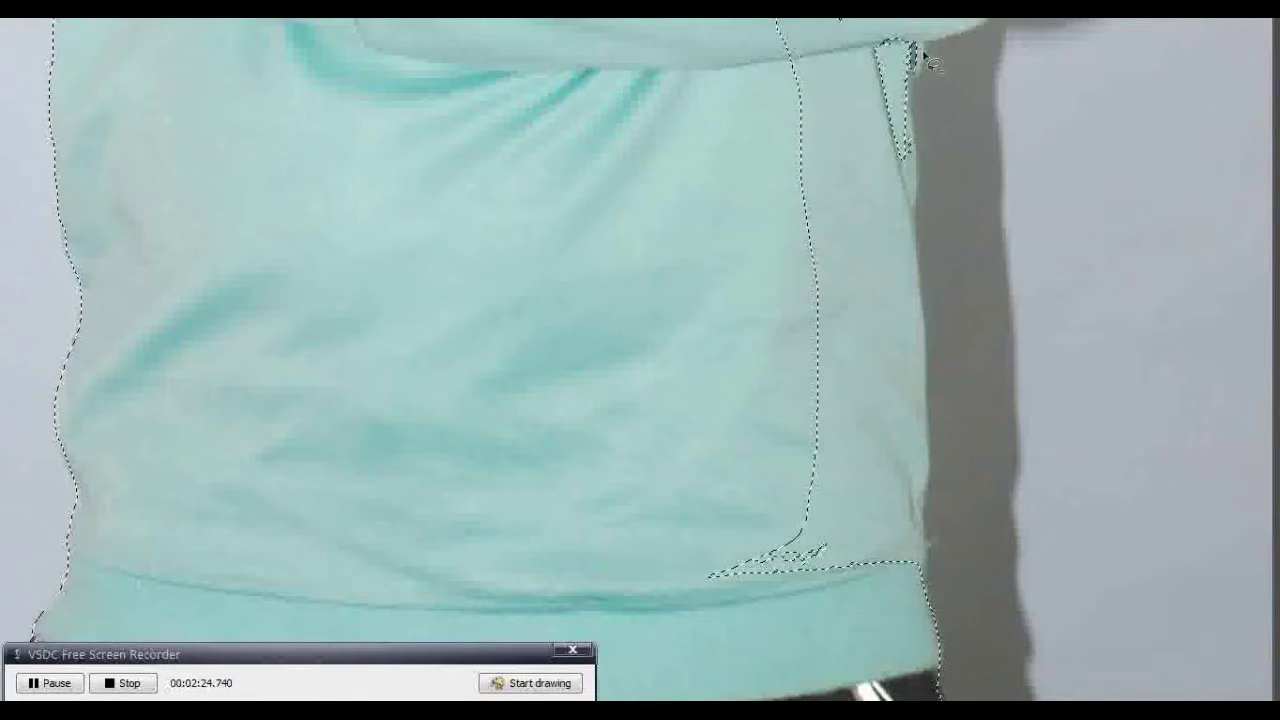
mouse_move(920, 122)
left_mouse_down()
mouse_move(935, 352)
mouse_move(925, 525)
left_mouse_up()
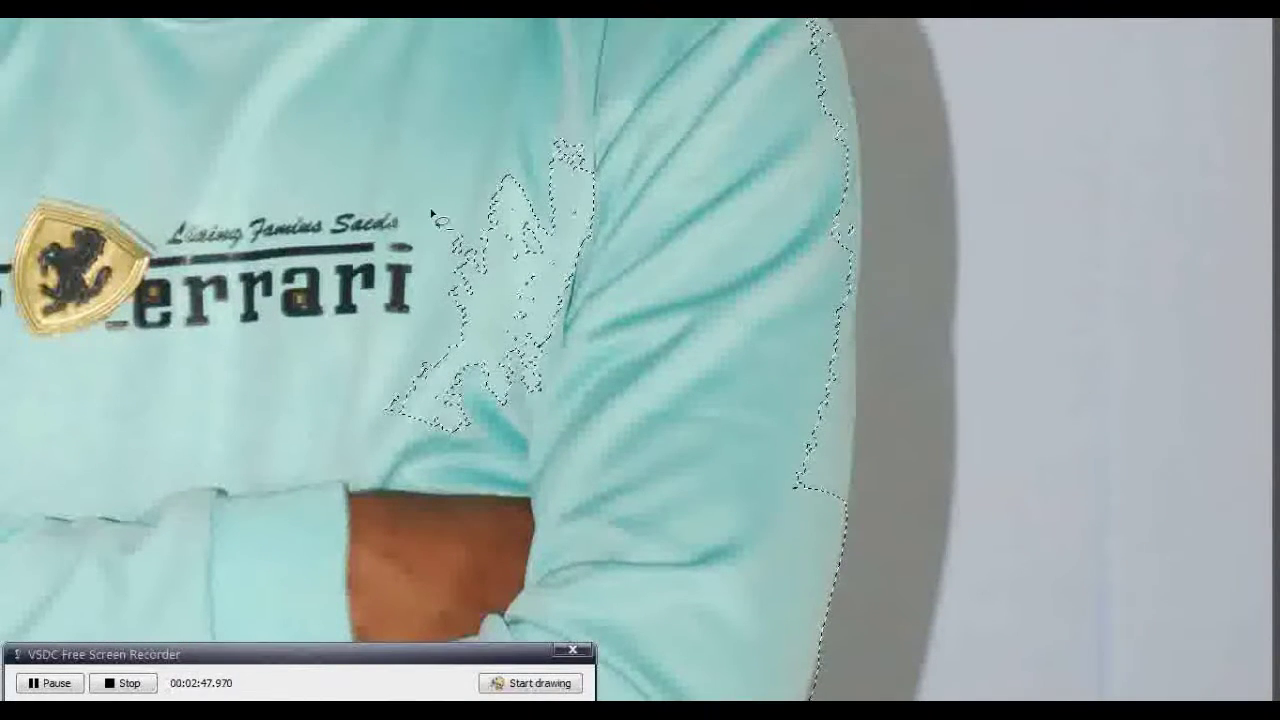
Drop a stray sleeve patch and trace the shoulder edge up to the neckline
left_click_drag(402, 172, 607, 377)
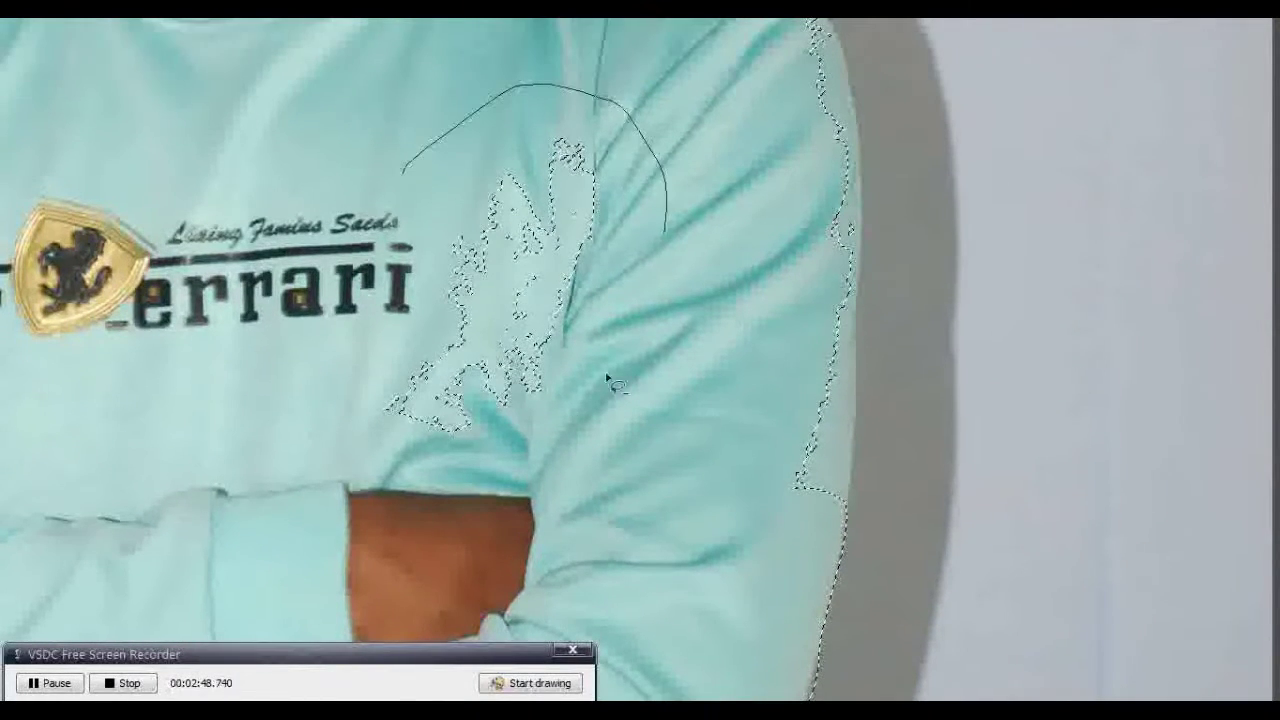
key("ctrl+z")
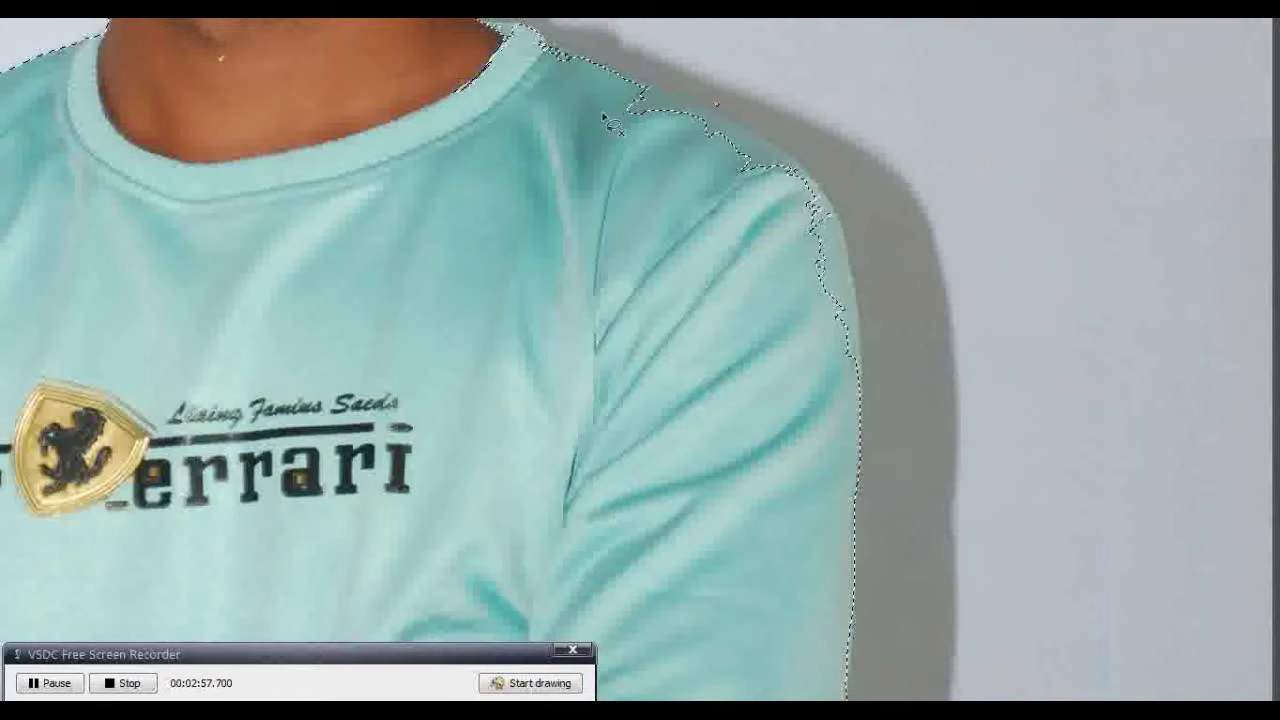
left_click_drag(700, 250, 636, 92)
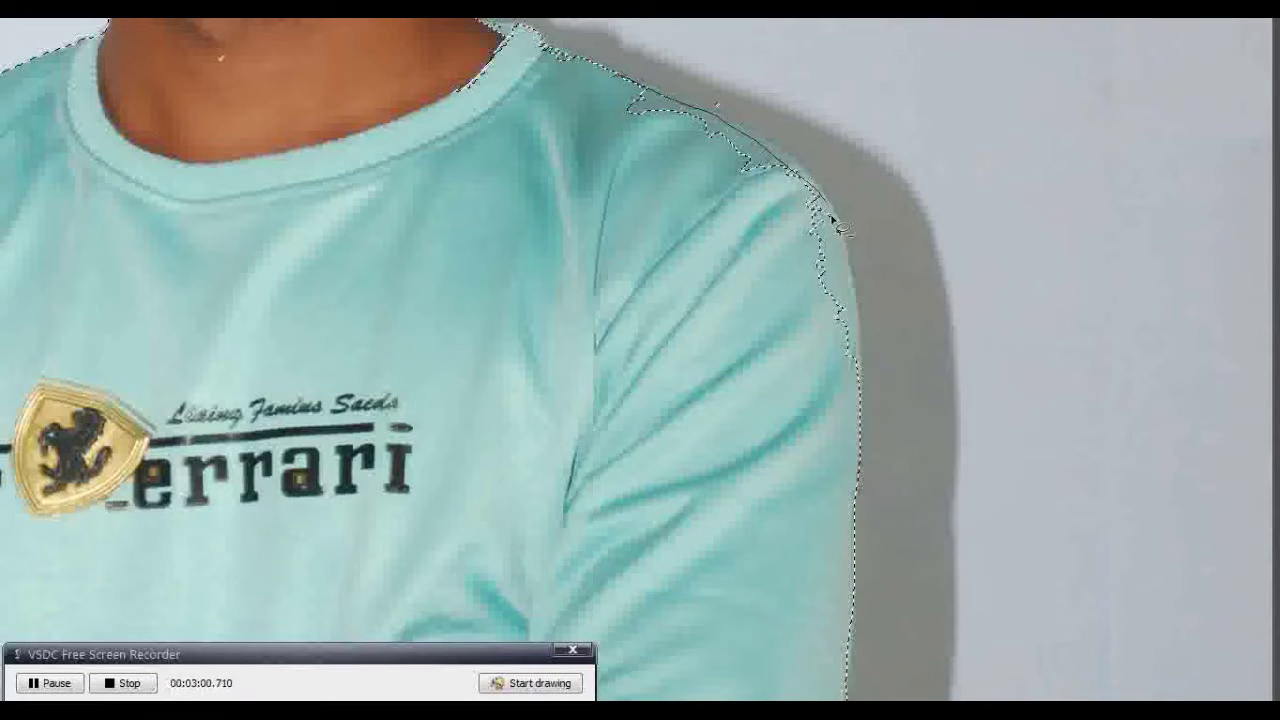
scroll(623, 383, "up", 3)
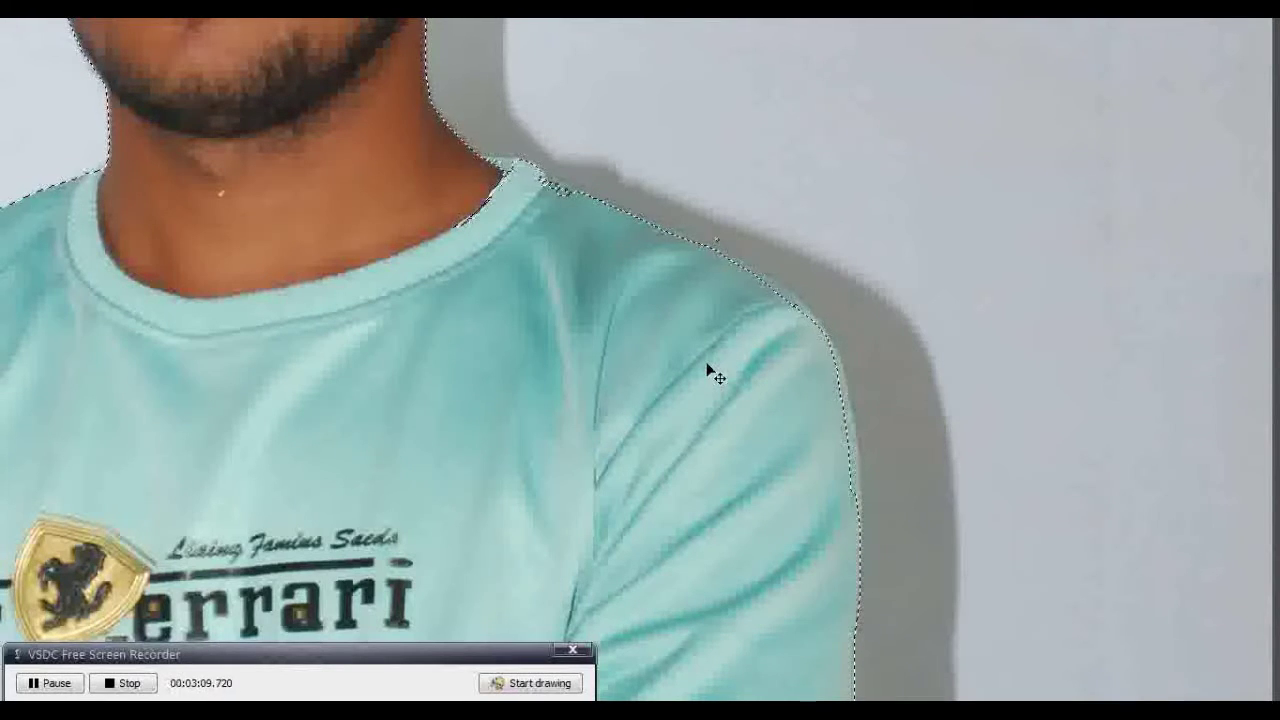
key("ctrl+plus")
scroll(707, 368, "down", 3)
scroll(628, 217, "right", 3)
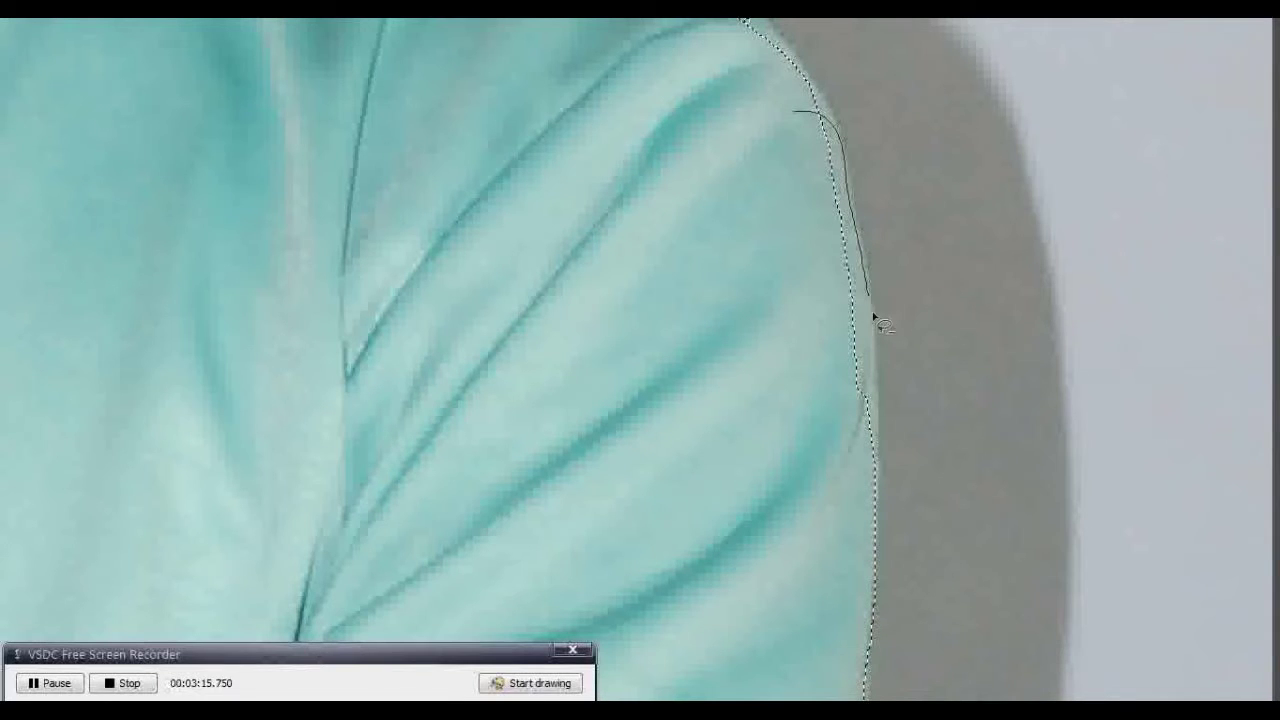
double_click(727, 383)
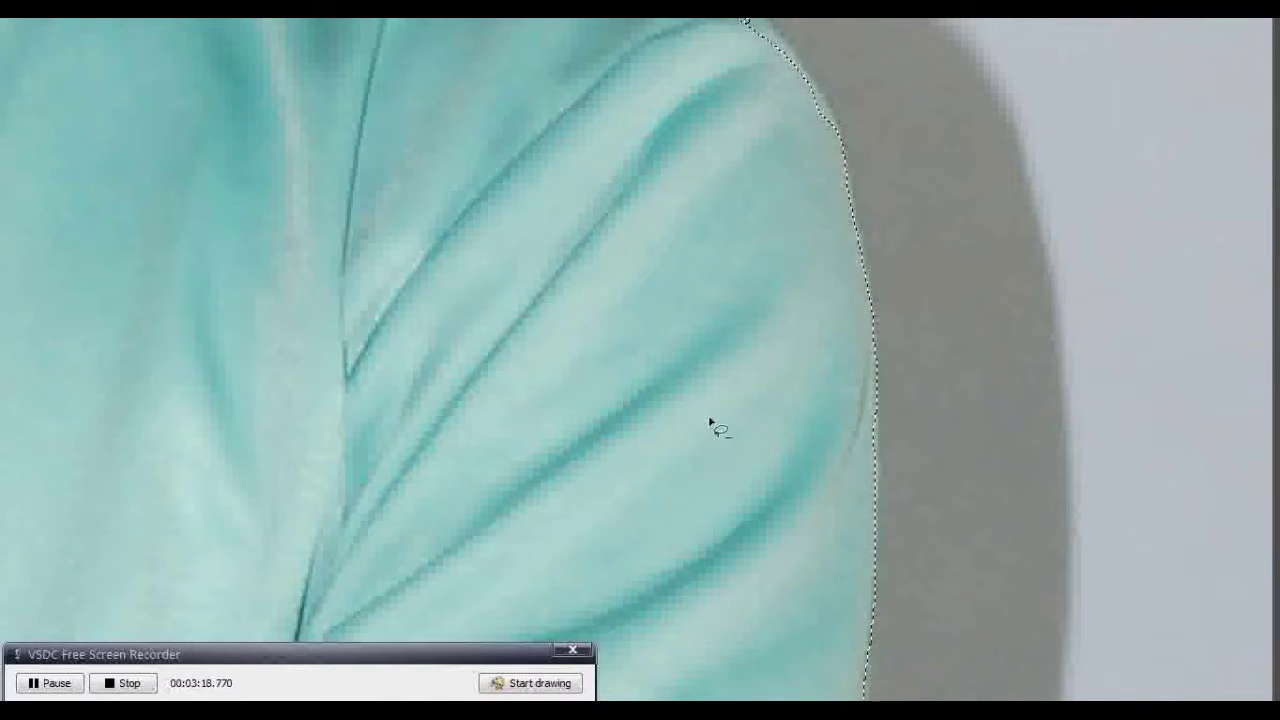
scroll(746, 423, "up", 3)
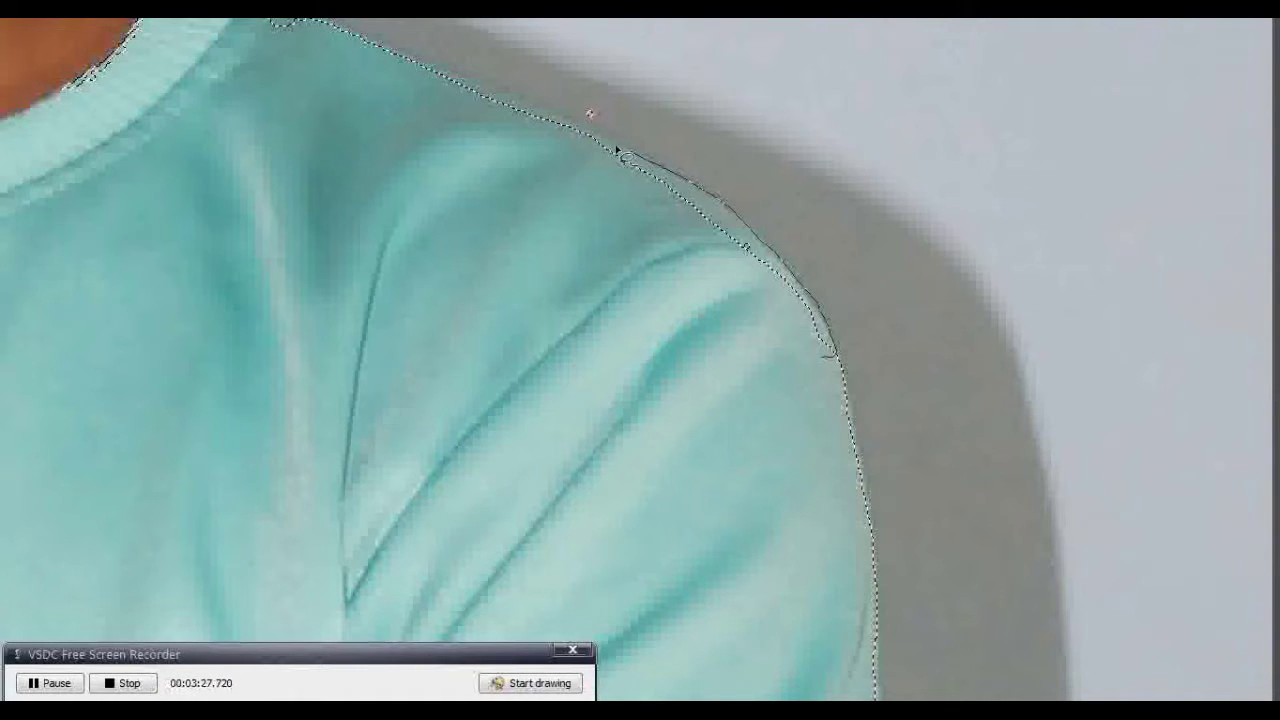
scroll(480, 335, "up", 2)
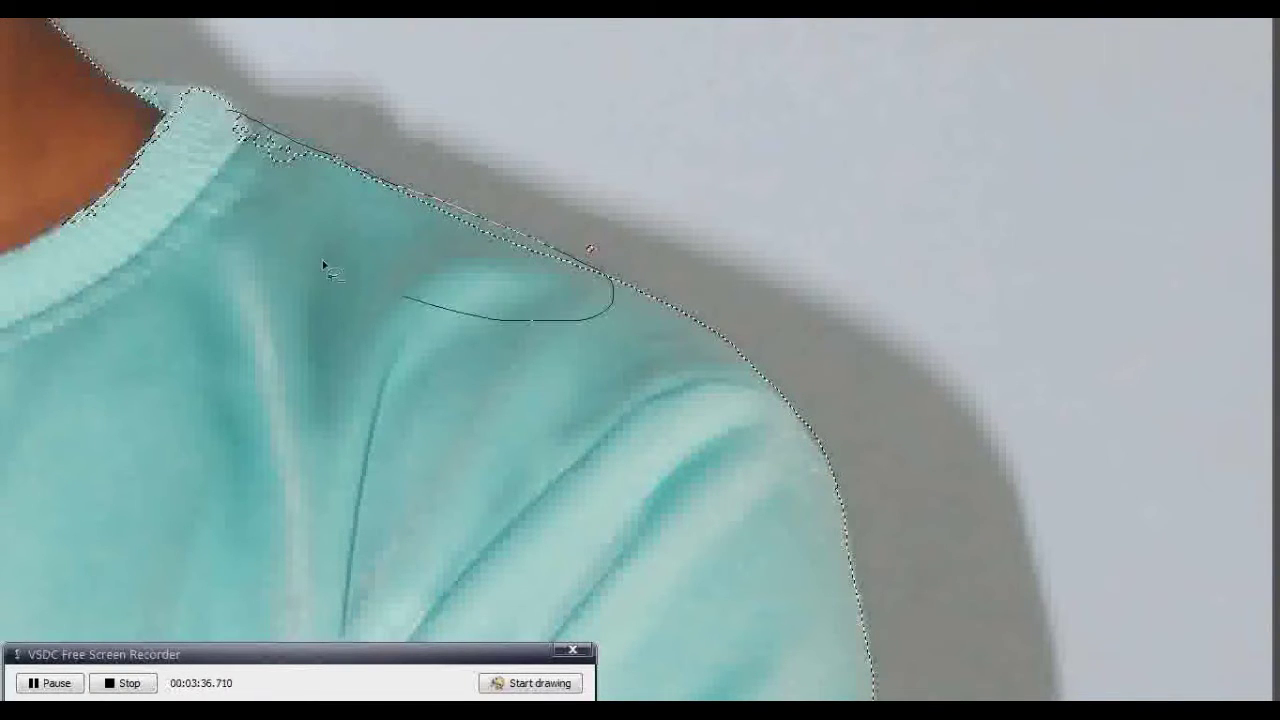
scroll(520, 415, "up", 3)
scroll(600, 340, "left", 5)
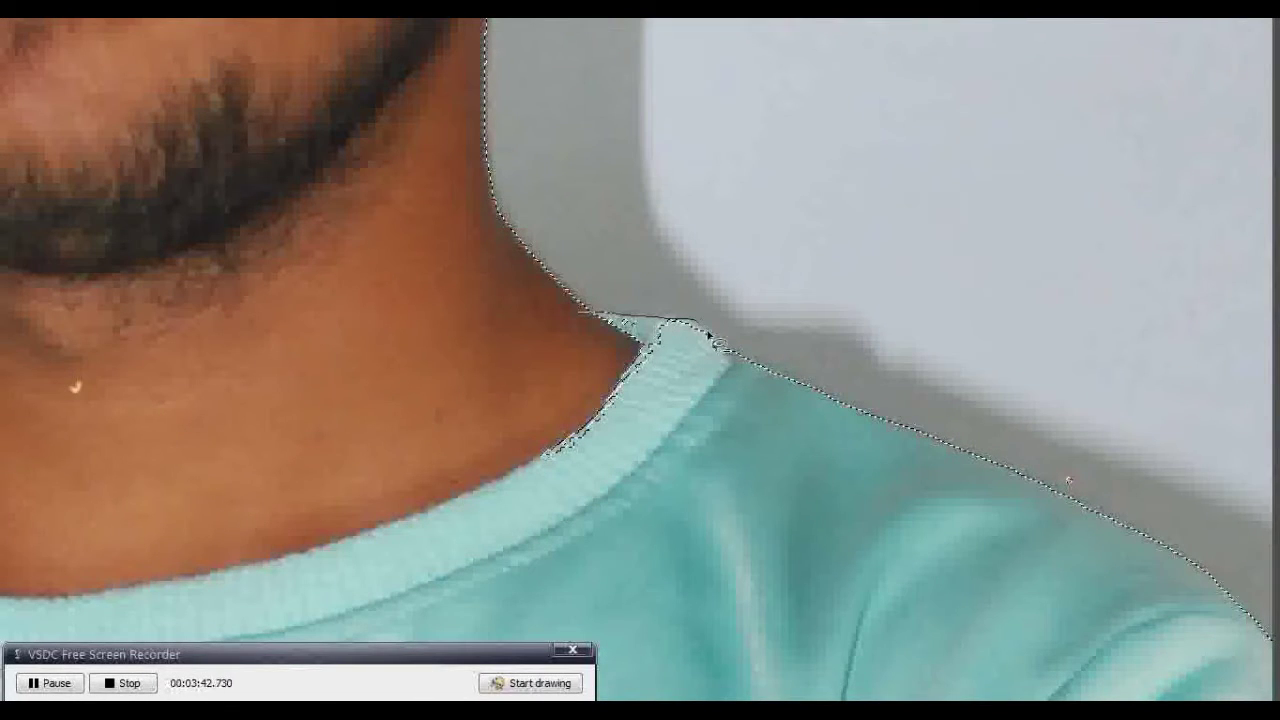
scroll(605, 403, "up", 3)
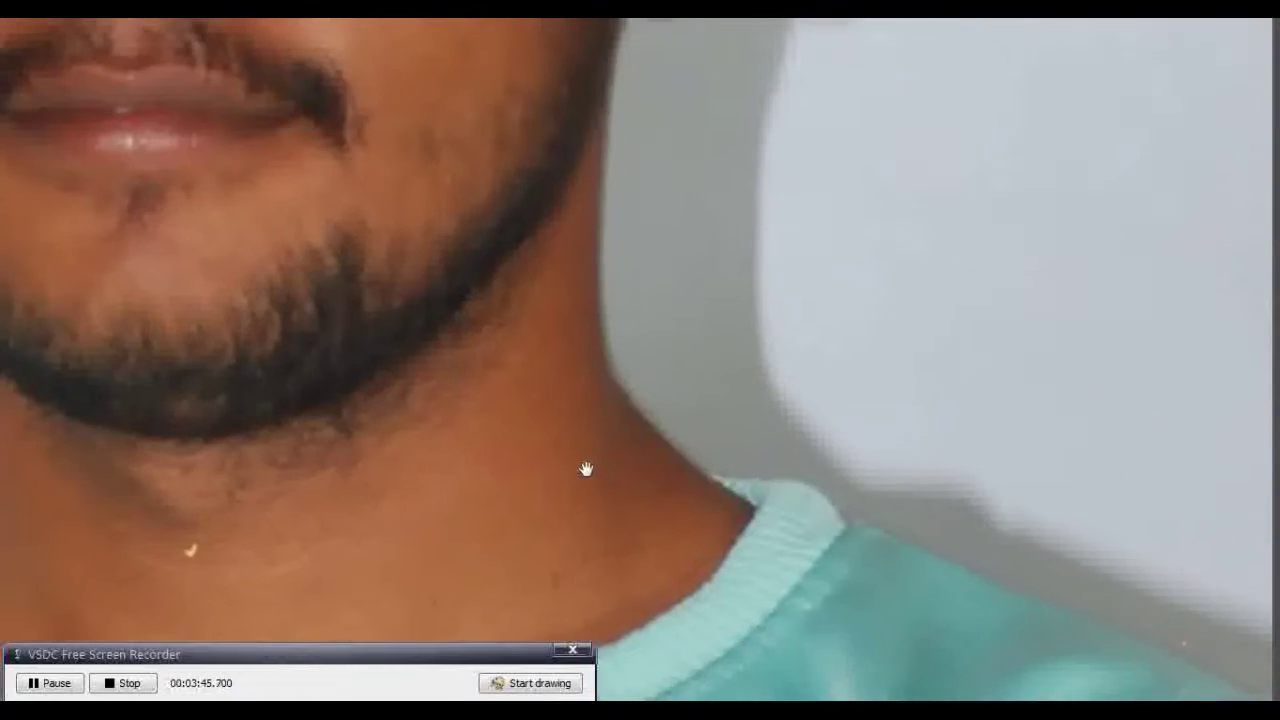
scroll(586, 466, "up", 3)
scroll(557, 294, "up", 3)
scroll(537, 423, "up", 1)
scroll(590, 360, "up", 3)
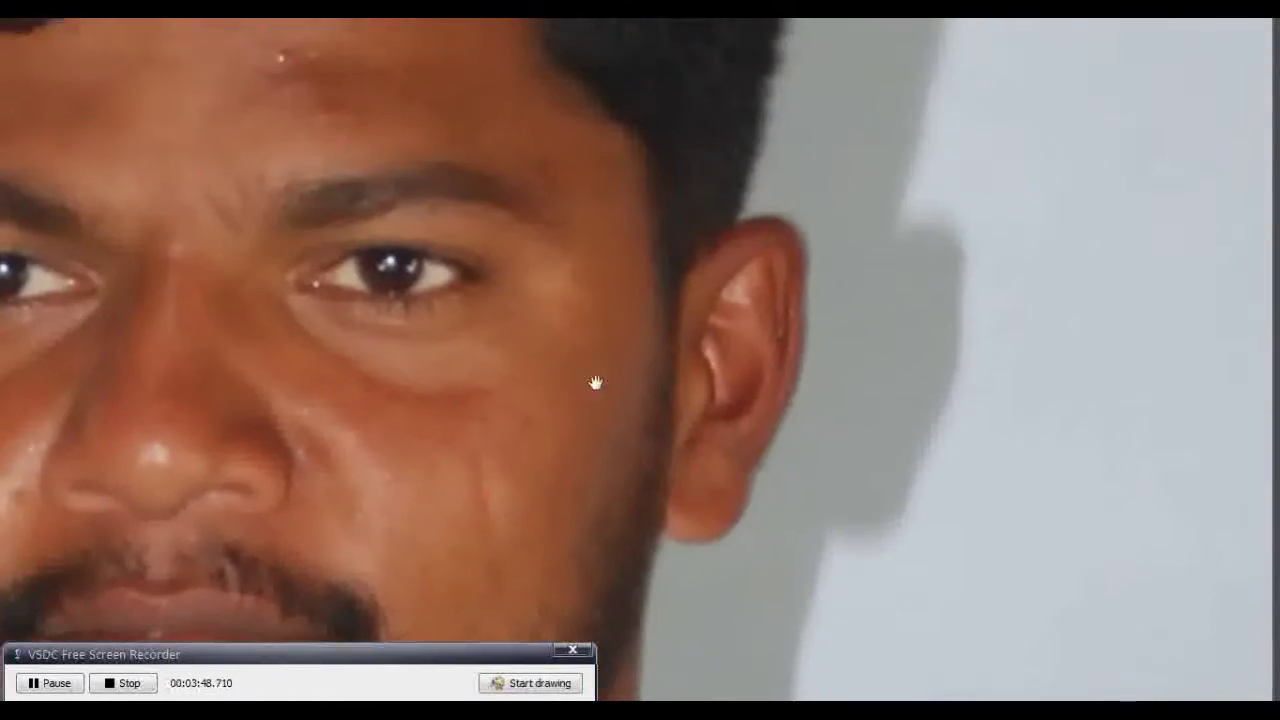
scroll(590, 420, "up", 3)
scroll(586, 363, "up", 2)
scroll(536, 343, "up", 1)
scroll(540, 330, "up", 3)
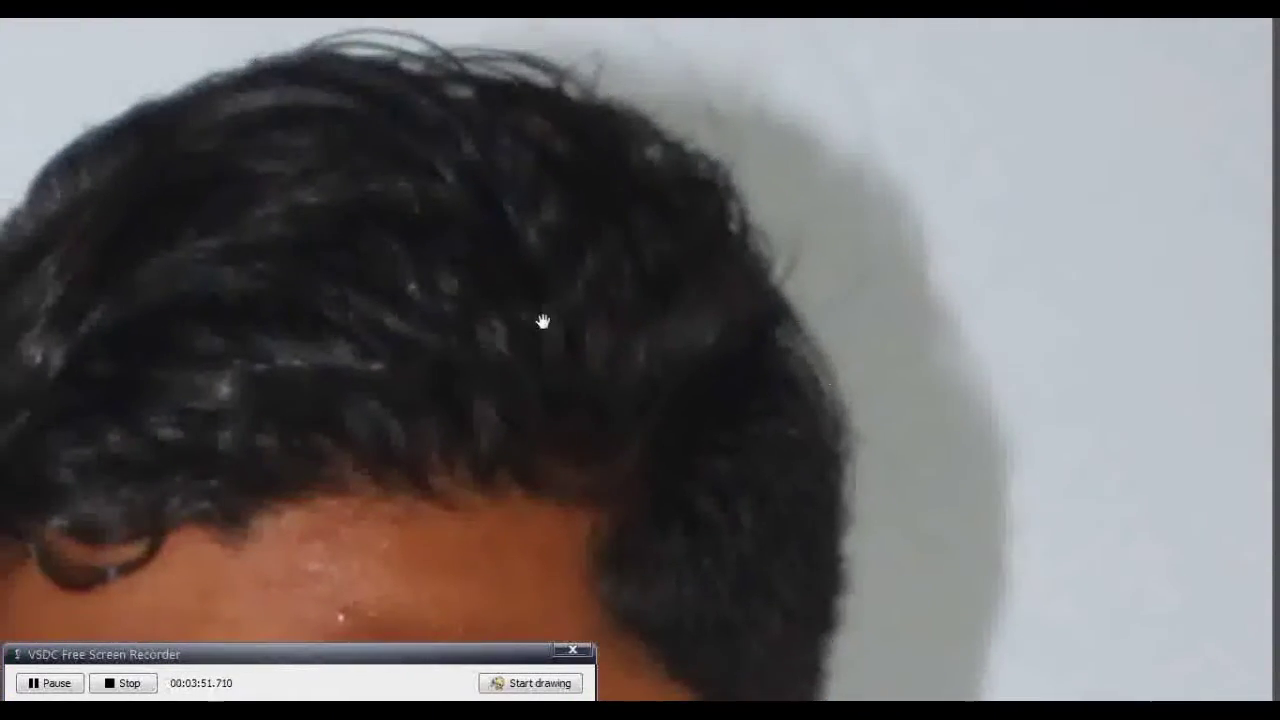
left_click_drag(543, 320, 838, 372)
scroll(838, 372, "up", 3)
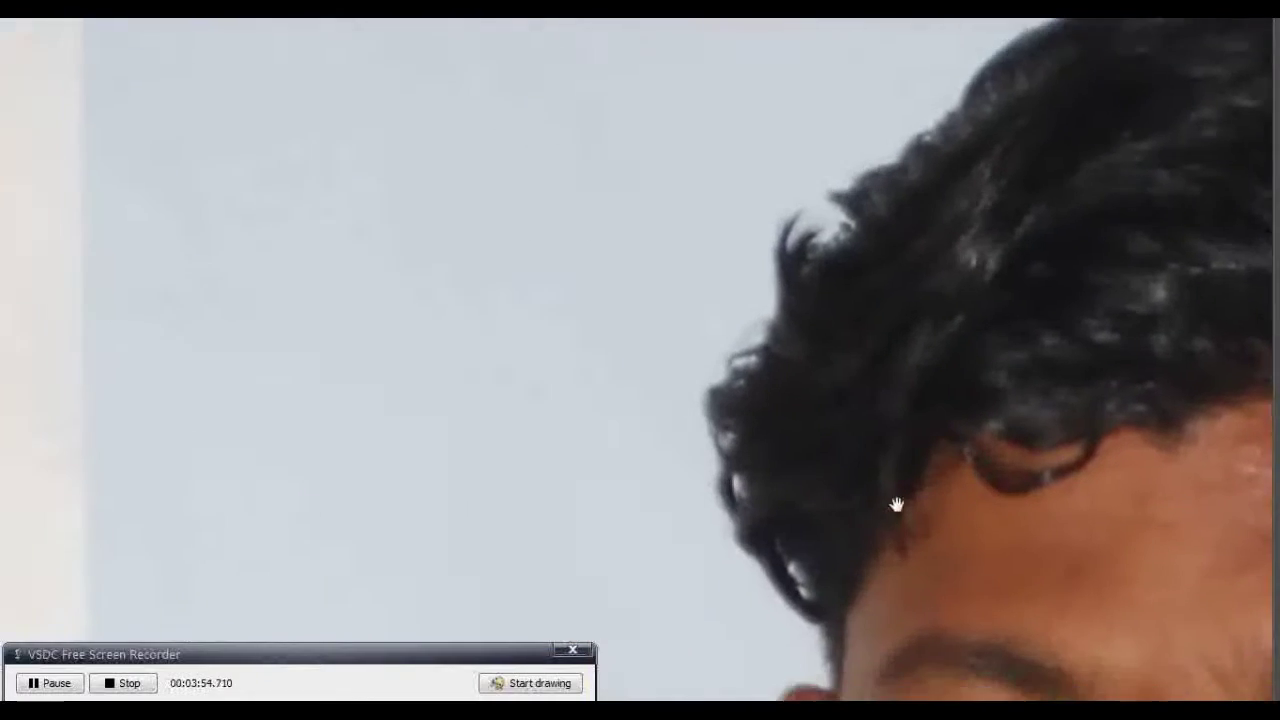
scroll(860, 400, "up", 2)
scroll(880, 440, "up", 2)
scroll(905, 477, "up", 2)
scroll(905, 477, "down", 2)
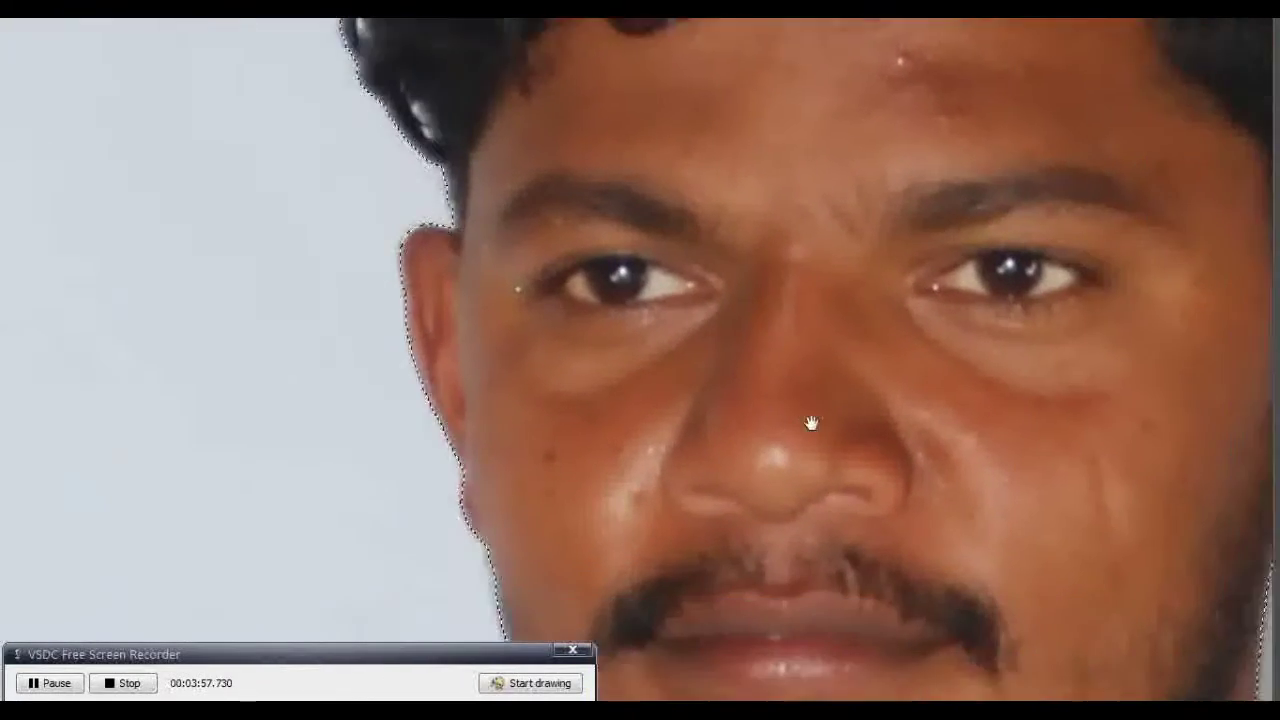
scroll(957, 580, "down", 2)
scroll(843, 477, "down", 3)
scroll(833, 450, "down", 2)
scroll(833, 450, "down", 2)
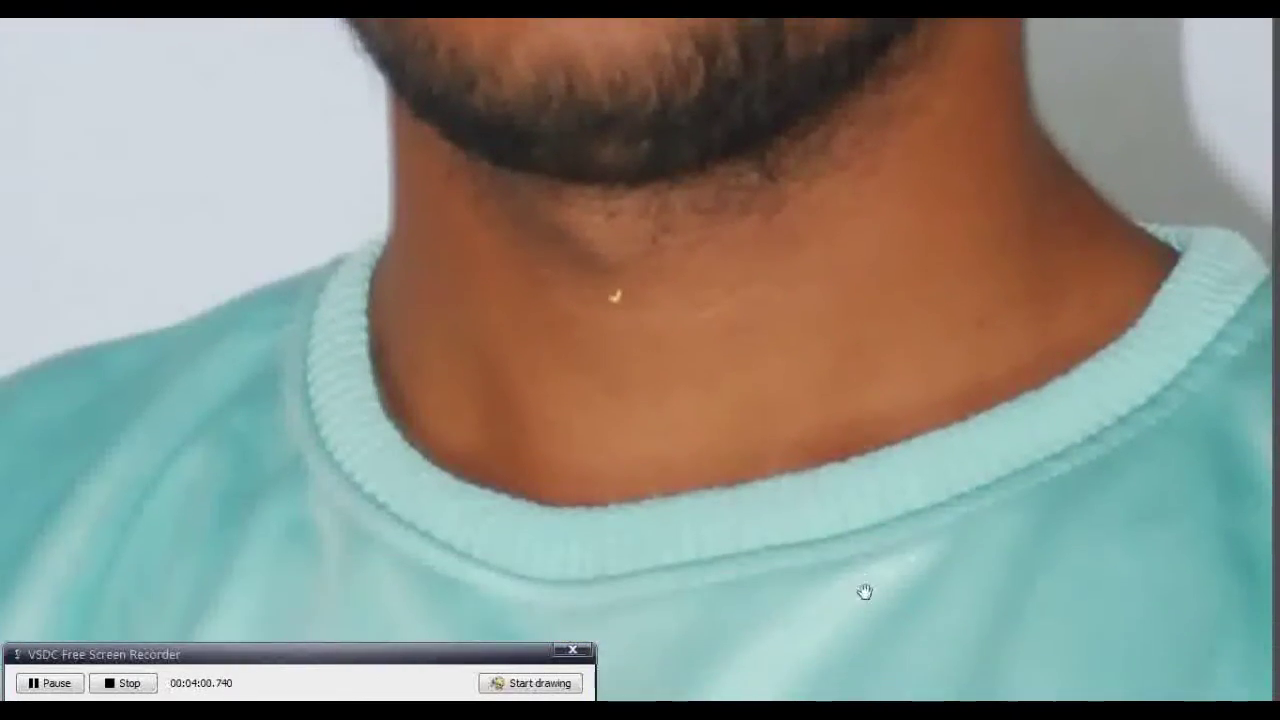
scroll(863, 591, "down", 1)
scroll(797, 483, "down", 3)
scroll(776, 414, "down", 1)
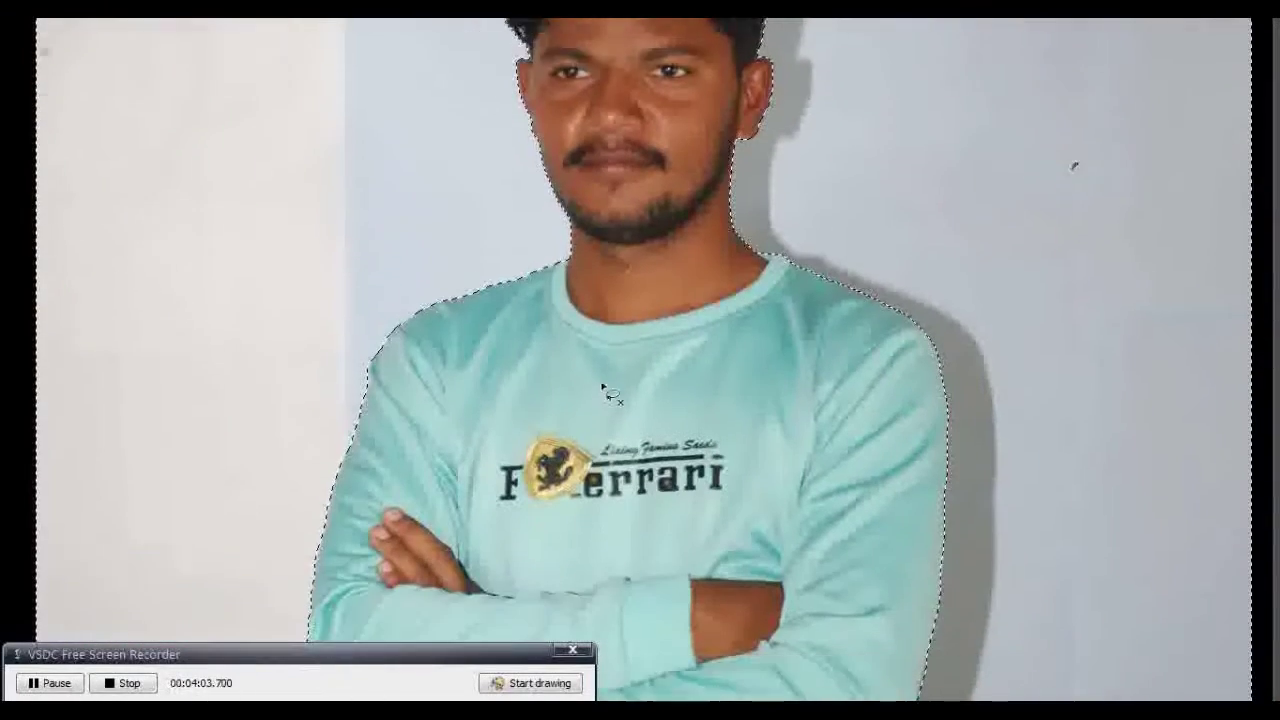
scroll(700, 400, "down", 2)
scroll(650, 390, "down", 2)
scroll(563, 385, "up", 1)
scroll(565, 385, "down", 2)
scroll(571, 386, "down", 2)
left_click(405, 321)
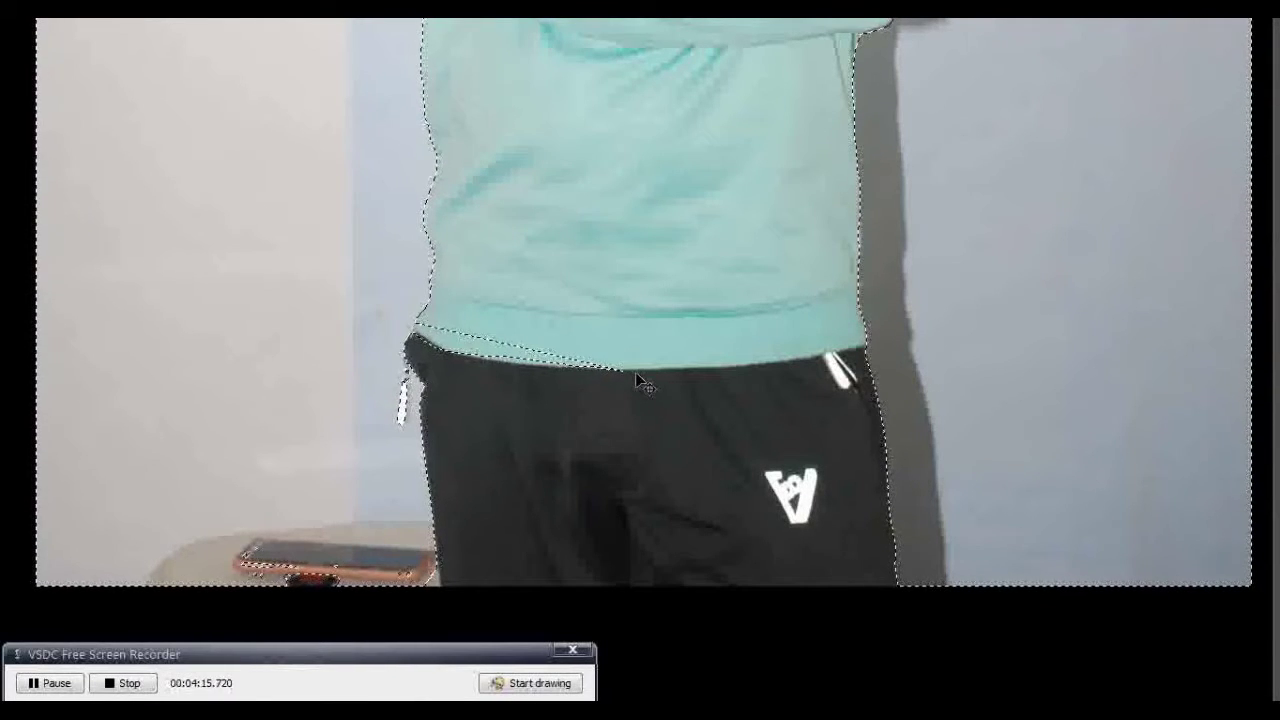
Add the trouser area, refine the hem edge, and unlock Background into Layer 0
key("ctrl+plus")
key("ctrl+plus")
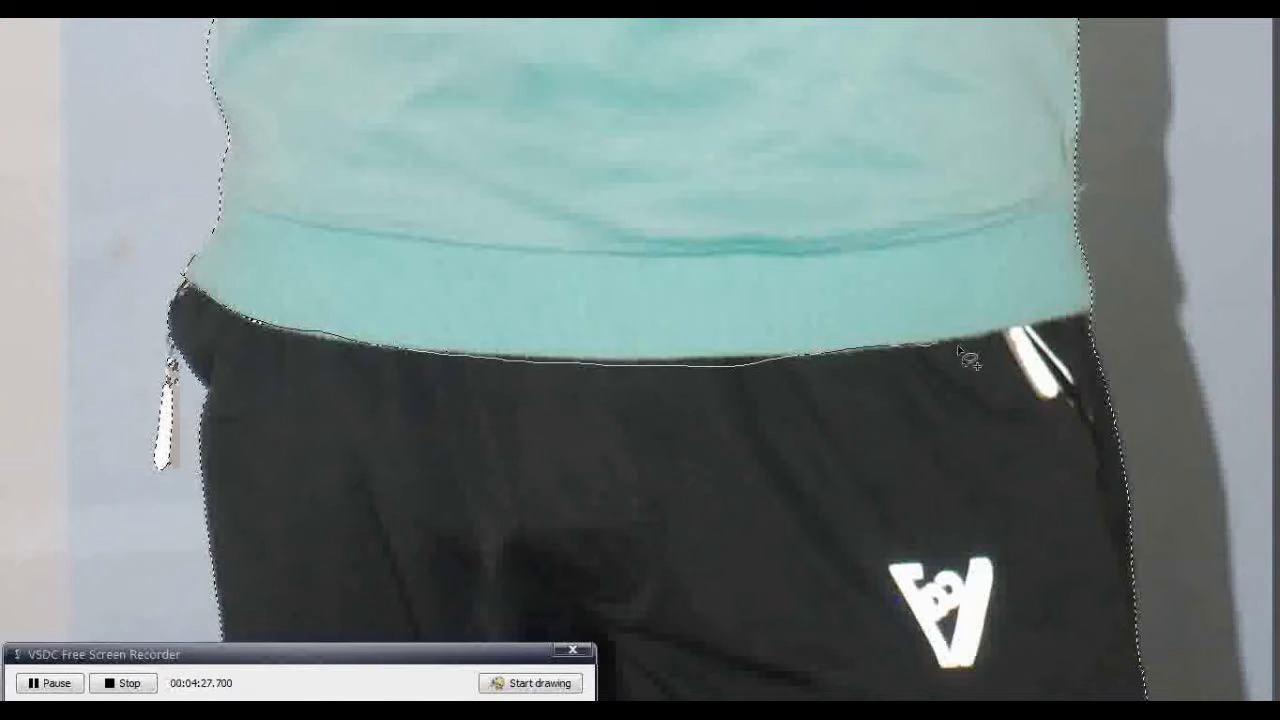
left_click_drag(170, 527, 172, 530)
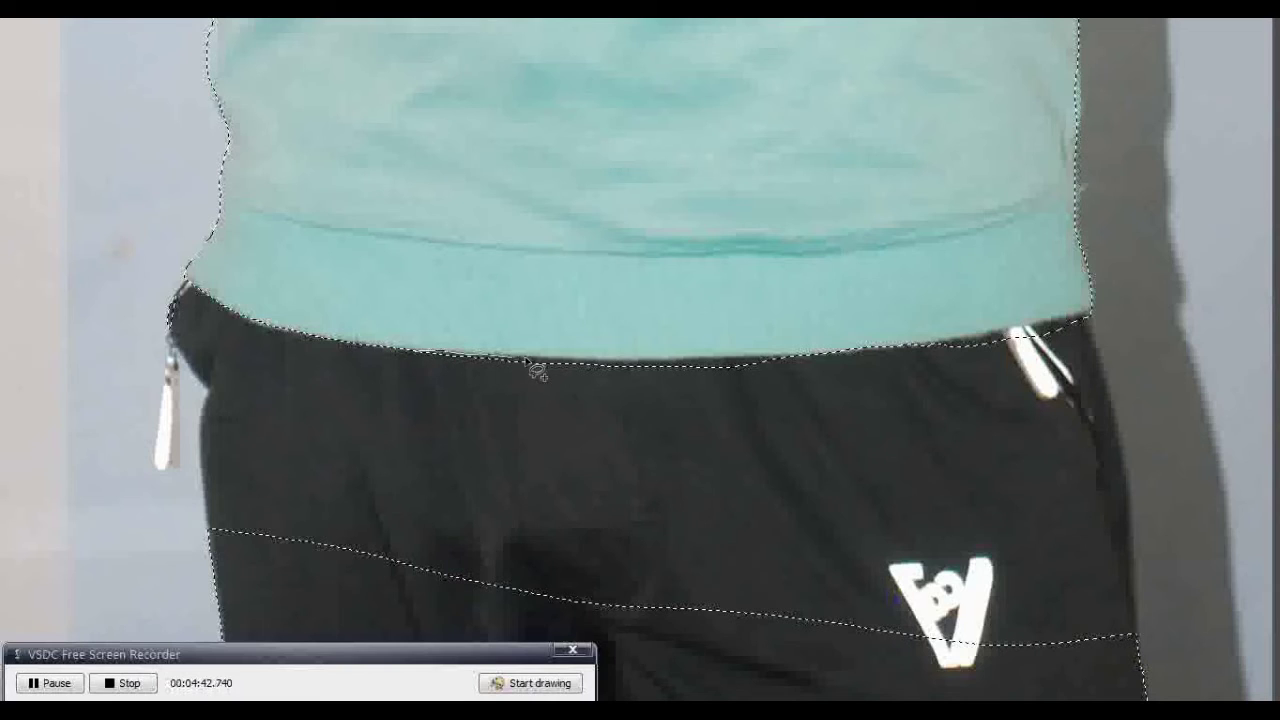
left_click_drag(776, 362, 137, 409)
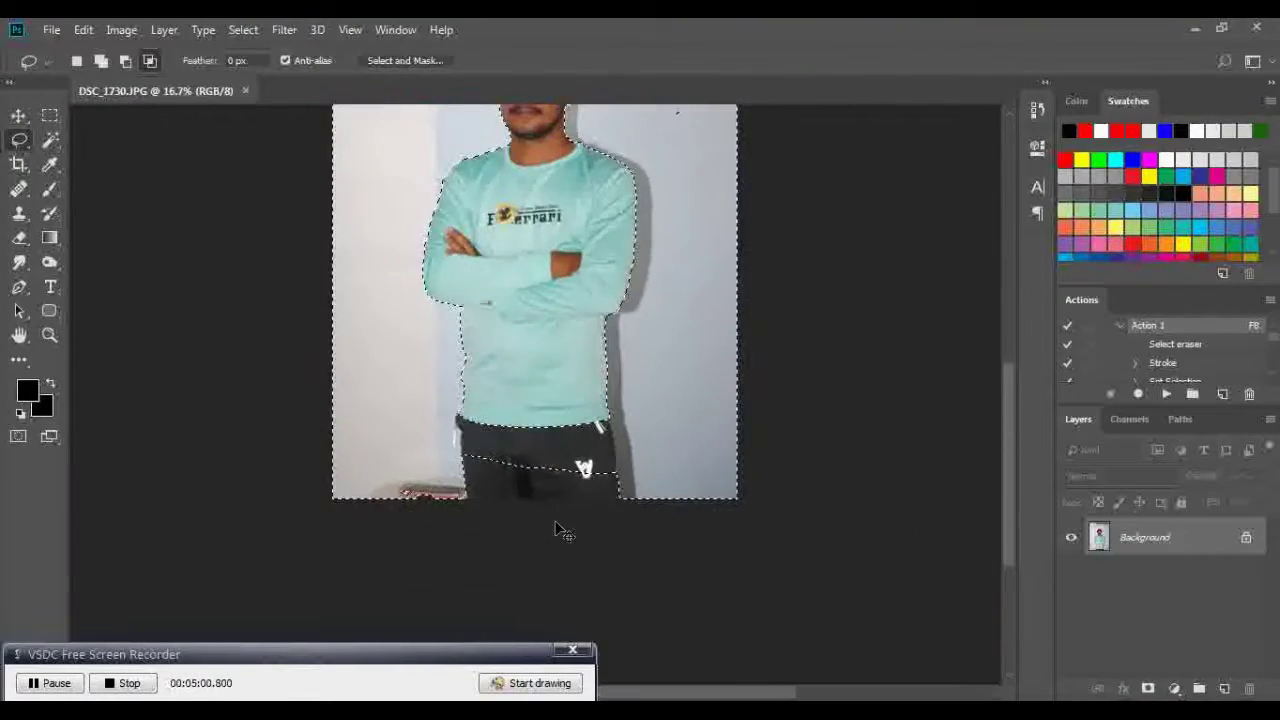
key("ctrl+minus")
left_click(1245, 537)
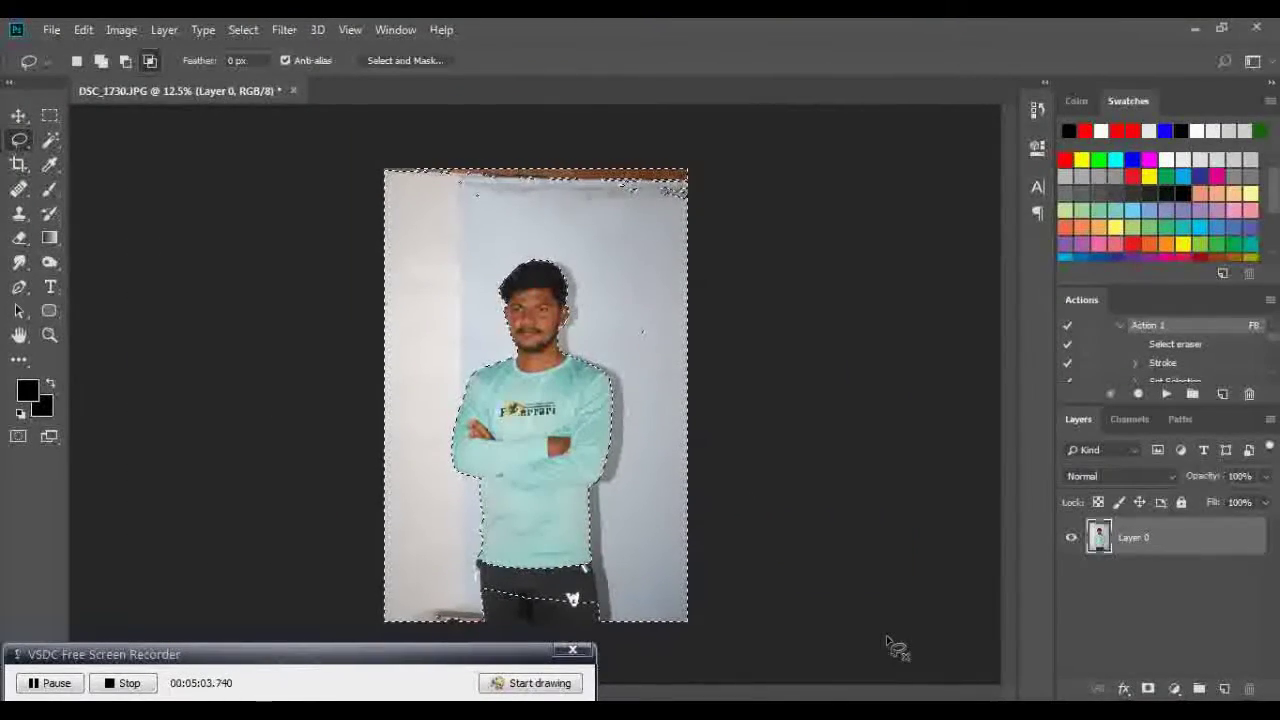
Delete the selected background to transparency and nudge the cut-out man up and left
key("Delete")
key("ctrl+d")
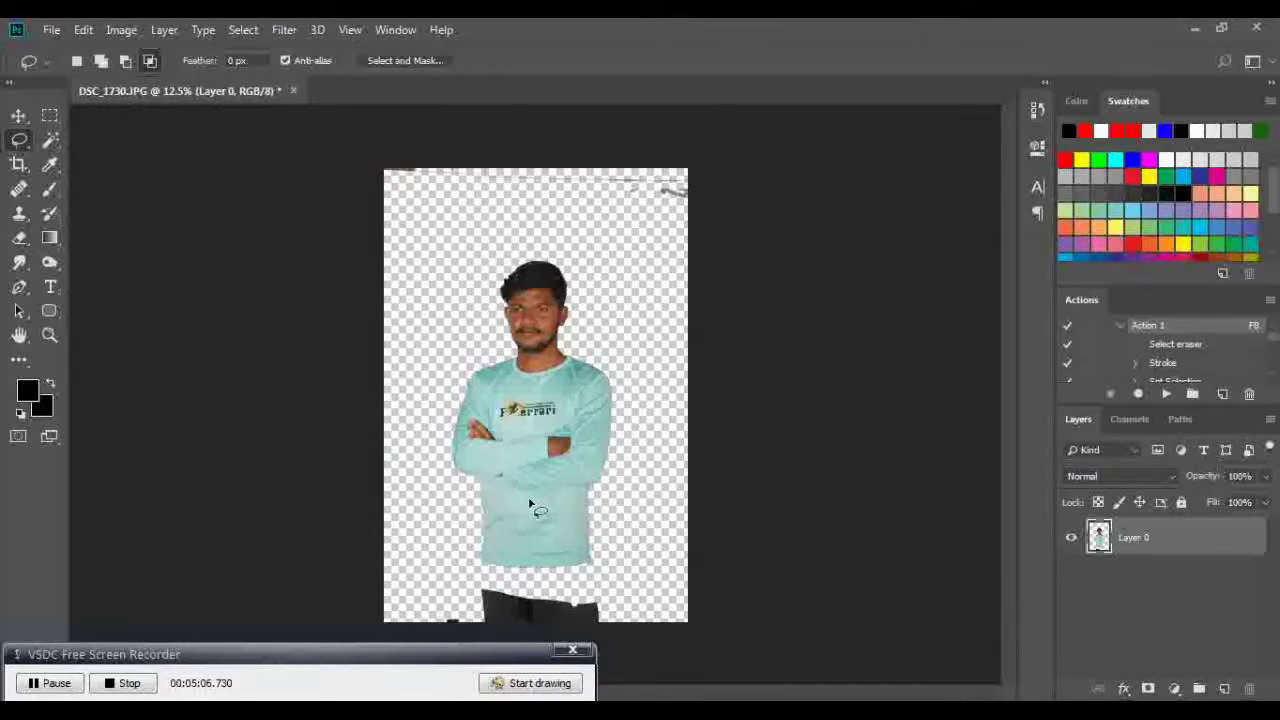
key("v")
left_click_drag(537, 492, 520, 425)
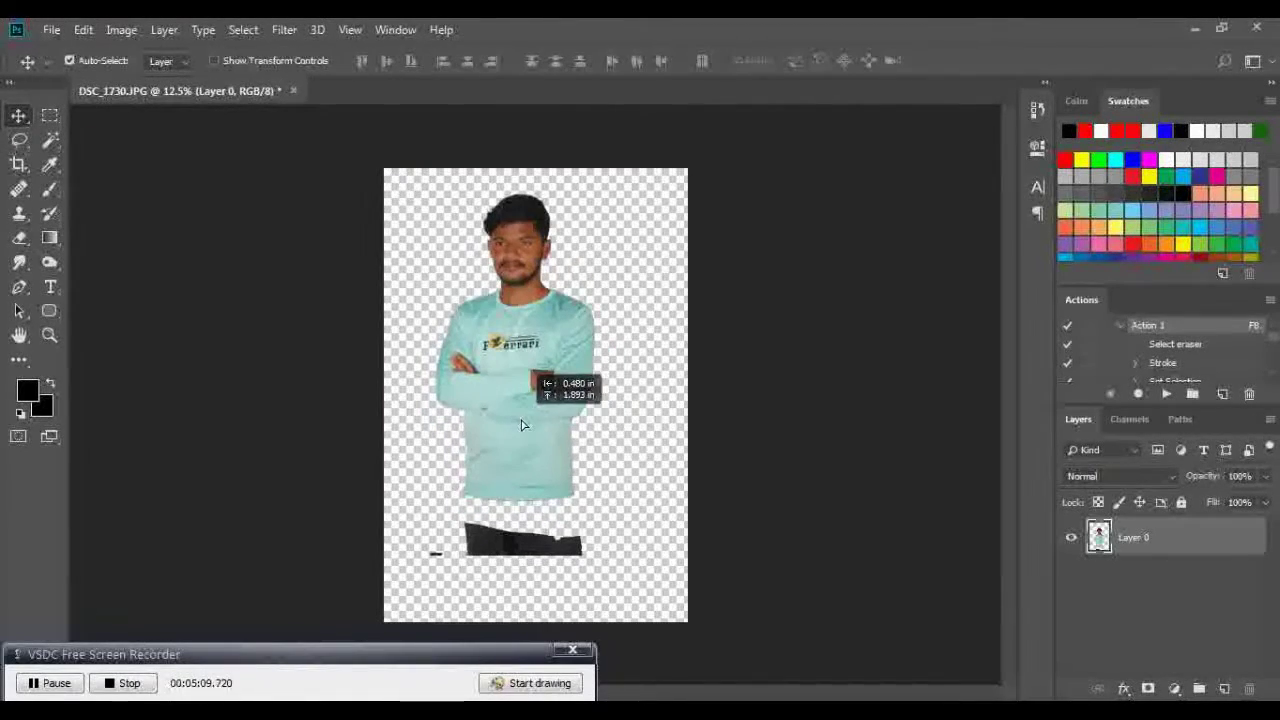
Erase the leftover trouser fragment and faint line with a size-125 eraser, then recentre the man
key("e")
key("bracketright")
key("bracketright")
key("bracketright")
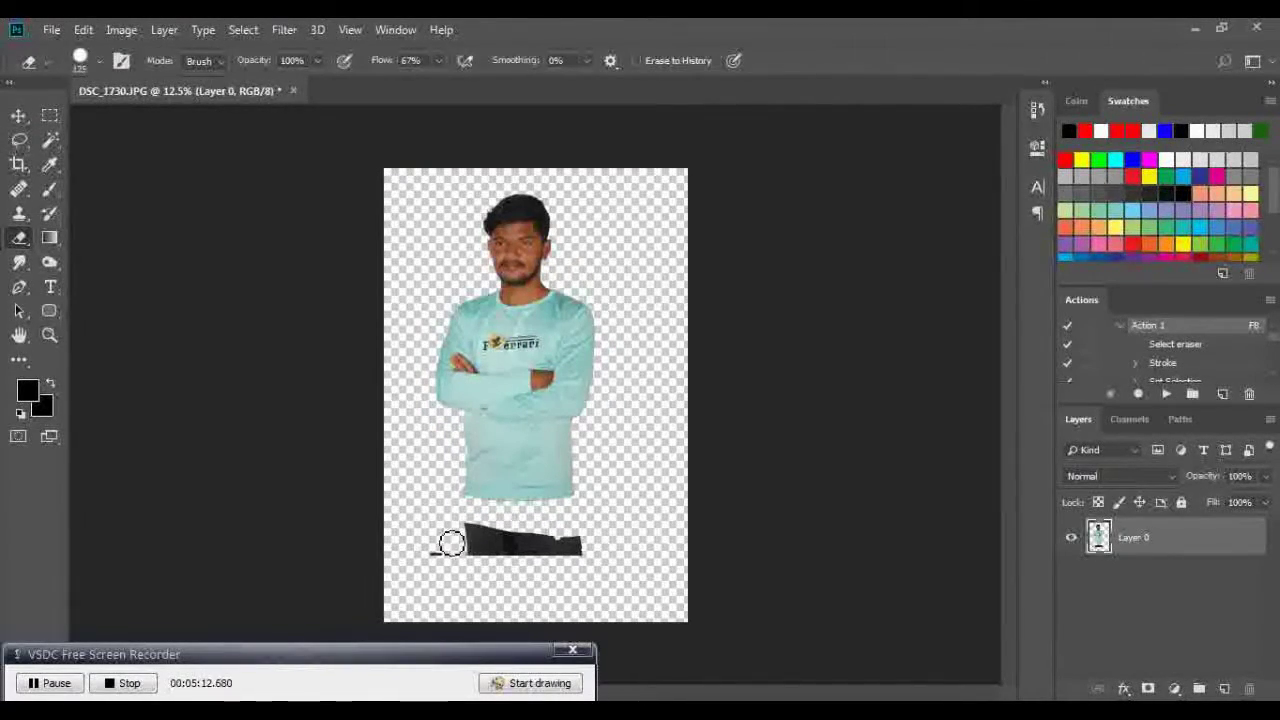
left_click_drag(440, 528, 536, 541)
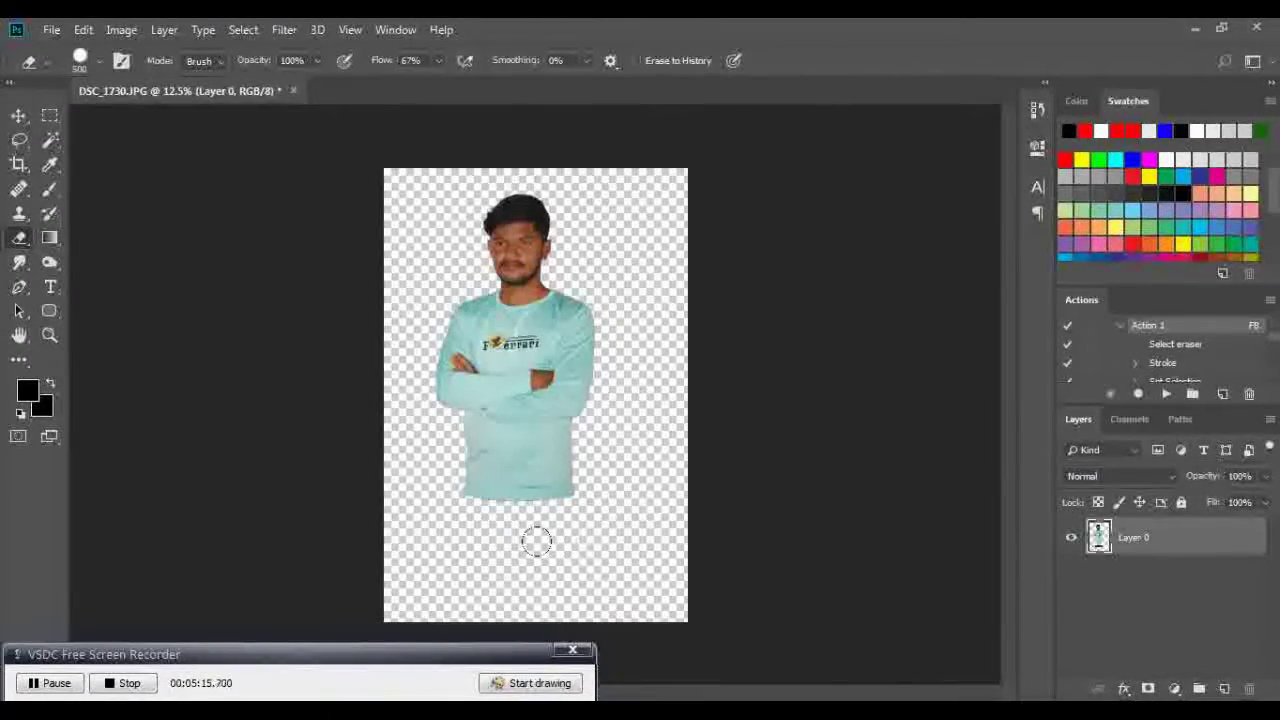
left_click_drag(548, 447, 565, 647)
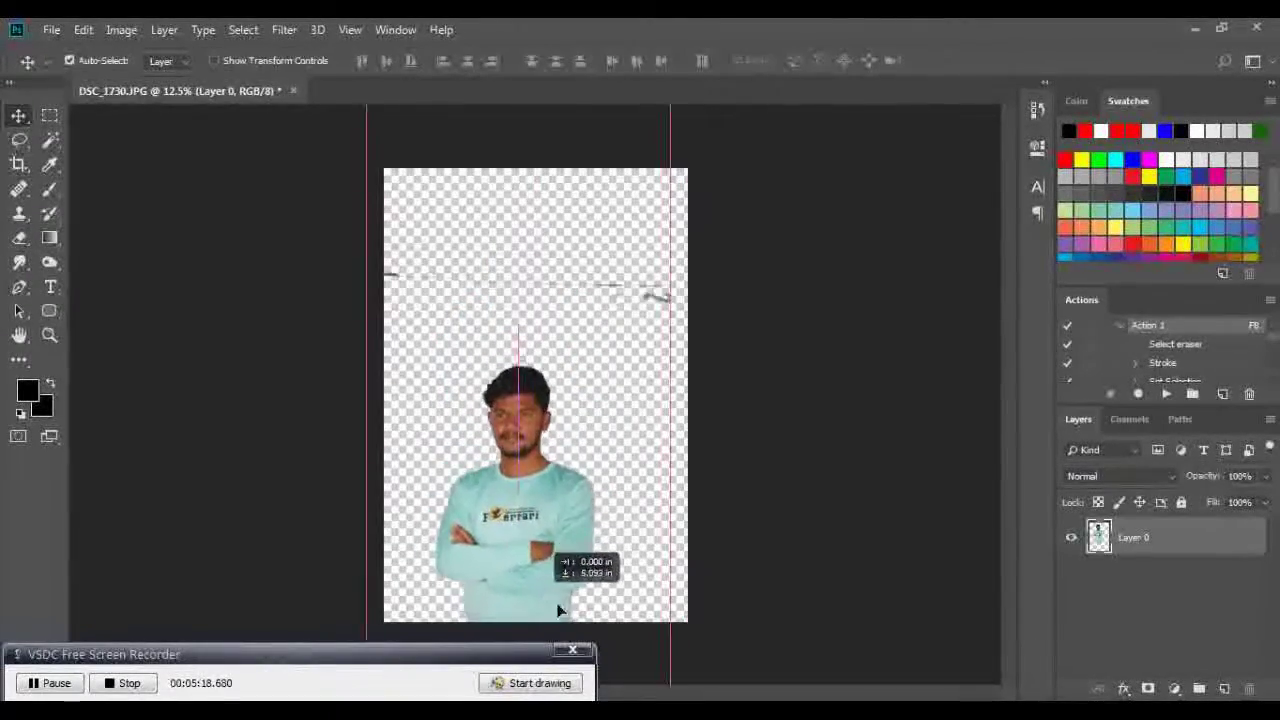
left_click_drag(428, 290, 666, 353)
key("v")
left_click_drag(560, 545, 562, 370)
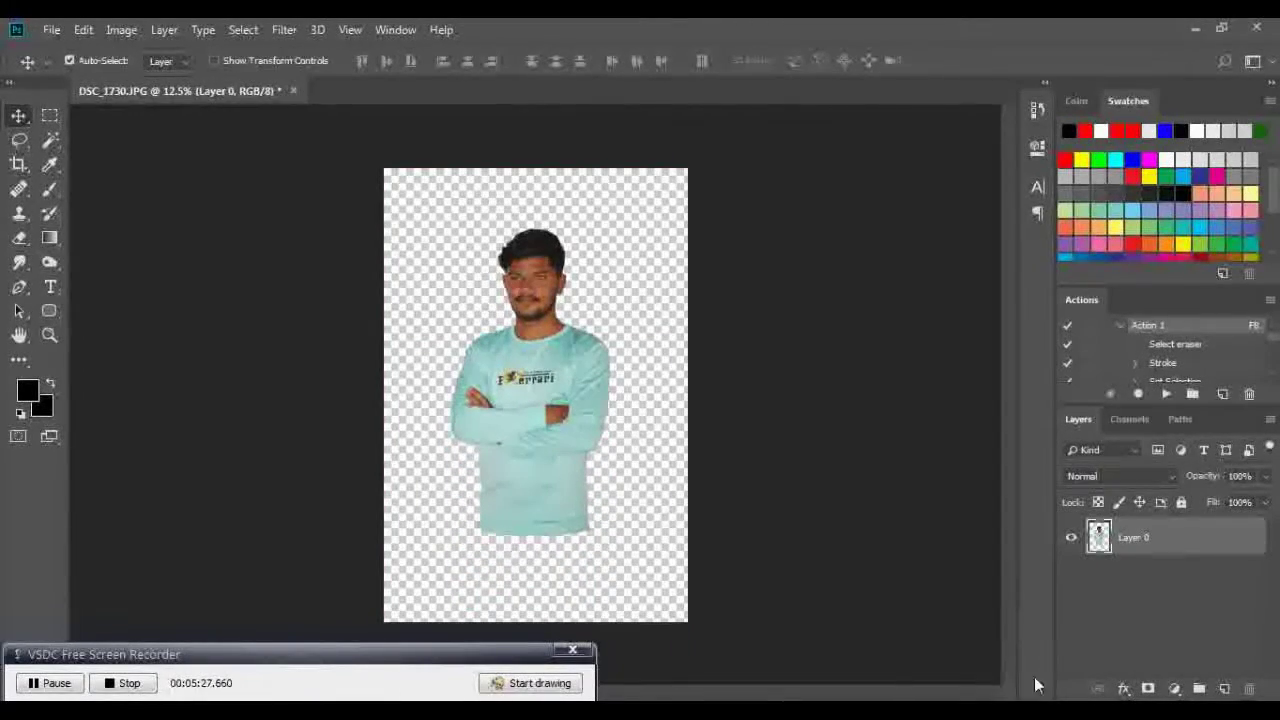
Copy the man onto a new Layer 1 and delete the original Layer 0
key("m")
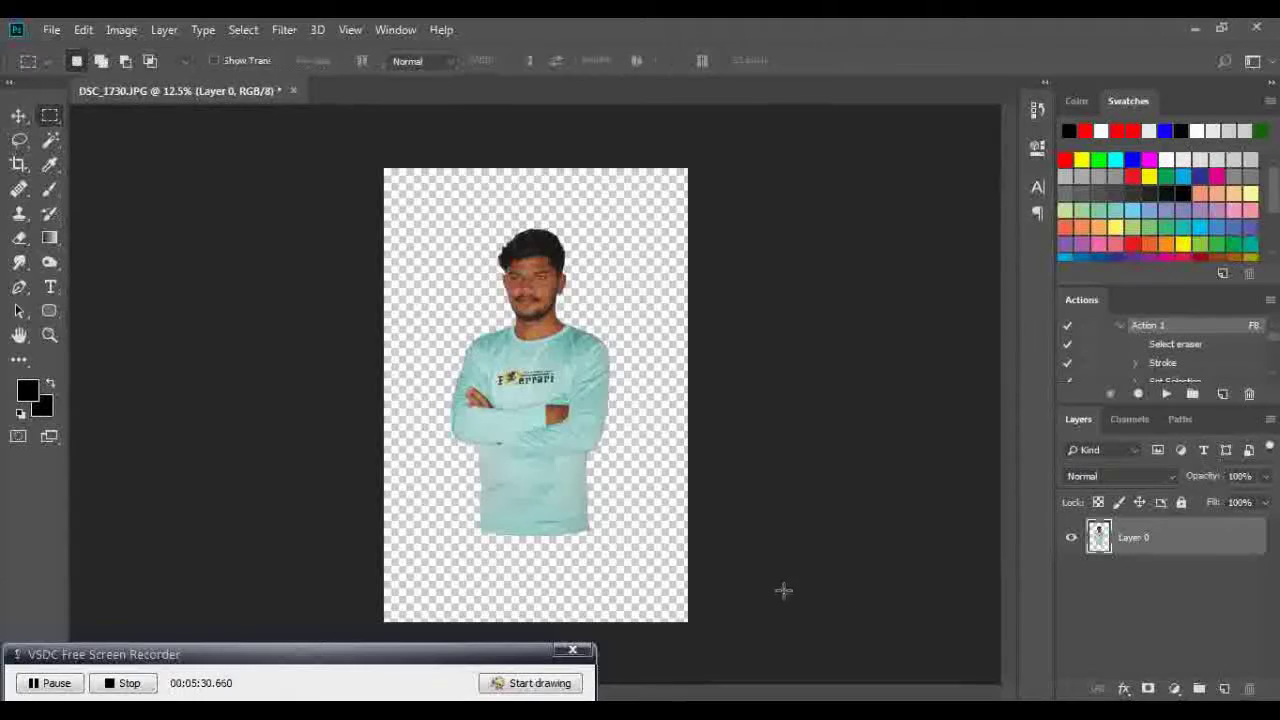
left_click_drag(440, 283, 643, 490)
key("ctrl+j")
left_click(1097, 577)
key("Delete")
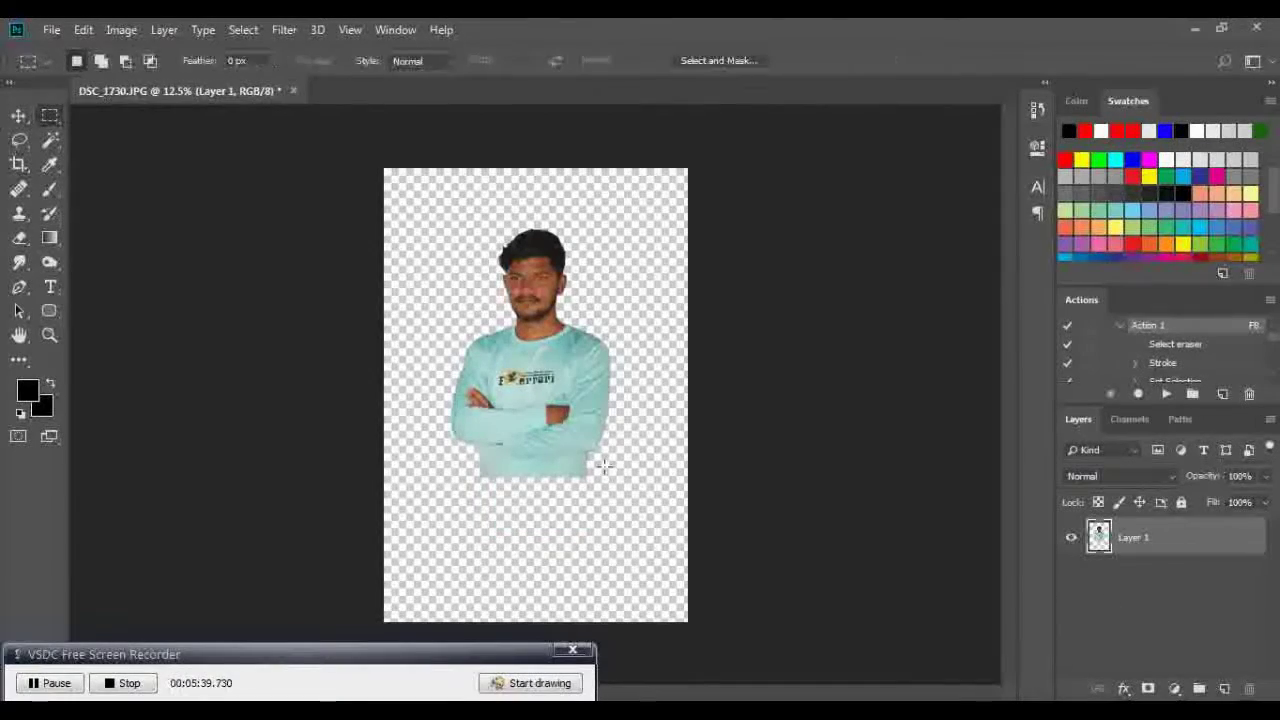
key("v")
Scale Layer 1 to about 181.72% so the man fills the canvas
key("ctrl+t")
mouse_move(608, 486)
left_mouse_down()
mouse_move(643, 543)
mouse_move(588, 511)
mouse_move(601, 532)
left_mouse_up()
left_click_drag(656, 582, 682, 625)
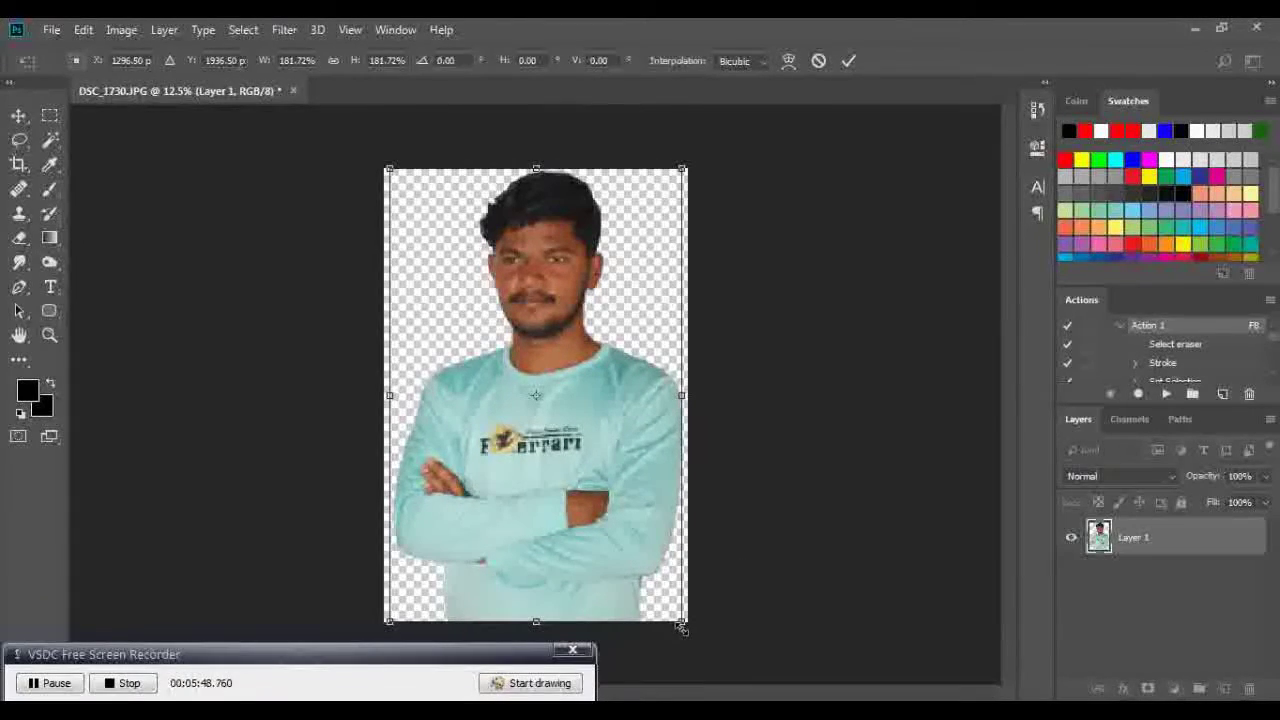
key("Return")
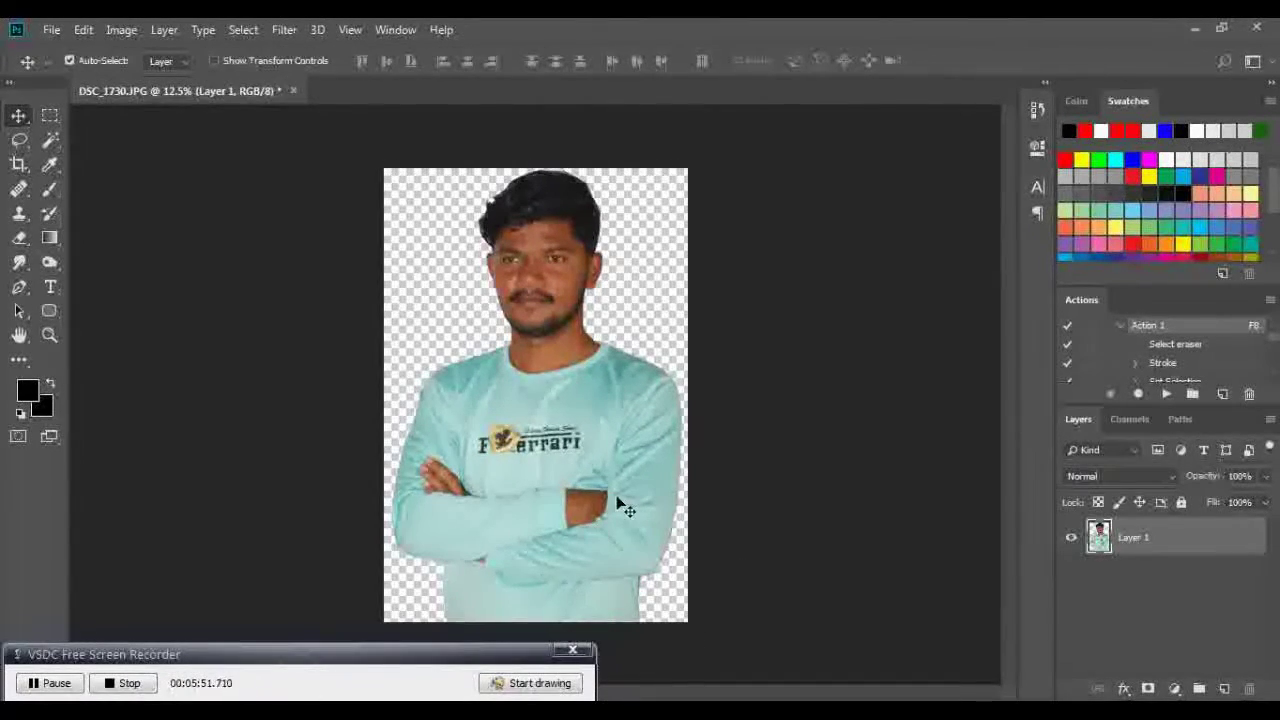
key("ctrl+plus")
key("ctrl+plus")
key("ctrl+plus")
Turn off Auto-Select, duplicate Layer 1 into Layer 1 copy, and zoom in on the hair
scroll(600, 490, "up", 3)
key("ctrl")
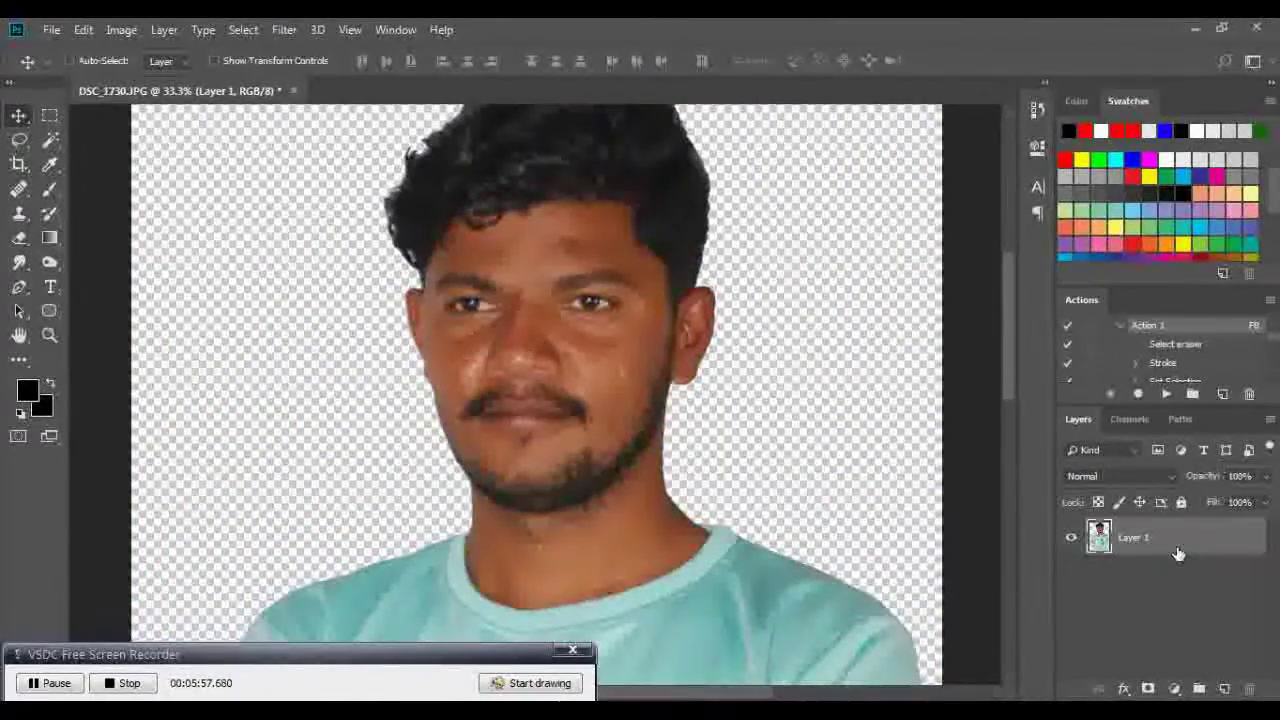
key("ctrl+j")
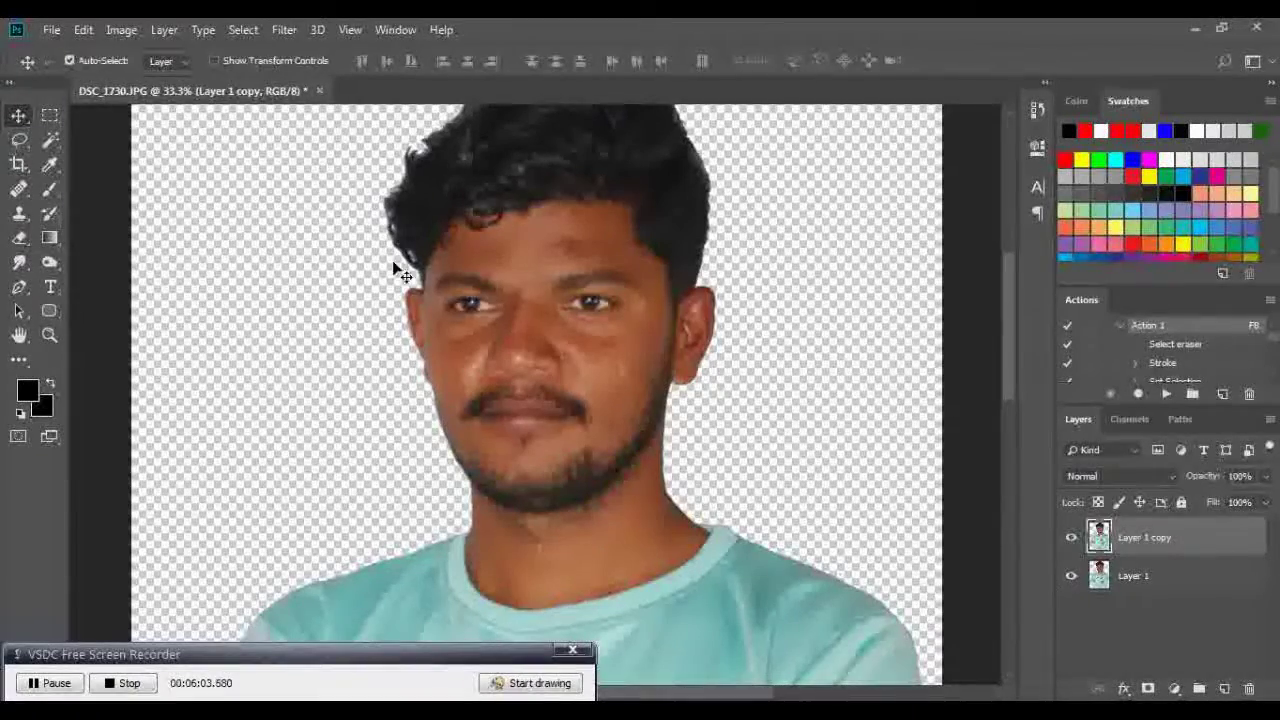
scroll(572, 358, "up", 3)
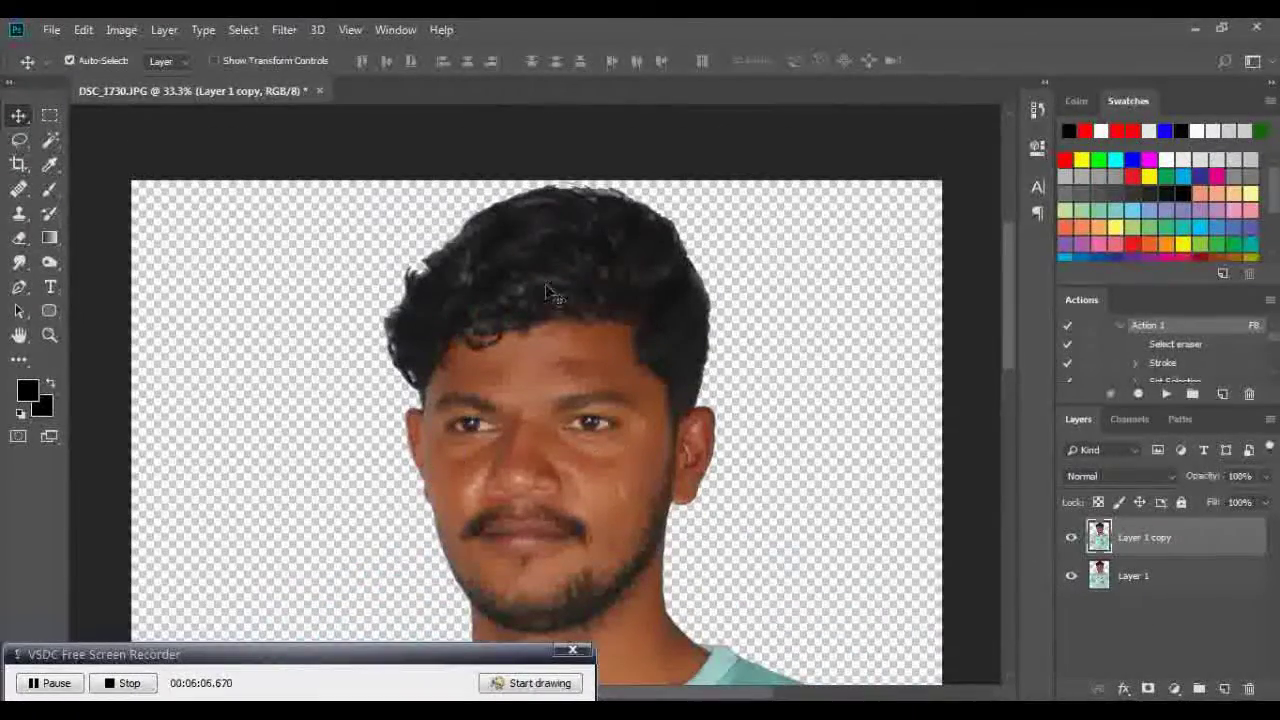
scroll(548, 292, "up", 2)
scroll(688, 391, "up", 1)
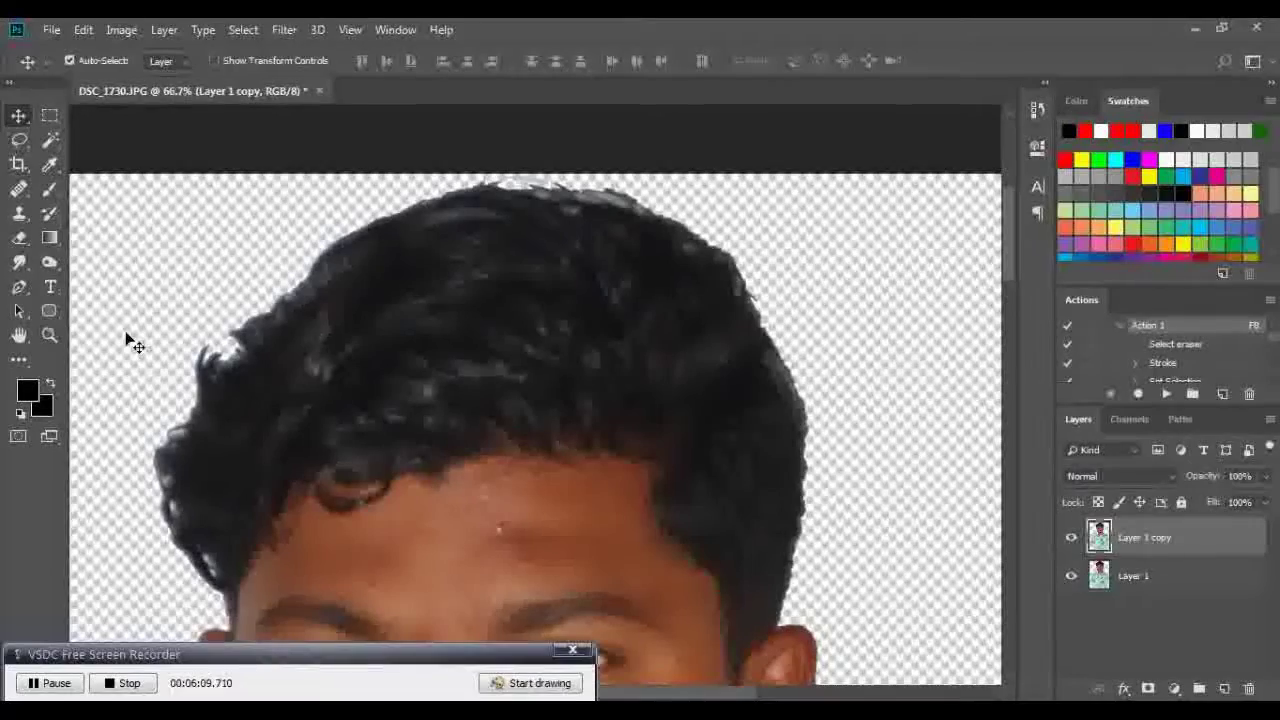
left_click(50, 263)
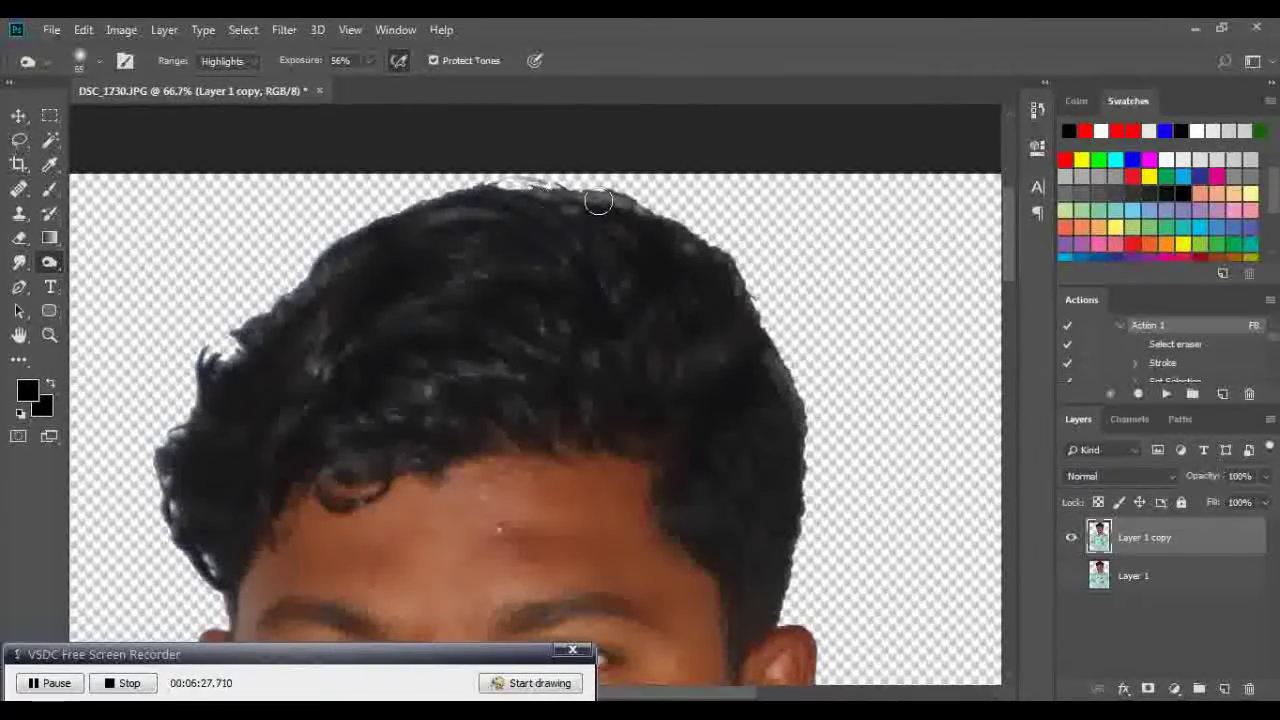
Dodge the hair's left edge and top outline at 71% exposure
left_click(369, 60)
left_click_drag(368, 82, 380, 82)
left_click(513, 183)
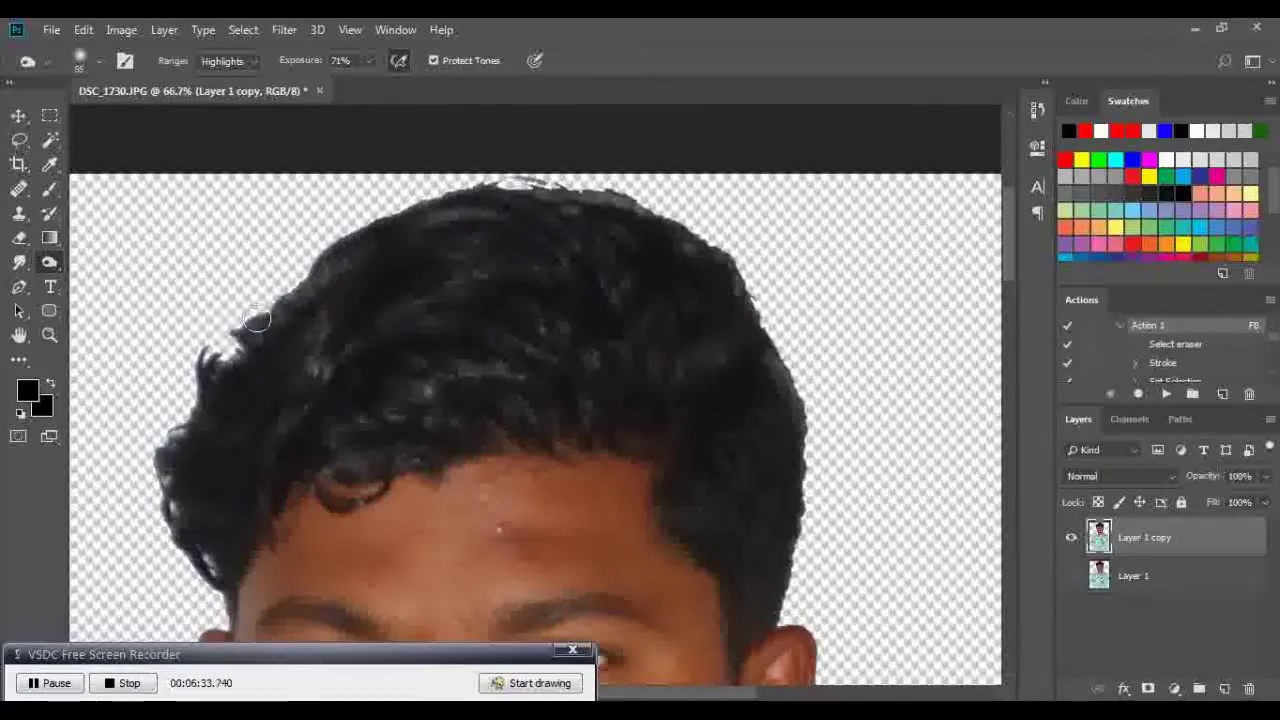
mouse_move(208, 362)
left_mouse_down()
mouse_move(223, 366)
mouse_move(178, 435)
mouse_move(217, 557)
left_mouse_up()
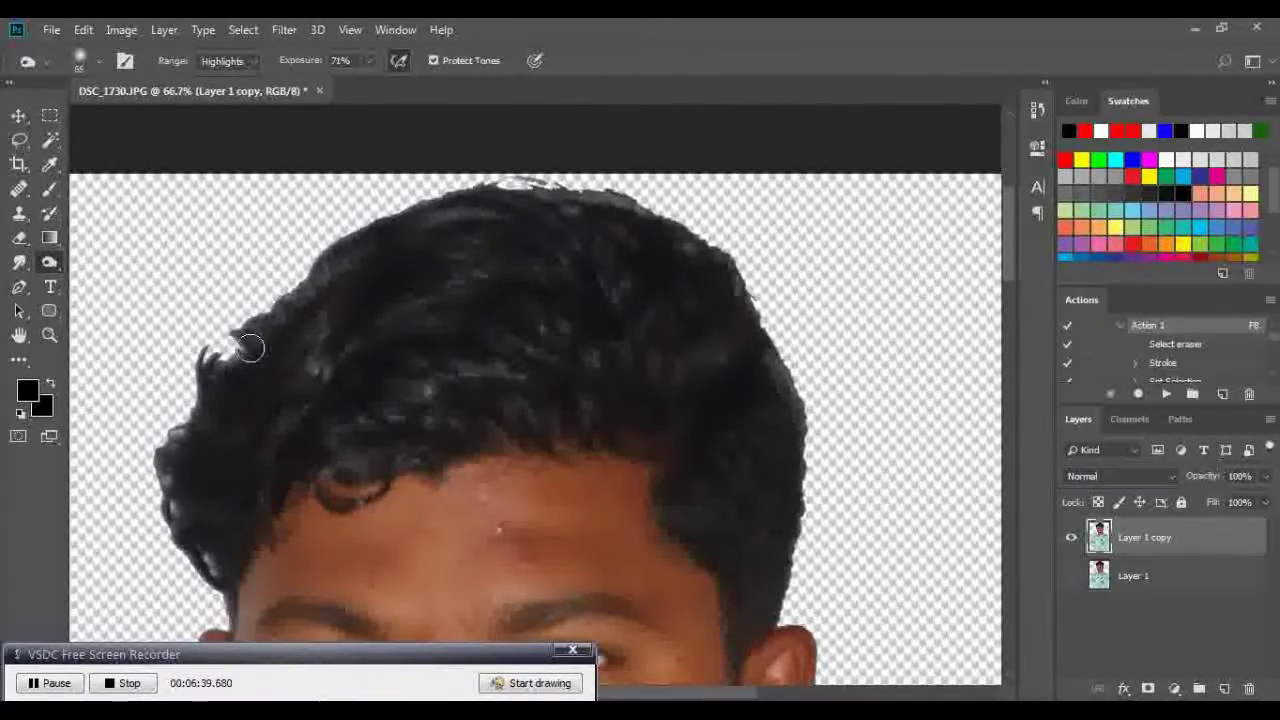
mouse_move(251, 337)
left_mouse_down()
mouse_move(509, 194)
mouse_move(623, 209)
mouse_move(754, 333)
left_mouse_up()
scroll(700, 410, "up", 3)
Set the Eraser brush to size 125 and select Layer 1
key("e")
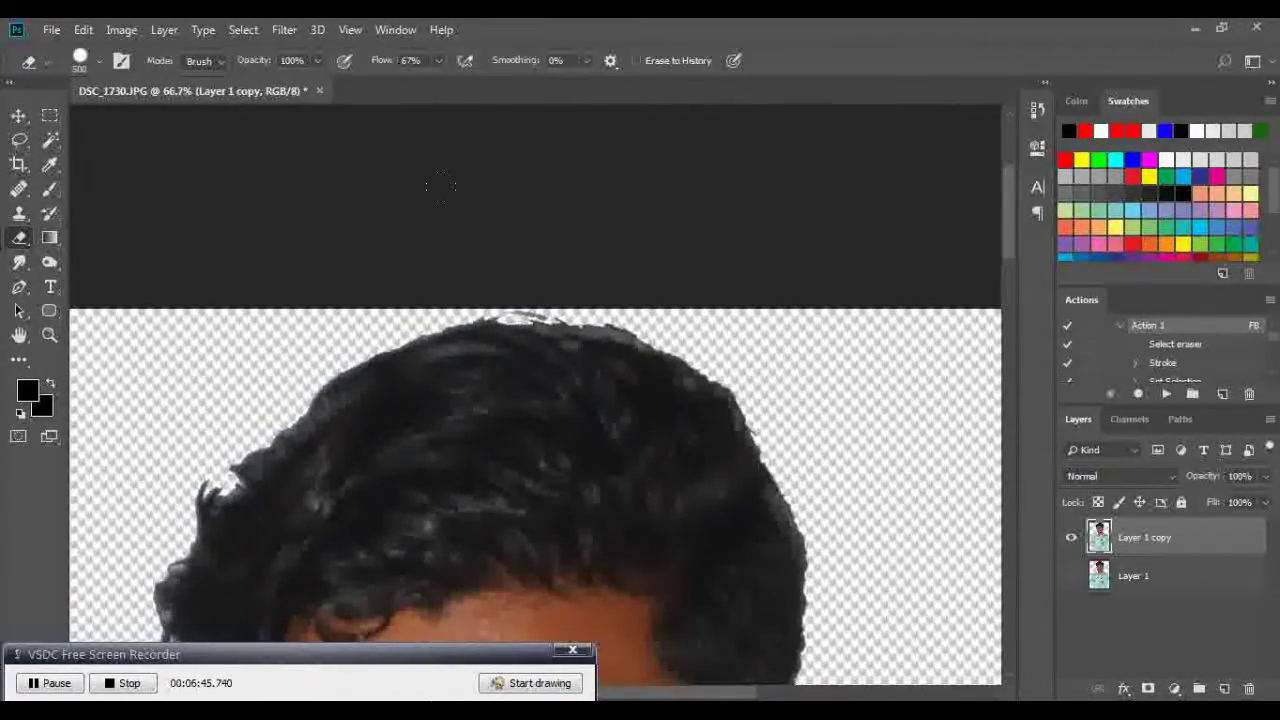
key("bracketleft")
key("bracketleft")
key("bracketleft")
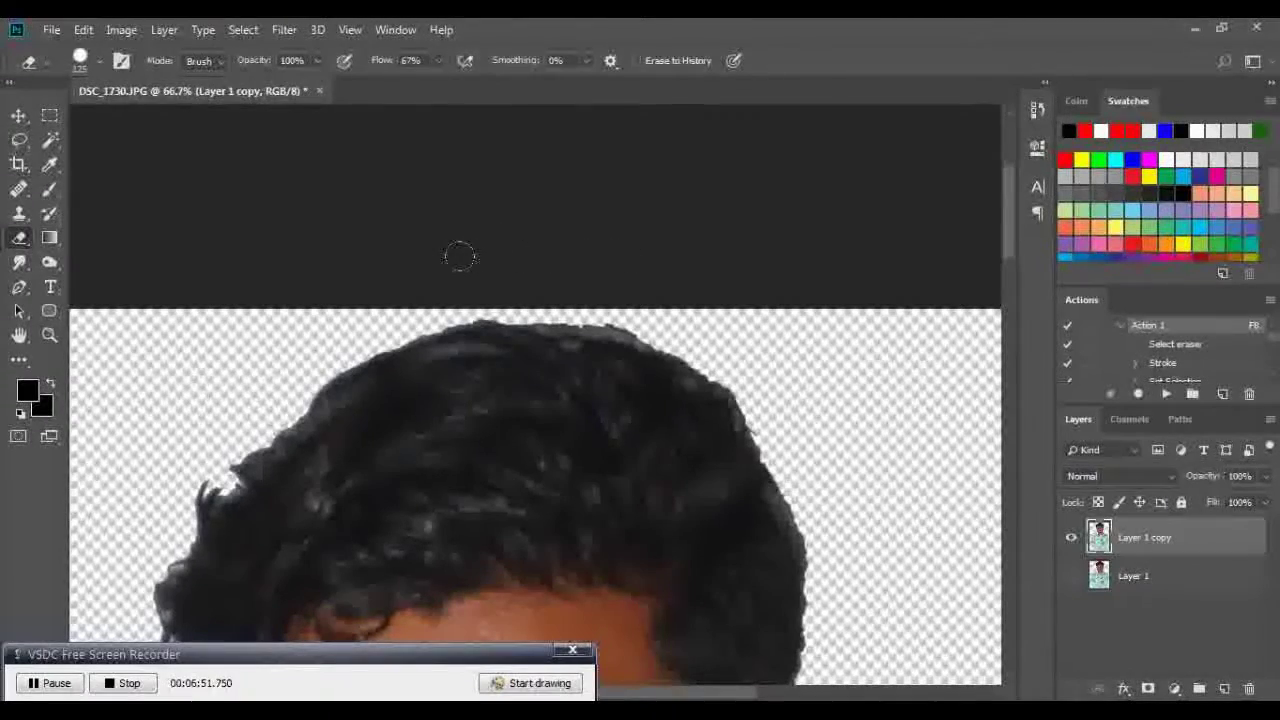
left_click(1142, 580)
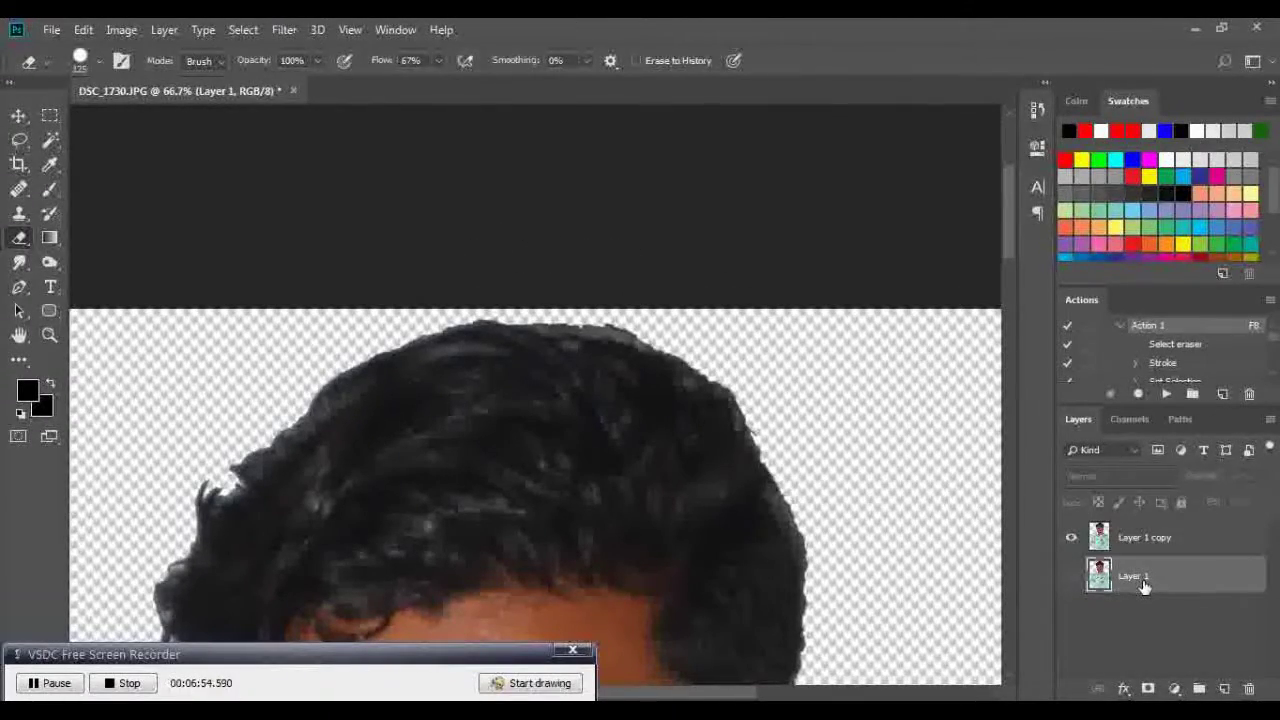
Delete Layer 1 and duplicate Layer 1 copy into Layer 1 copy 2
key("Delete")
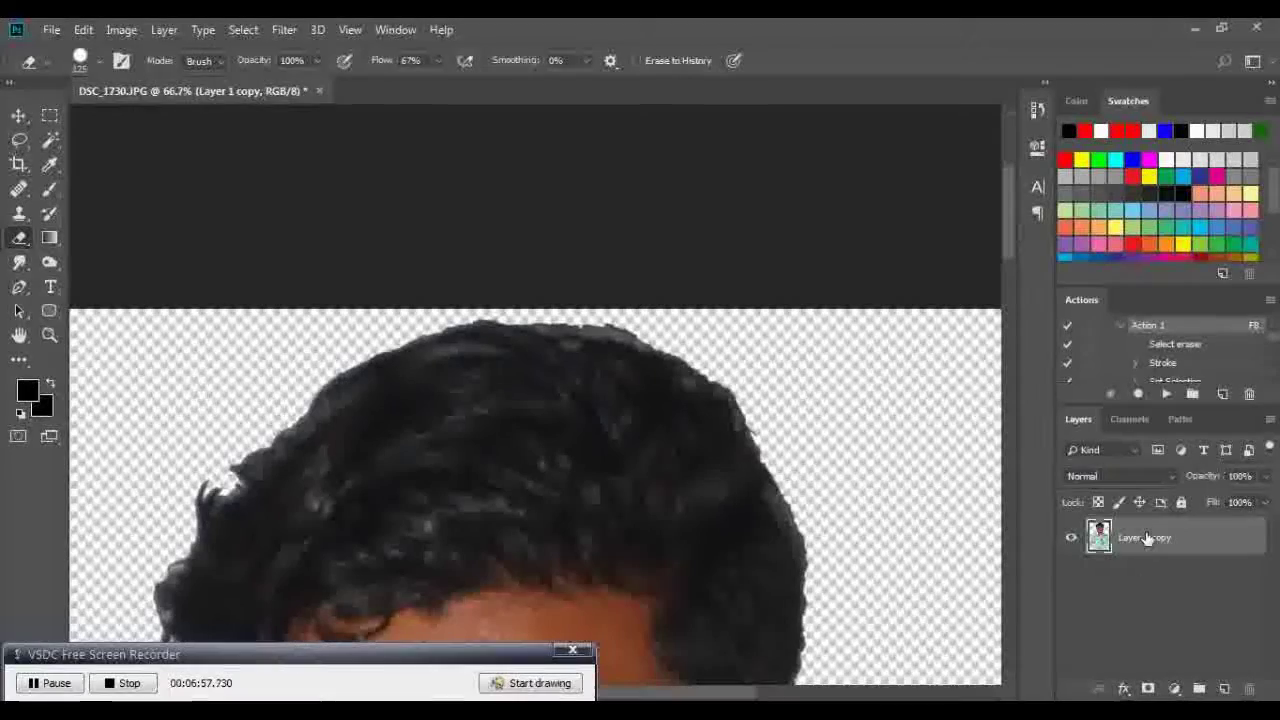
key("ctrl+j")
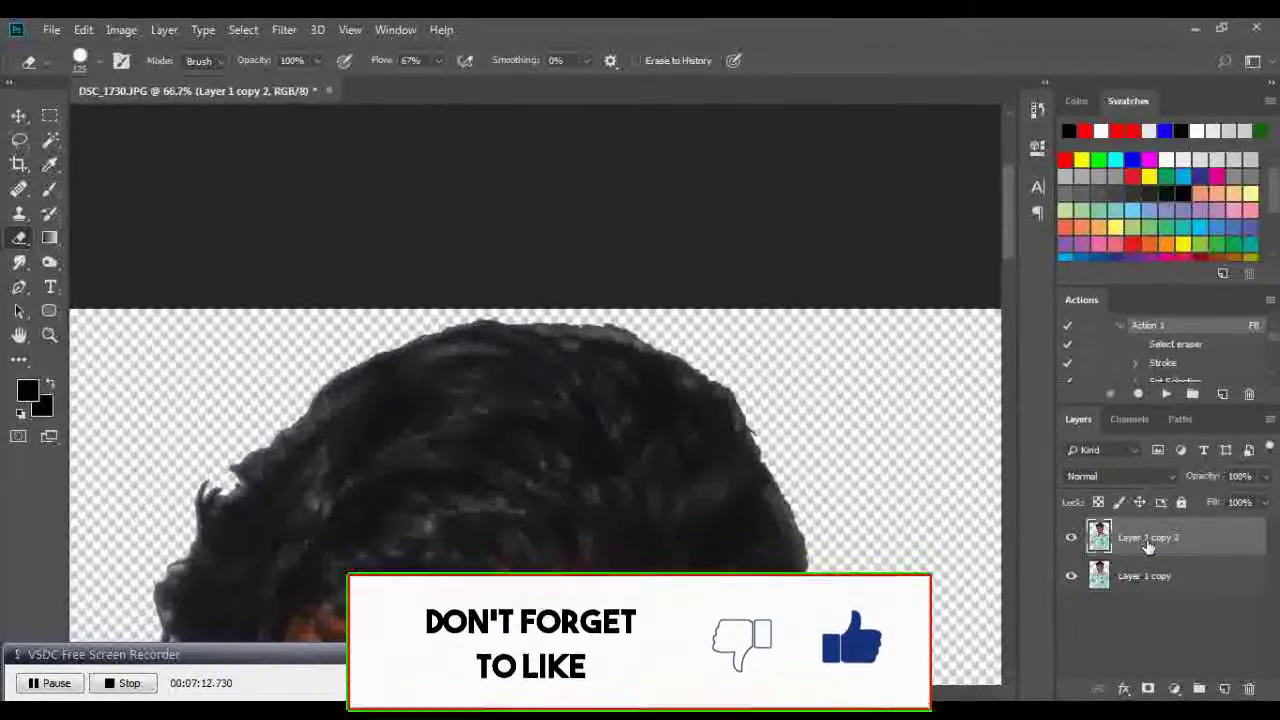
scroll(414, 371, "down", 5)
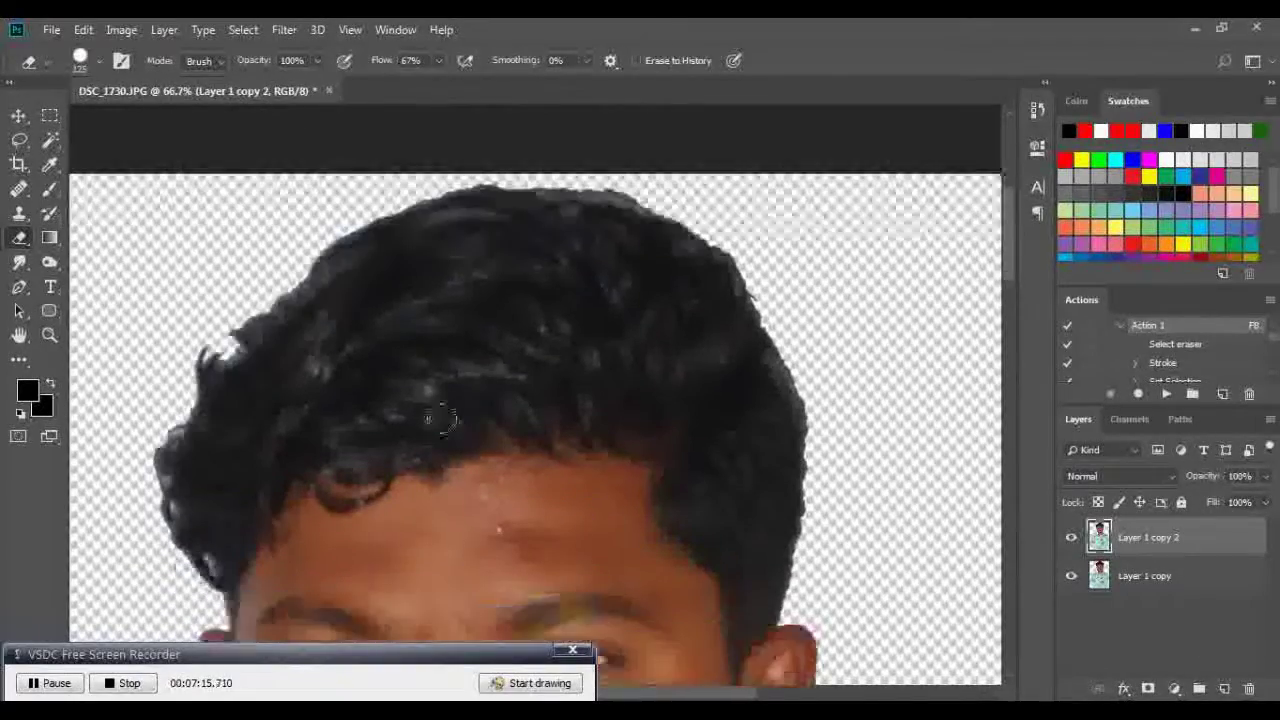
scroll(535, 395, "down", 3)
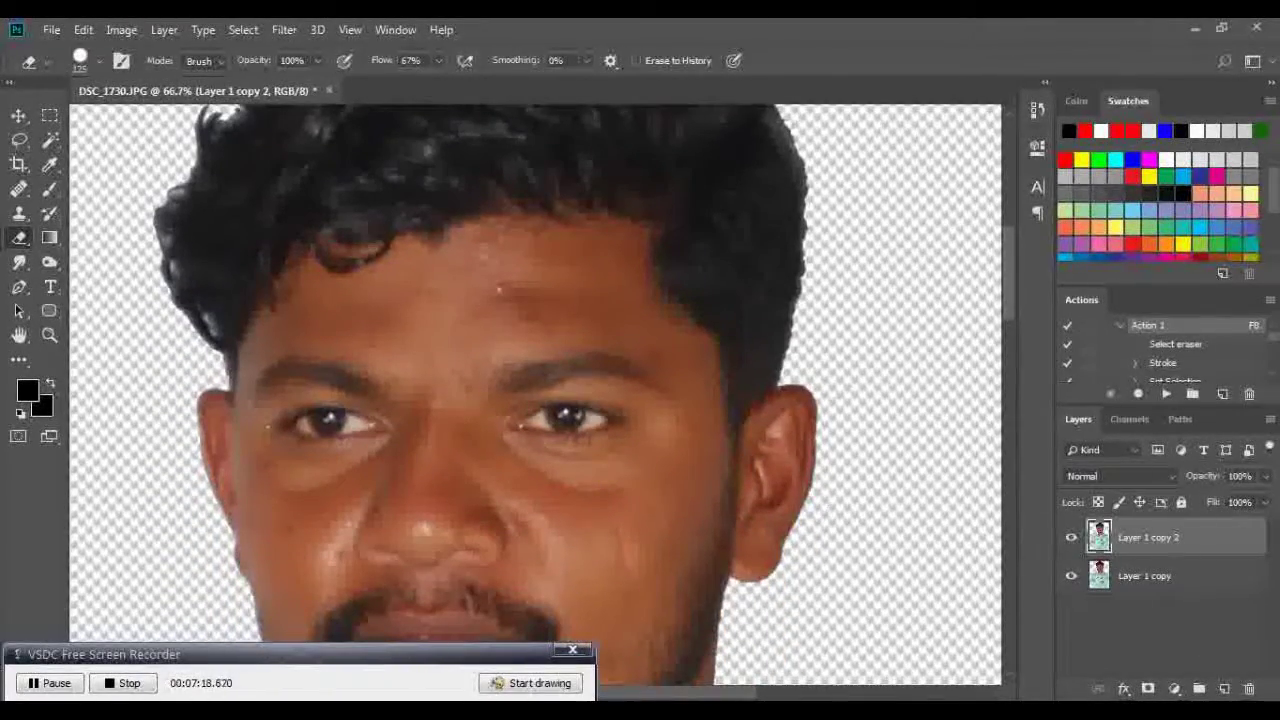
Select the Healing Brush and heal a spot on the forehead
key("j")
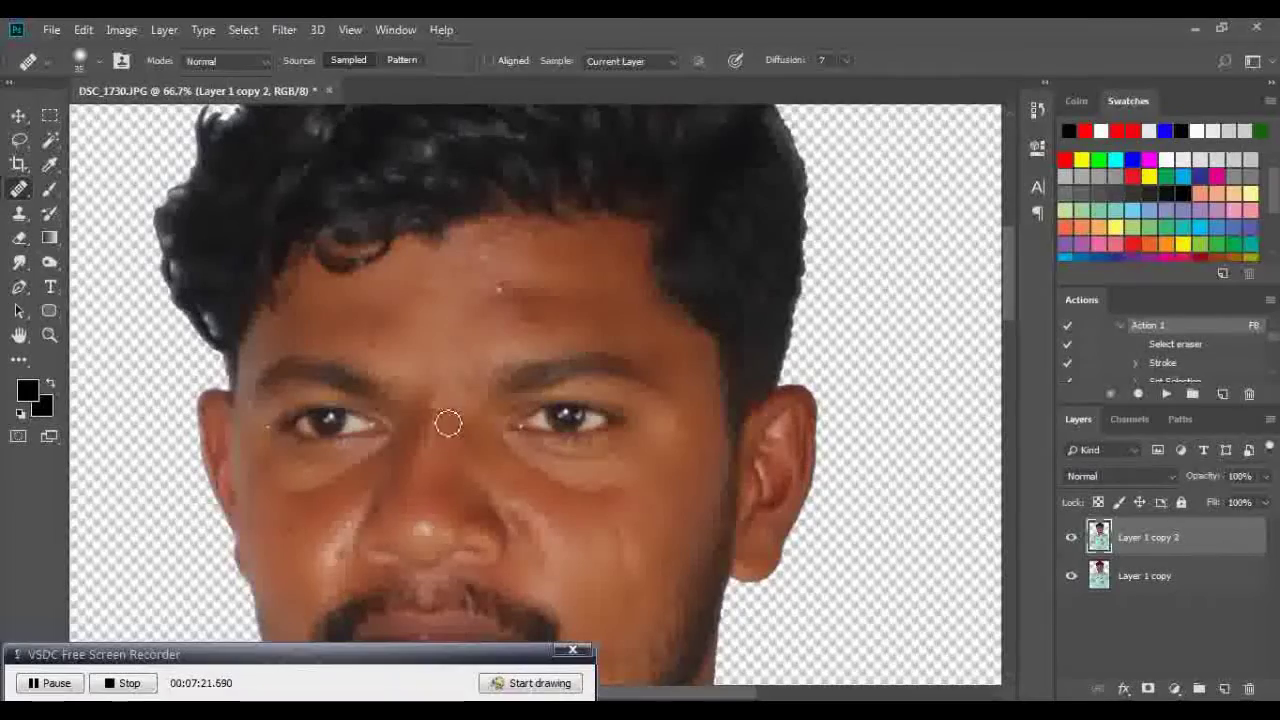
right_click(27, 195)
left_click(110, 206)
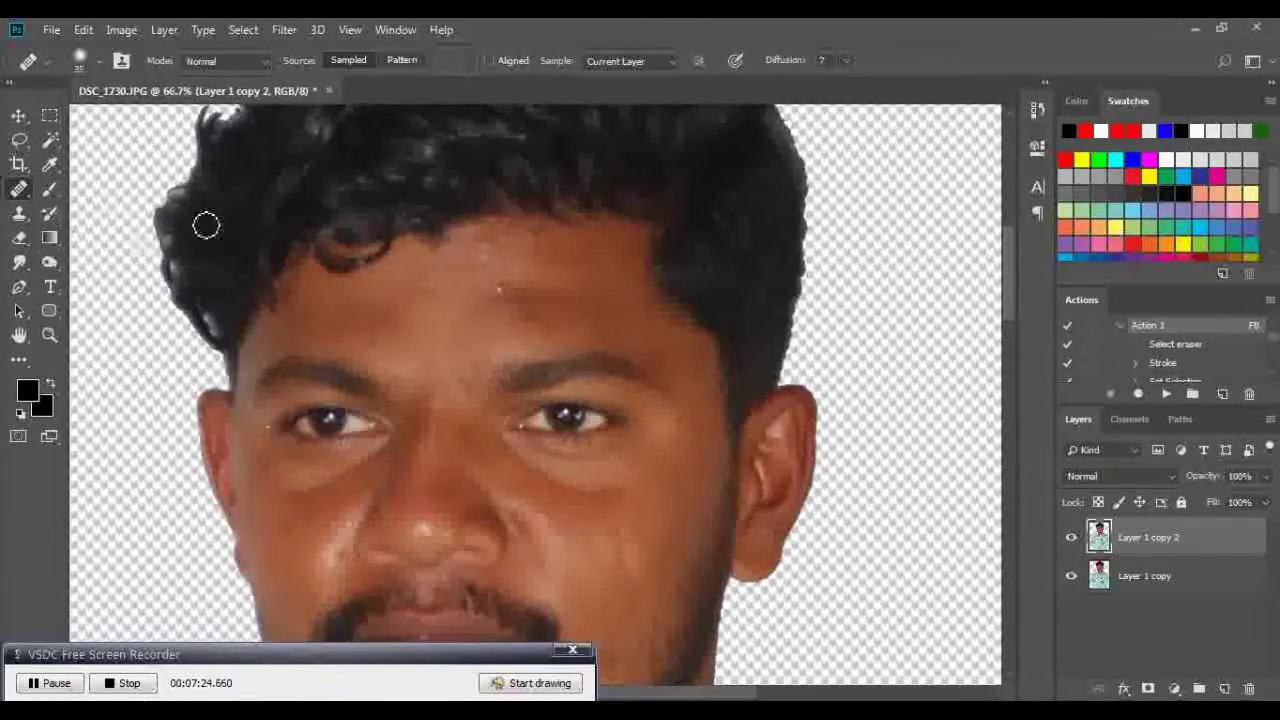
scroll(421, 352, "up", 2)
scroll(417, 354, "up", 2)
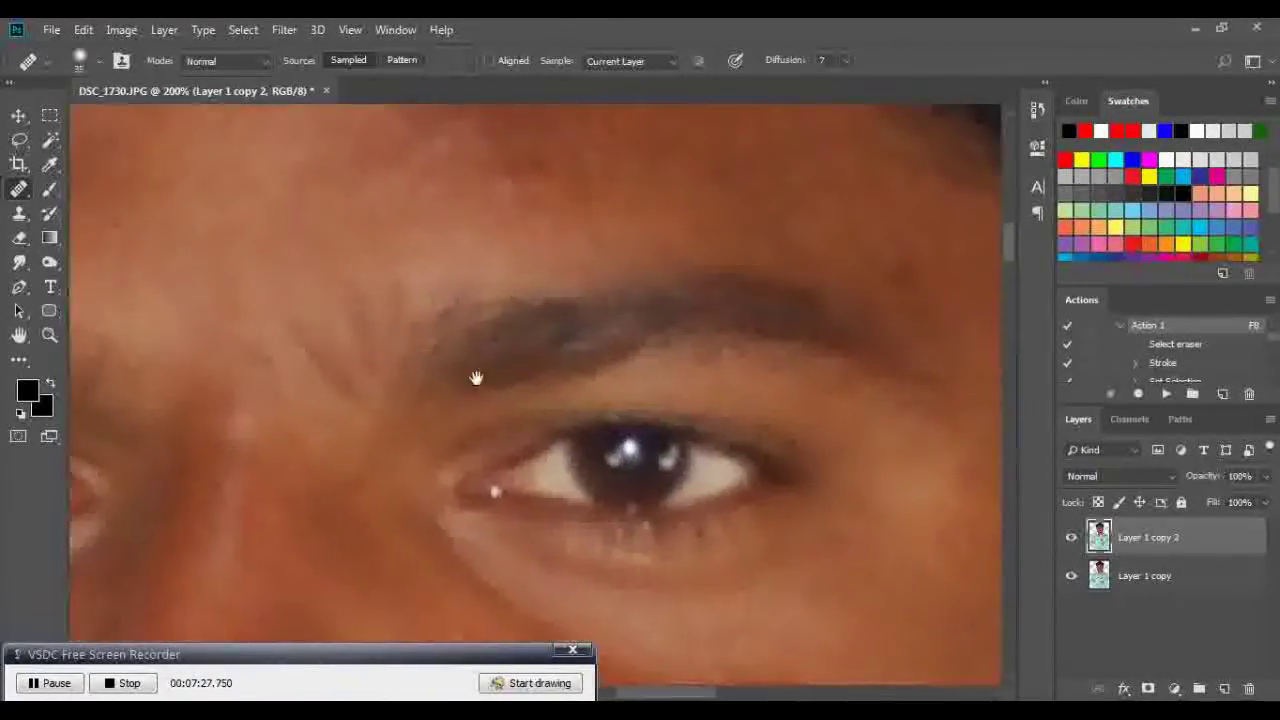
left_click_drag(426, 323, 604, 528)
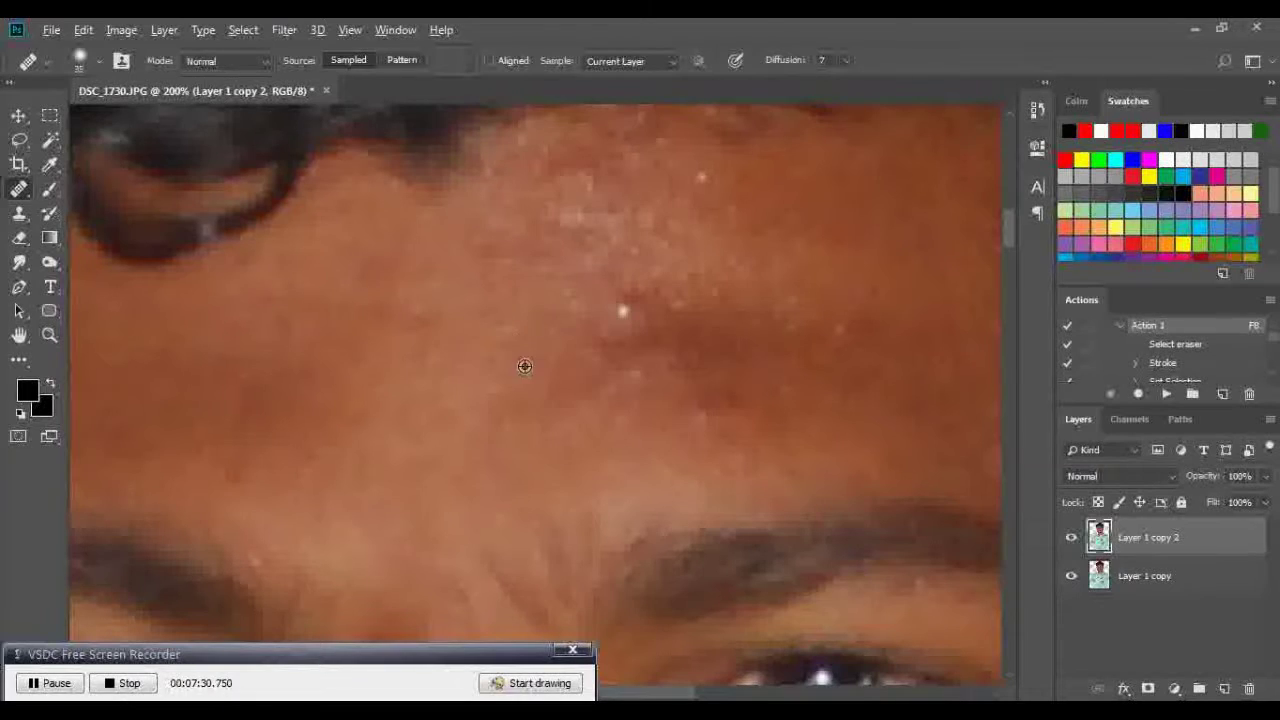
left_click(655, 292)
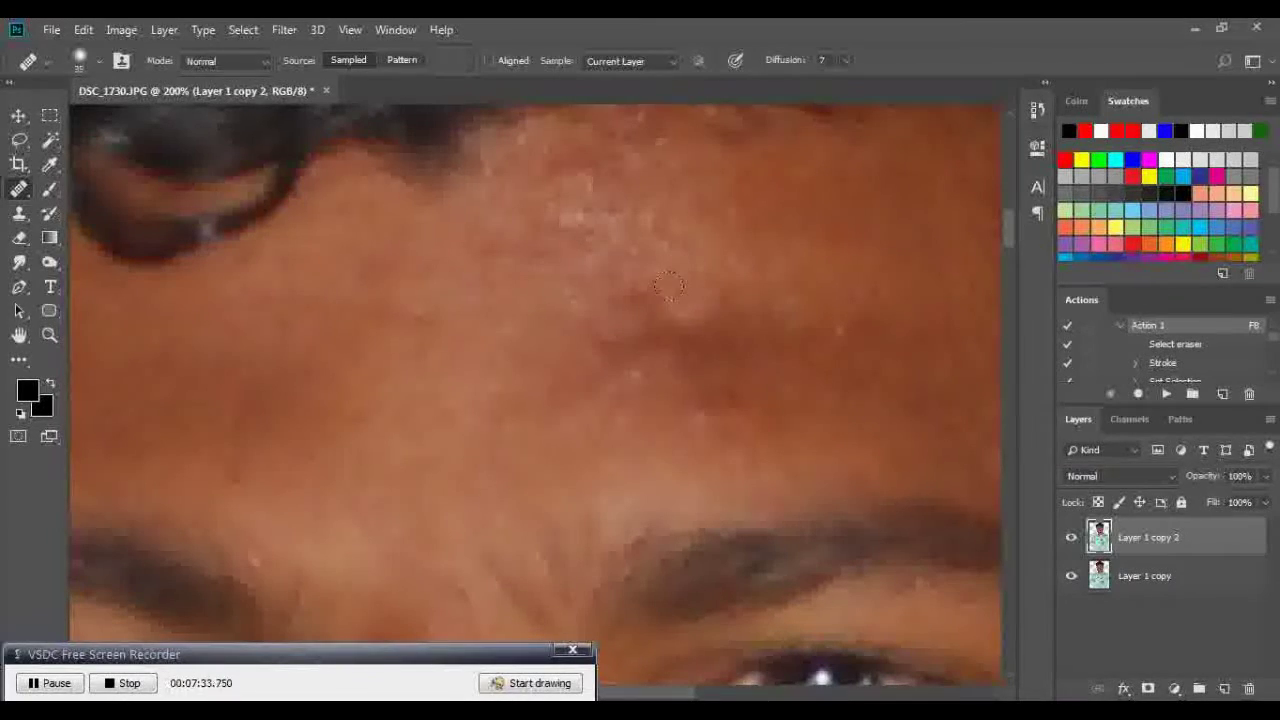
Heal a blemish and a dark spot on the cheek in full-screen view
mouse_move(536, 457)
left_mouse_down()
mouse_move(620, 254)
mouse_move(715, 149)
left_mouse_up()
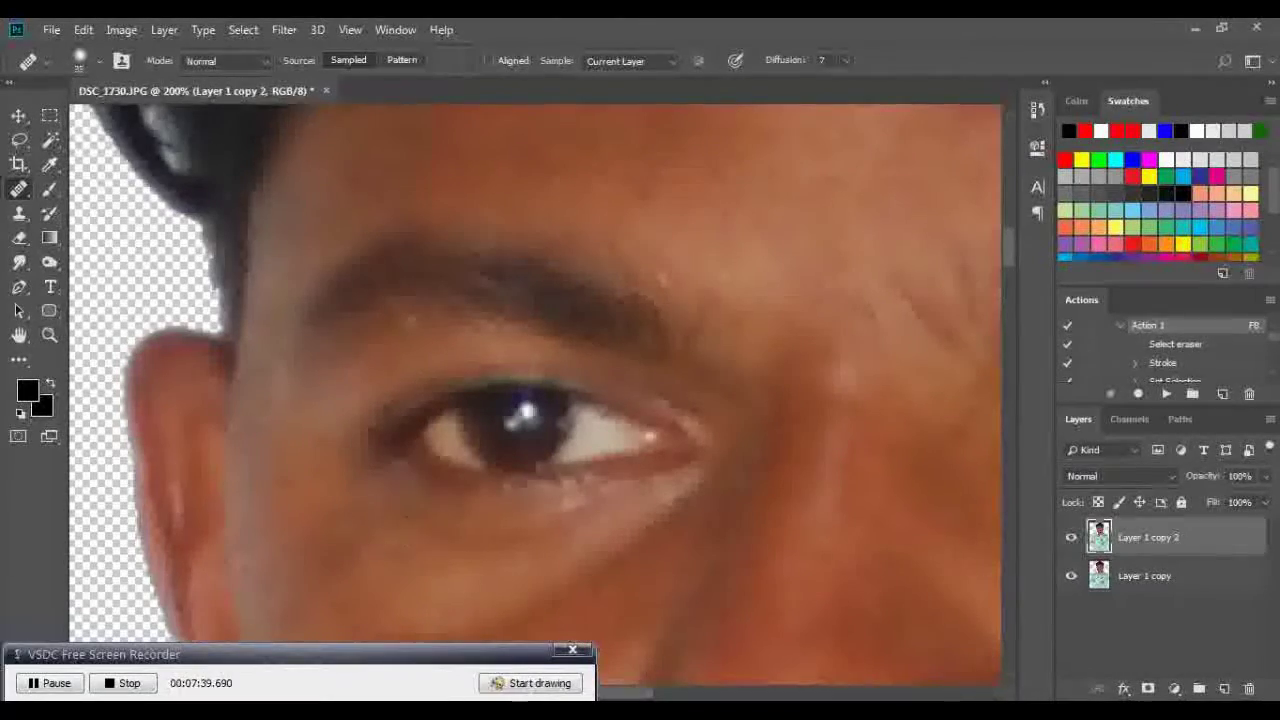
scroll(405, 520, "down", 2)
scroll(405, 520, "down", 3)
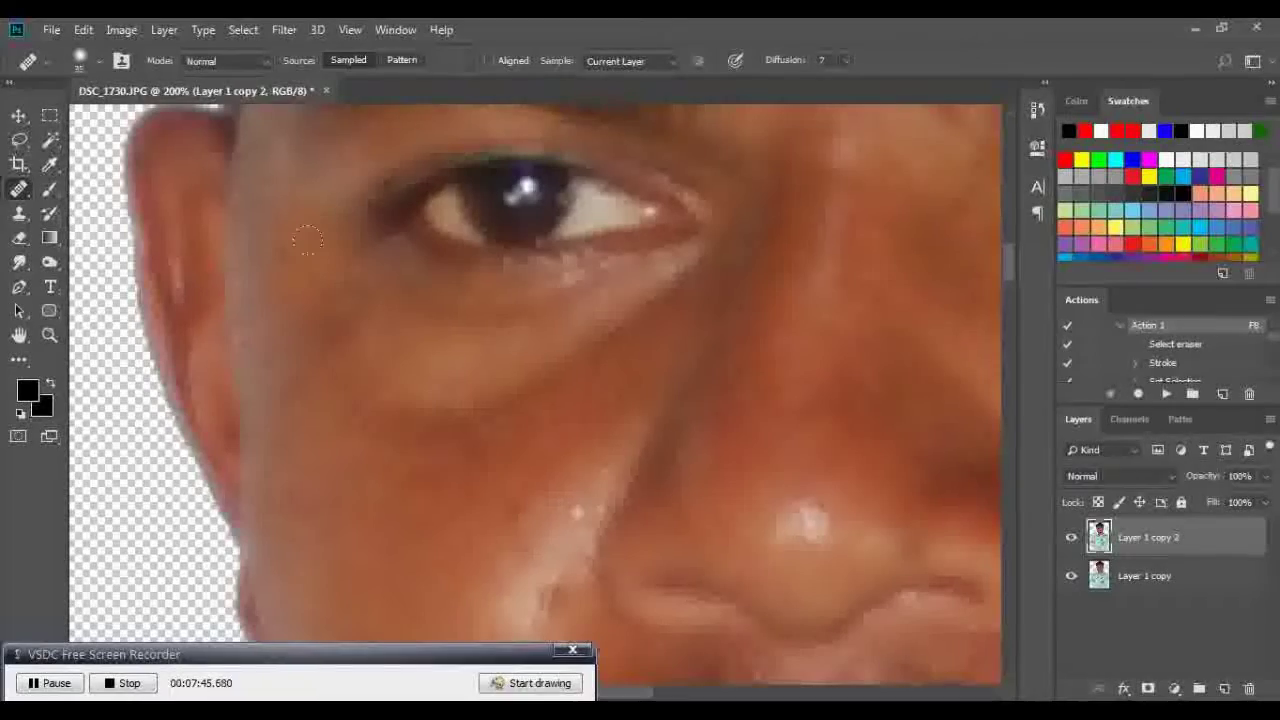
scroll(386, 445, "down", 1)
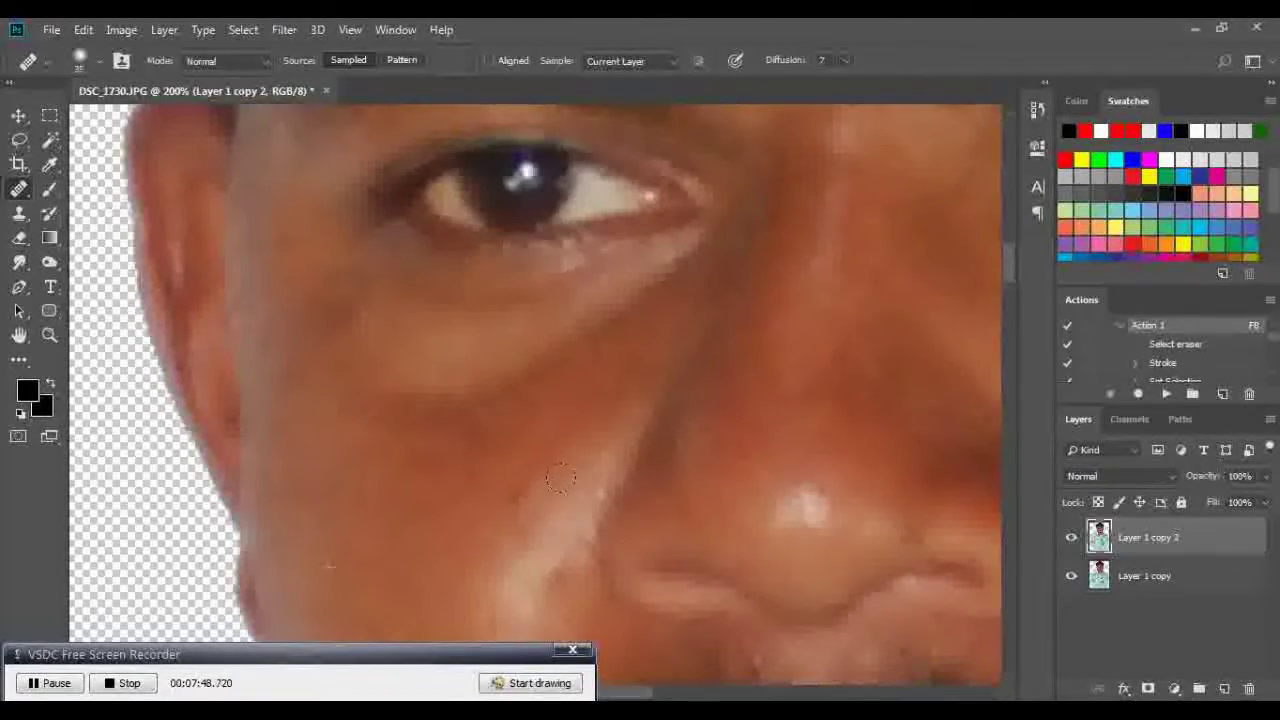
scroll(366, 334, "down", 3)
scroll(494, 467, "down", 3)
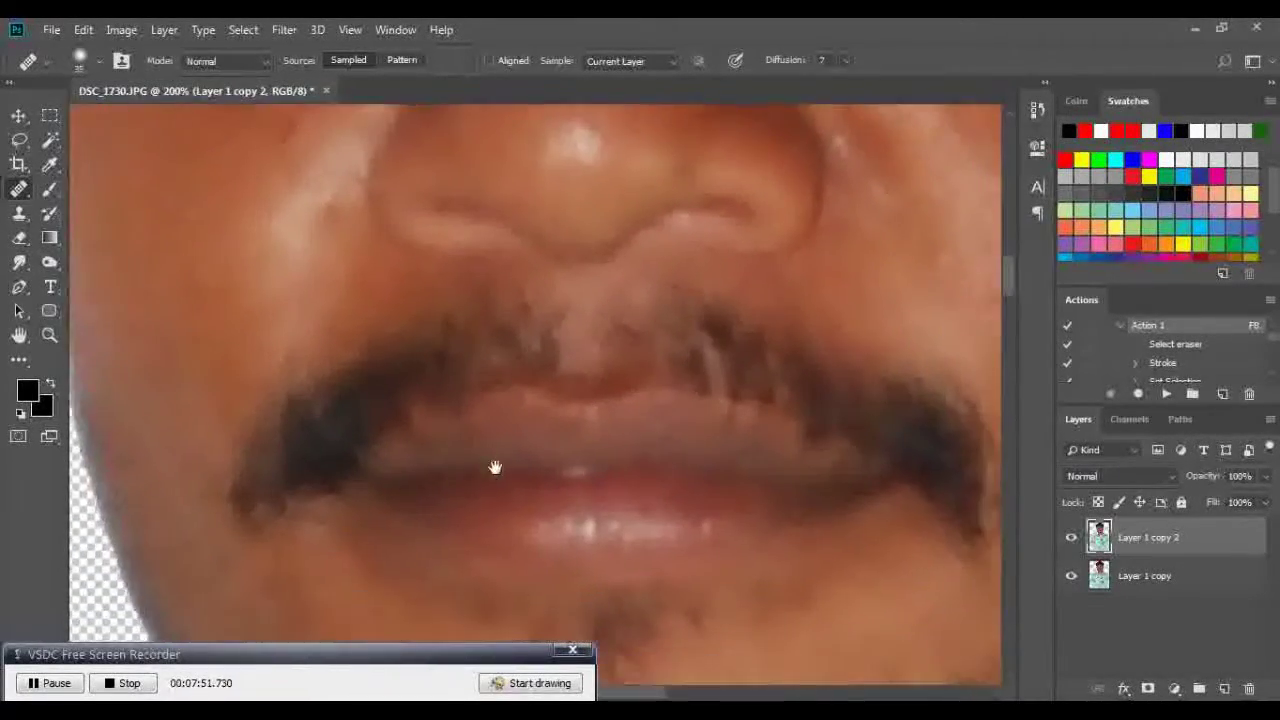
left_click_drag(494, 467, 531, 557)
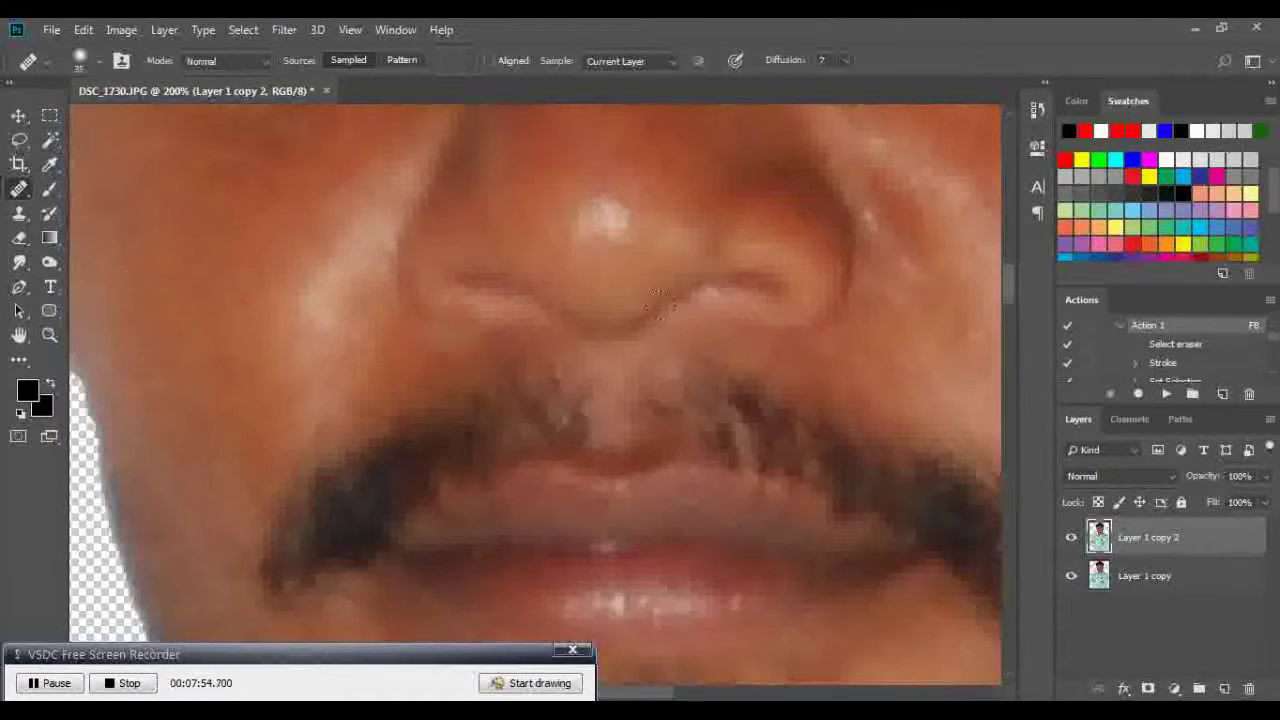
left_click_drag(685, 310, 455, 385)
key("f")
key("f")
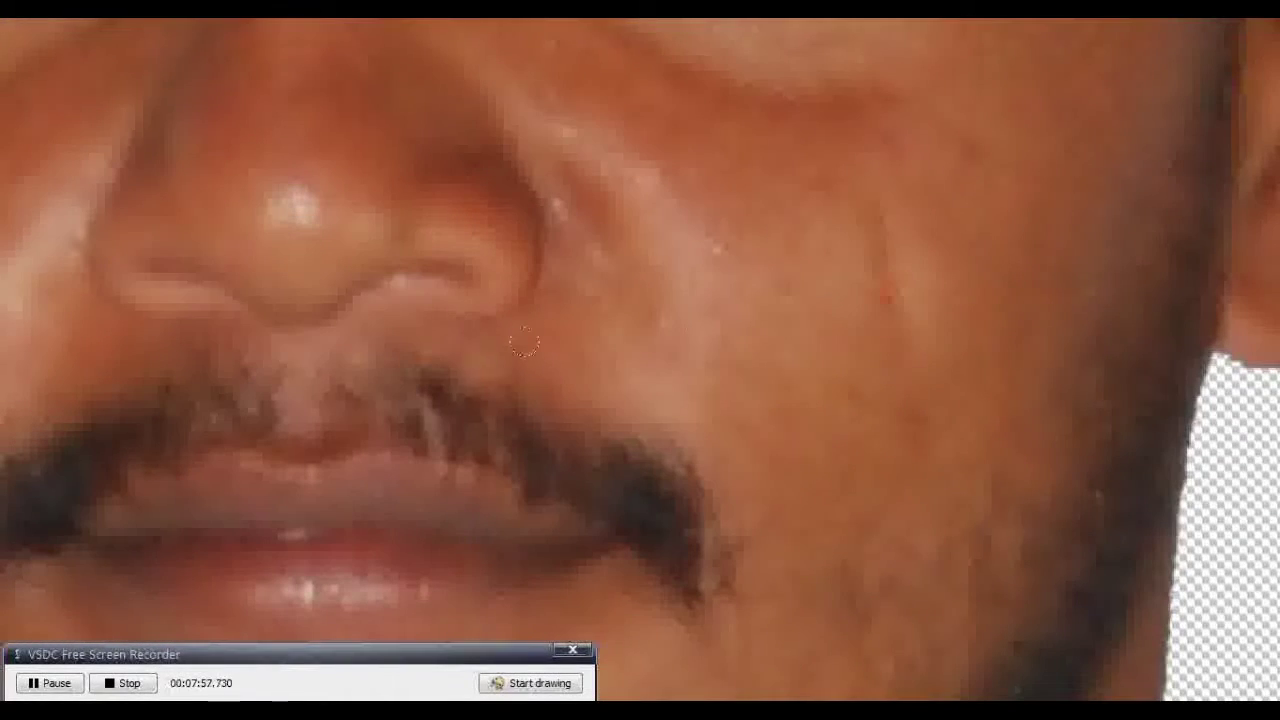
left_click(902, 292)
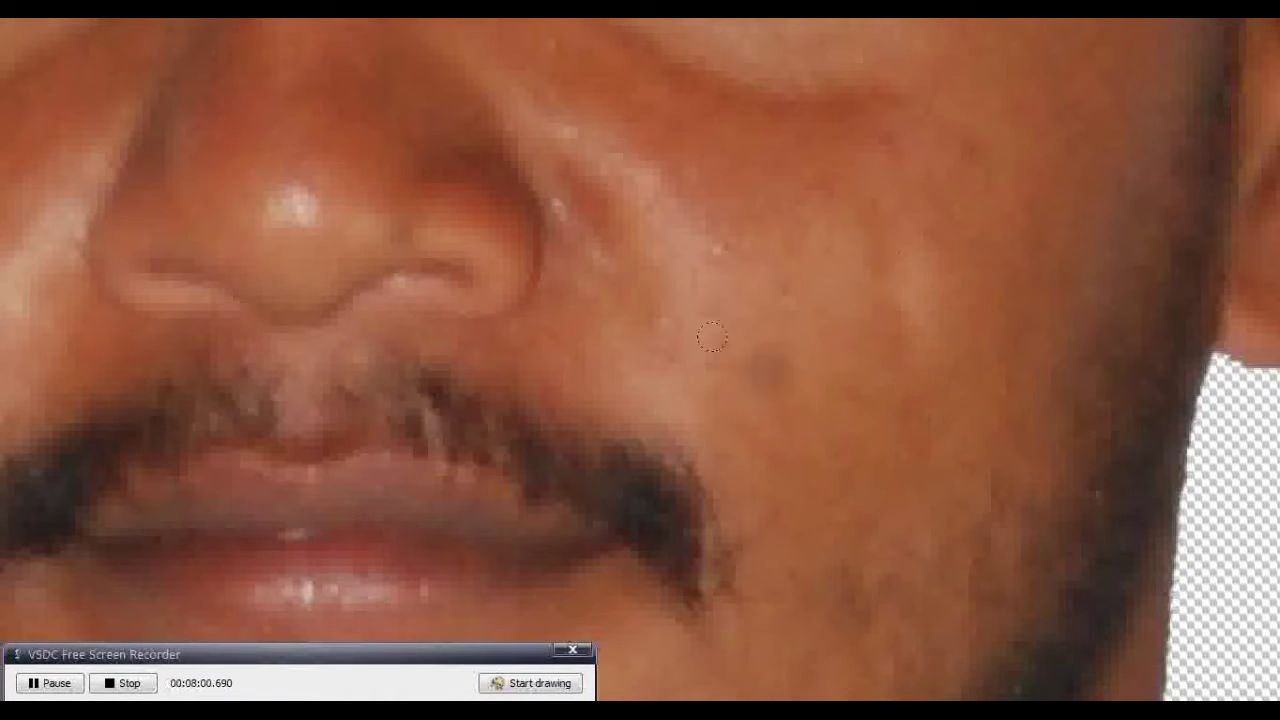
left_click_drag(606, 187, 761, 417)
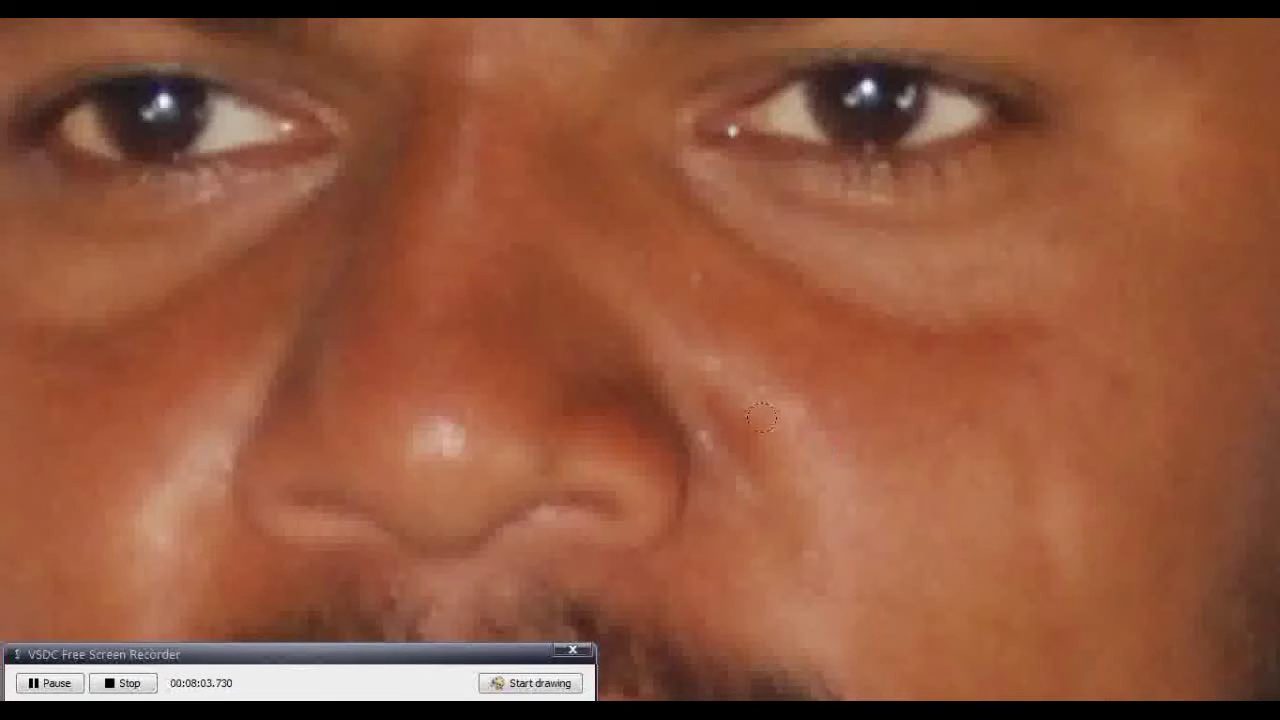
left_click_drag(748, 478, 843, 510)
Heal a spot on the moustache, then zoom out to review the chin and collar
mouse_move(1095, 339)
left_mouse_down()
mouse_move(768, 470)
mouse_move(866, 291)
mouse_move(831, 406)
mouse_move(689, 417)
mouse_move(862, 373)
mouse_move(700, 460)
mouse_move(694, 500)
mouse_move(674, 426)
mouse_move(672, 288)
left_mouse_up()
left_click(785, 415)
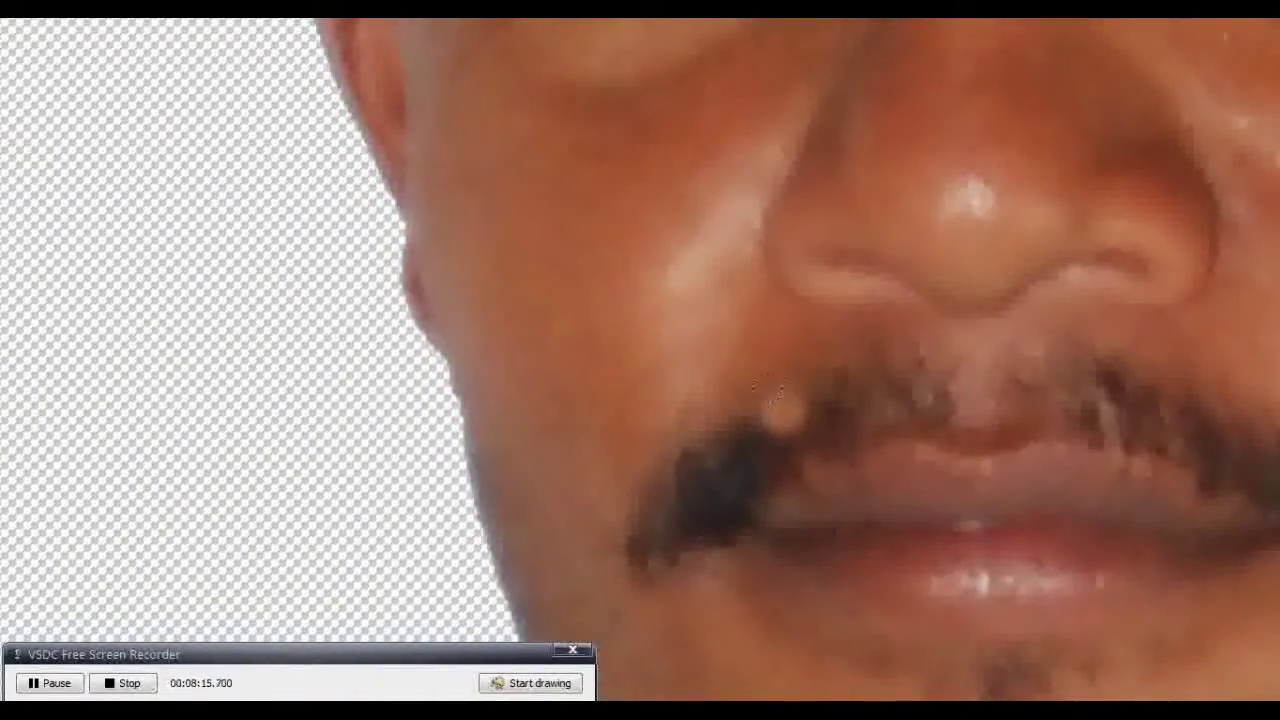
key("ctrl+minus")
key("ctrl+minus")
left_click_drag(833, 503, 688, 333)
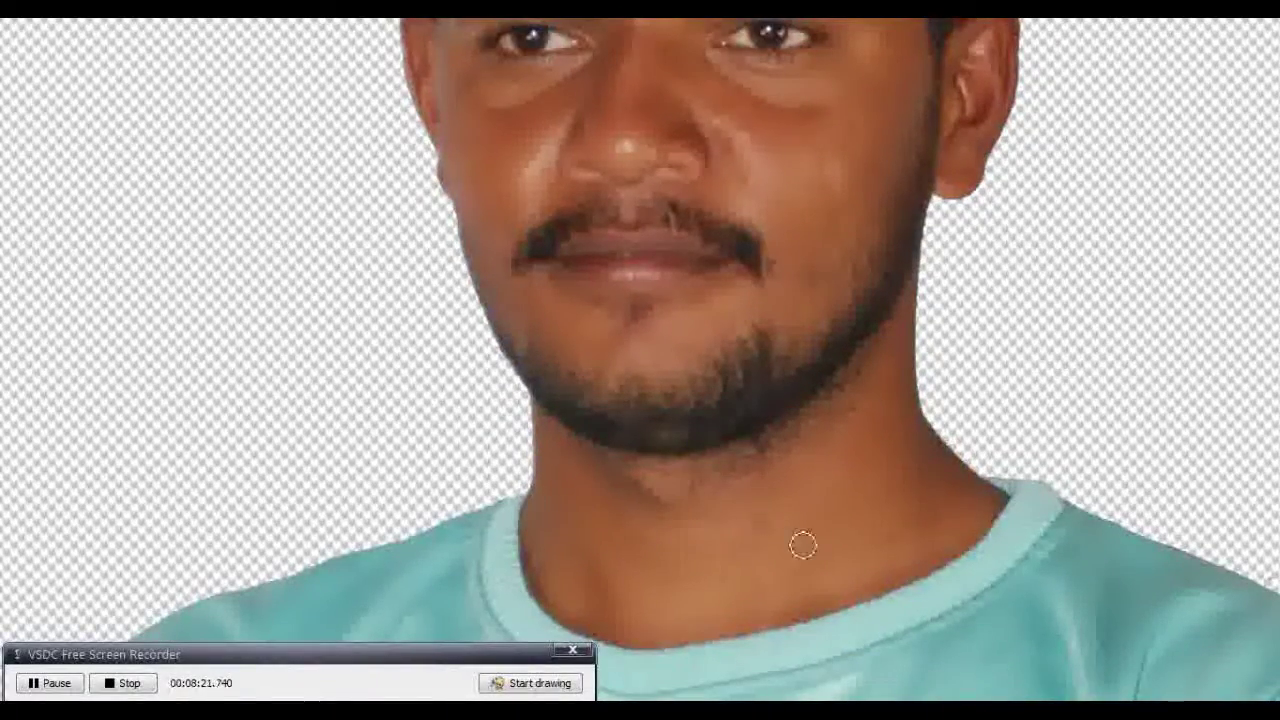
key("f")
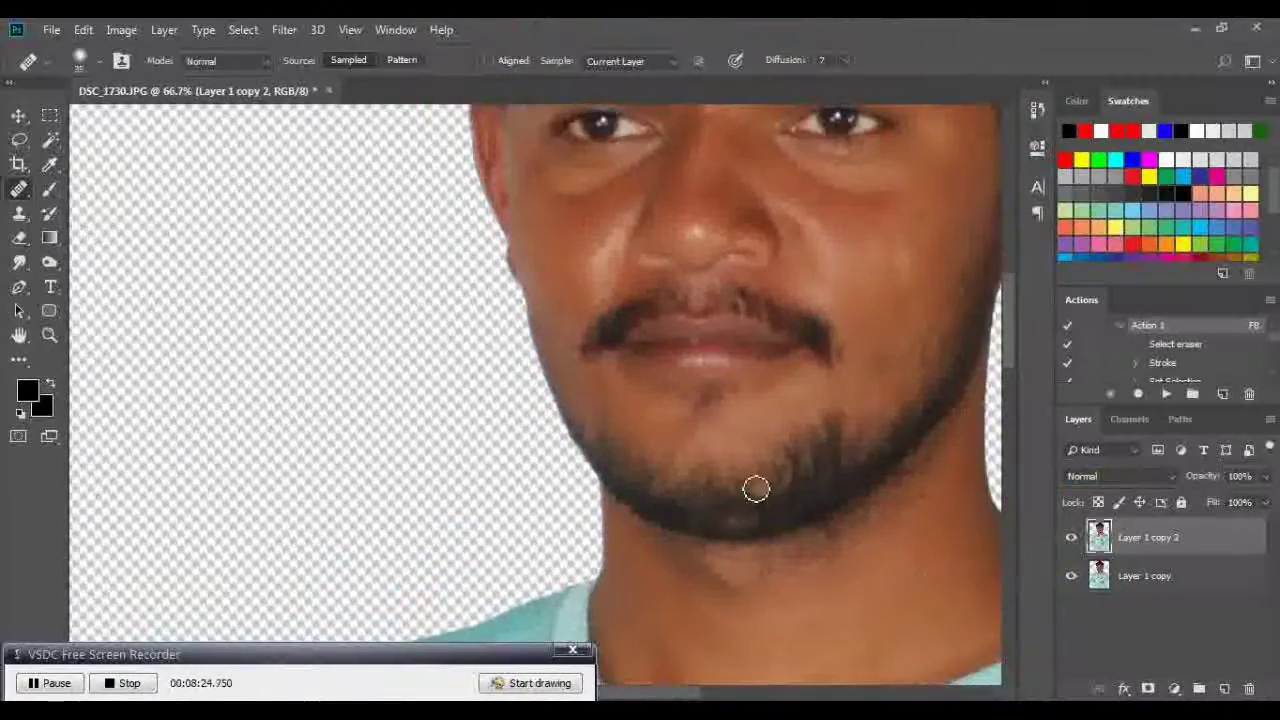
scroll(756, 488, "down", 1)
scroll(746, 491, "down", 1)
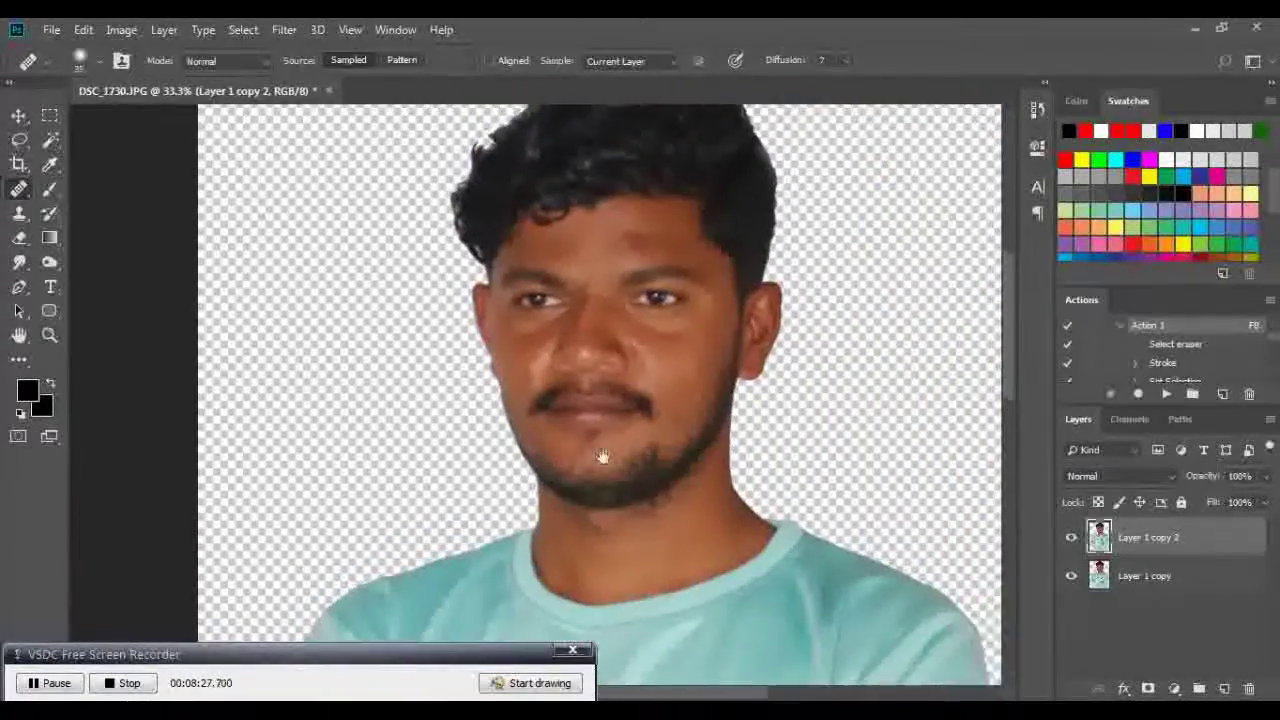
left_click_drag(603, 457, 551, 447)
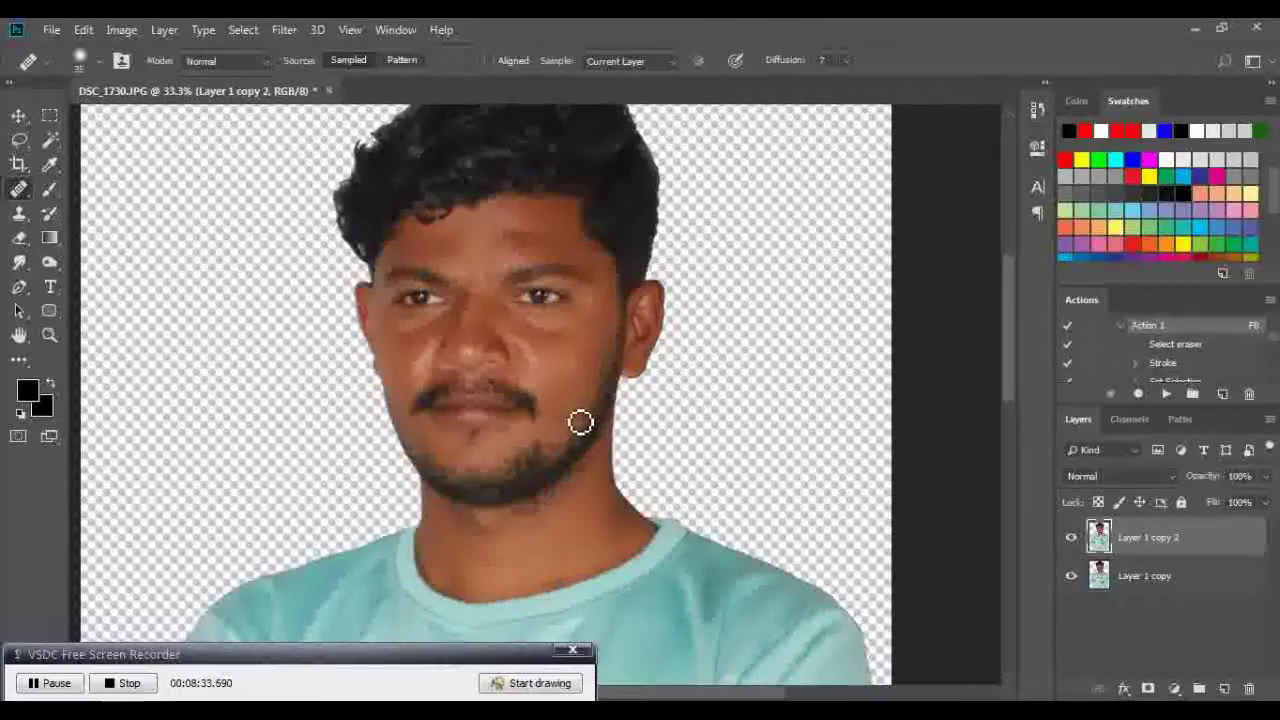
key("v")
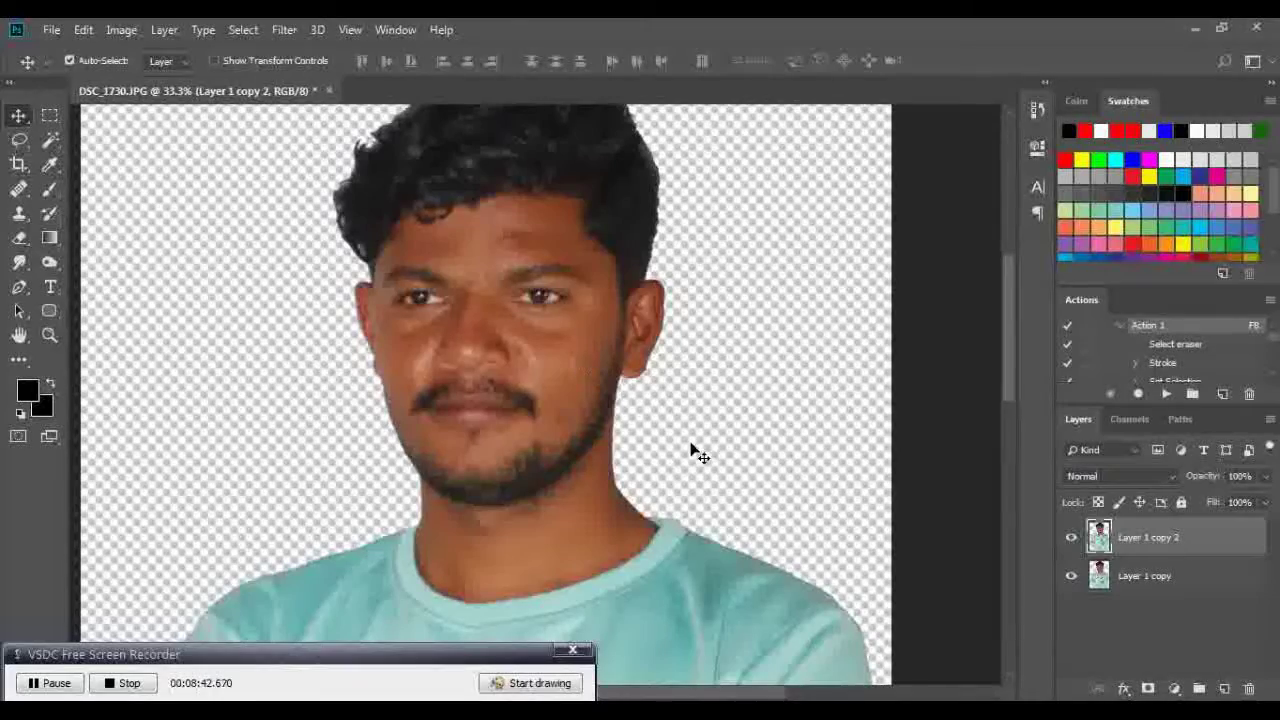
Brighten Layer 1 copy 2 with a slight upward Curves adjustment
key("ctrl+m")
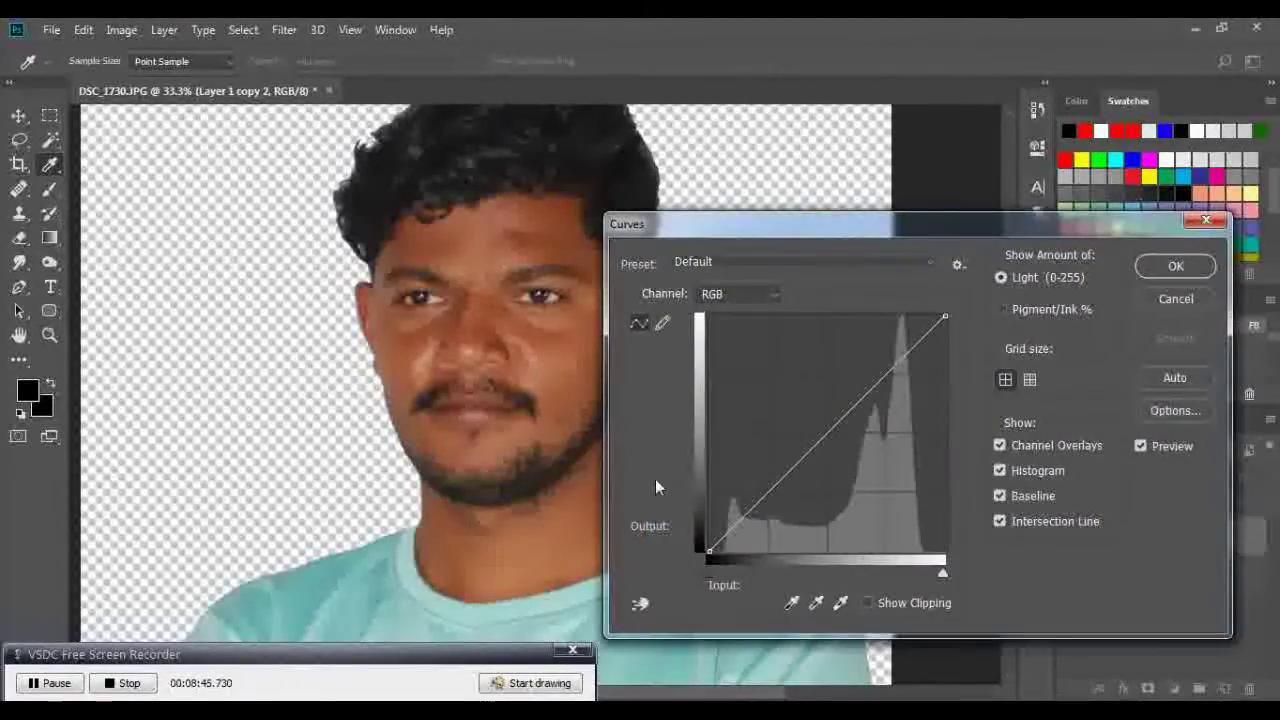
left_click_drag(831, 430, 793, 416)
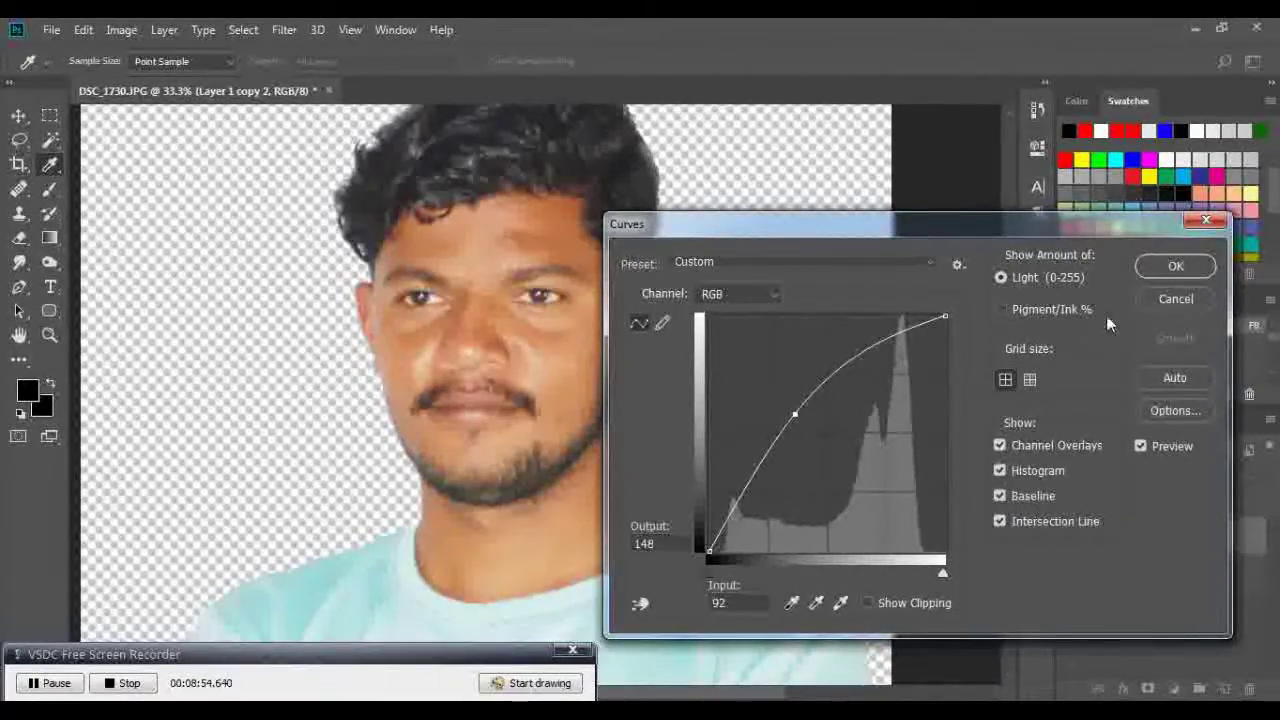
left_click(1176, 266)
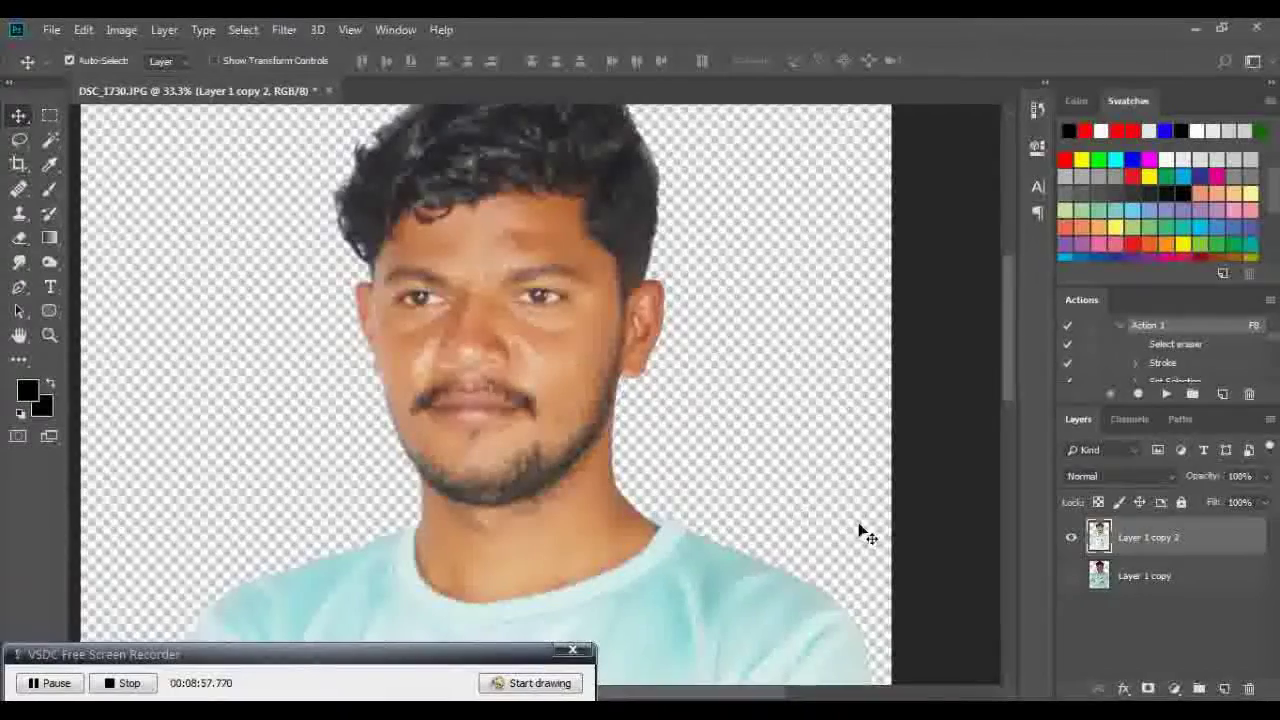
key("ctrl+minus")
key("ctrl+minus")
key("ctrl+minus")
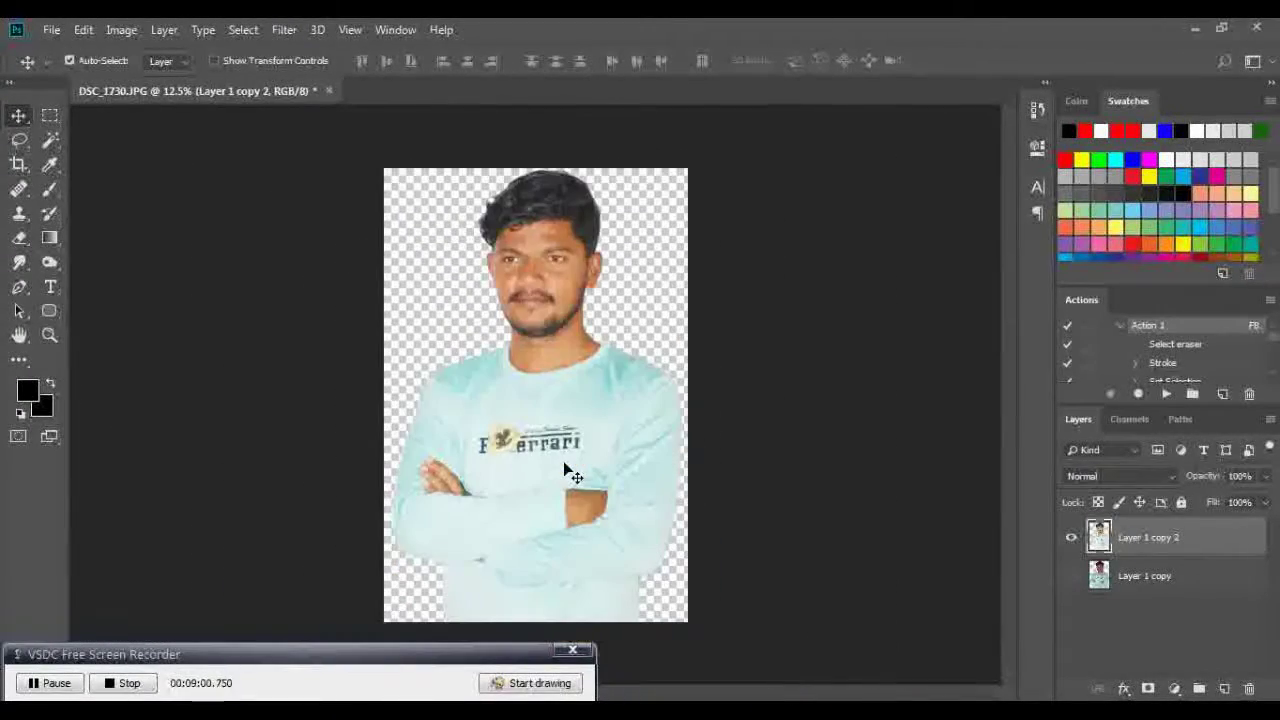
Erase the light-blue shirt with a soft round eraser and duplicate the layer as Layer 1 copy 3
key("e")
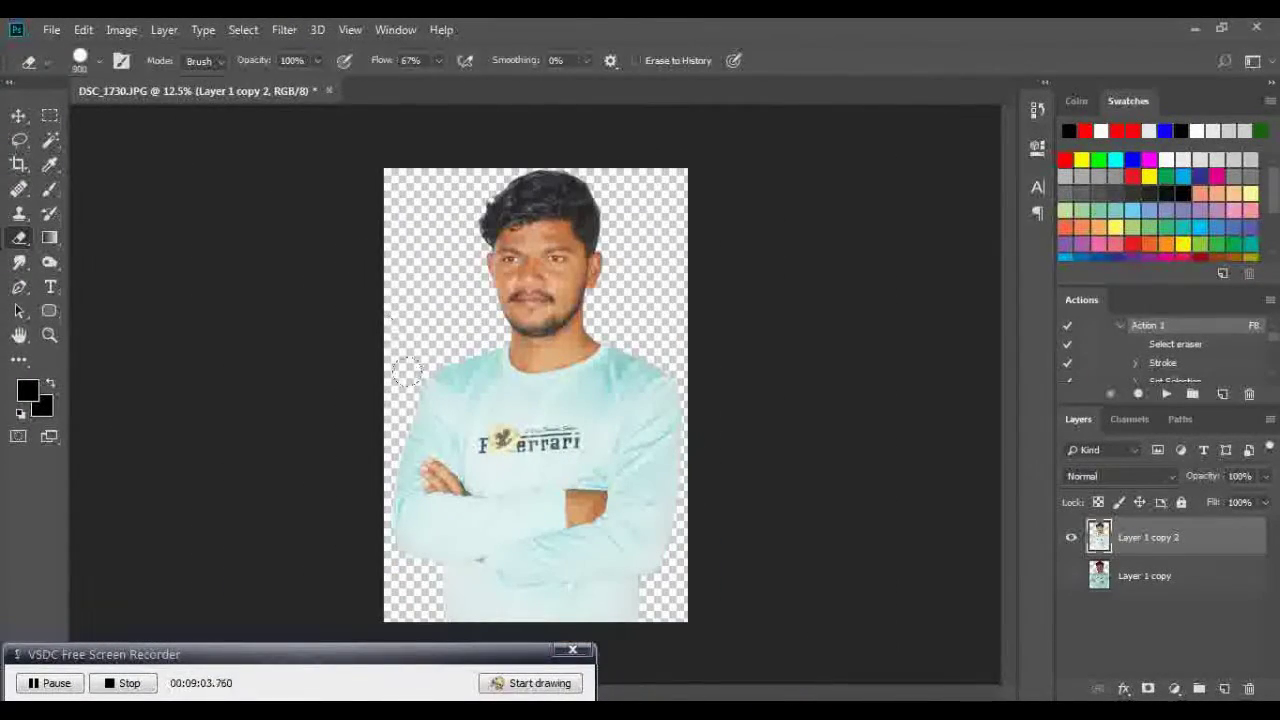
left_click_drag(408, 383, 500, 520)
right_click(450, 393)
double_click(505, 522)
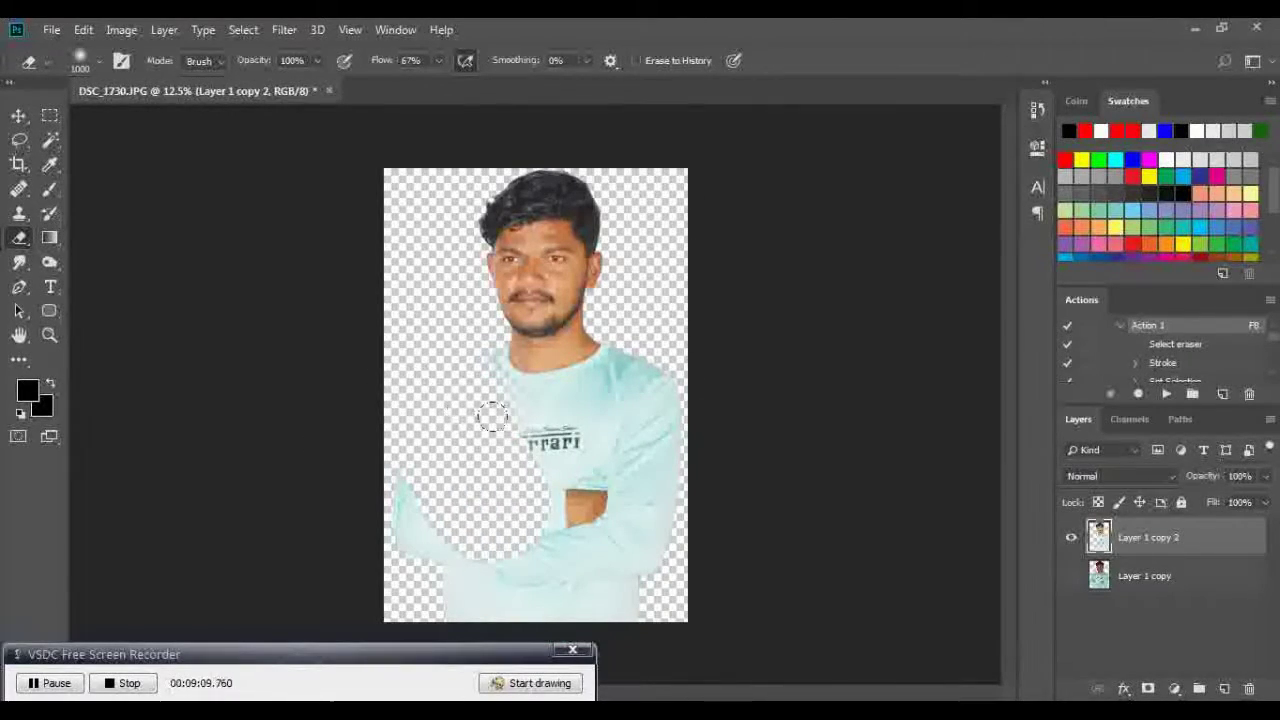
left_click_drag(504, 420, 440, 545)
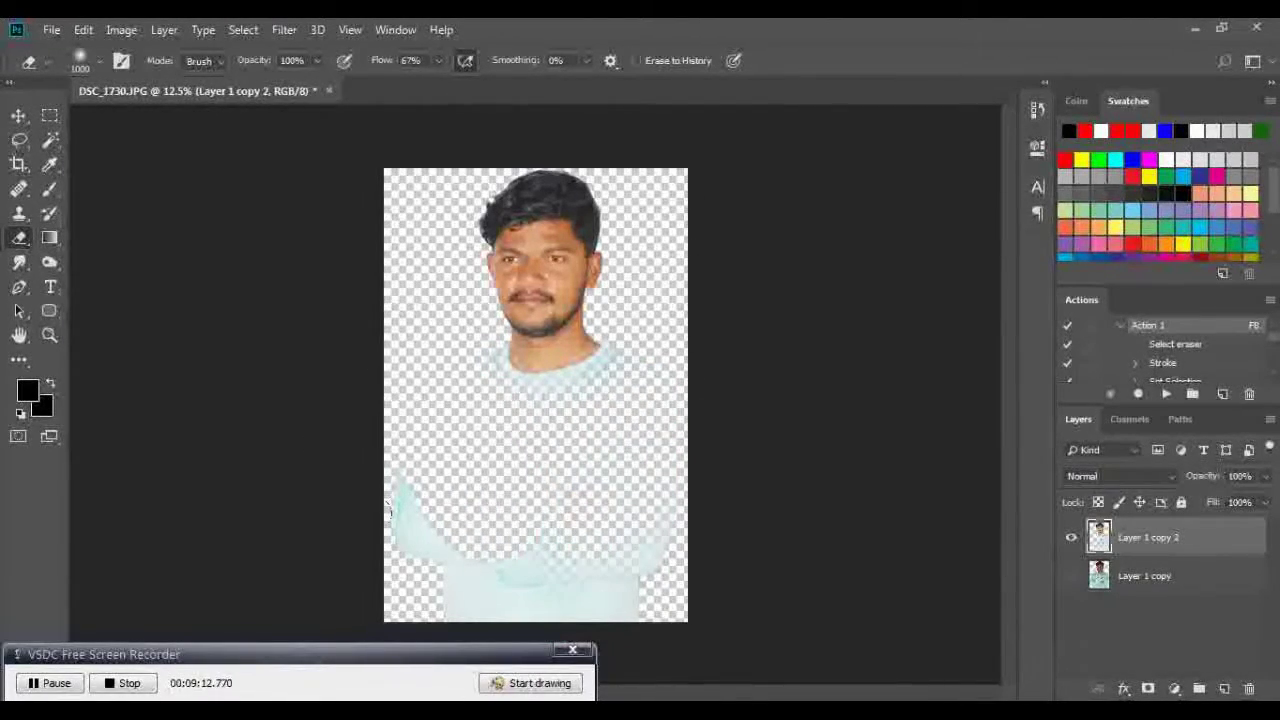
mouse_move(500, 600)
left_mouse_down()
mouse_move(571, 529)
mouse_move(466, 534)
mouse_move(490, 420)
left_mouse_up()
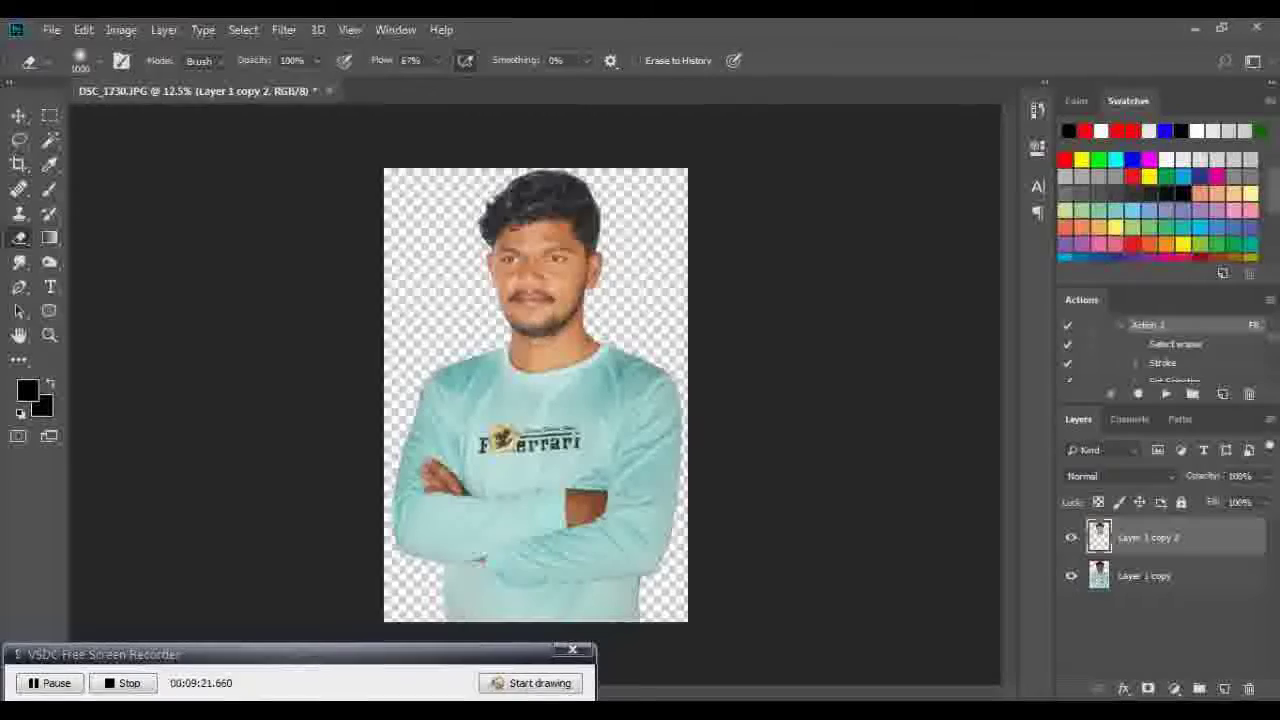
key("v")
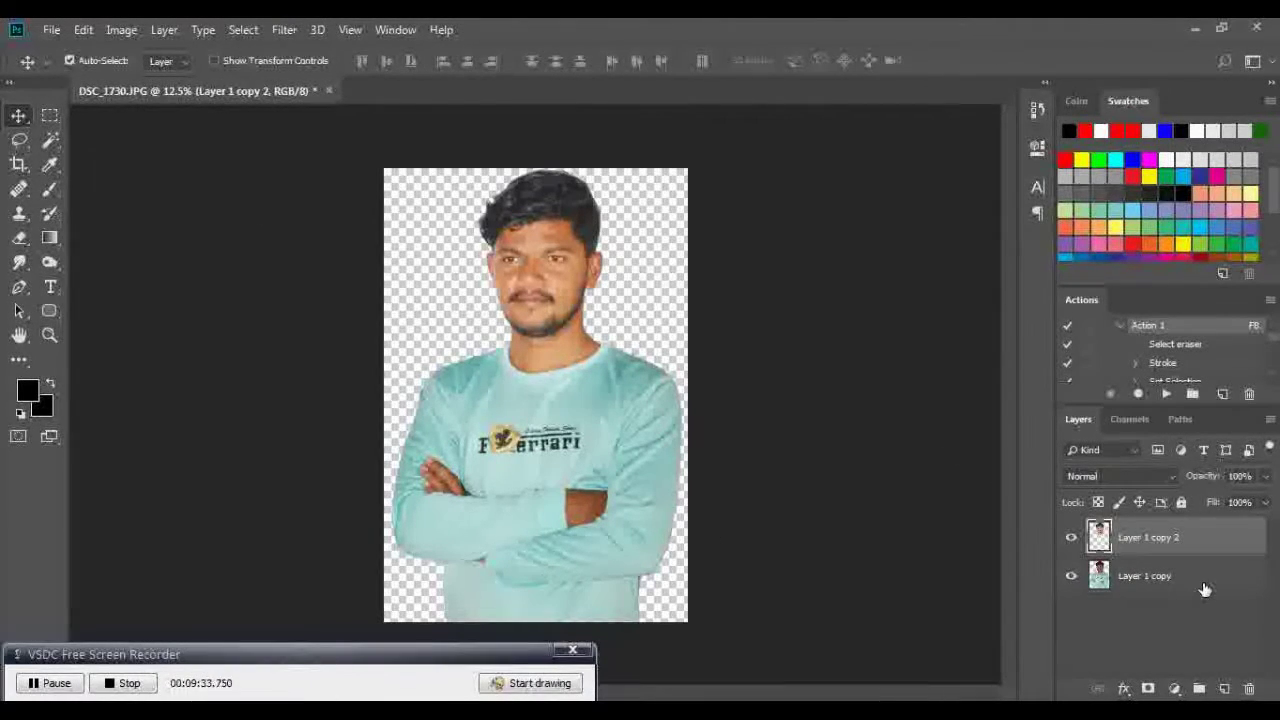
key("ctrl+j")
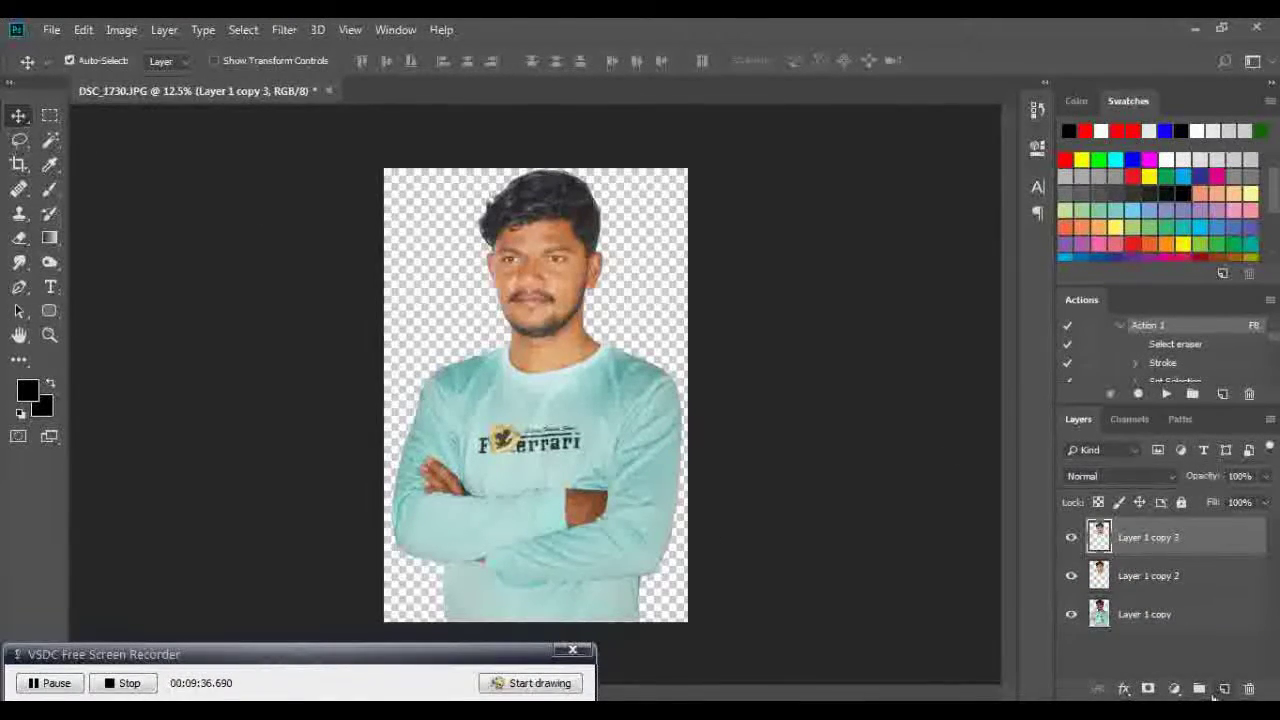
Apply a Gaussian Blur of 5.6 pixels to Layer 1 copy 3
left_click(276, 30)
mouse_move(294, 242)
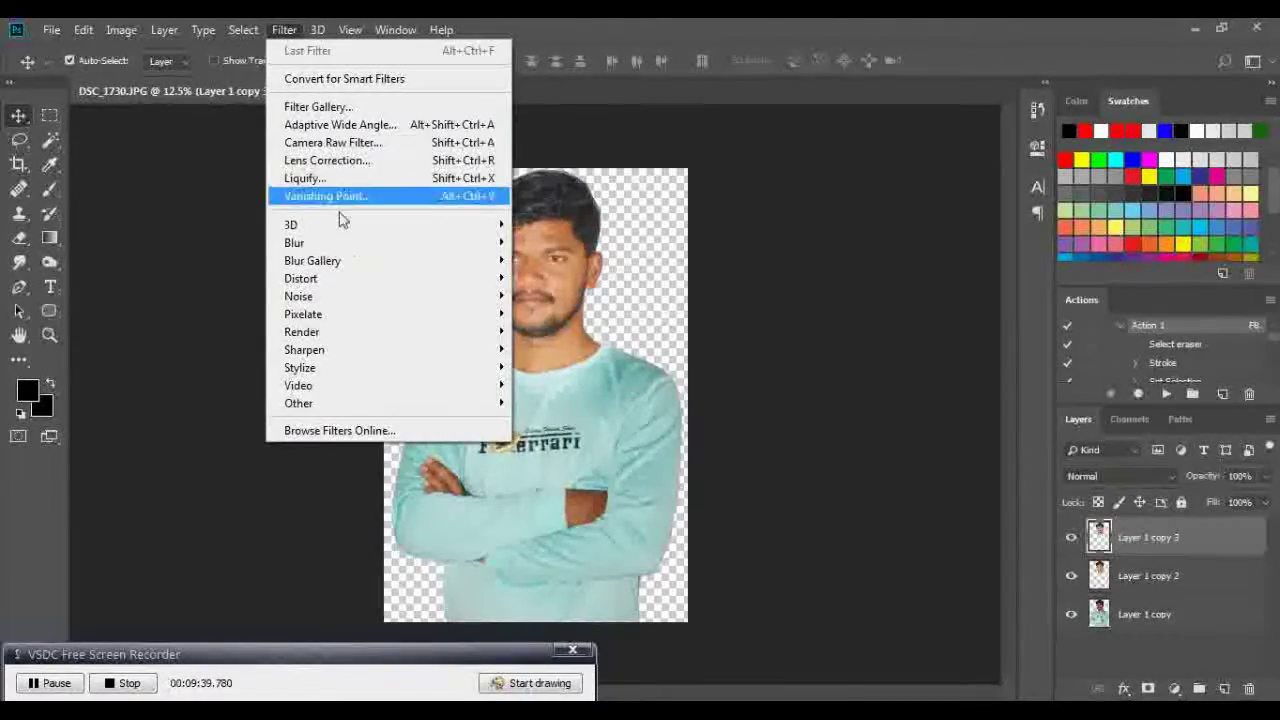
left_click(563, 313)
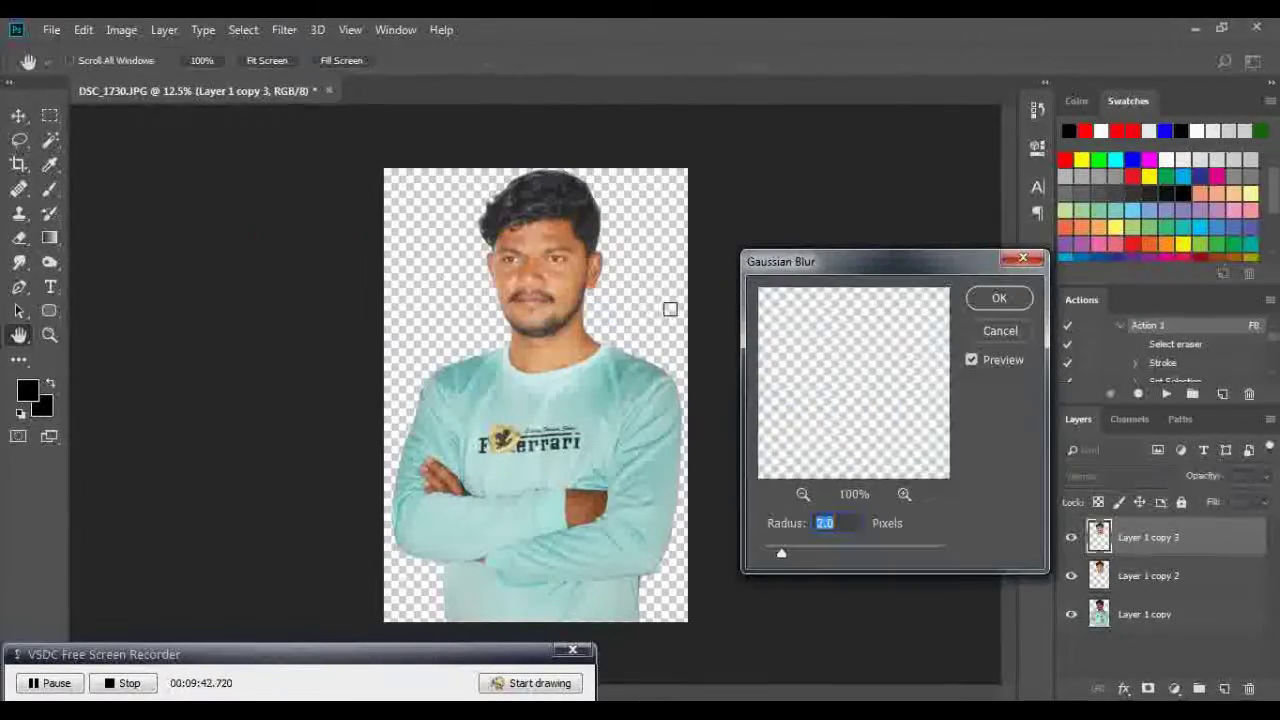
left_click_drag(854, 386, 860, 352)
left_click_drag(846, 353, 849, 488)
left_click(803, 494)
left_click(803, 494)
left_click_drag(798, 552, 814, 554)
left_click(1012, 303)
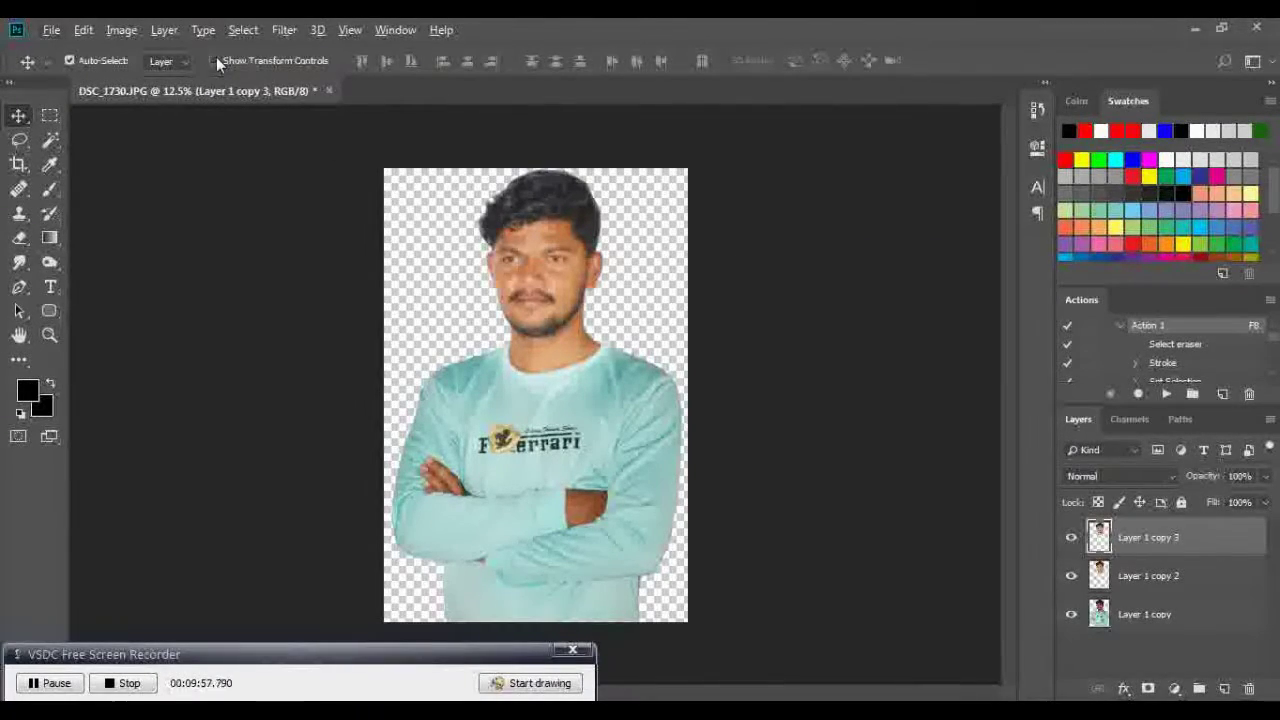
Add a Hide All layer mask to Layer 1 copy 3
key("l")
key("alt+l")
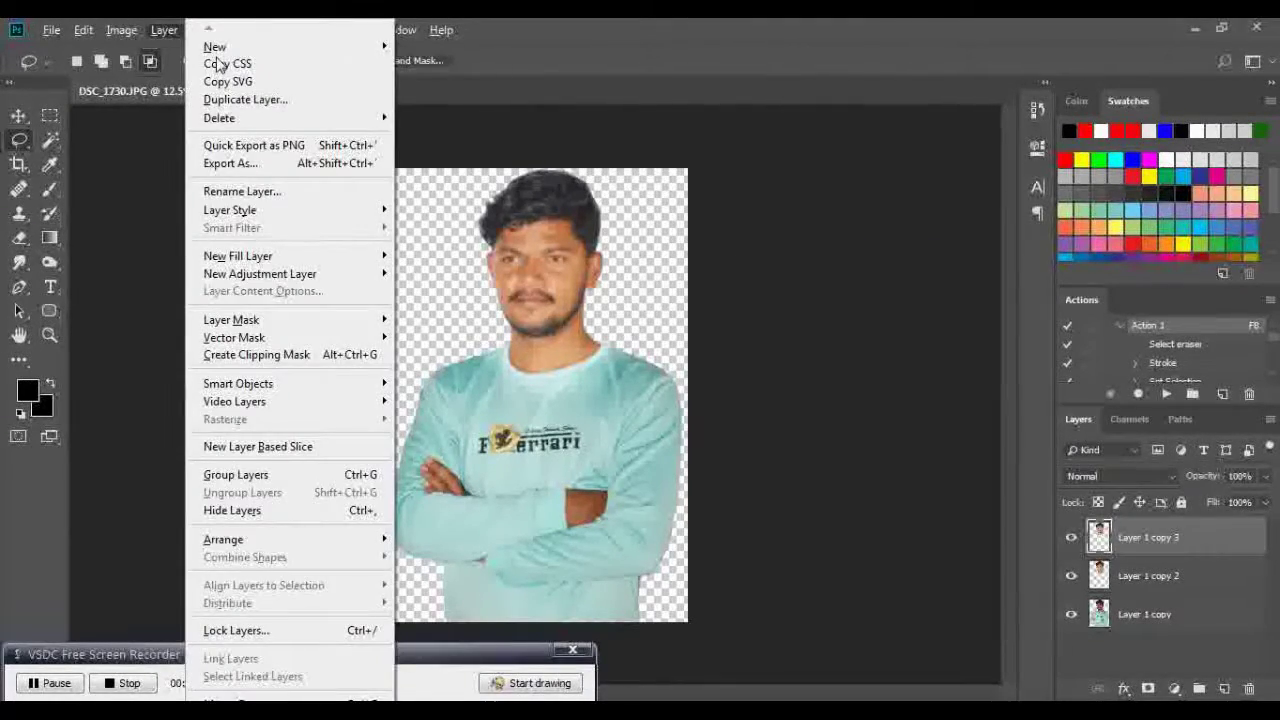
key("m")
key("h")
key("v")
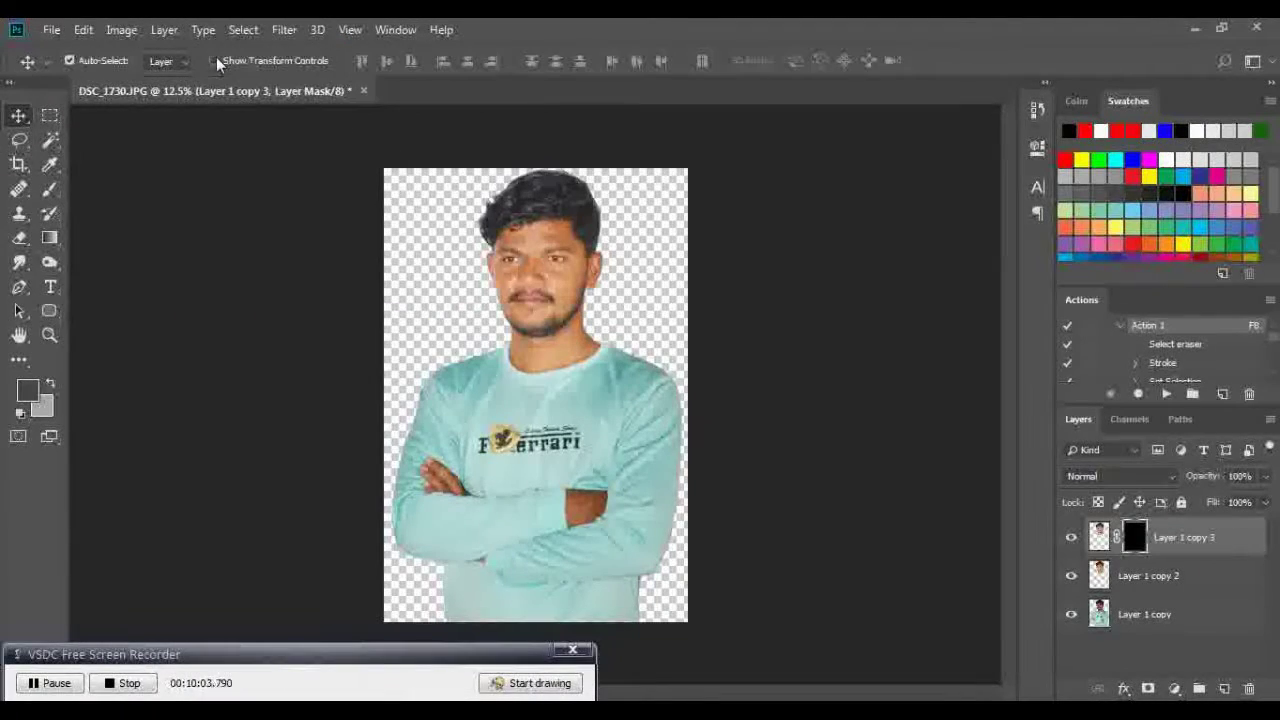
Choose a Soft Round brush and shrink it to 500 pixels
key("b")
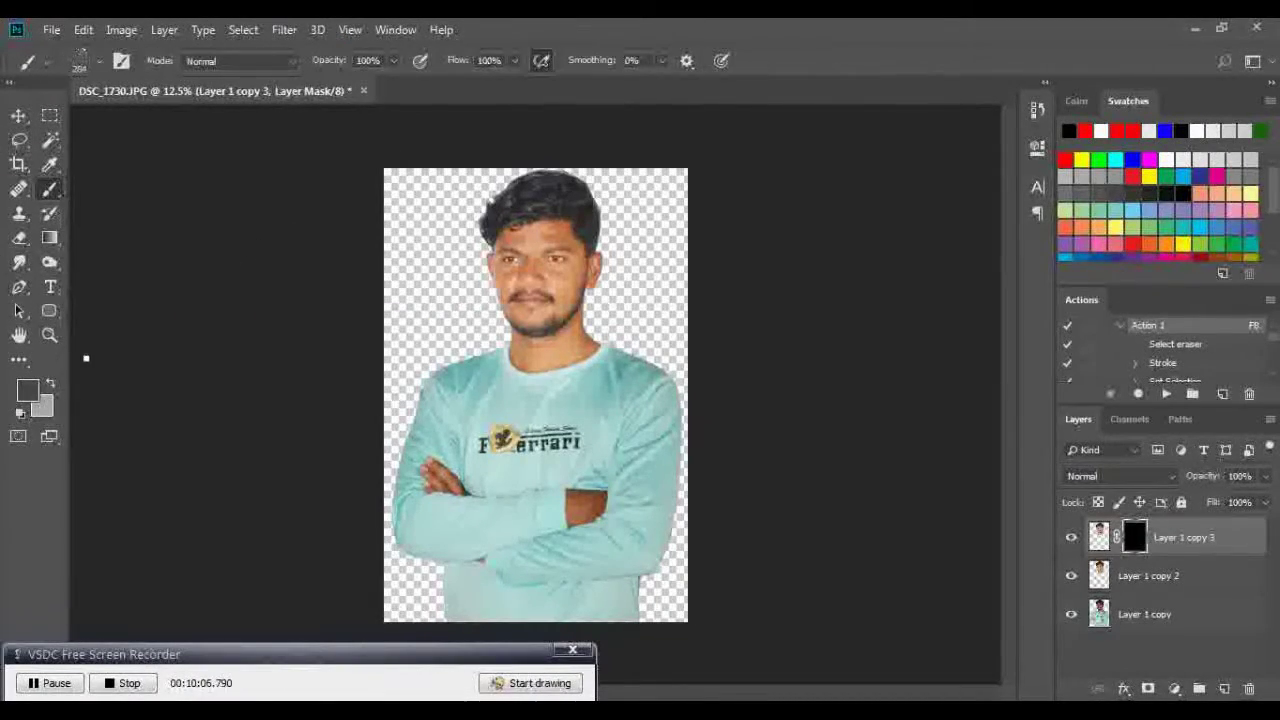
right_click(157, 321)
right_click(540, 318)
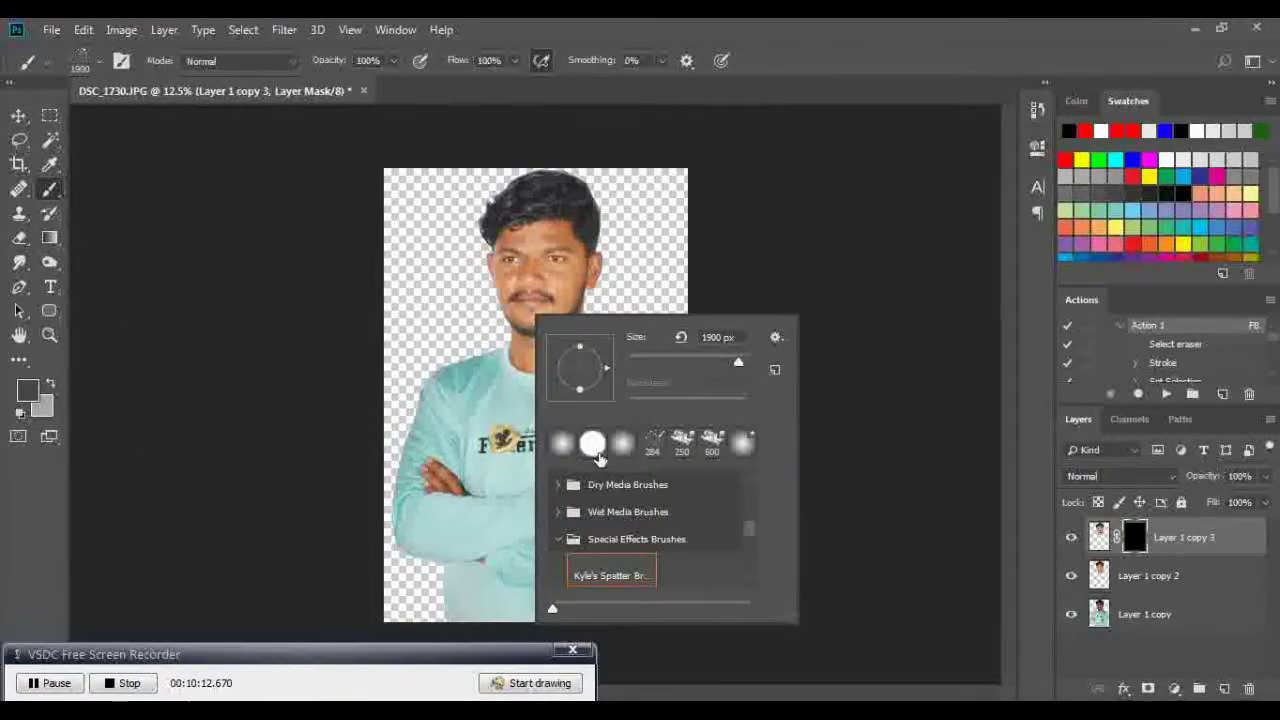
scroll(561, 487, "up", 3)
scroll(571, 494, "up", 3)
scroll(571, 494, "up", 3)
scroll(574, 498, "up", 3)
scroll(576, 500, "down", 3)
scroll(576, 500, "up", 3)
left_click(600, 508)
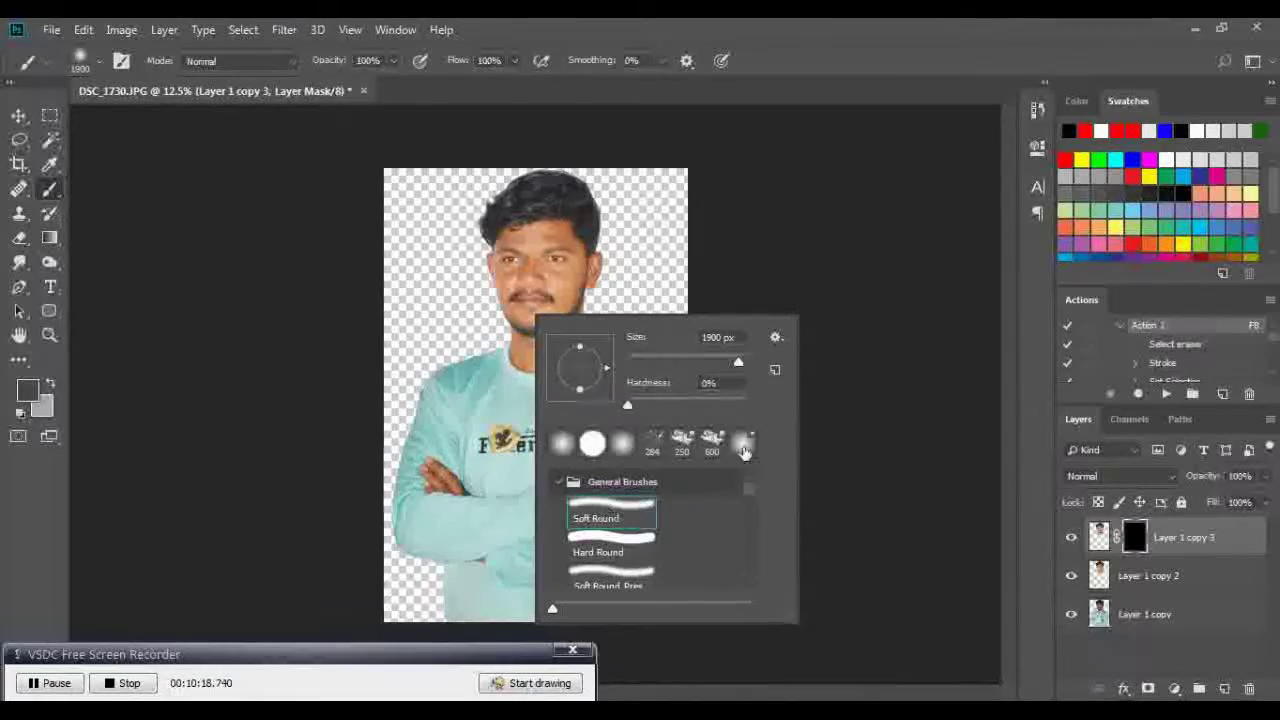
key("Return")
key("bracketleft")
key("bracketleft")
key("bracketleft")
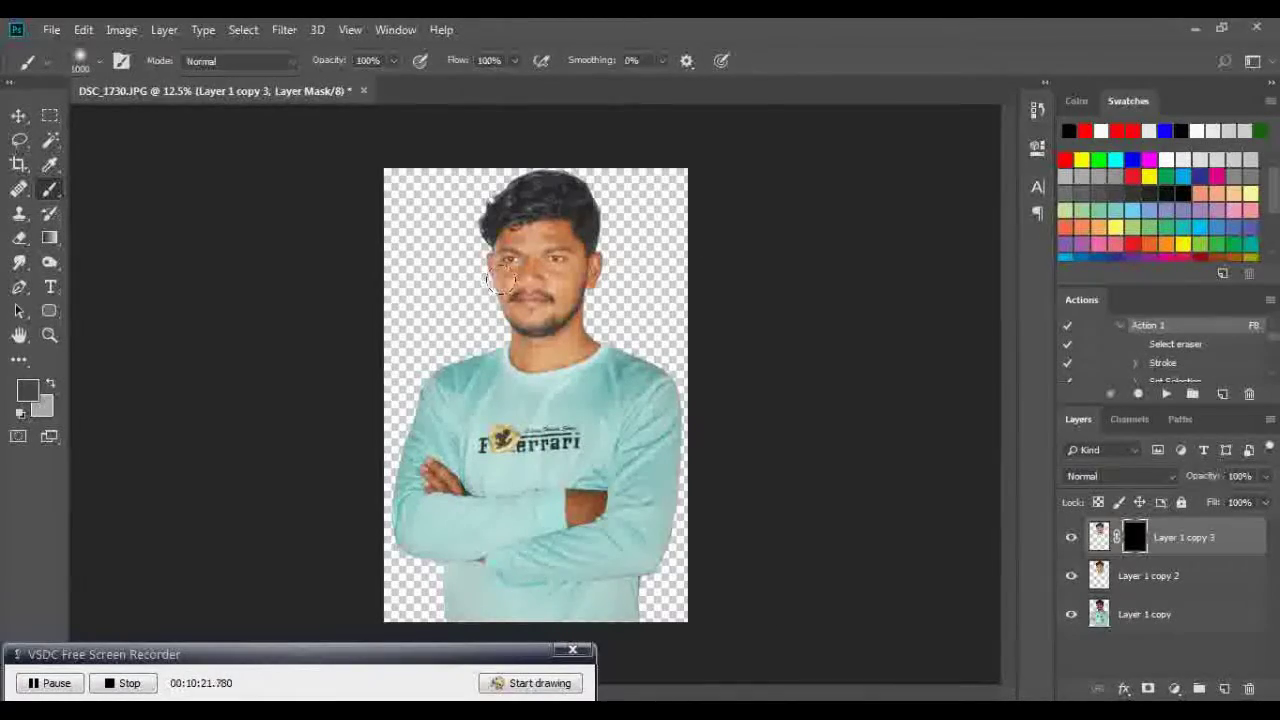
Zoom in full-screen on the face and paint the blurred layer through the mask over the ear
scroll(533, 314, "up", 1)
scroll(535, 316, "up", 1)
scroll(540, 320, "up", 1)
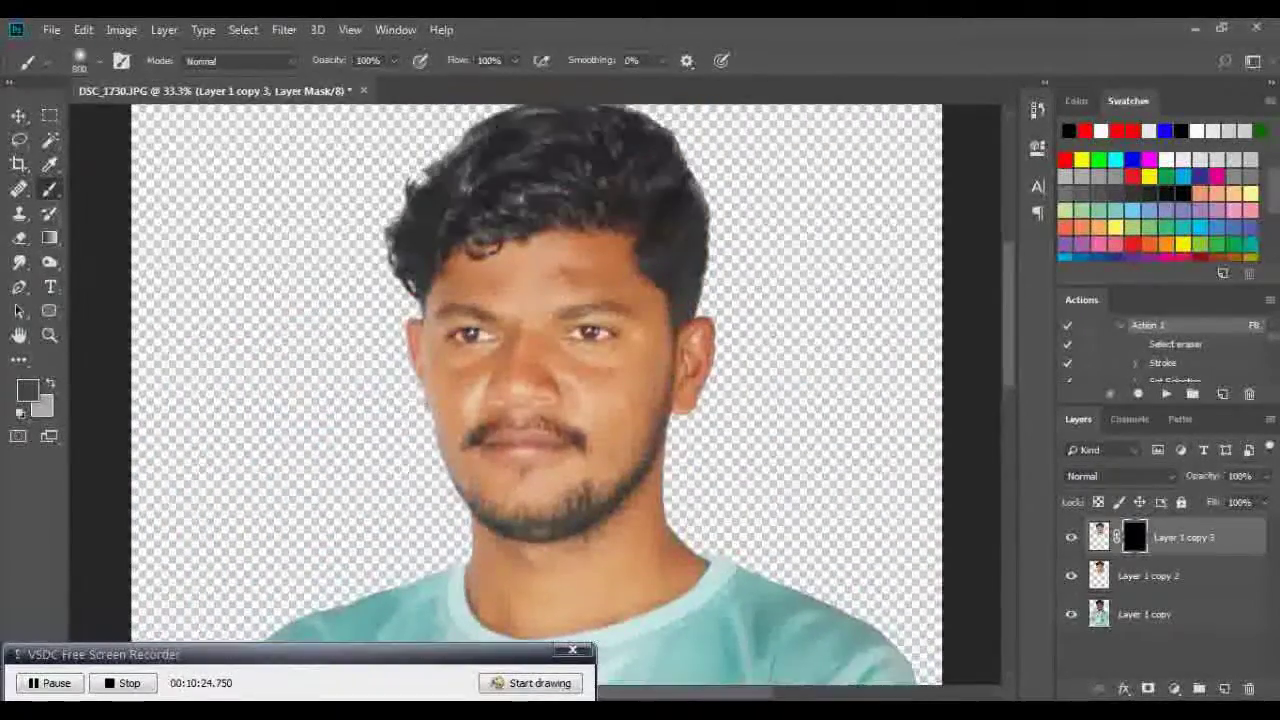
scroll(545, 325, "up", 1)
scroll(540, 322, "up", 1)
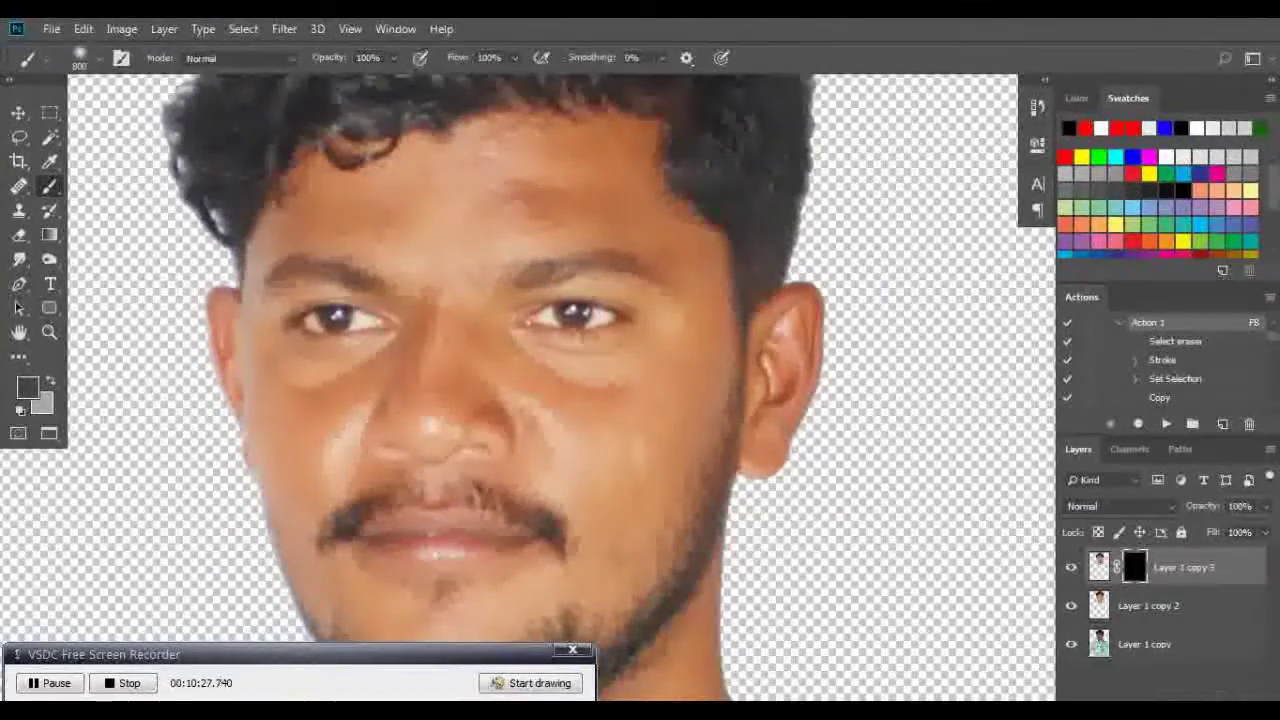
key("f")
key("f")
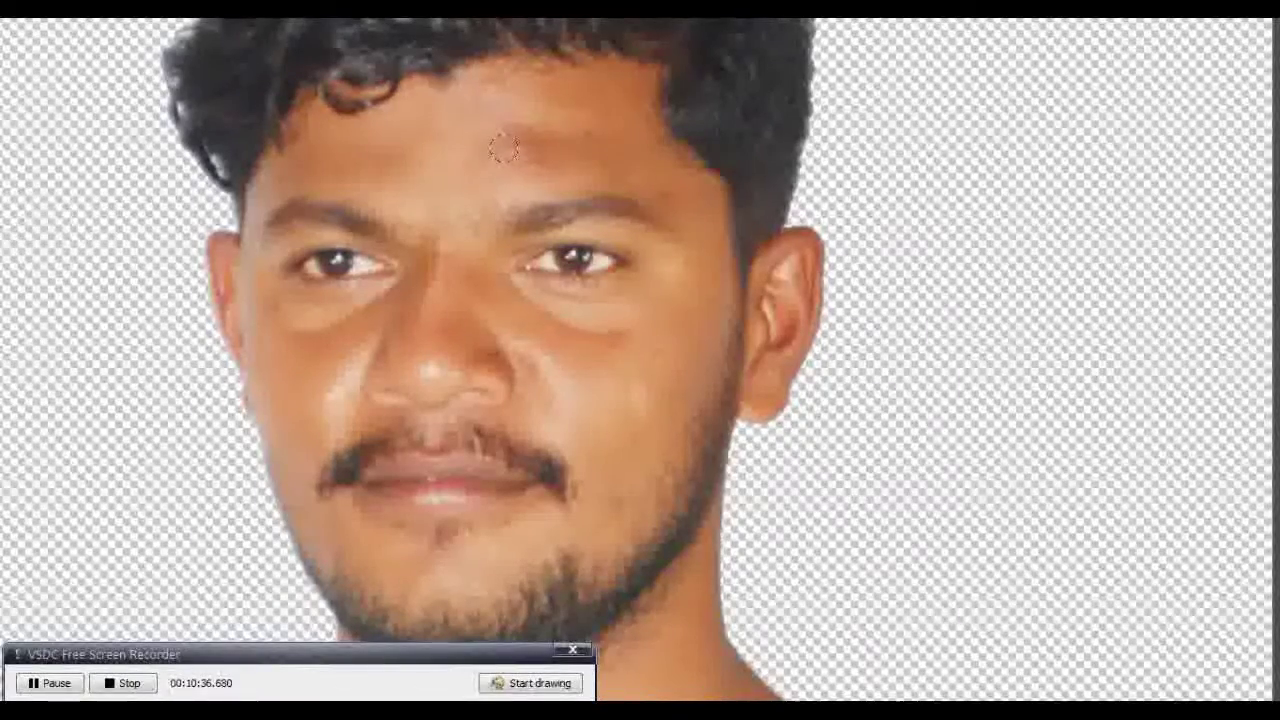
key("f")
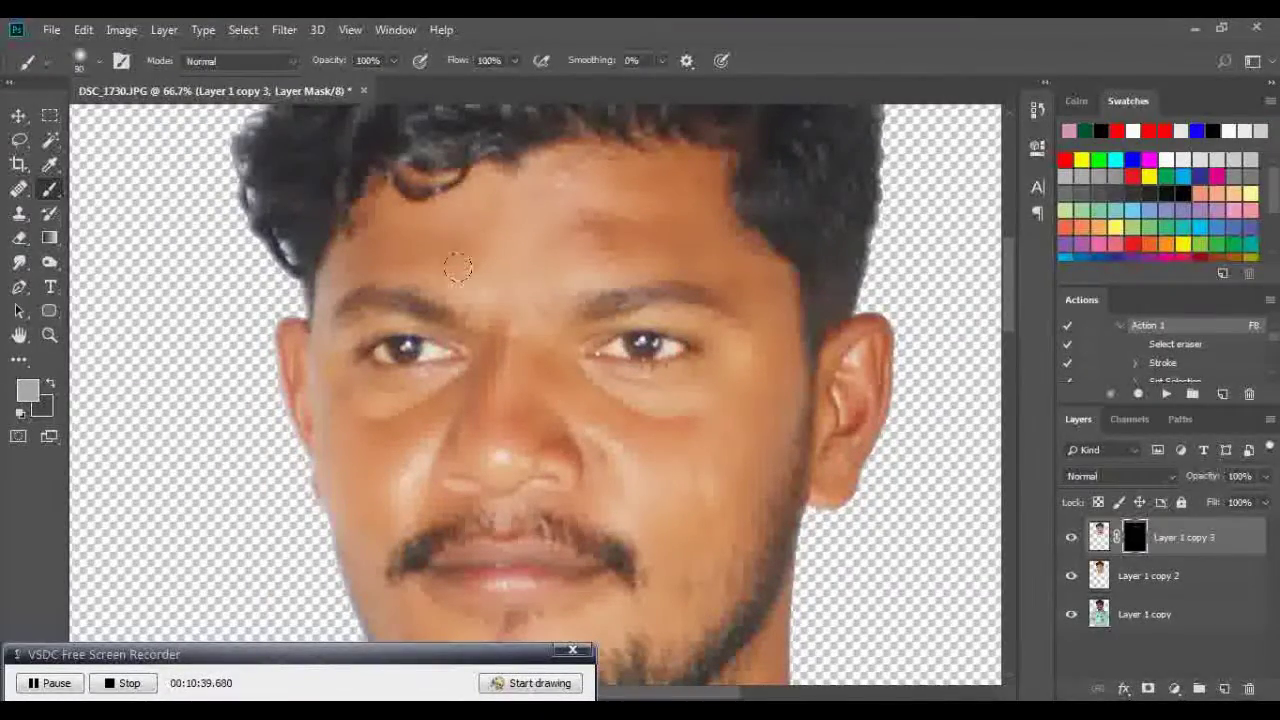
key("f")
key("f")
key("f")
key("f")
key("f")
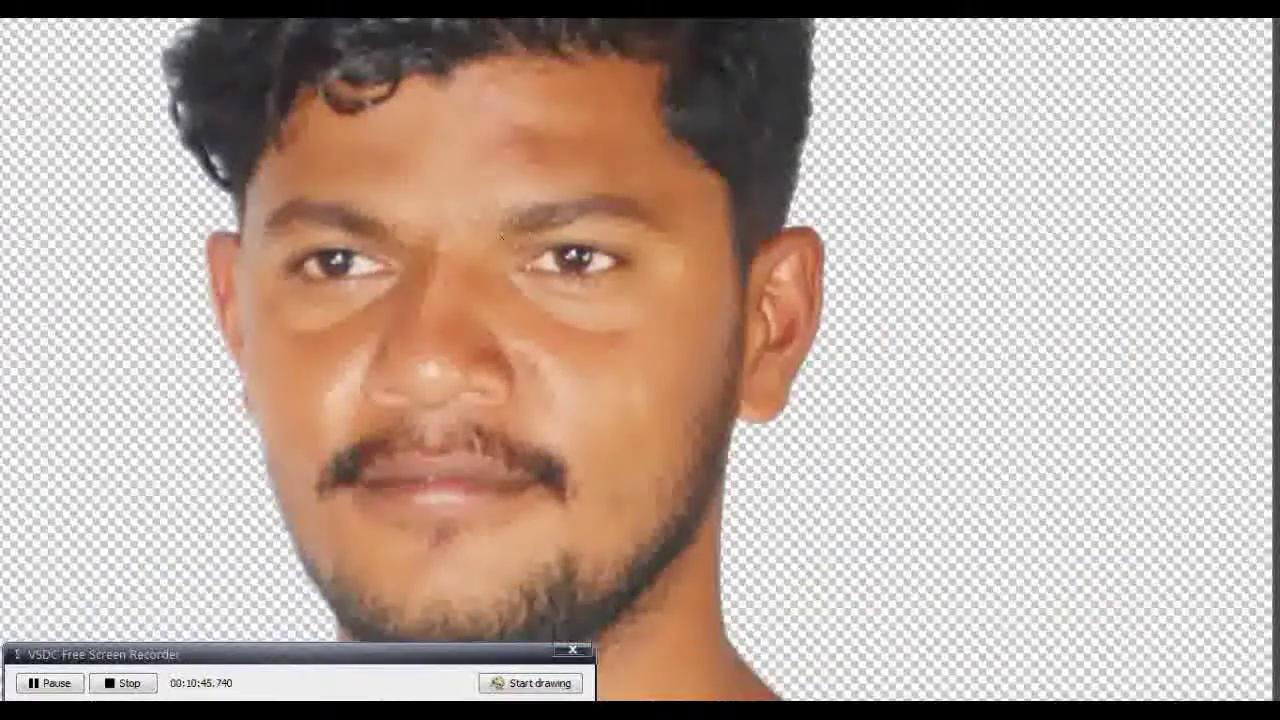
key("ctrl+plus")
key("ctrl+plus")
left_click_drag(603, 380, 737, 423)
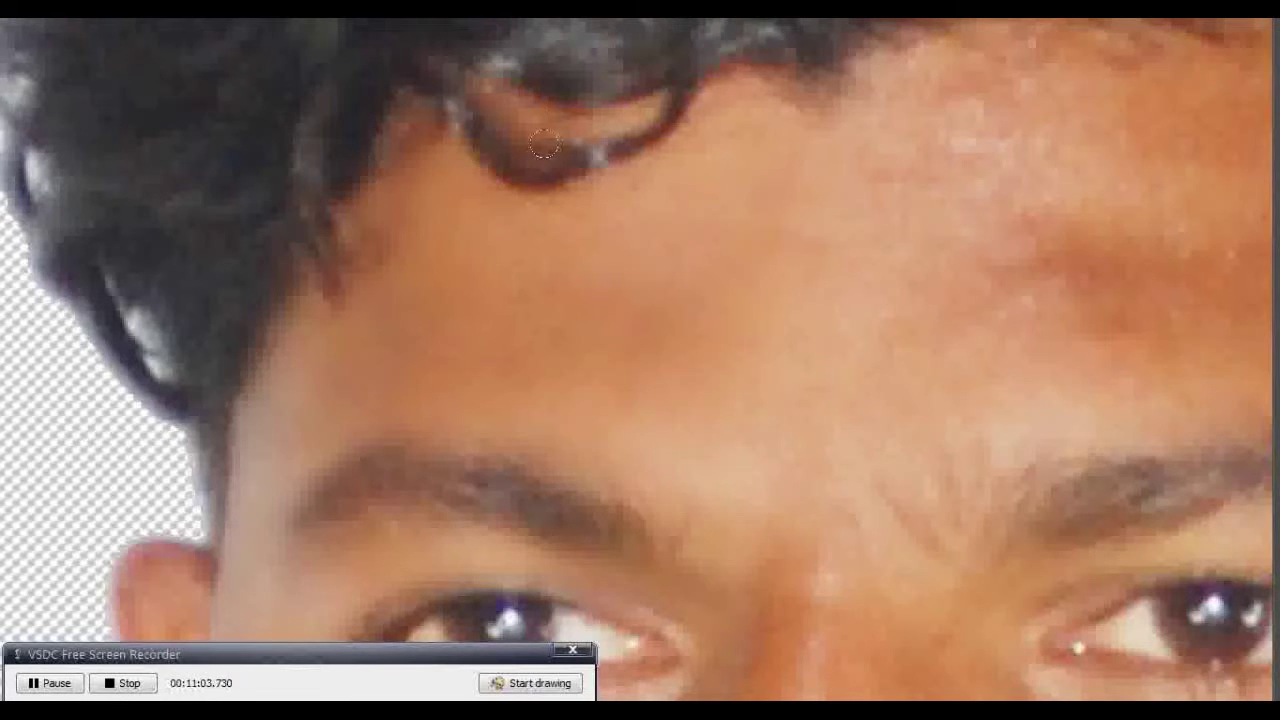
scroll(800, 248, "up", 2)
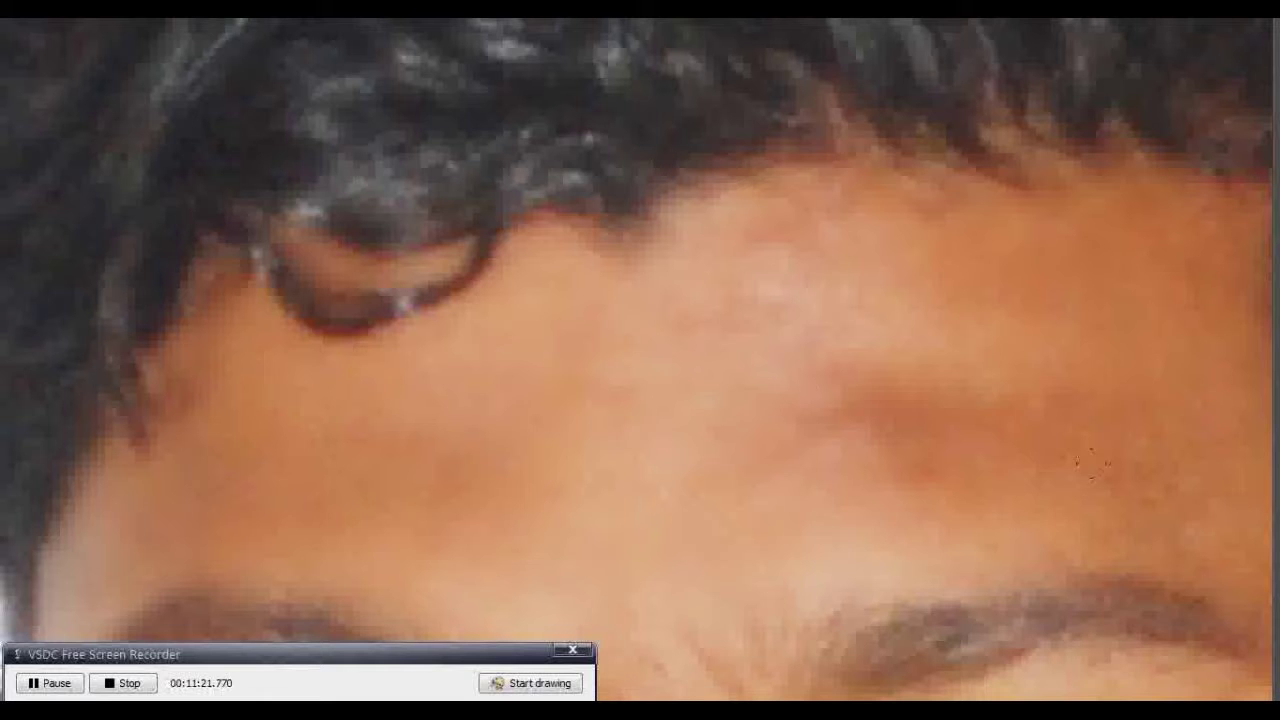
left_click_drag(771, 374, 583, 254)
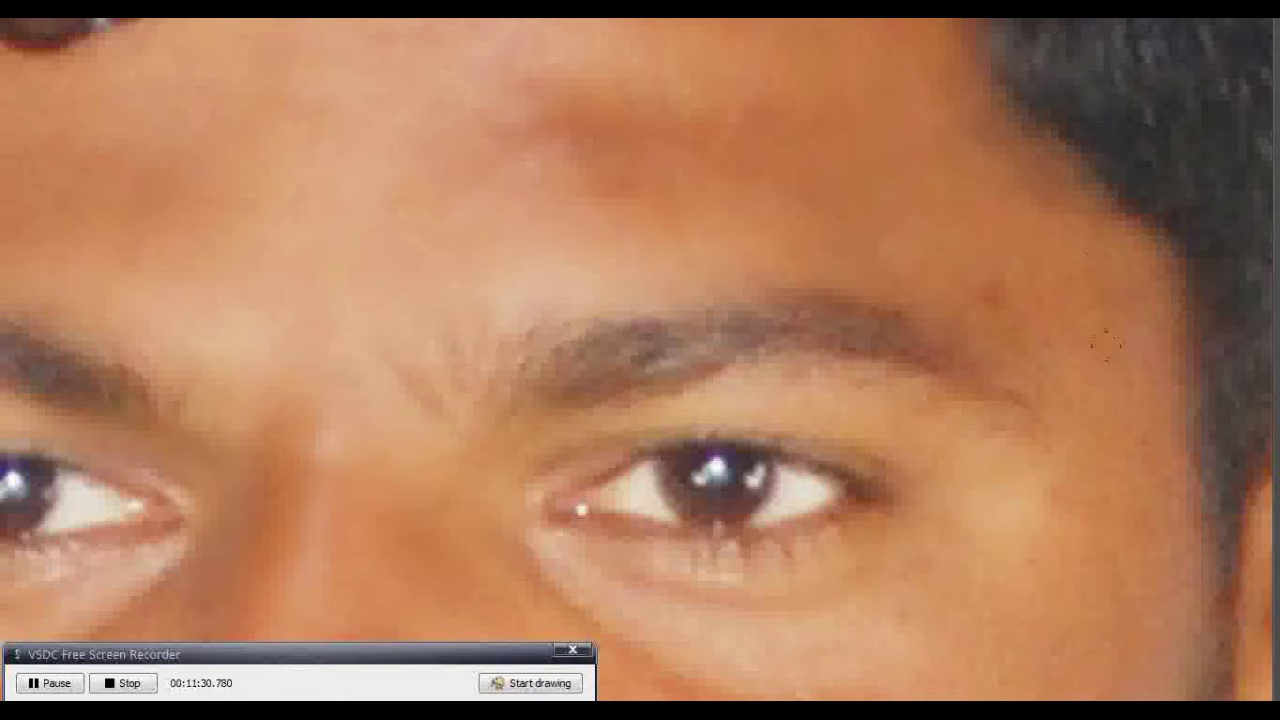
mouse_move(1065, 388)
left_mouse_down()
mouse_move(766, 100)
mouse_move(806, 237)
left_mouse_up()
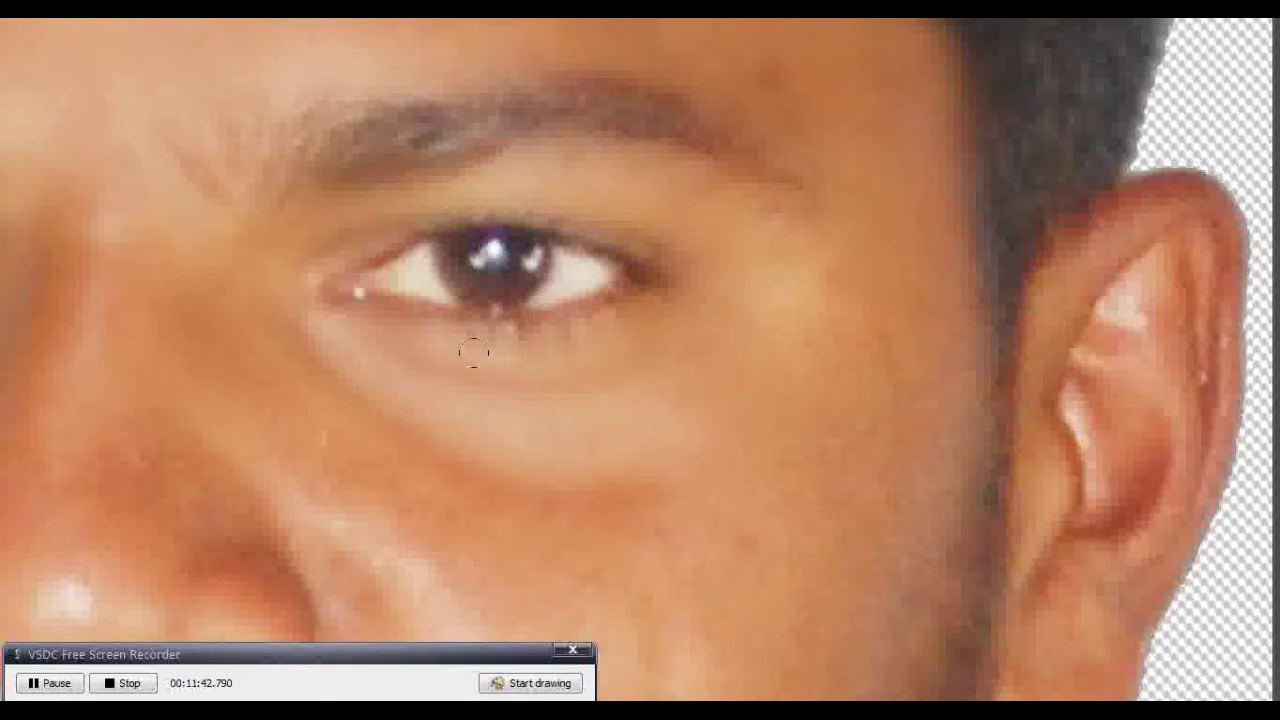
mouse_move(1082, 268)
left_mouse_down()
mouse_move(1073, 427)
mouse_move(1101, 372)
mouse_move(1036, 603)
left_mouse_up()
scroll(571, 320, "down", 3)
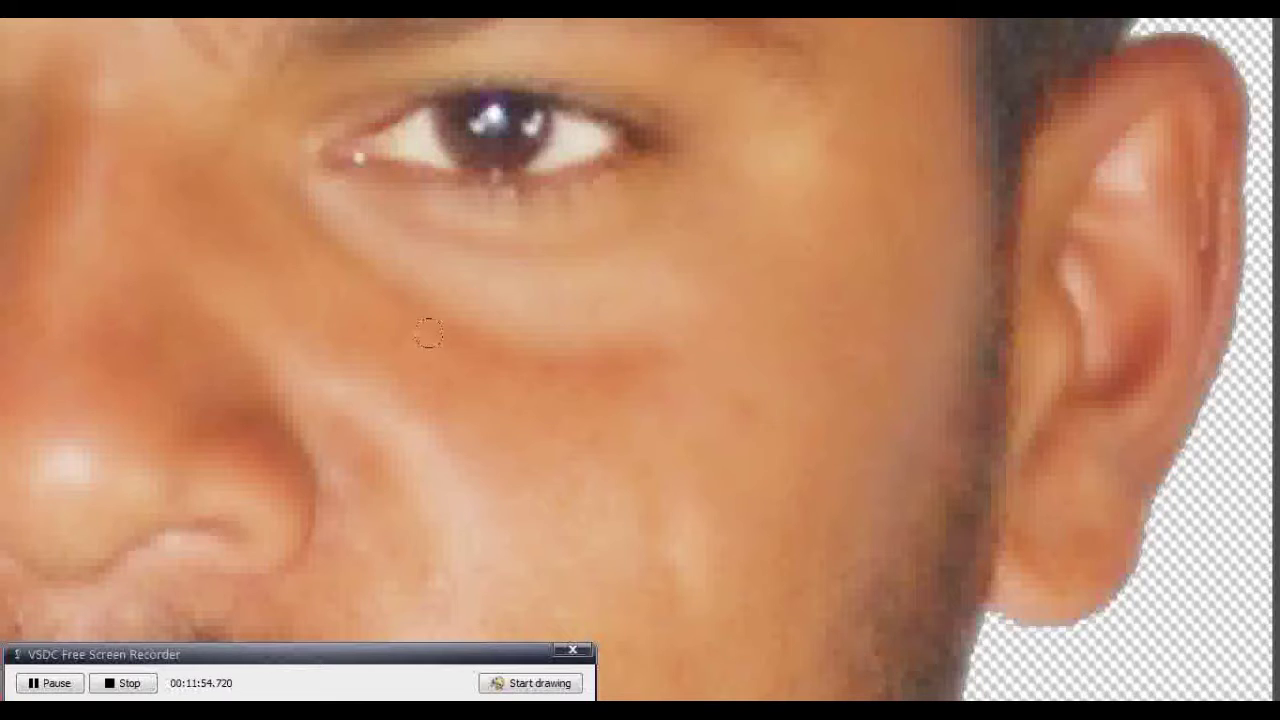
Smudge the skin around the moustache, nose and lips into soft strokes
scroll(621, 349, "down", 3)
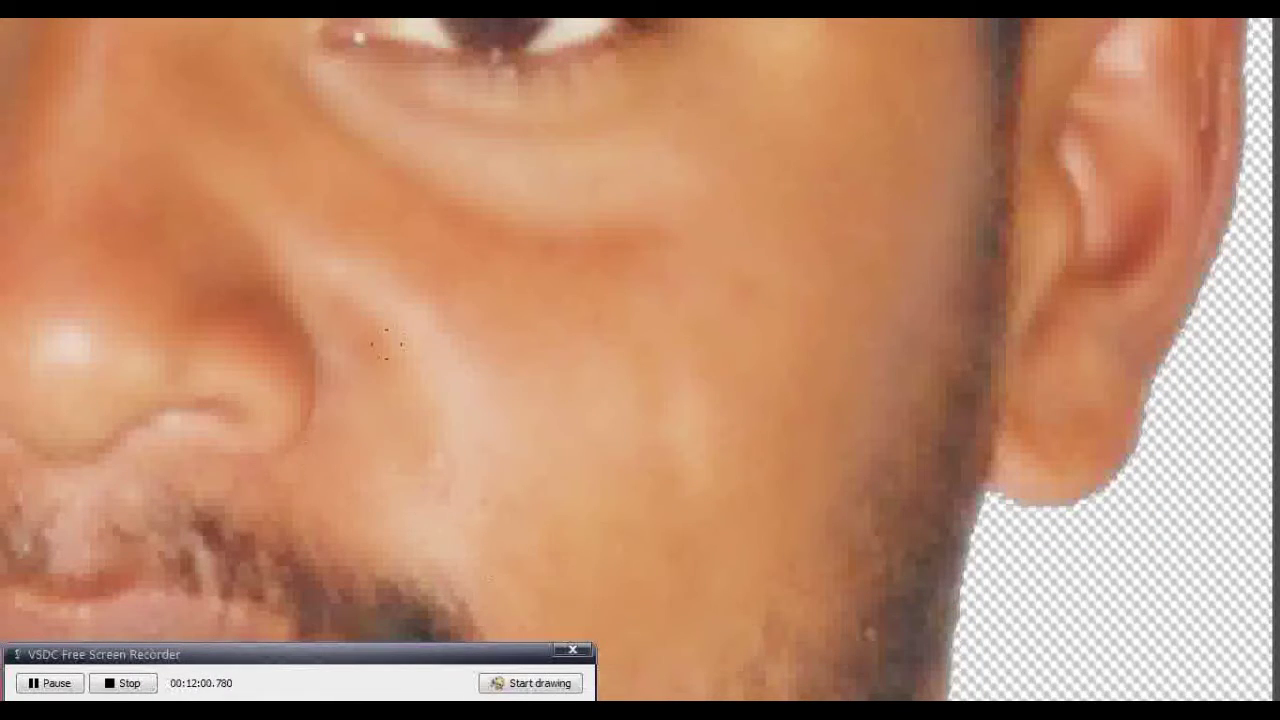
scroll(566, 477, "down", 3)
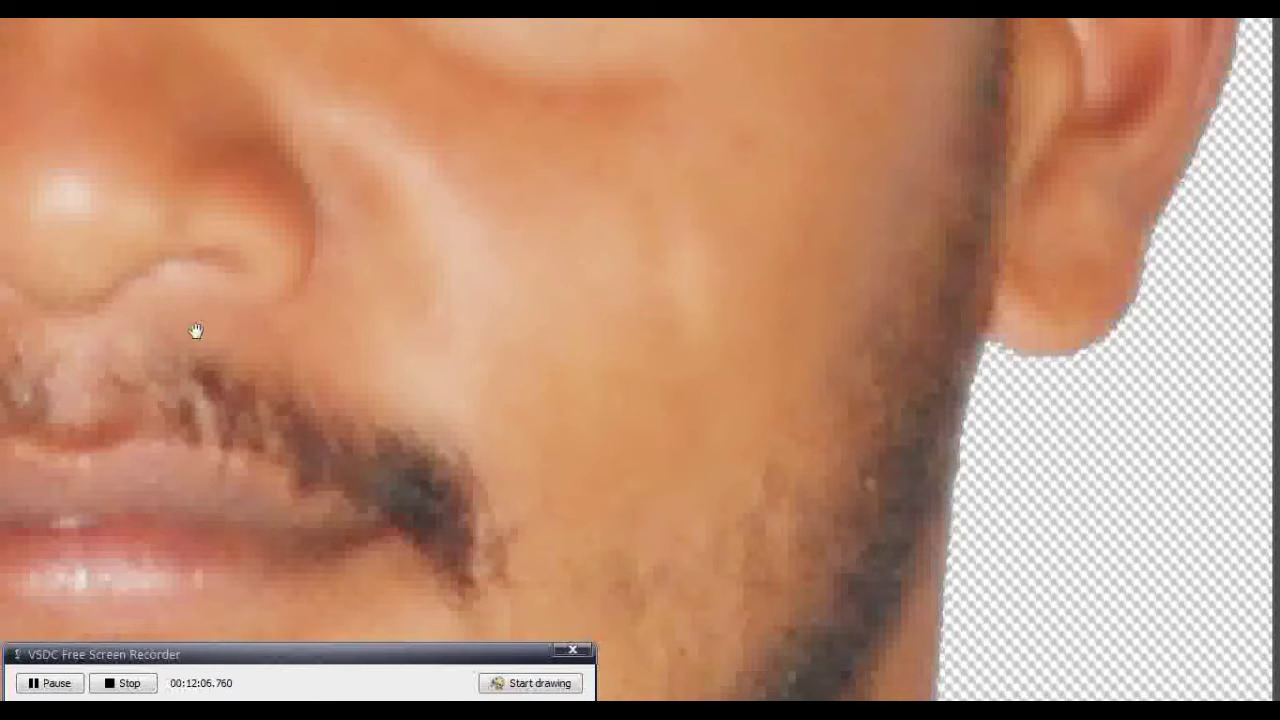
left_click_drag(194, 331, 448, 253)
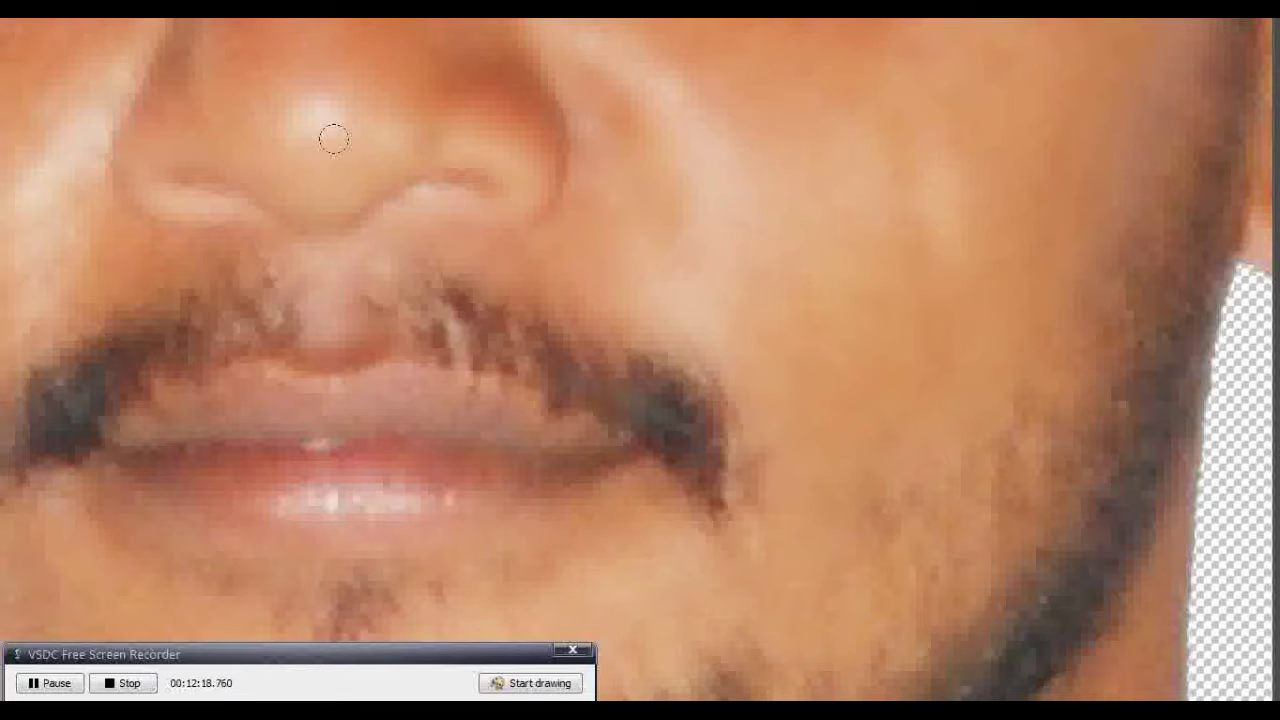
mouse_move(312, 96)
left_mouse_down()
mouse_move(514, 237)
mouse_move(634, 374)
left_mouse_up()
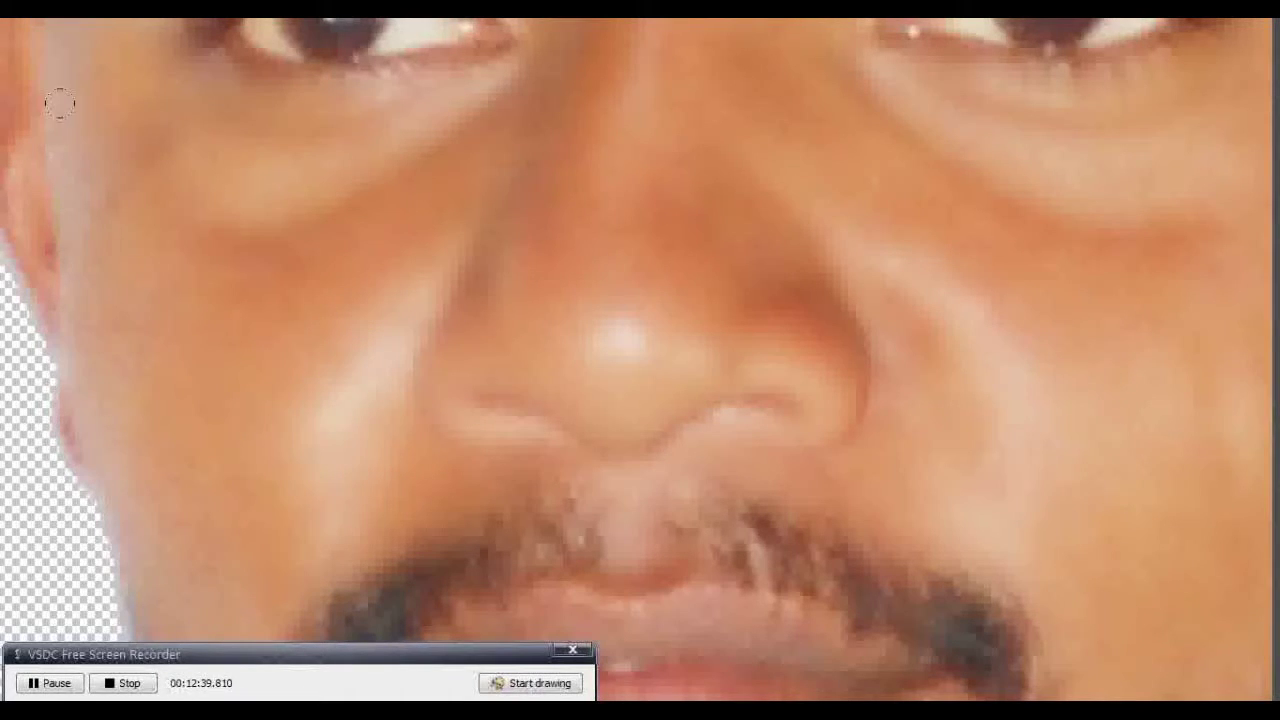
left_click_drag(108, 168, 408, 458)
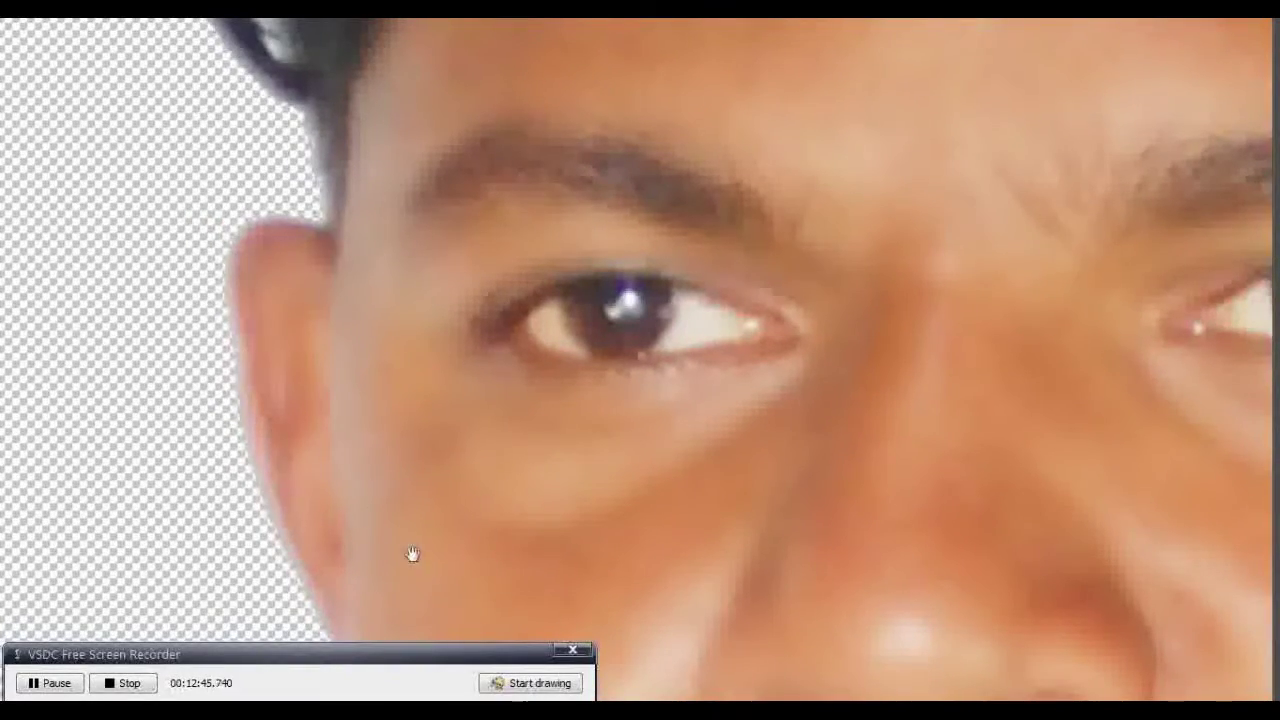
left_click_drag(411, 554, 477, 237)
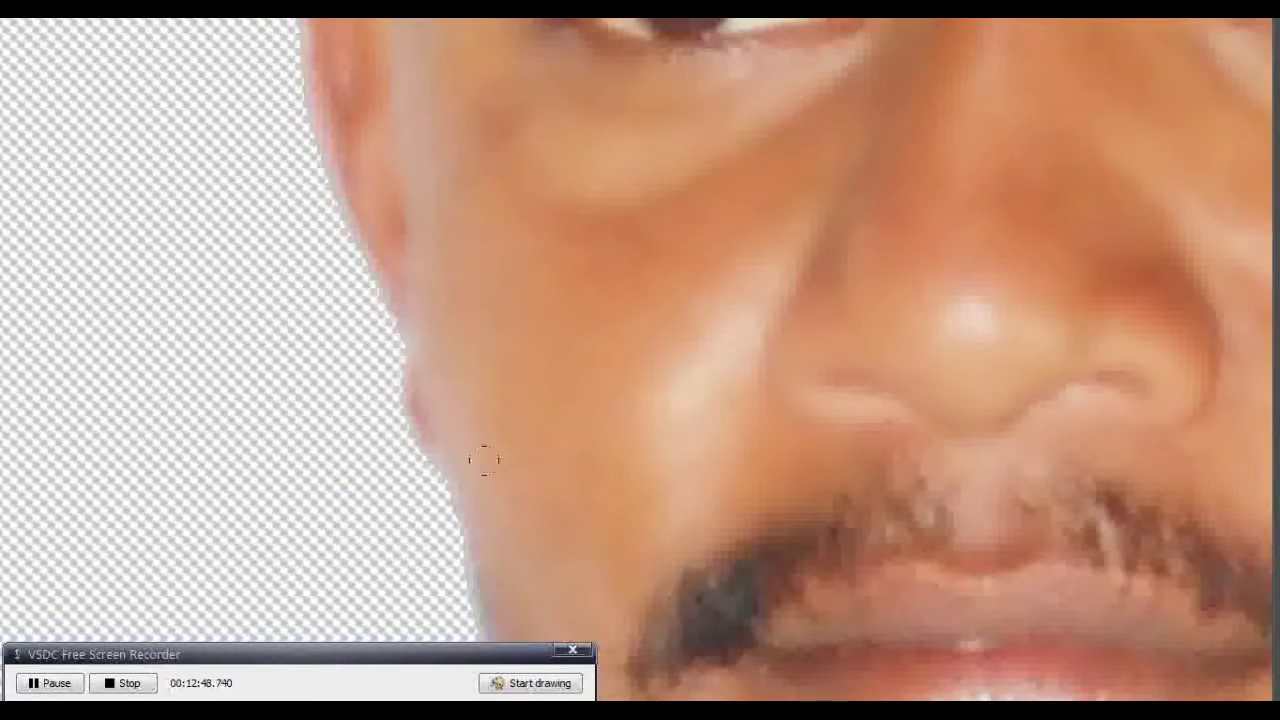
left_click_drag(484, 460, 546, 337)
left_click_drag(537, 400, 556, 270)
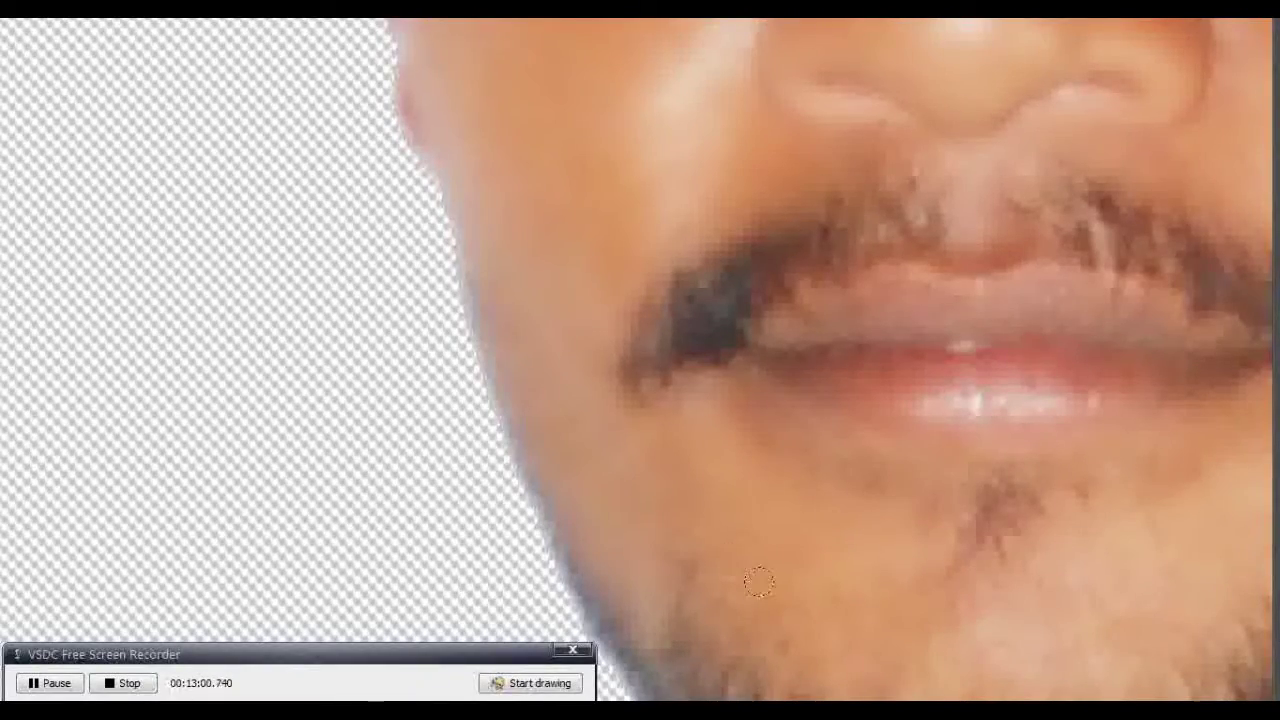
Smudge the beard edges, chin and neck under the jaw into painterly strokes
left_click_drag(817, 586, 531, 346)
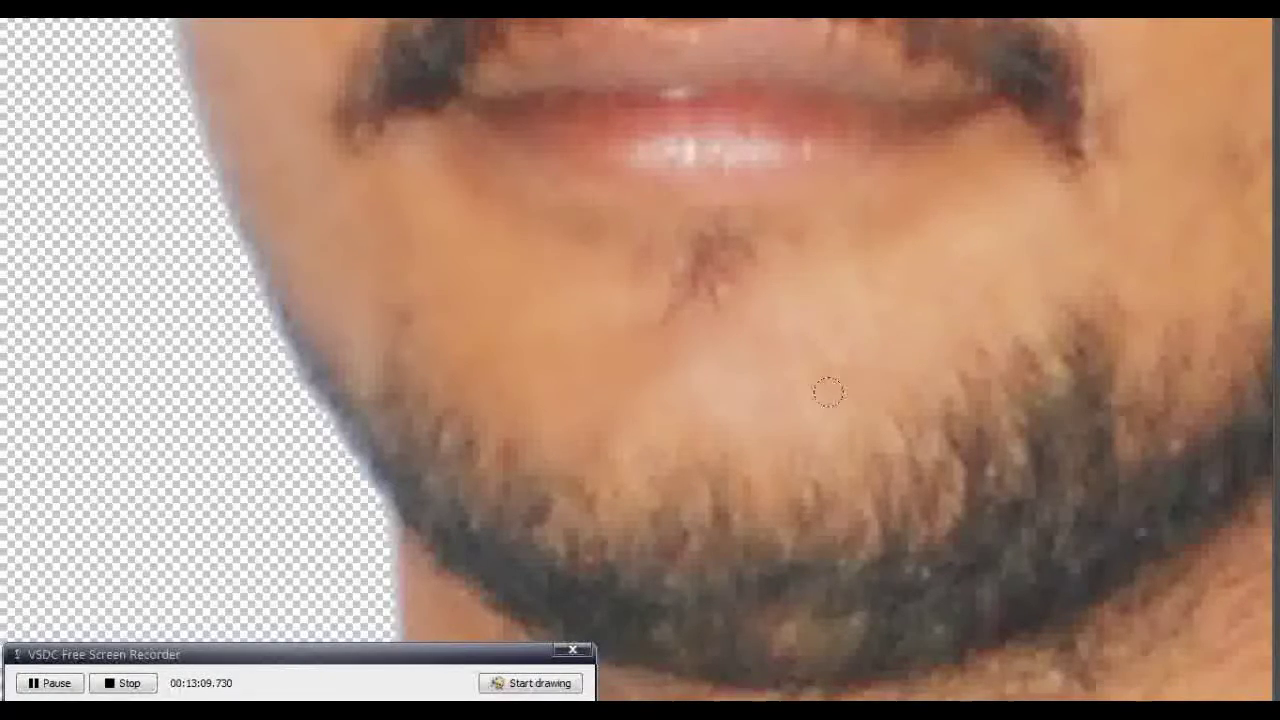
left_click_drag(940, 289, 614, 394)
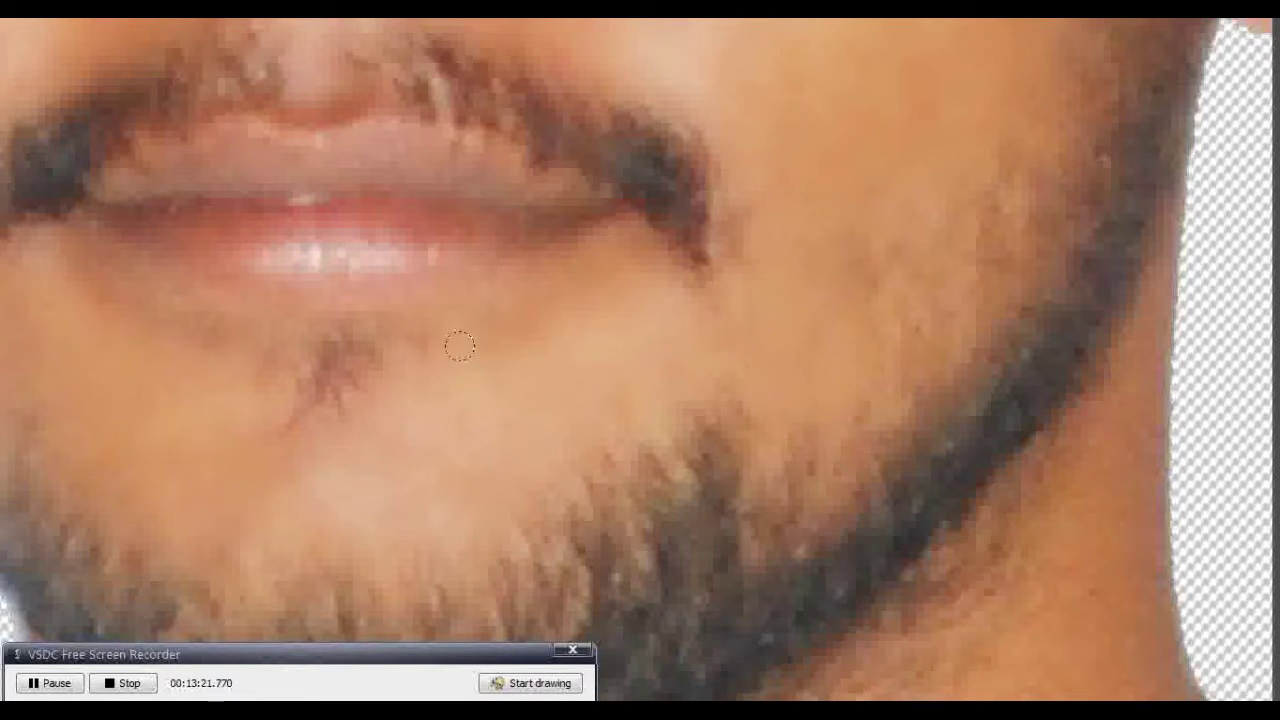
left_click_drag(580, 297, 720, 223)
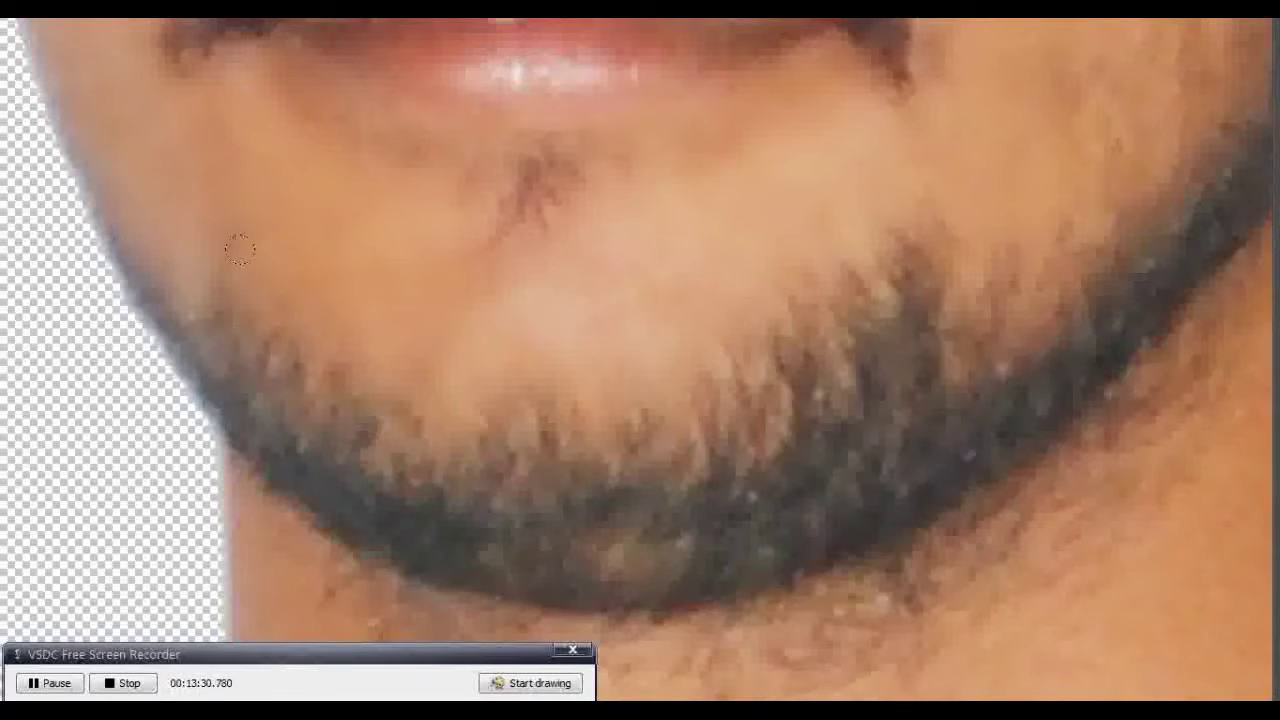
mouse_move(808, 263)
left_mouse_down()
mouse_move(818, 269)
mouse_move(803, 63)
mouse_move(517, 234)
left_mouse_up()
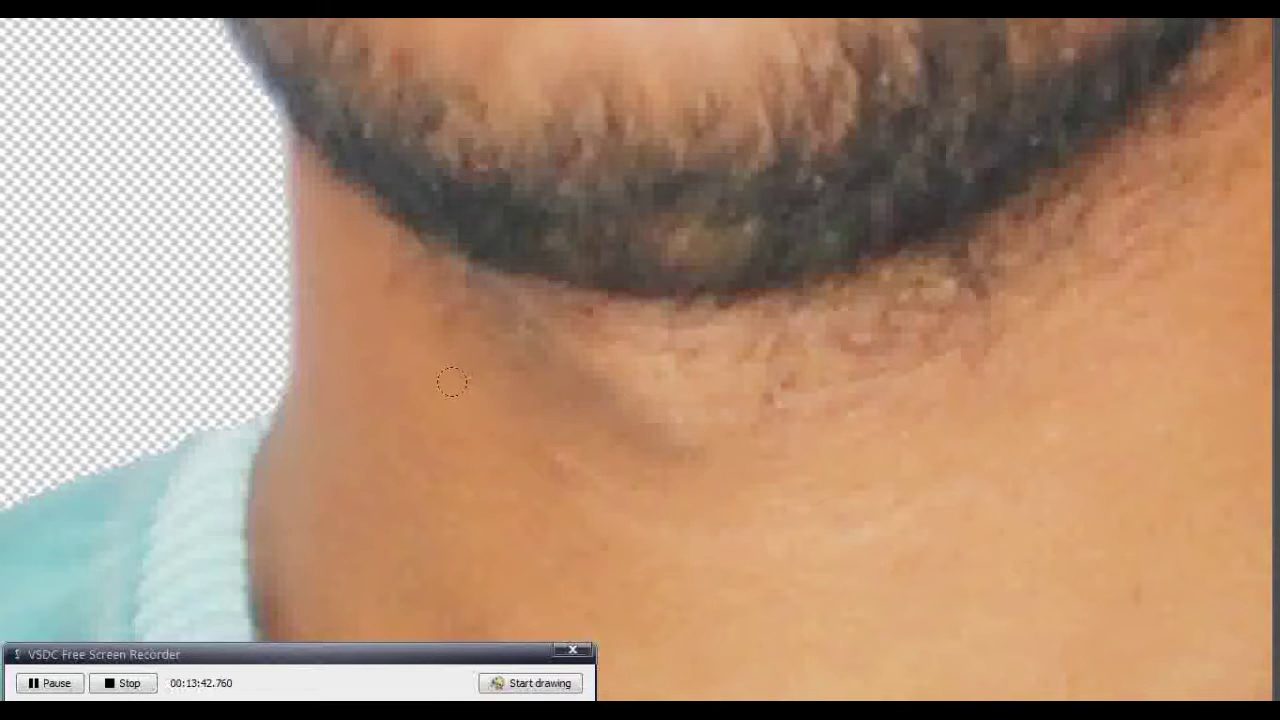
scroll(430, 360, "down", 2)
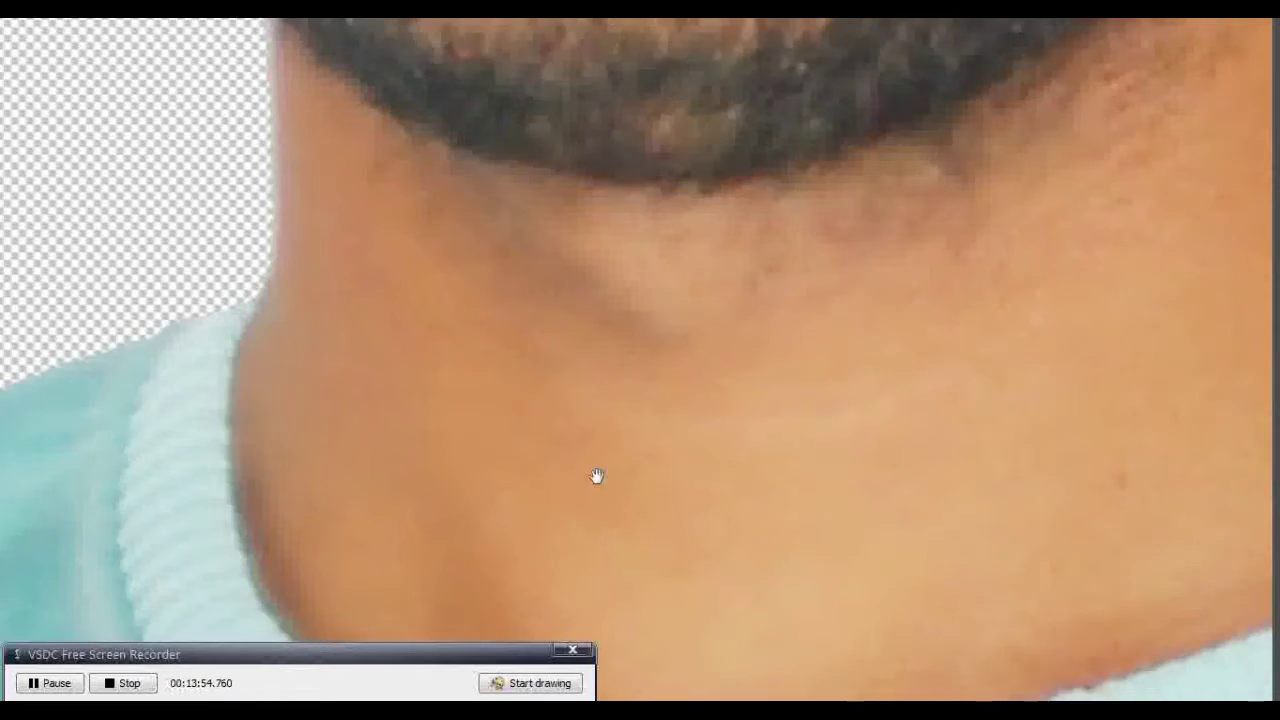
scroll(168, 353, "down", 4)
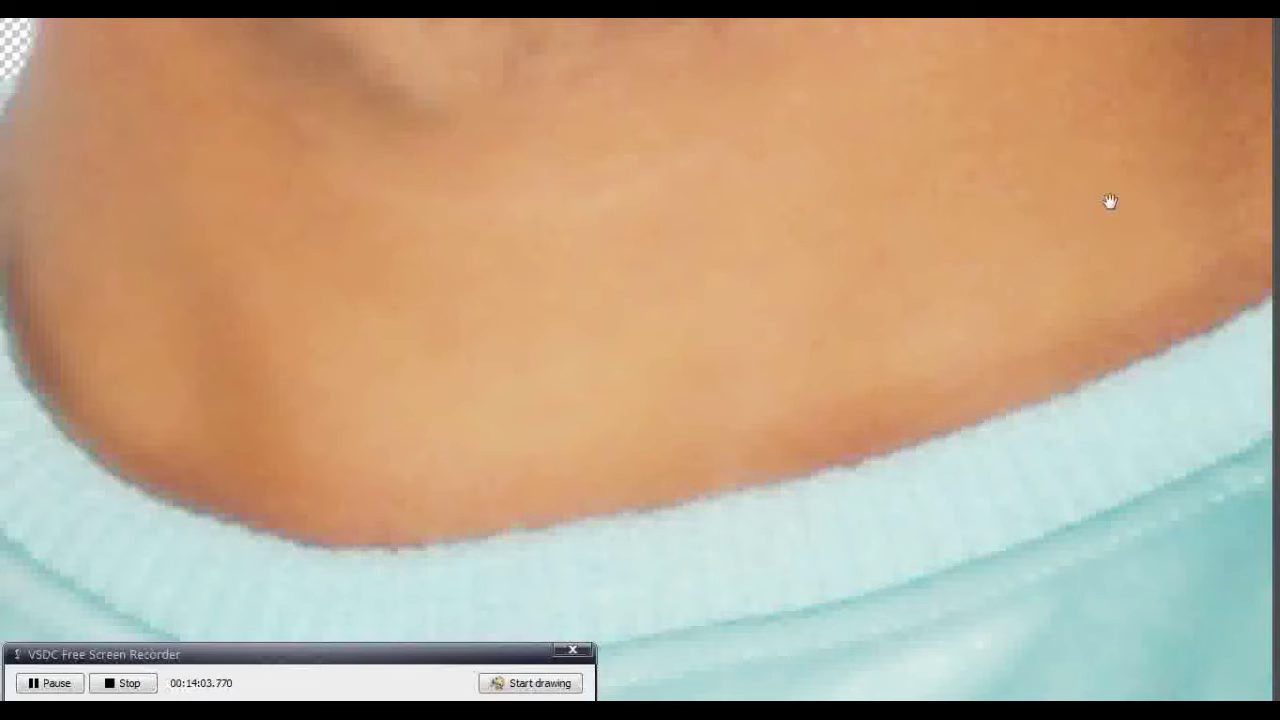
left_click_drag(1127, 194, 586, 414)
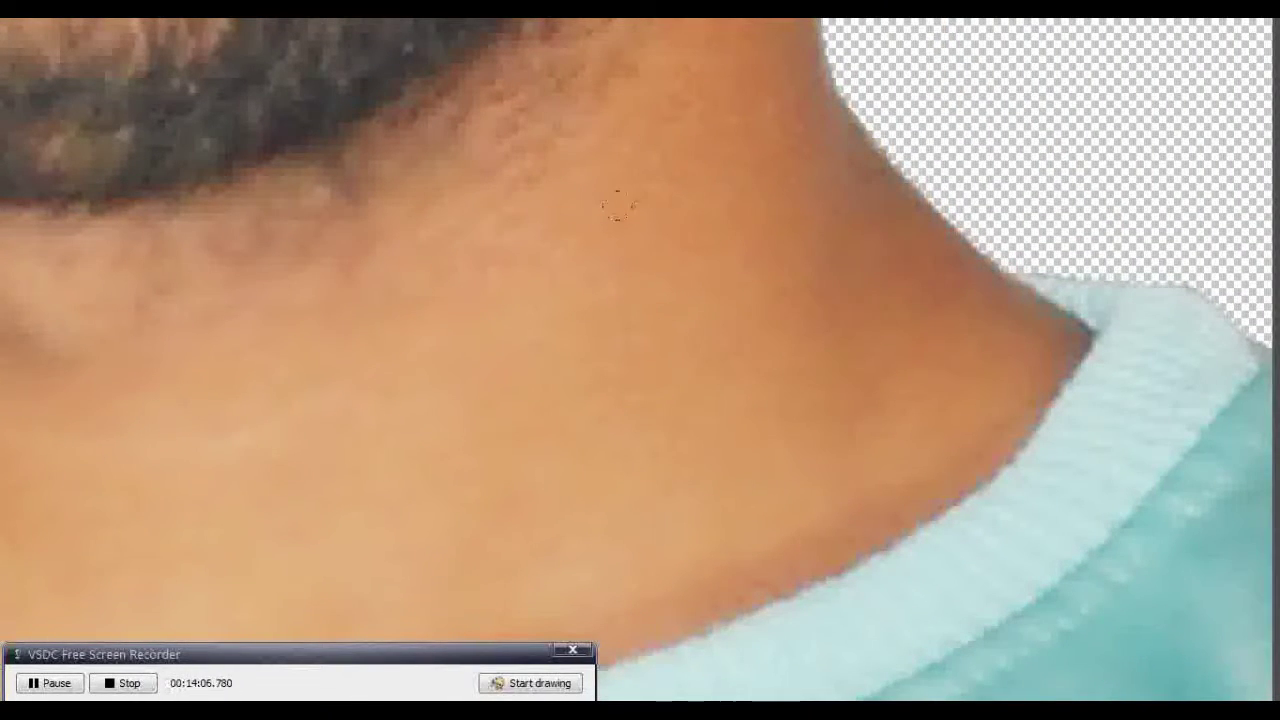
scroll(726, 157, "down", 3)
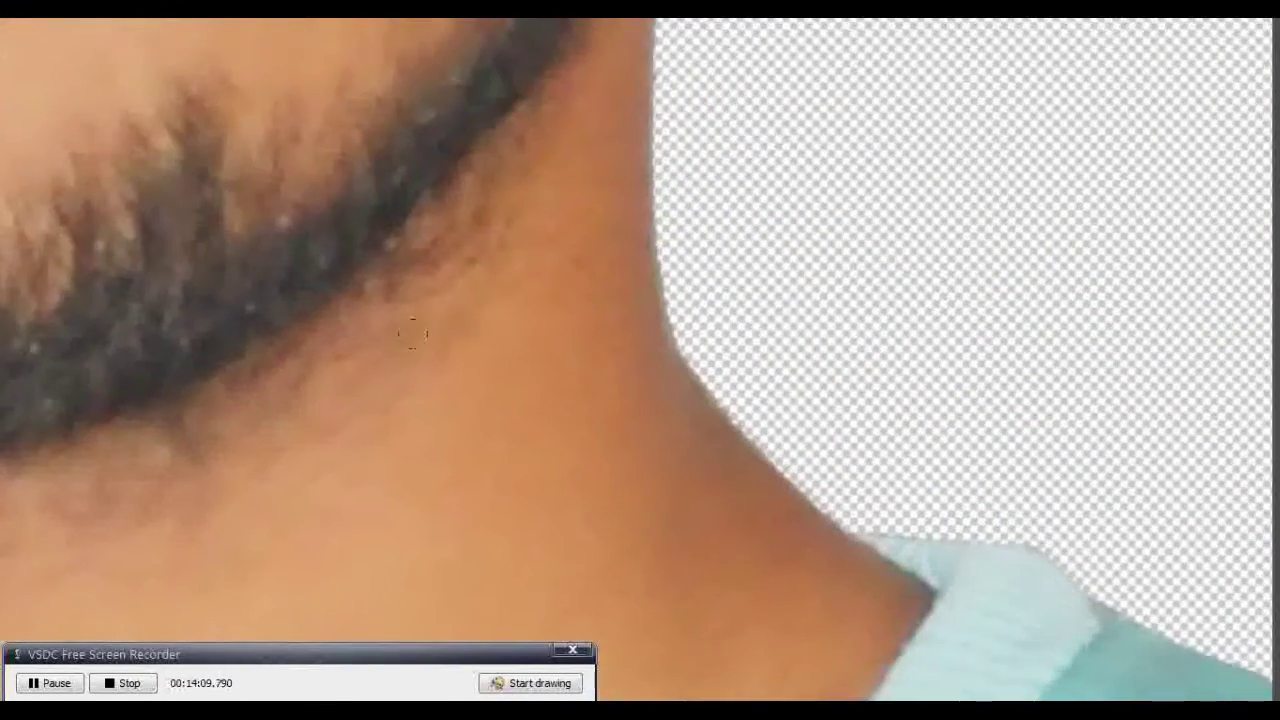
scroll(603, 380, "up", 2)
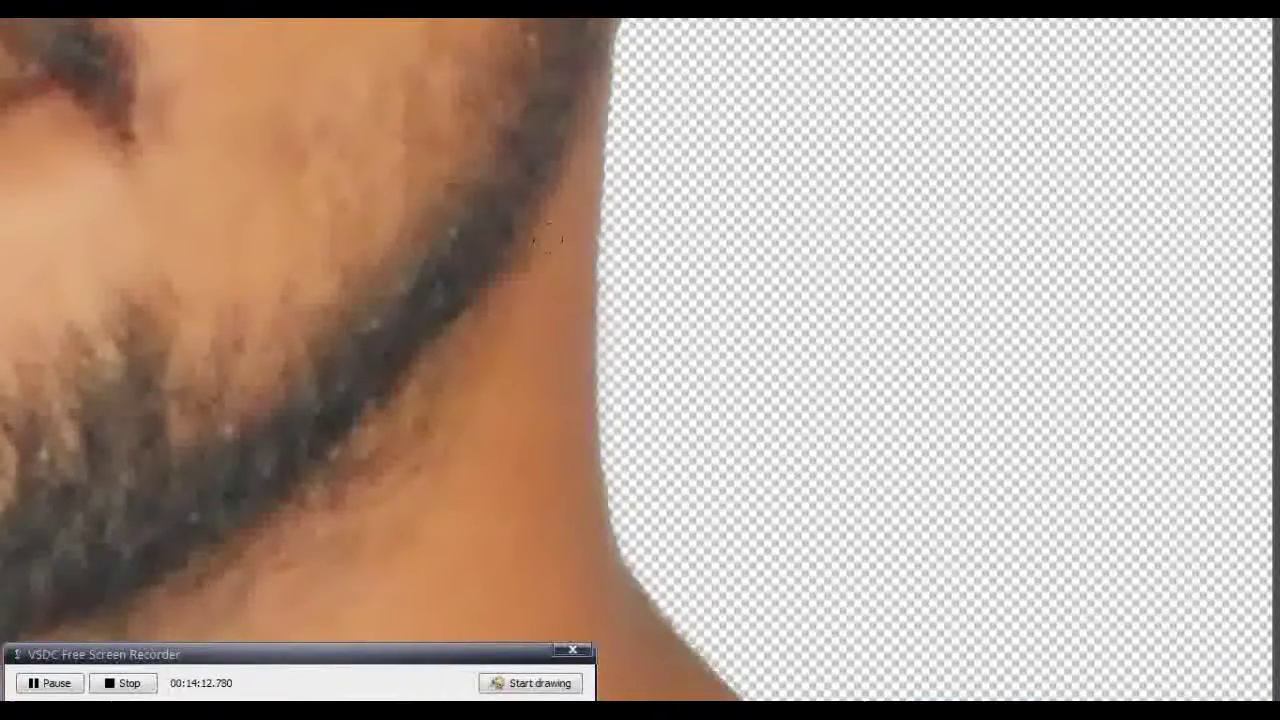
scroll(600, 451, "up", 3)
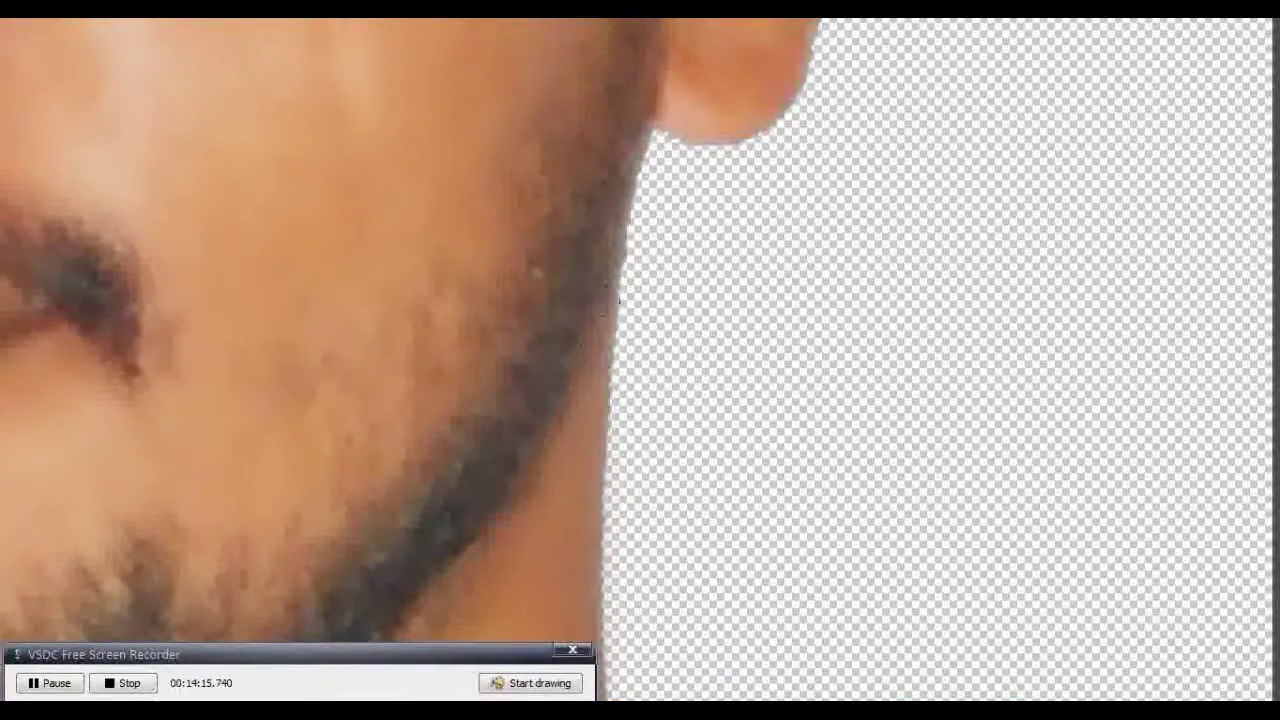
scroll(581, 529, "down", 3)
scroll(380, 470, "down", 2)
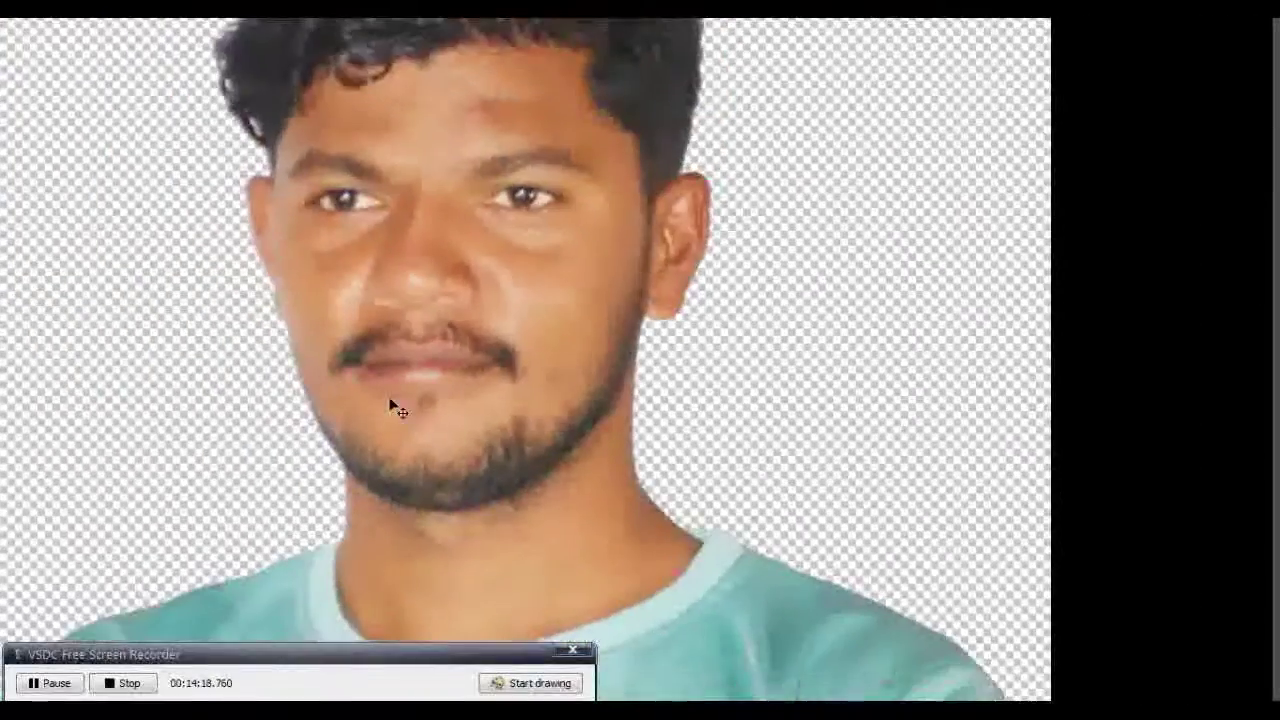
Leave full screen, show Layer 1 copy 3 and merge Layer 1 copy 2 into it
scroll(394, 406, "down", 1)
scroll(430, 395, "down", 1)
scroll(490, 395, "down", 1)
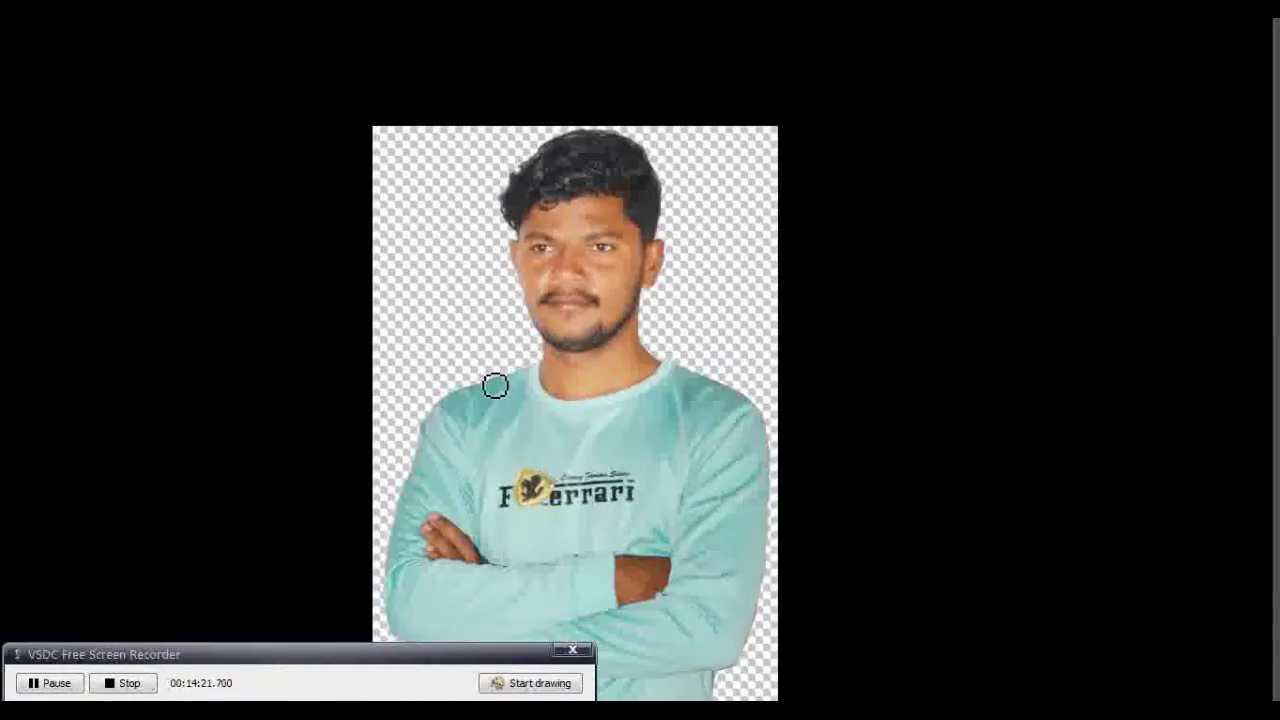
scroll(553, 436, "down", 1)
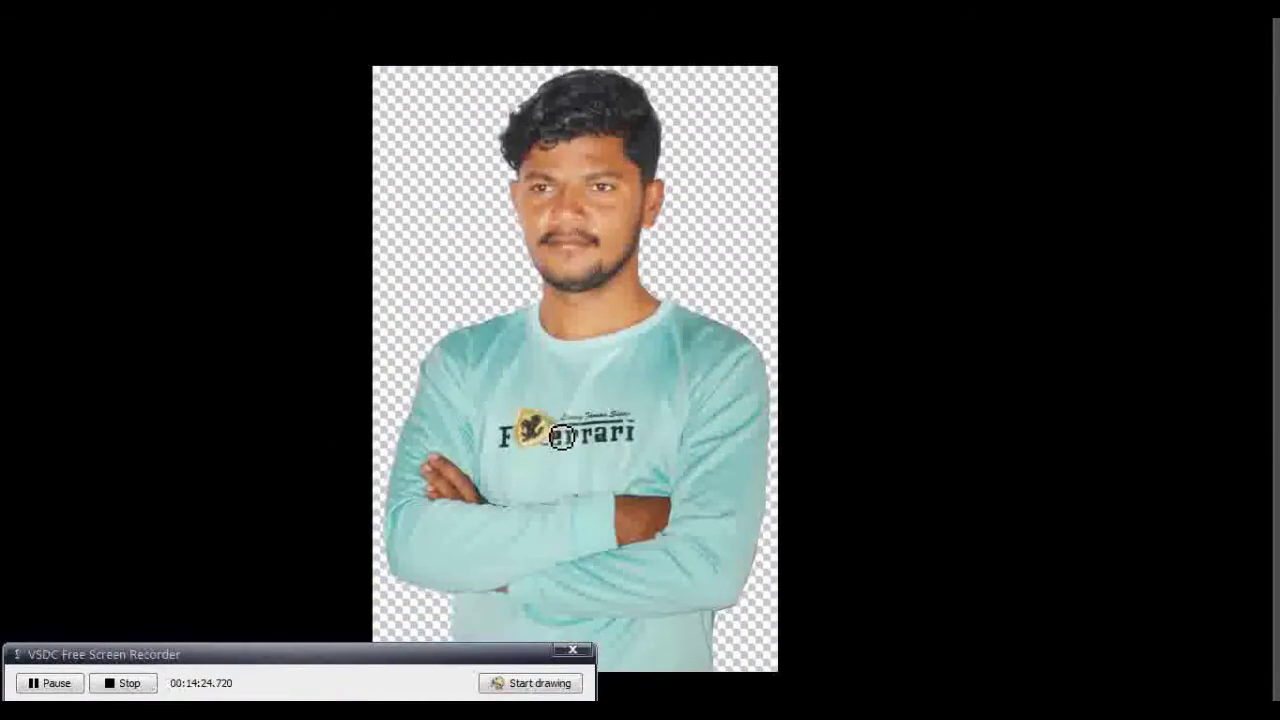
key("f")
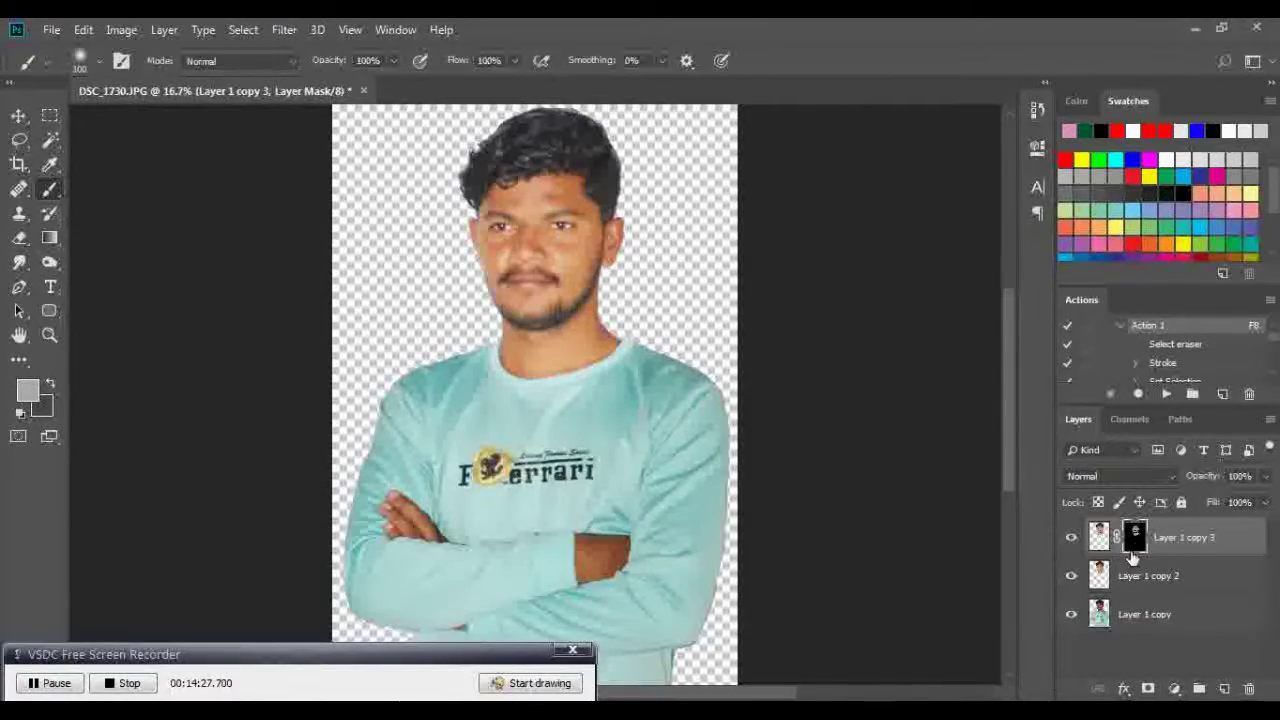
left_click(1071, 540)
left_click(1183, 545)
left_click(1186, 574, "shift")
key("ctrl+e")
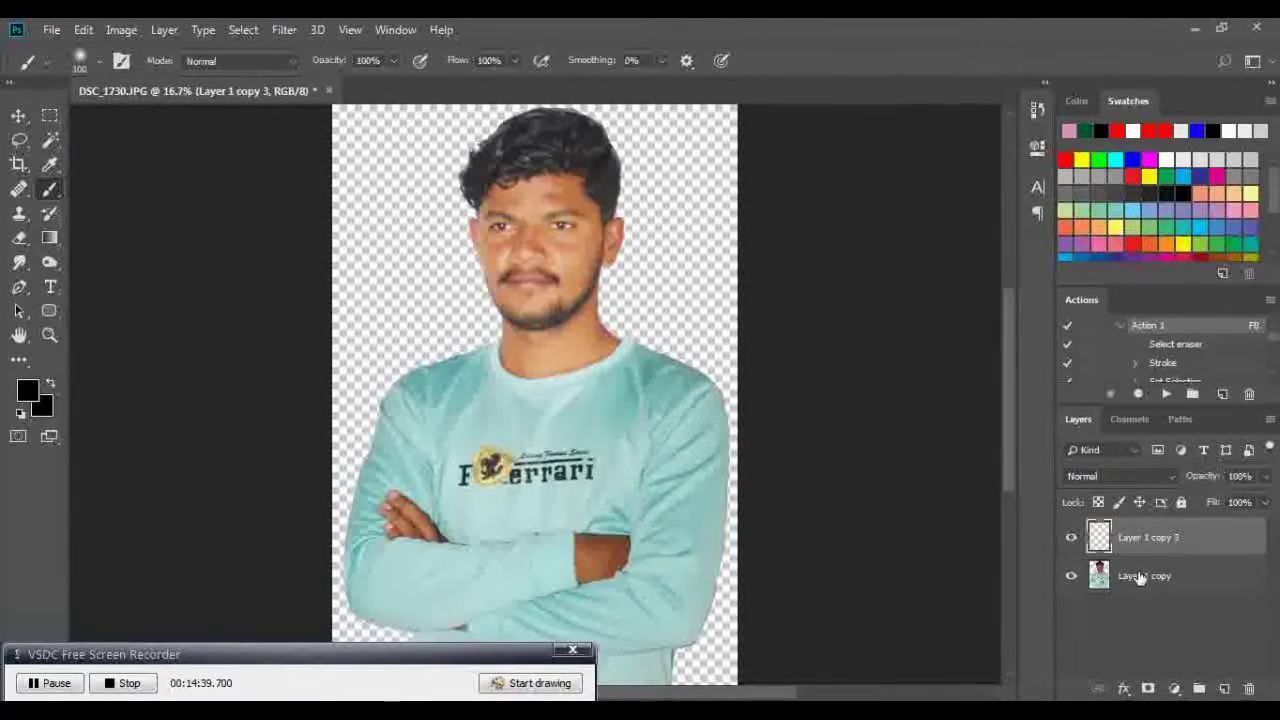
Toggle Layer 1 copy 3 to compare results, then duplicate it as Layer 1 copy 4
left_click(1071, 540)
left_click(1071, 540)
left_click(1071, 540)
left_click(1071, 540)
scroll(590, 487, "down", 1)
scroll(595, 475, "up", 2)
scroll(600, 468, "up", 1)
scroll(597, 466, "up", 2)
scroll(597, 466, "up", 2)
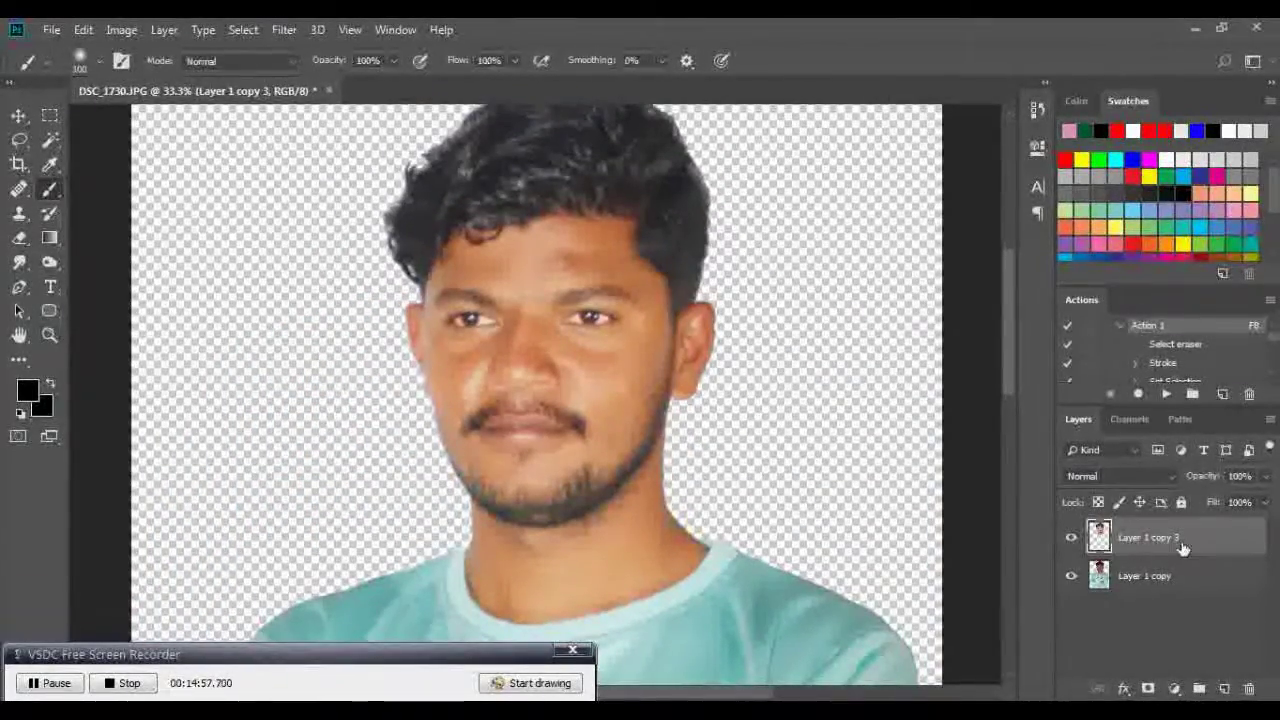
key("ctrl+j")
Hide Layer 1 copy 3 and pick a Smoothing Smudge brush from the Special Smudge set
left_click(1071, 577)
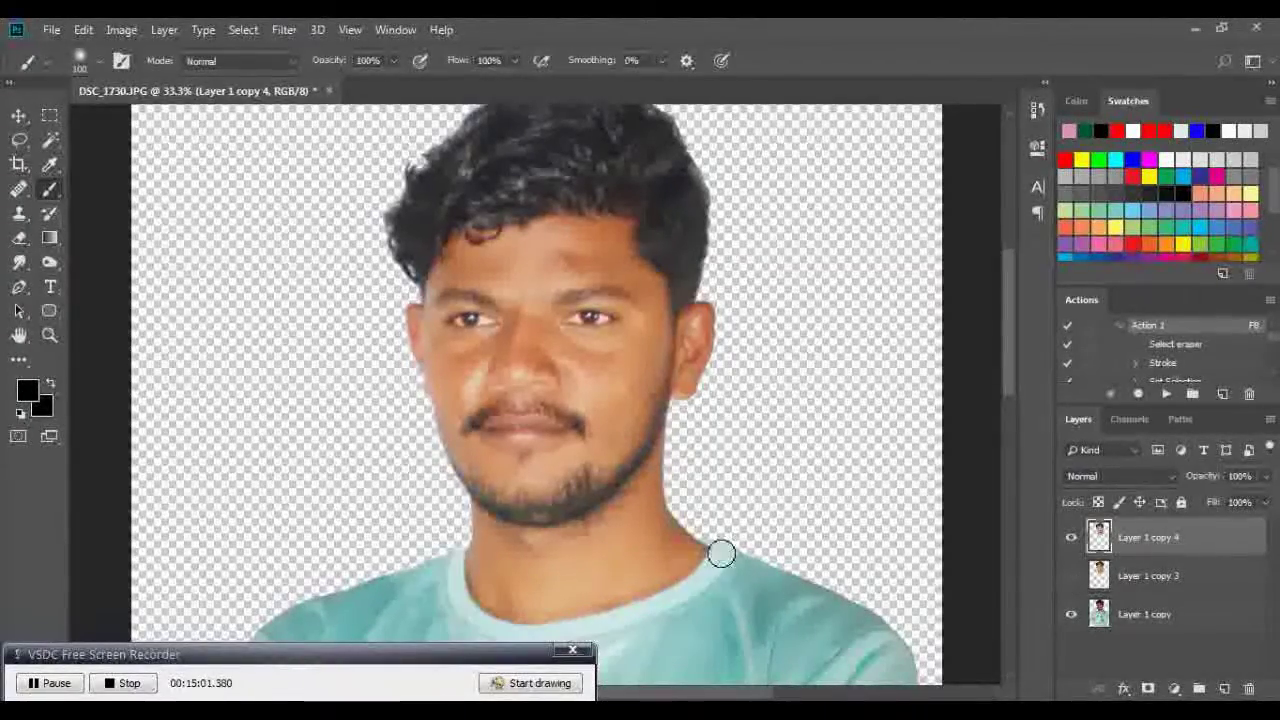
left_click(22, 268)
left_click(90, 296)
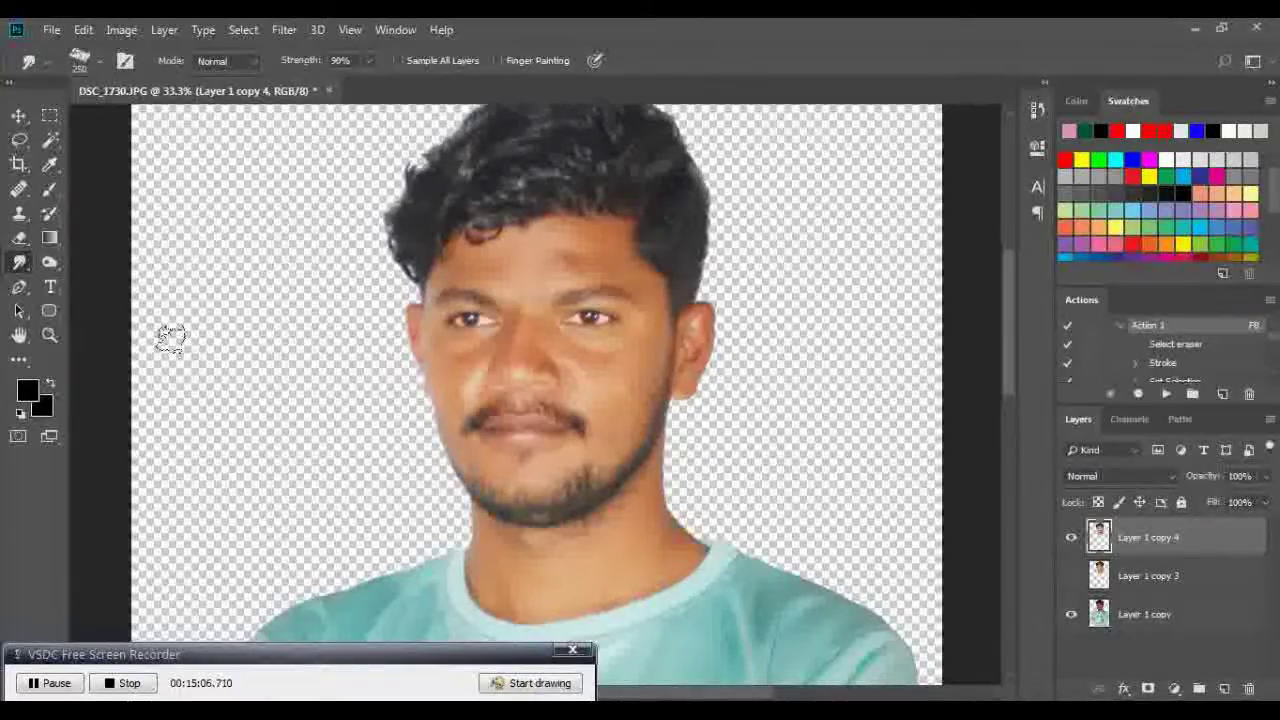
right_click(224, 370)
scroll(297, 600, "down", 3)
scroll(297, 600, "down", 3)
scroll(297, 600, "down", 3)
scroll(297, 600, "down", 3)
scroll(295, 615, "down", 3)
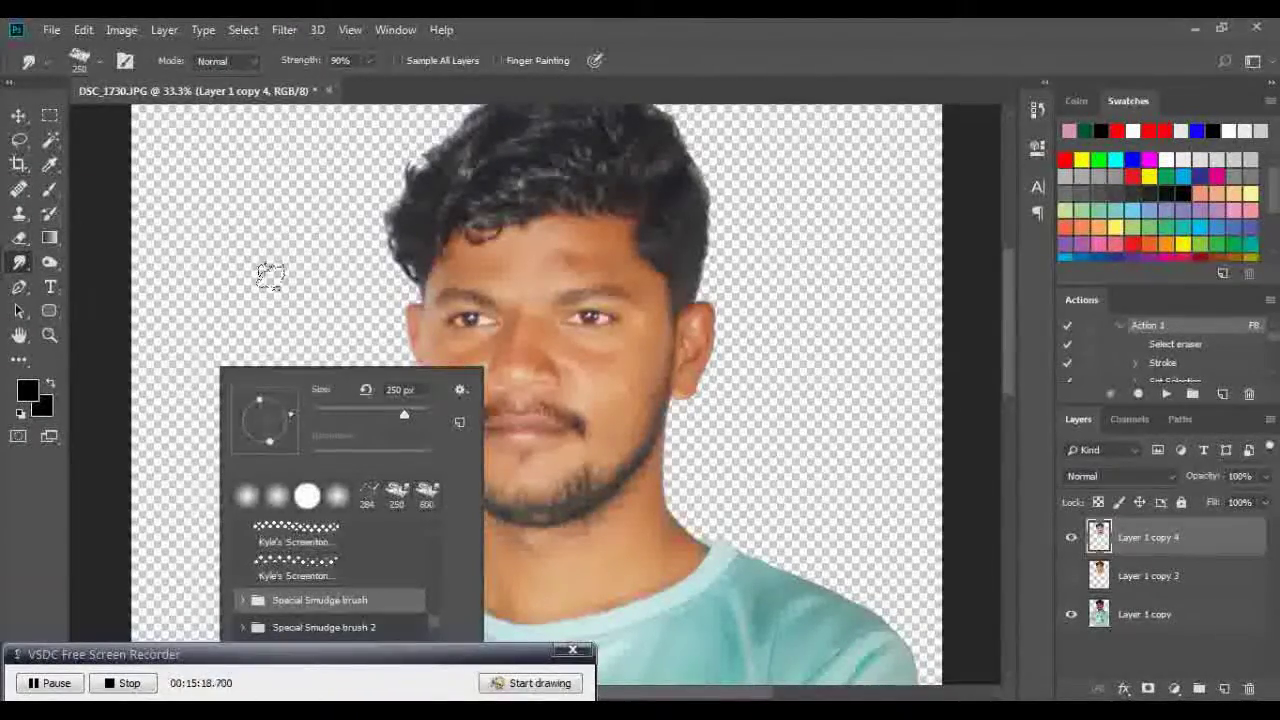
right_click(427, 303)
left_click(396, 476)
left_click(423, 491)
left_click(260, 424)
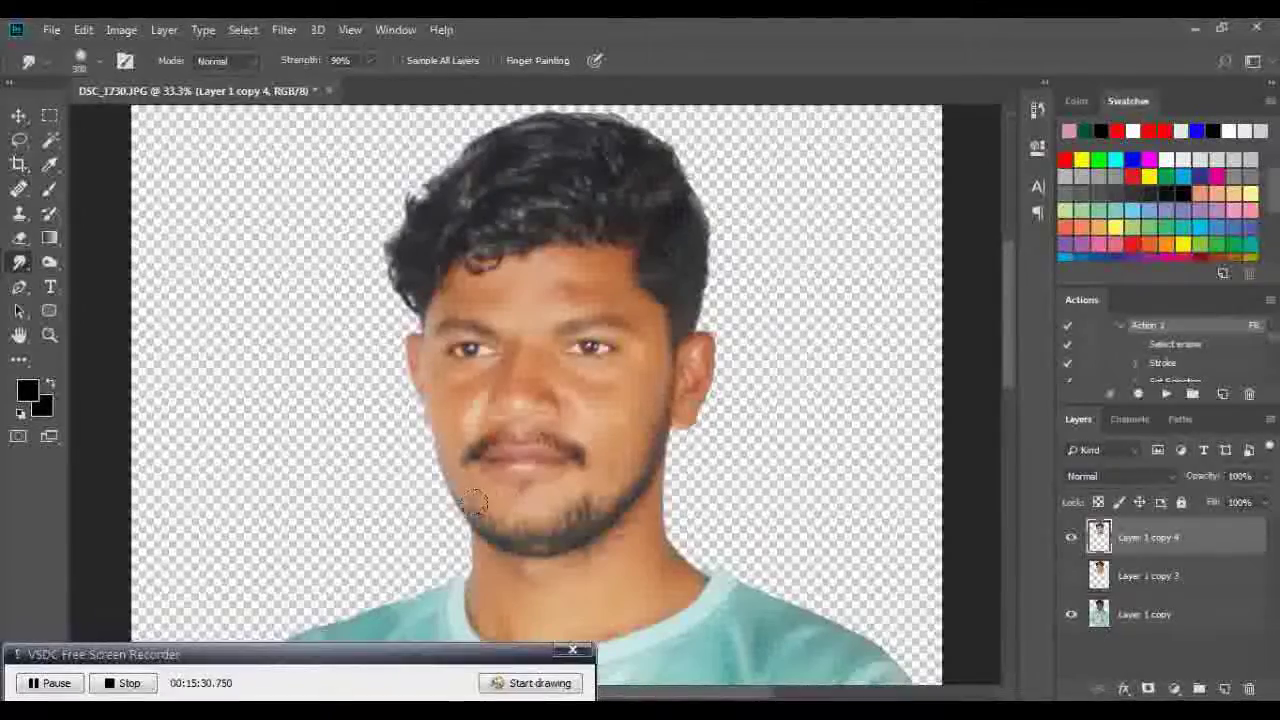
Apply Unsharp Mask to Layer 1 copy 4 at 95% amount, 6.9 px radius, 0 threshold
left_click(285, 30)
mouse_move(305, 350)
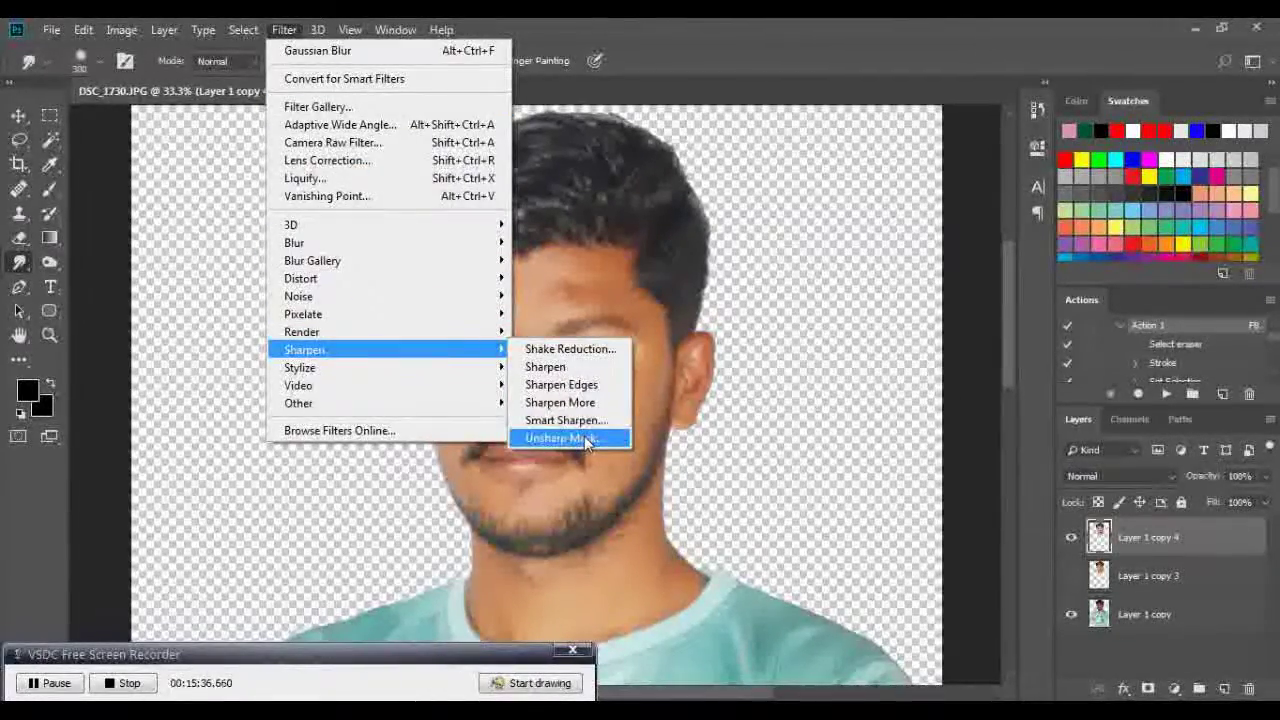
left_click(586, 442)
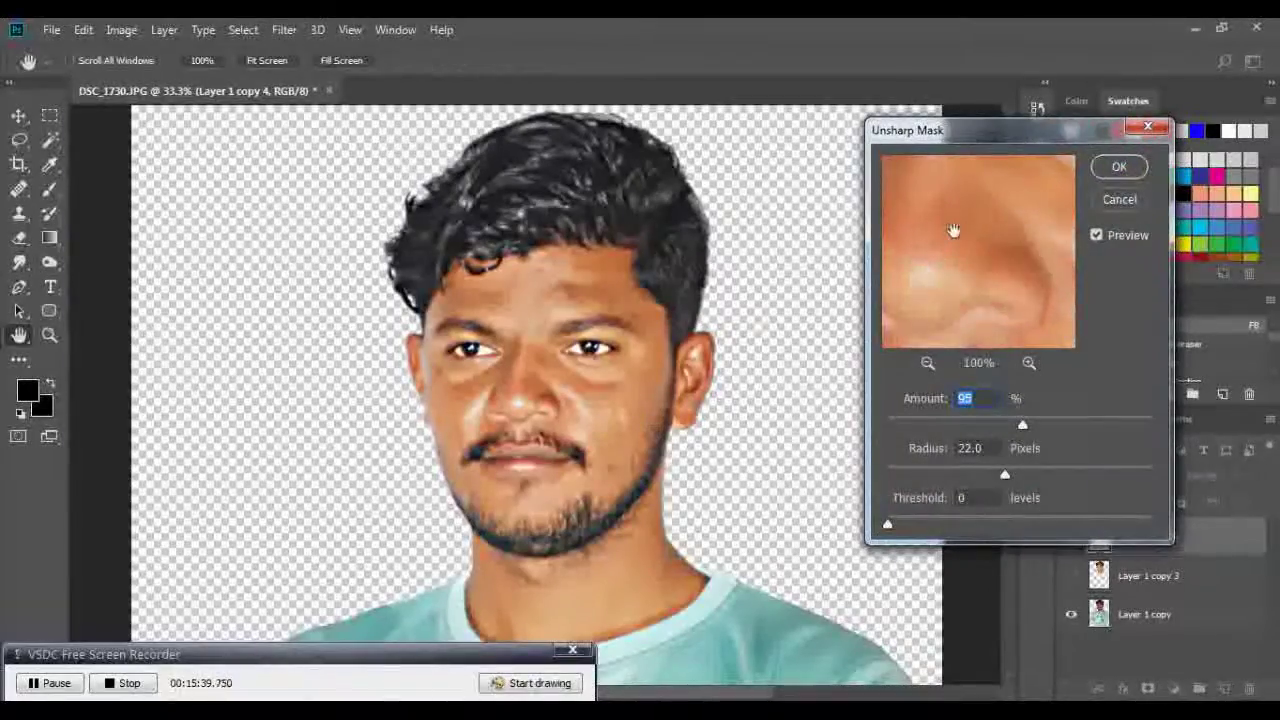
mouse_move(972, 235)
left_mouse_down()
mouse_move(974, 283)
mouse_move(988, 251)
mouse_move(1051, 237)
left_mouse_up()
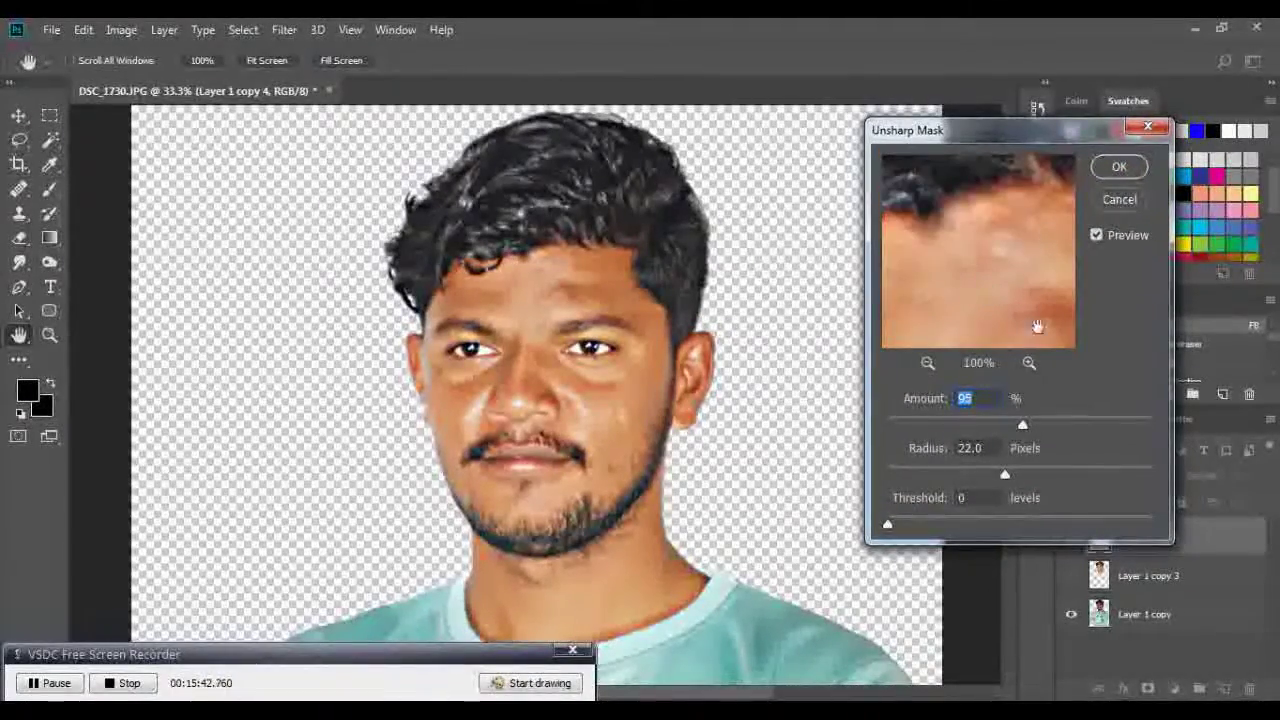
left_click_drag(1002, 476, 972, 476)
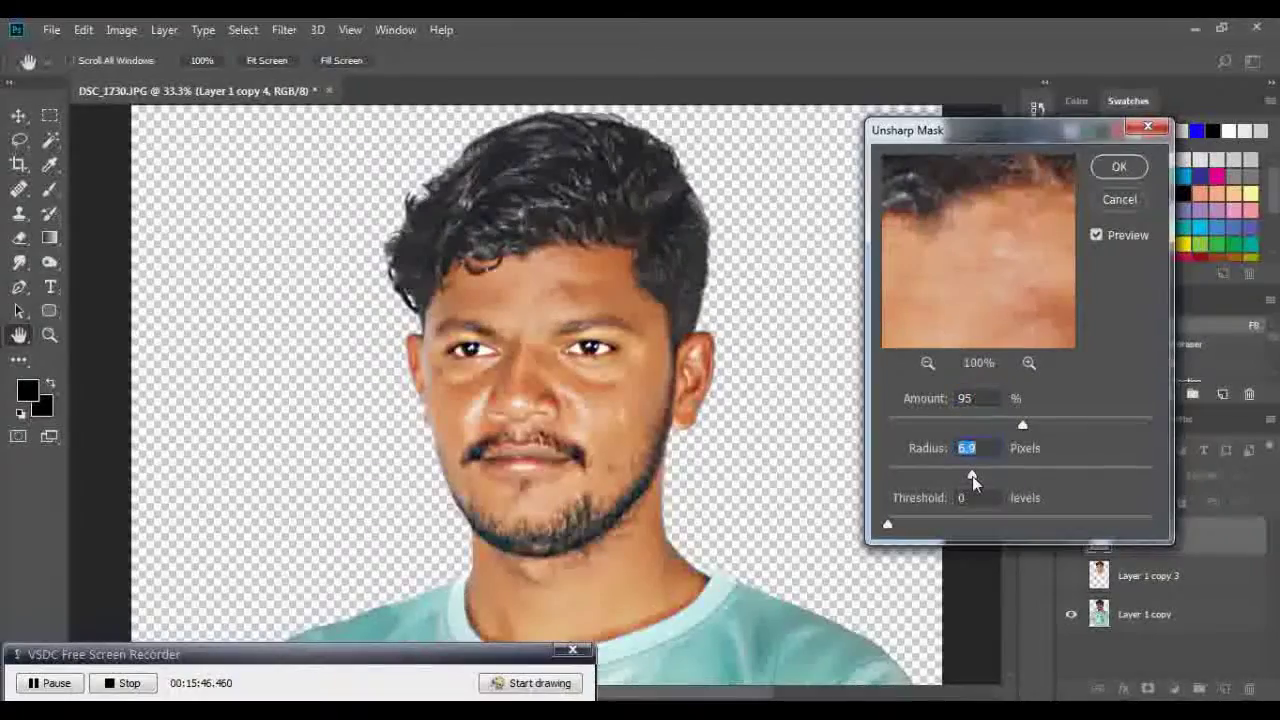
left_click(1116, 166)
key("shift+r")
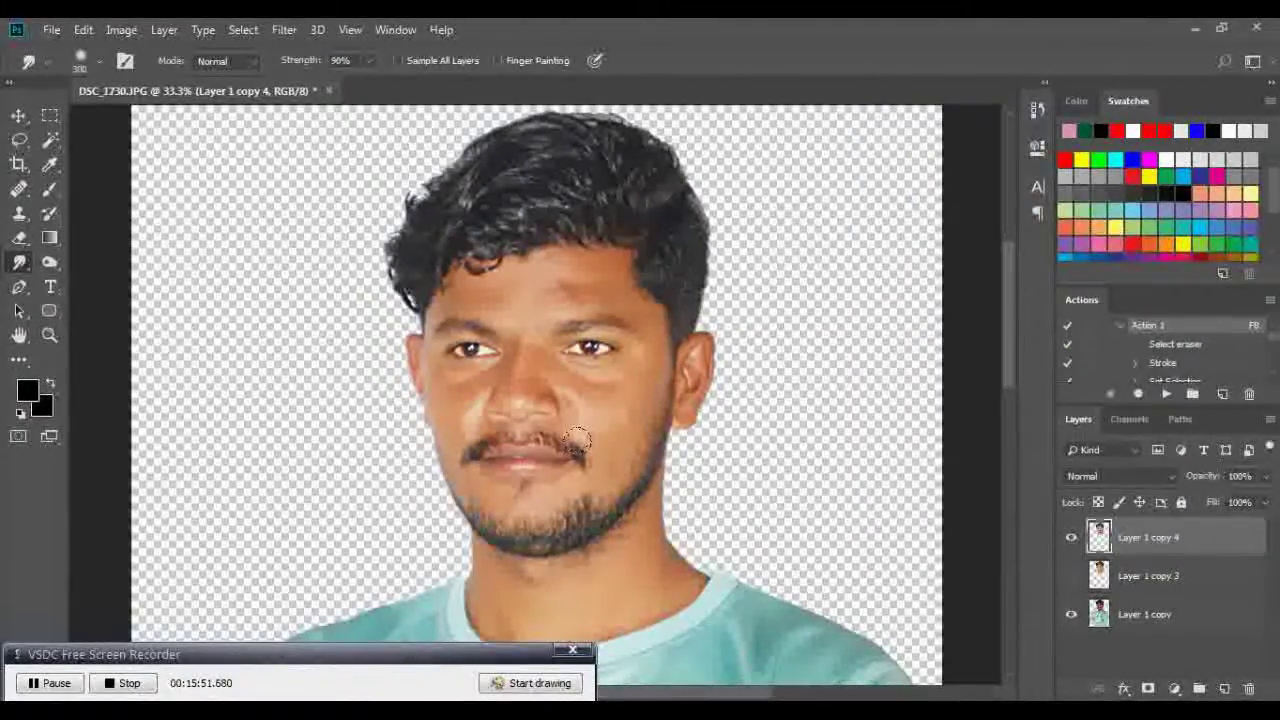
Zoom in on the hair and lower the Smudge strength to 52%
key("f")
key("f")
key("v")
key("ctrl+plus")
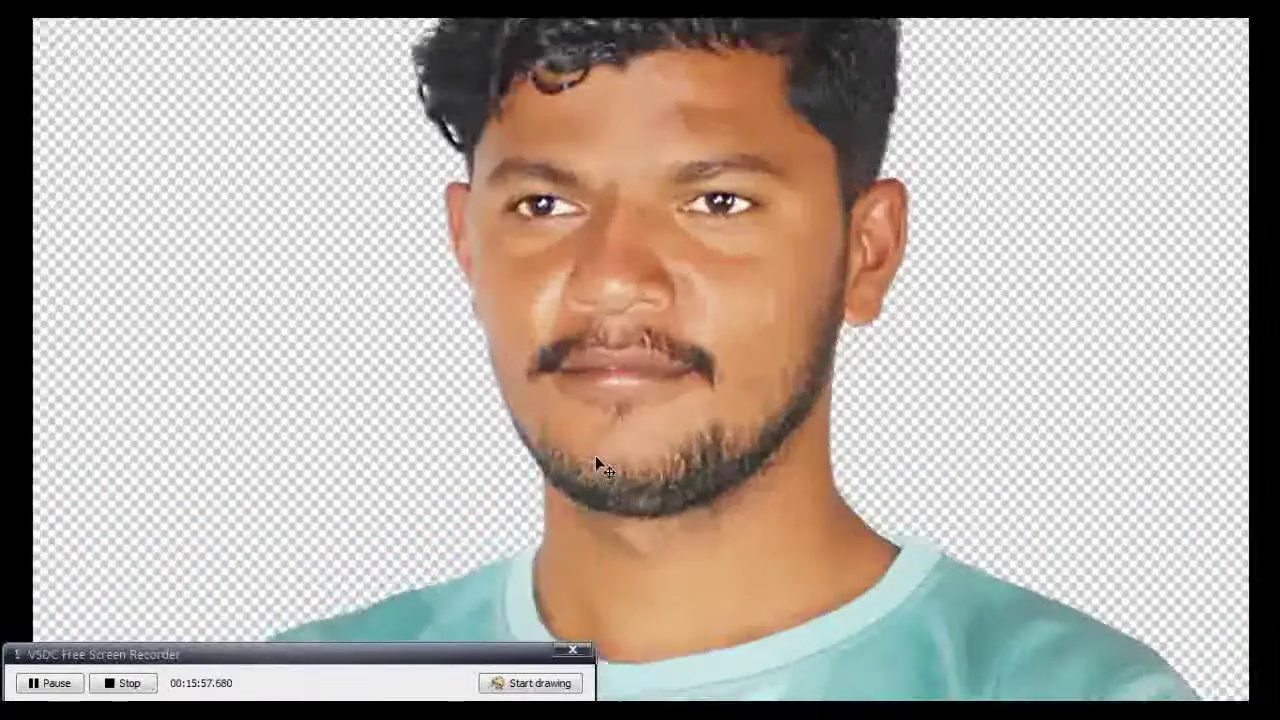
key("ctrl+plus")
left_click_drag(657, 129, 655, 416)
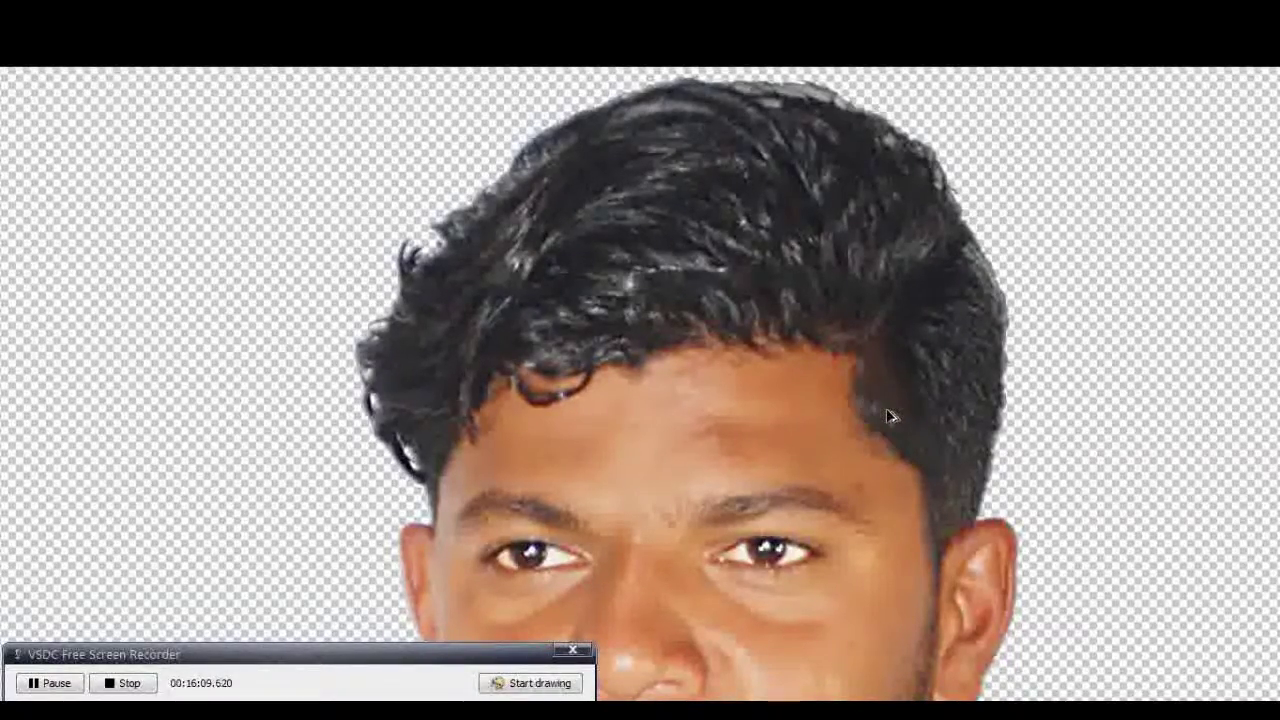
key("f")
left_click_drag(370, 78, 335, 84)
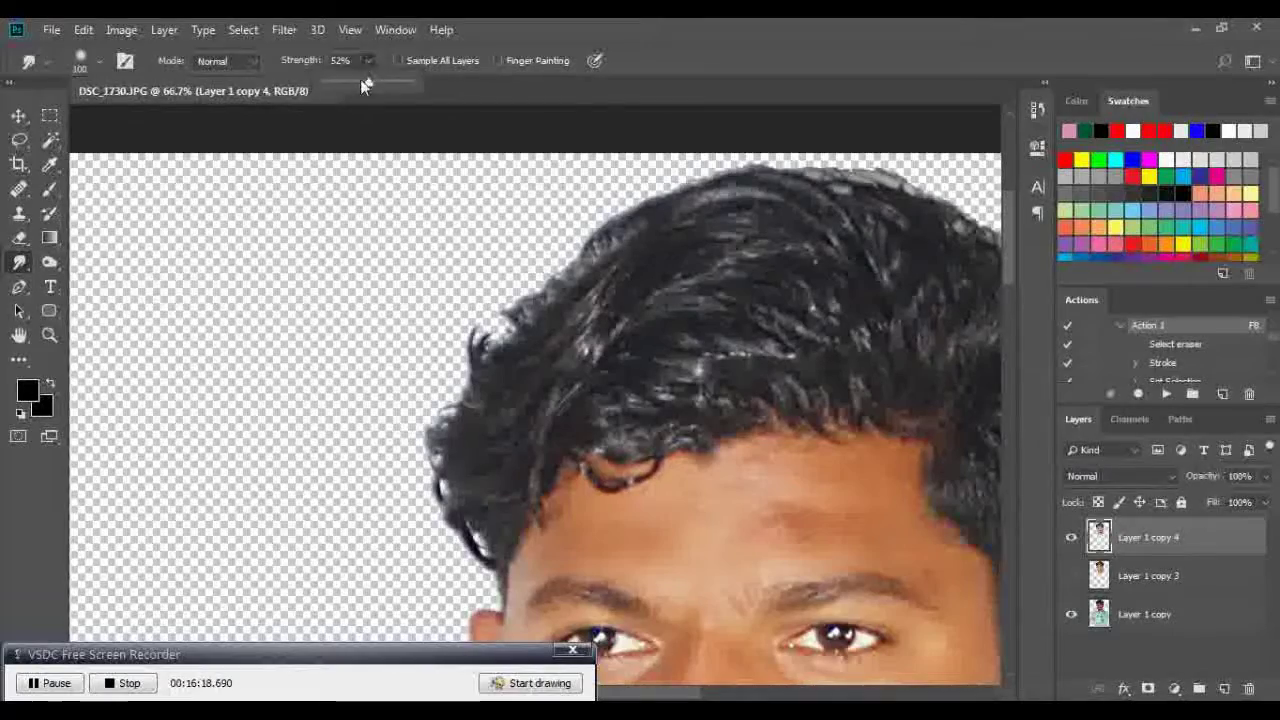
In full-screen view, smudge the hair edge along the temple
key("f")
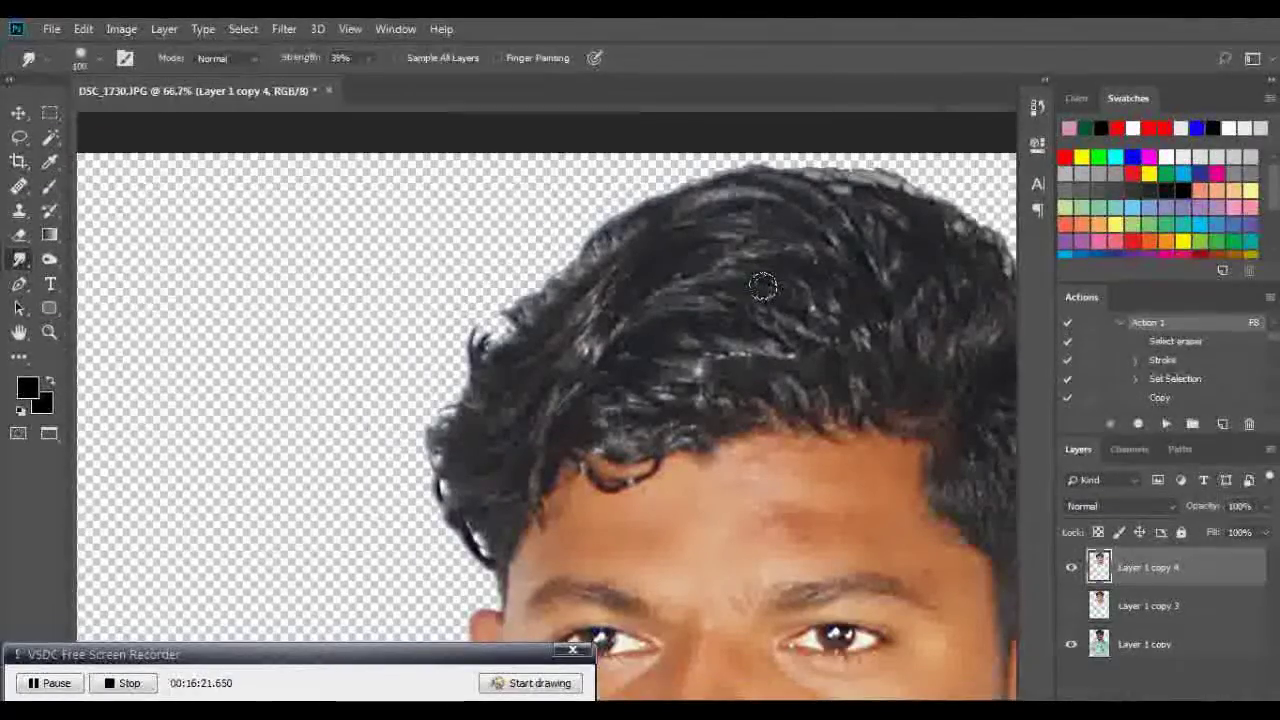
key("f")
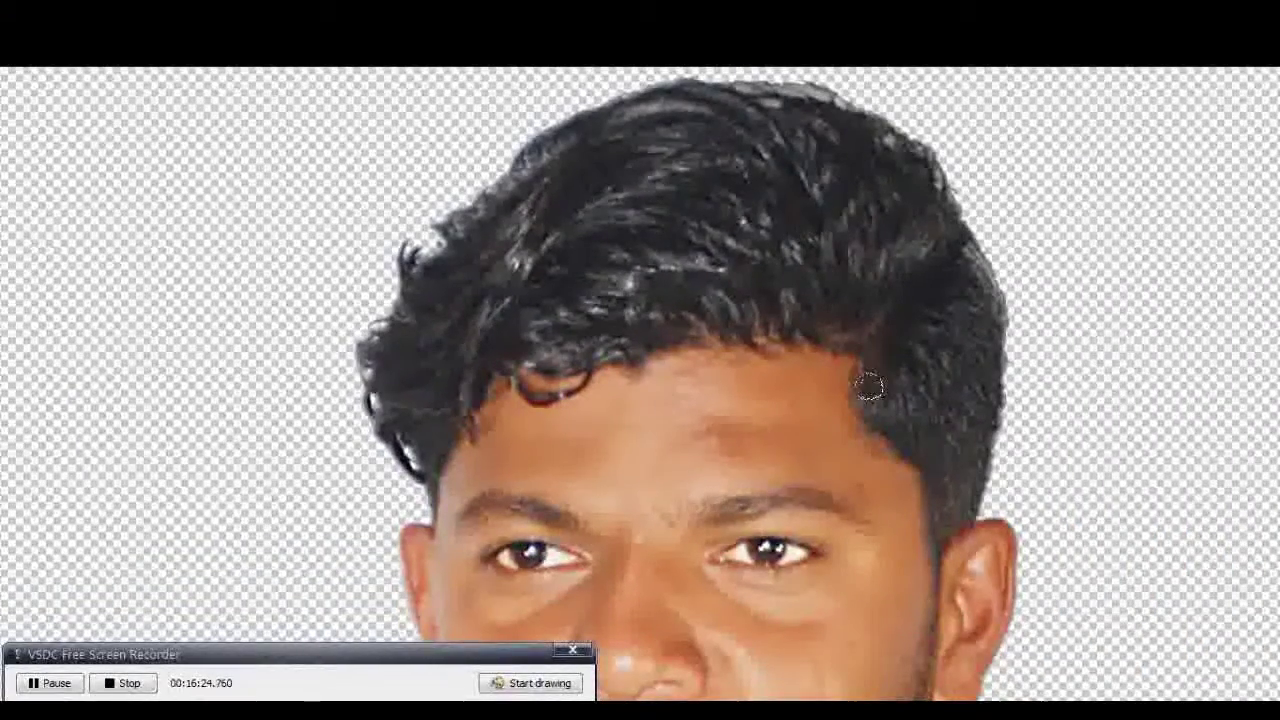
mouse_move(869, 388)
left_mouse_down()
mouse_move(918, 438)
mouse_move(877, 417)
mouse_move(924, 456)
left_mouse_up()
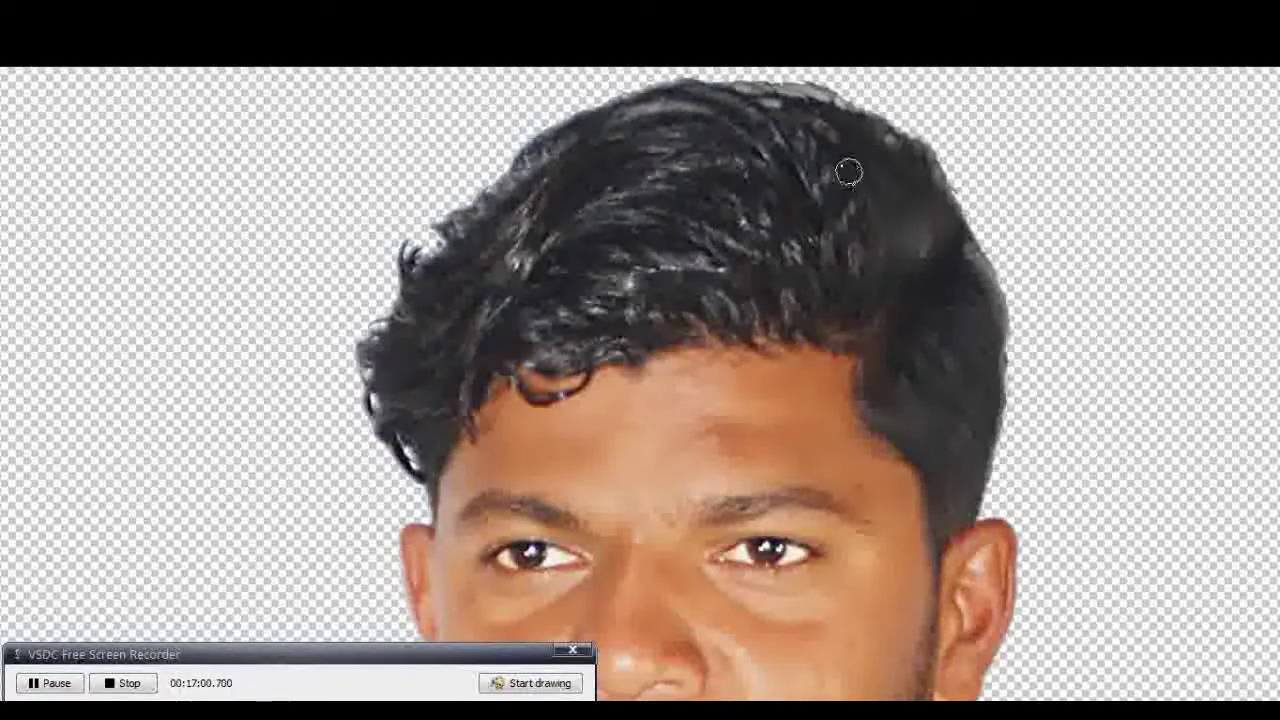
key("f")
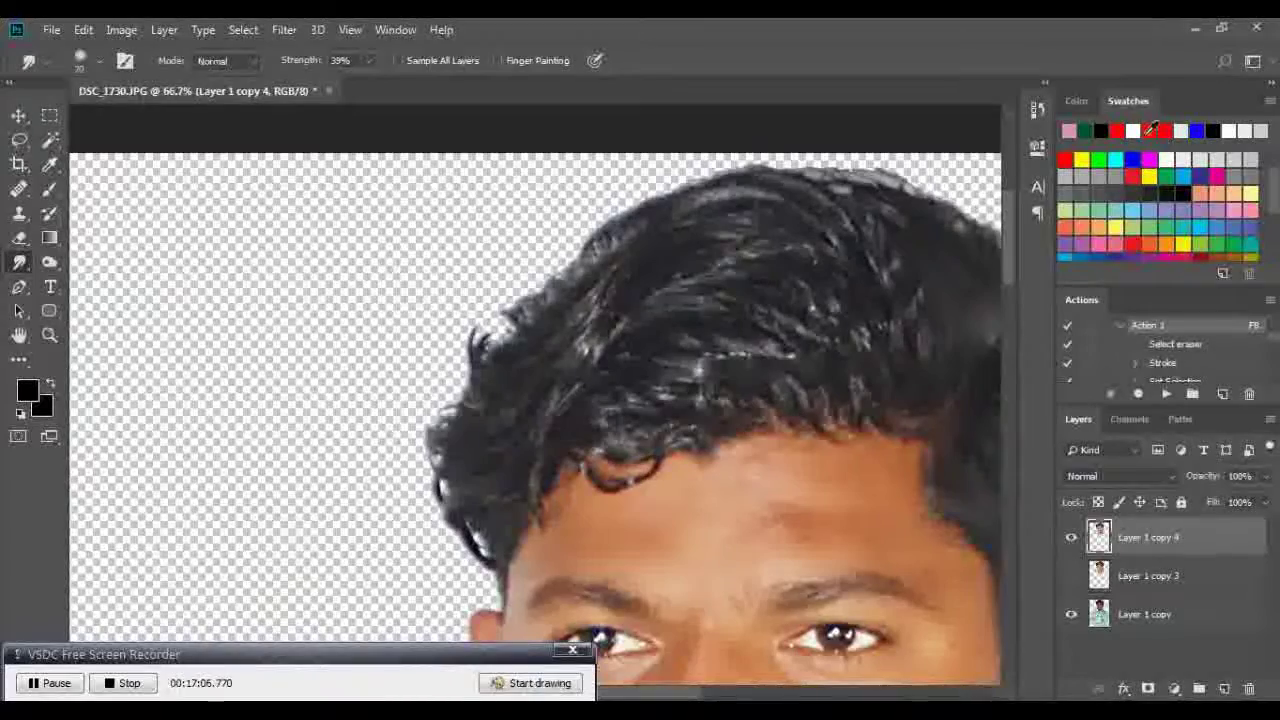
With a fine blue brush on a new layer, paint four blue strands across the hair
left_click(1196, 131)
left_click_drag(883, 326, 644, 323)
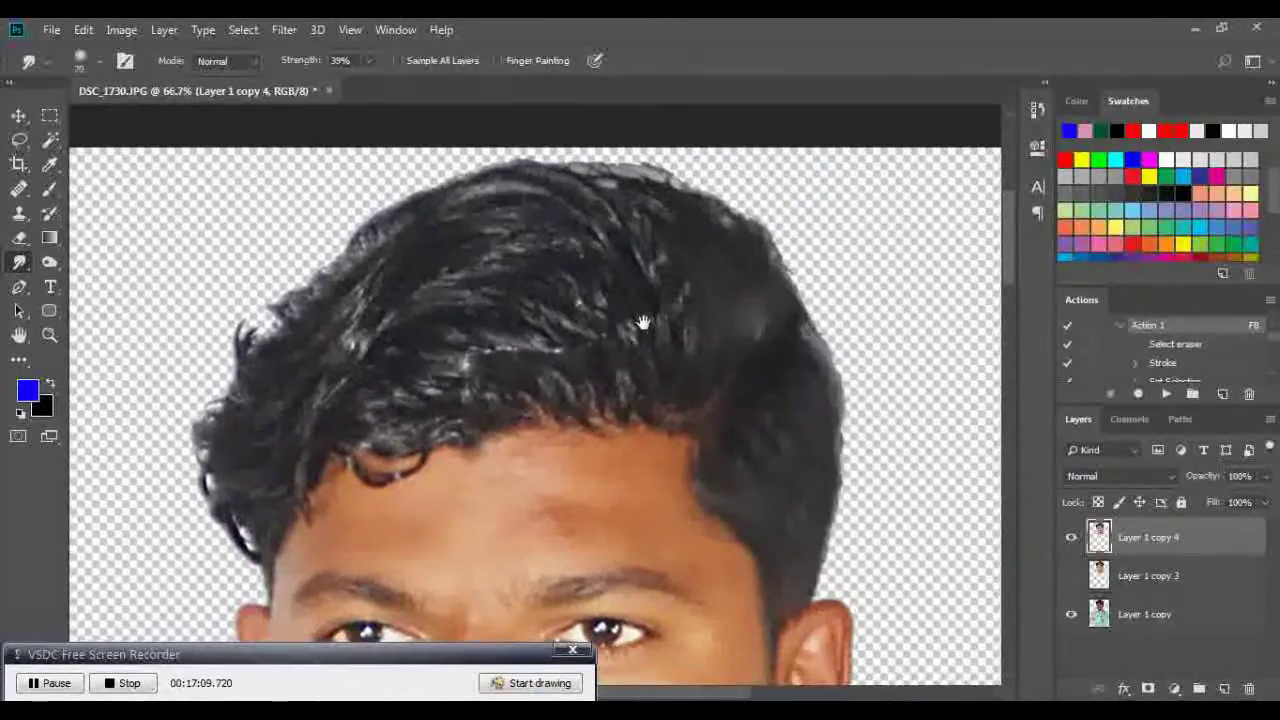
key("b")
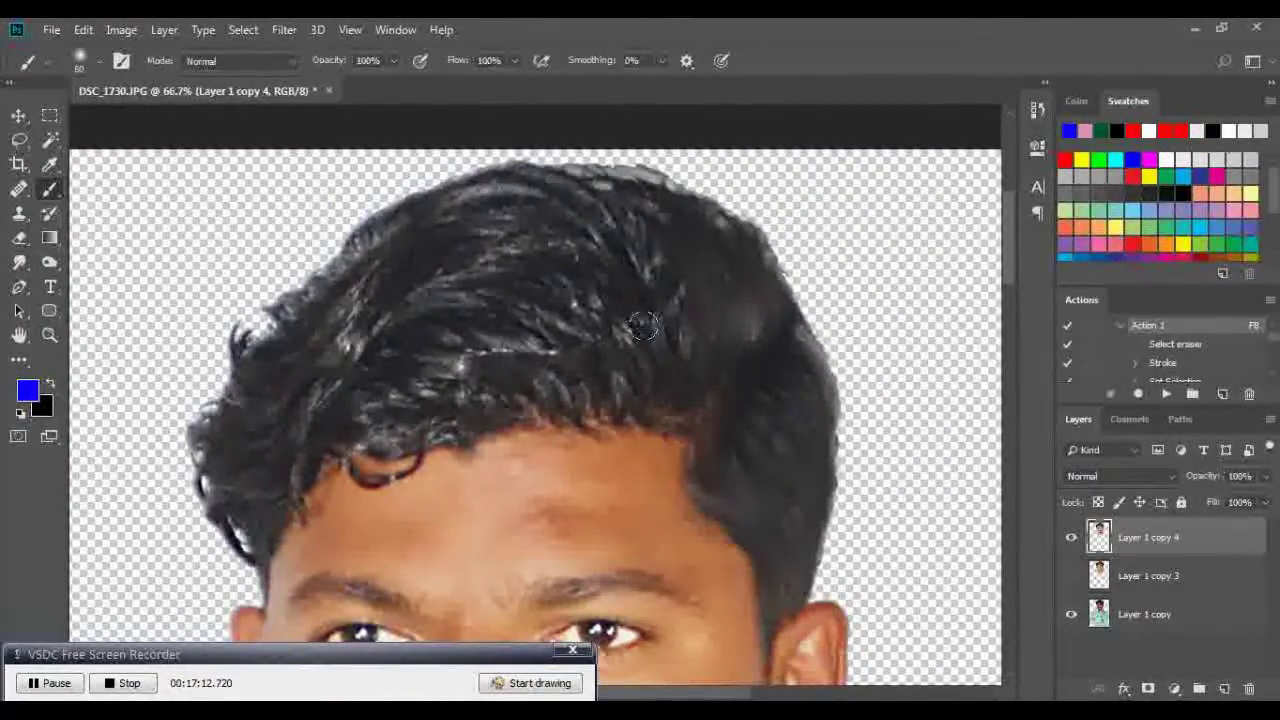
key("bracketleft")
key("bracketleft")
key("bracketleft")
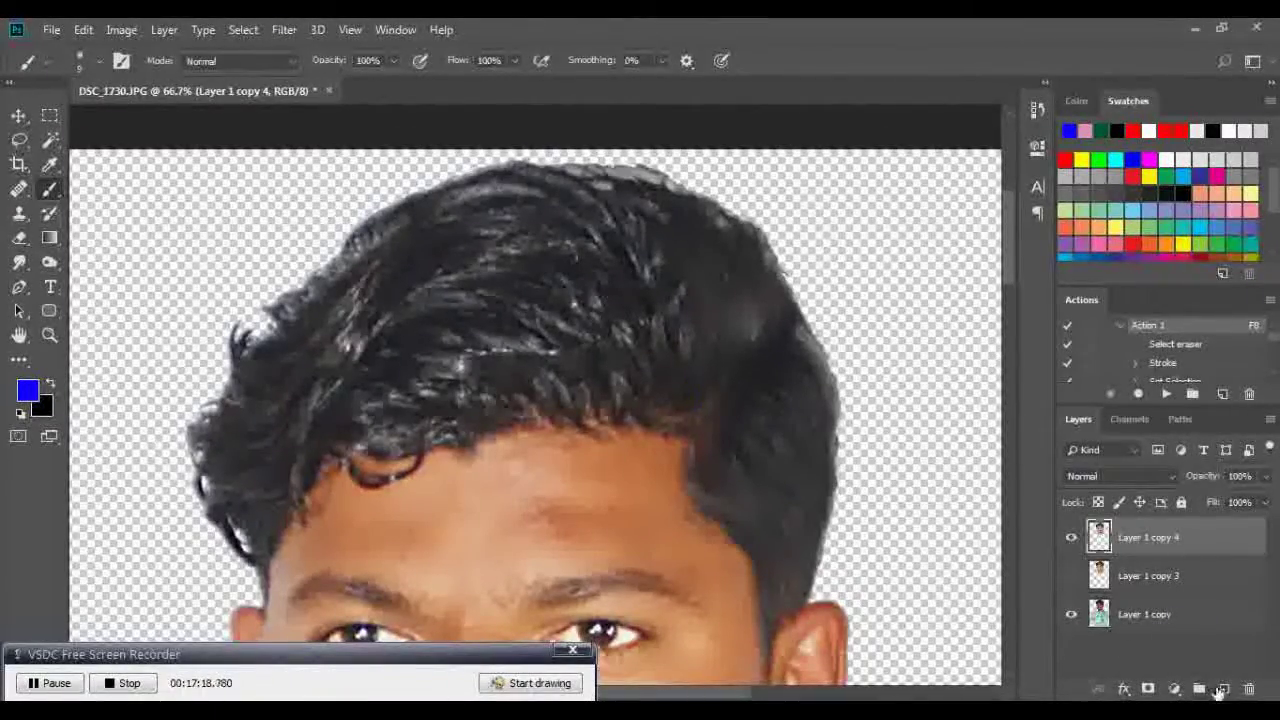
key("ctrl+shift+alt+n")
mouse_move(684, 268)
left_mouse_down()
mouse_move(708, 392)
mouse_move(656, 279)
left_mouse_up()
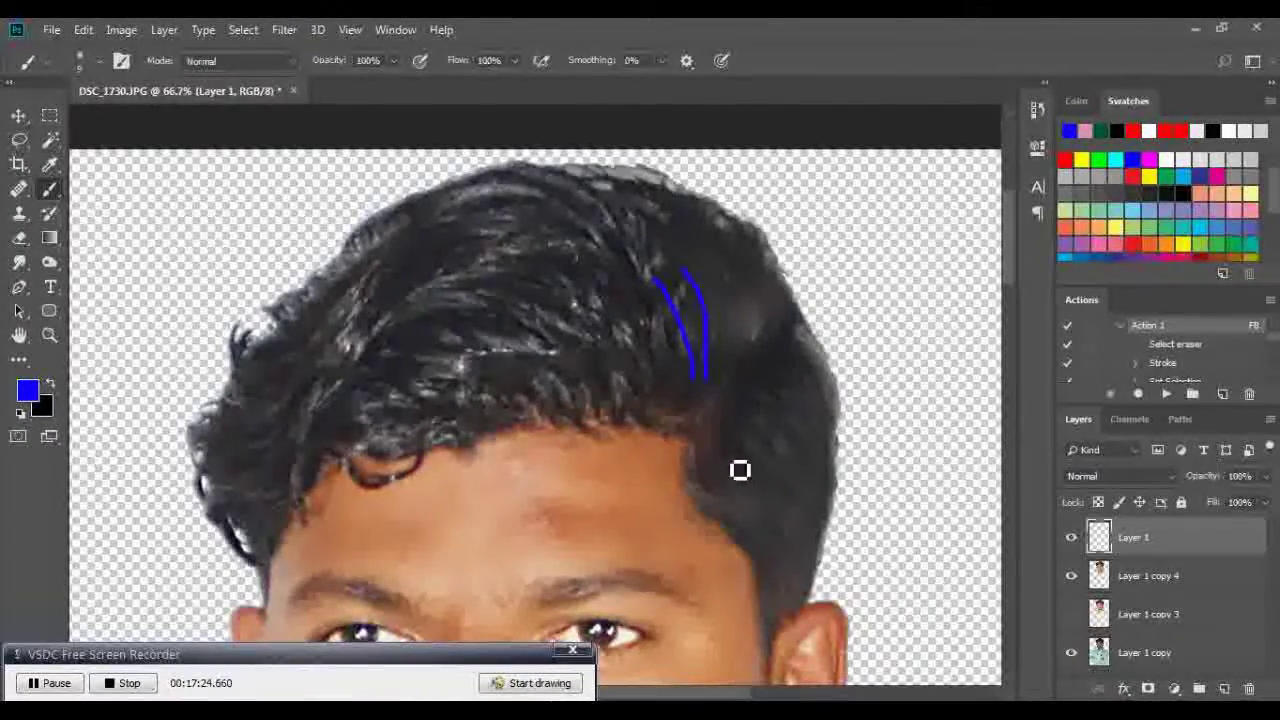
mouse_move(722, 511)
left_mouse_down()
mouse_move(760, 492)
mouse_move(772, 505)
left_mouse_up()
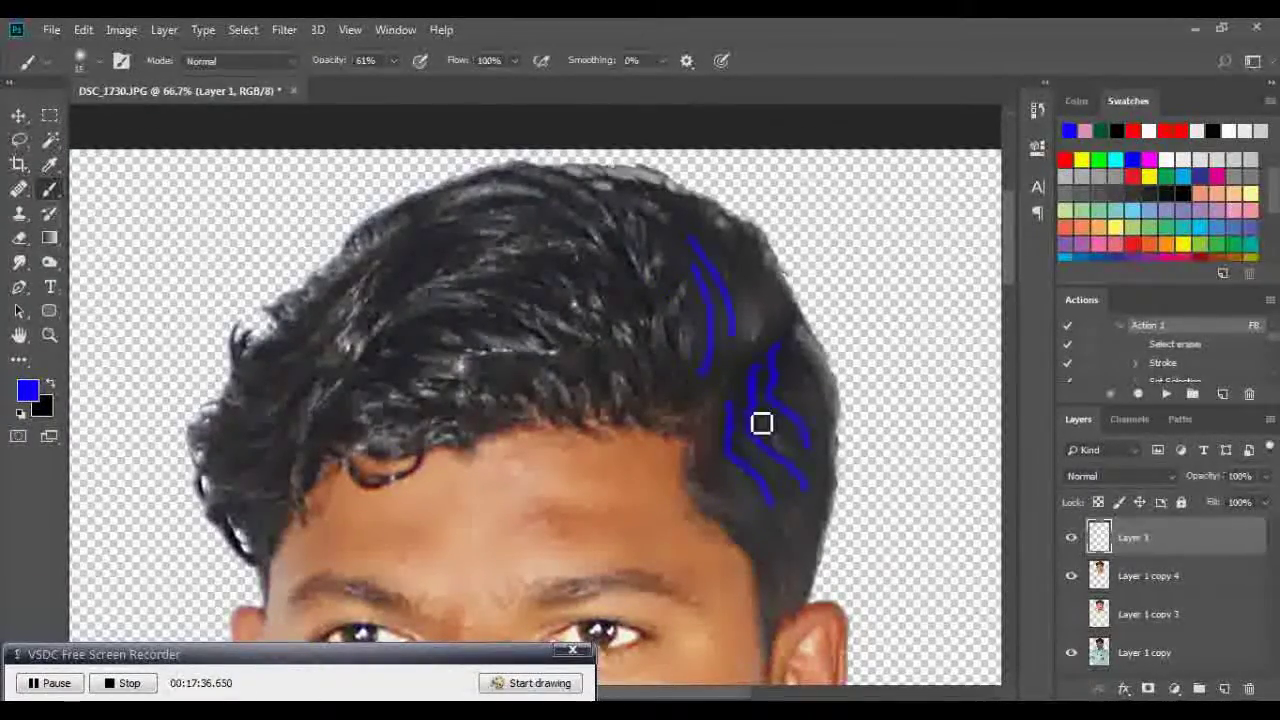
left_click_drag(665, 385, 428, 311)
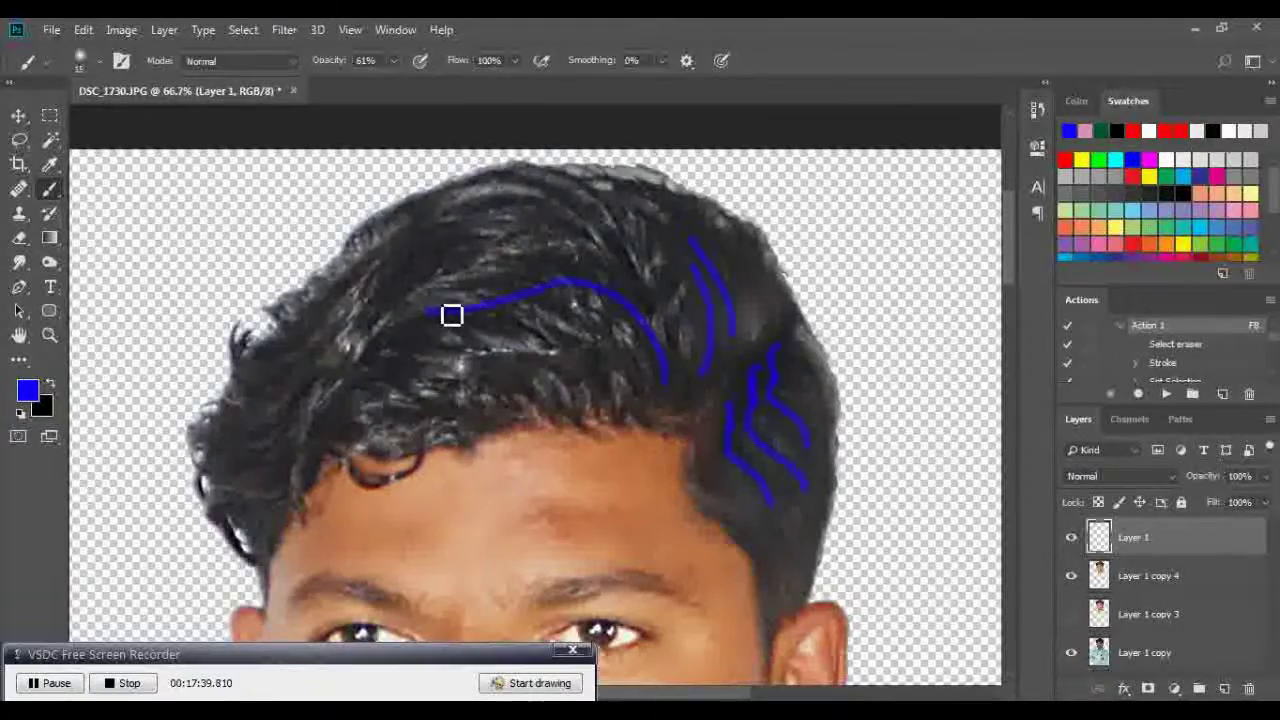
mouse_move(577, 412)
left_mouse_down()
mouse_move(569, 386)
mouse_move(427, 361)
left_mouse_up()
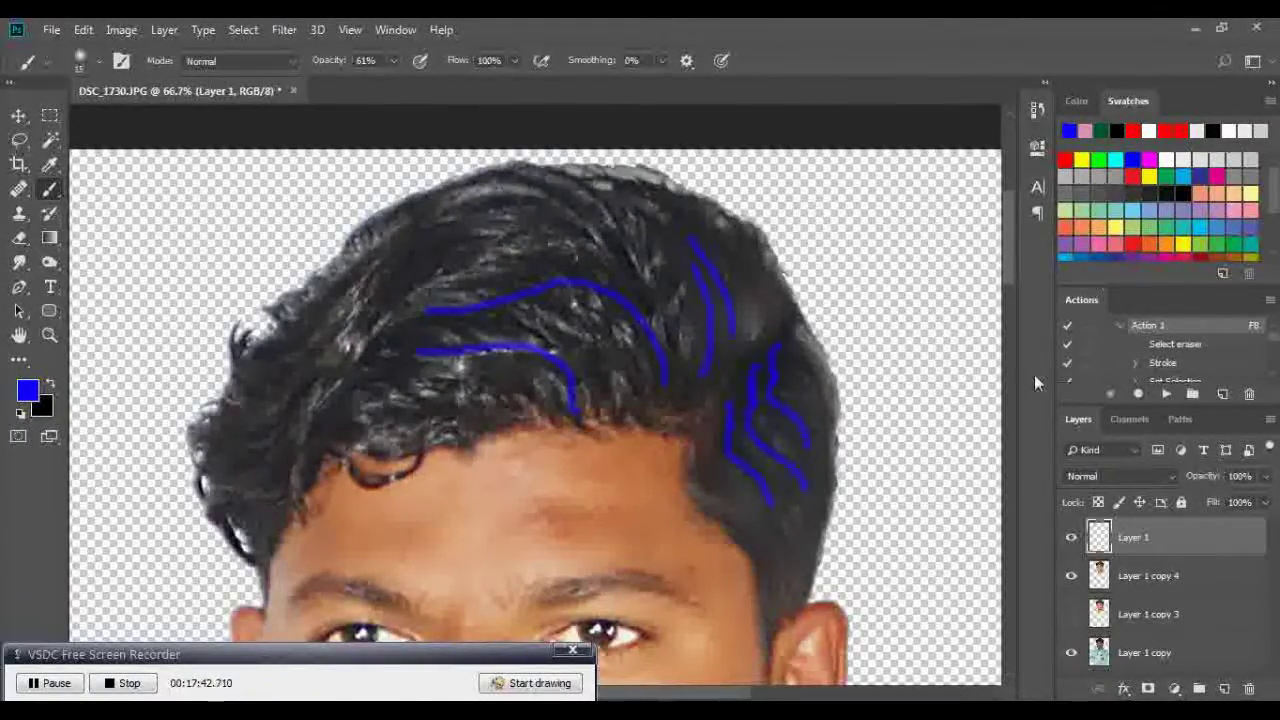
Paint red strands across the left, right and upper hair
left_click(1065, 160)
left_click_drag(610, 381, 425, 314)
left_click_drag(308, 355, 425, 315)
left_click_drag(493, 404, 310, 430)
left_click_drag(450, 425, 320, 457)
left_click_drag(422, 364, 300, 400)
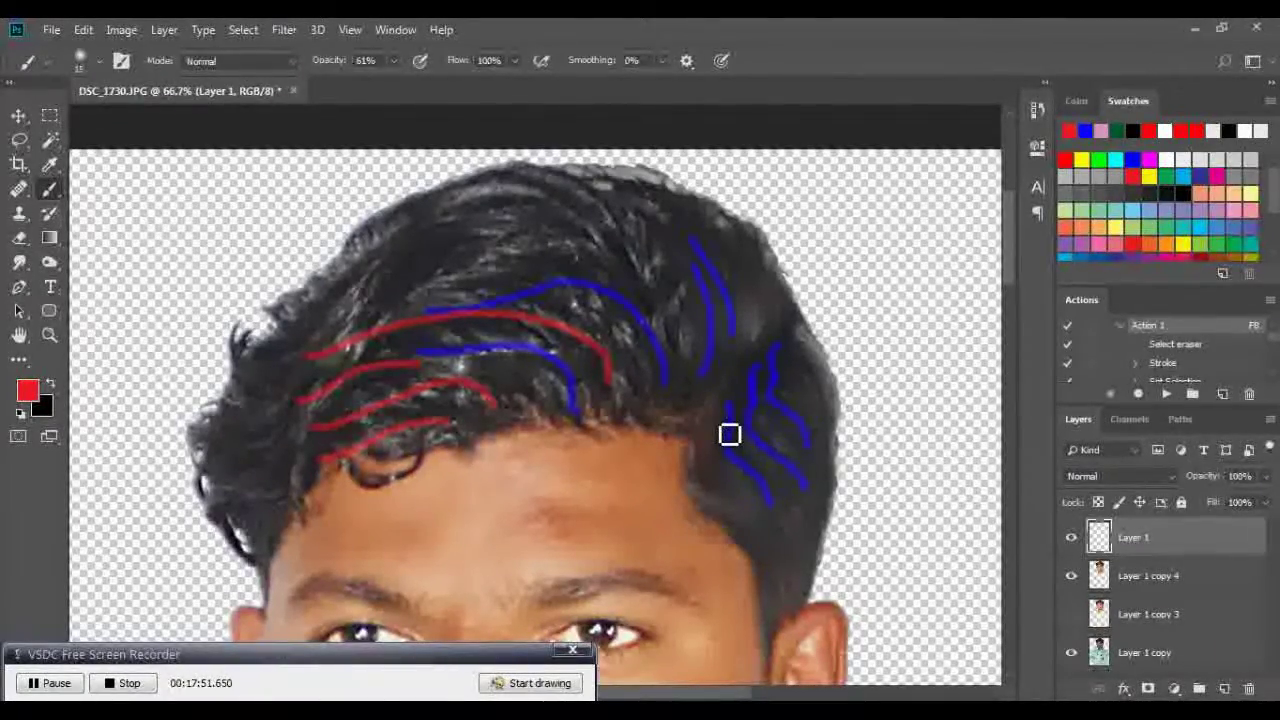
left_click_drag(740, 393, 778, 494)
left_click_drag(758, 372, 789, 440)
left_click_drag(786, 348, 815, 446)
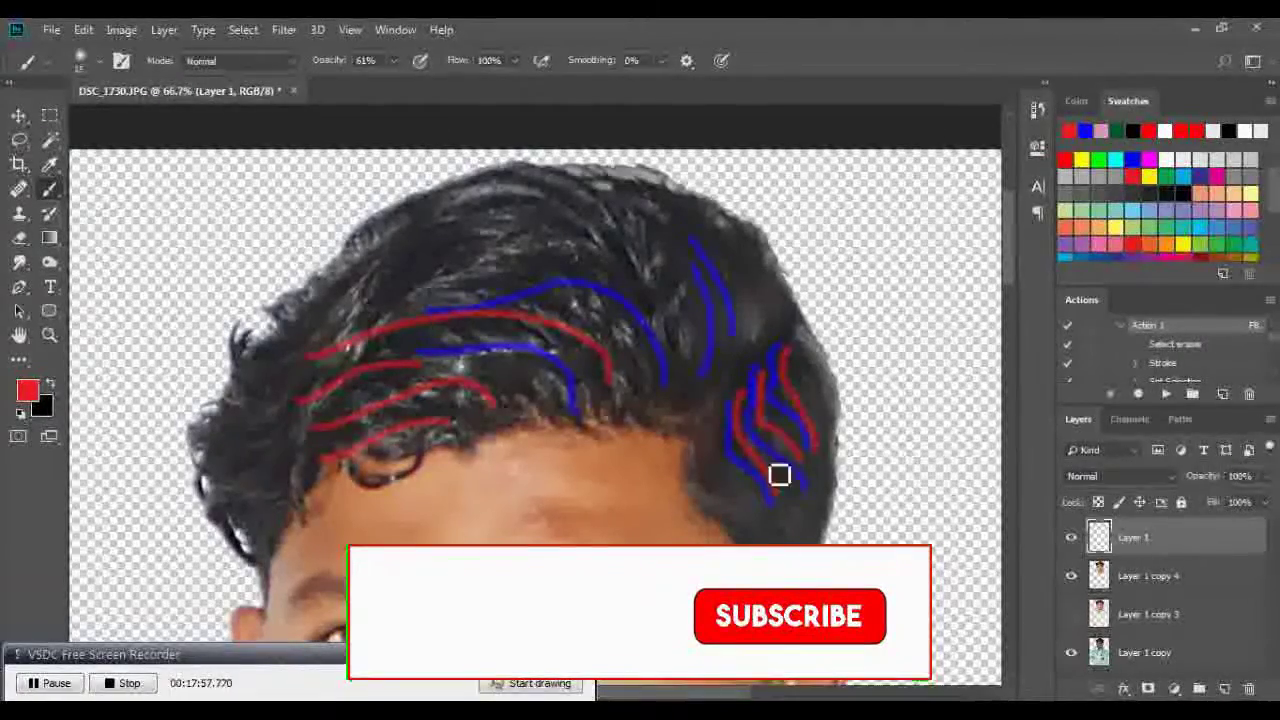
left_click_drag(700, 440, 763, 515)
mouse_move(685, 372)
left_mouse_down()
mouse_move(679, 336)
mouse_move(586, 191)
left_mouse_up()
left_click_drag(694, 260, 740, 344)
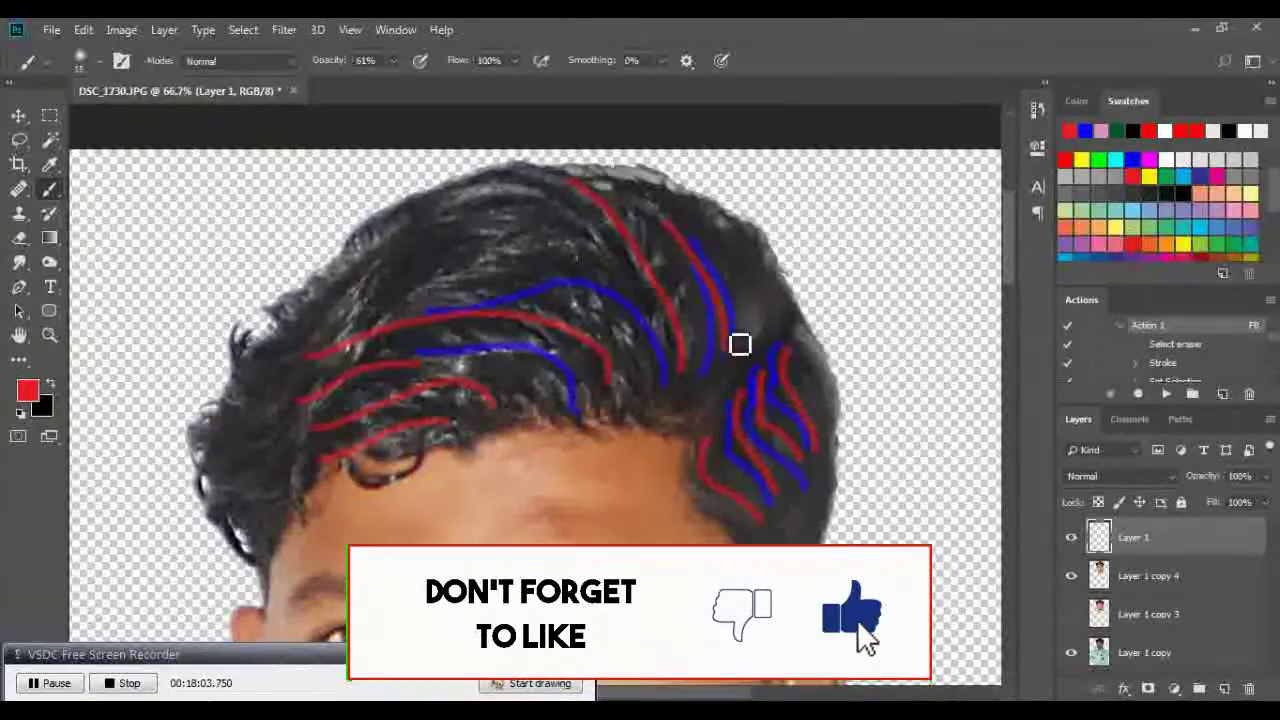
mouse_move(635, 292)
left_mouse_down()
mouse_move(586, 263)
mouse_move(357, 307)
left_mouse_up()
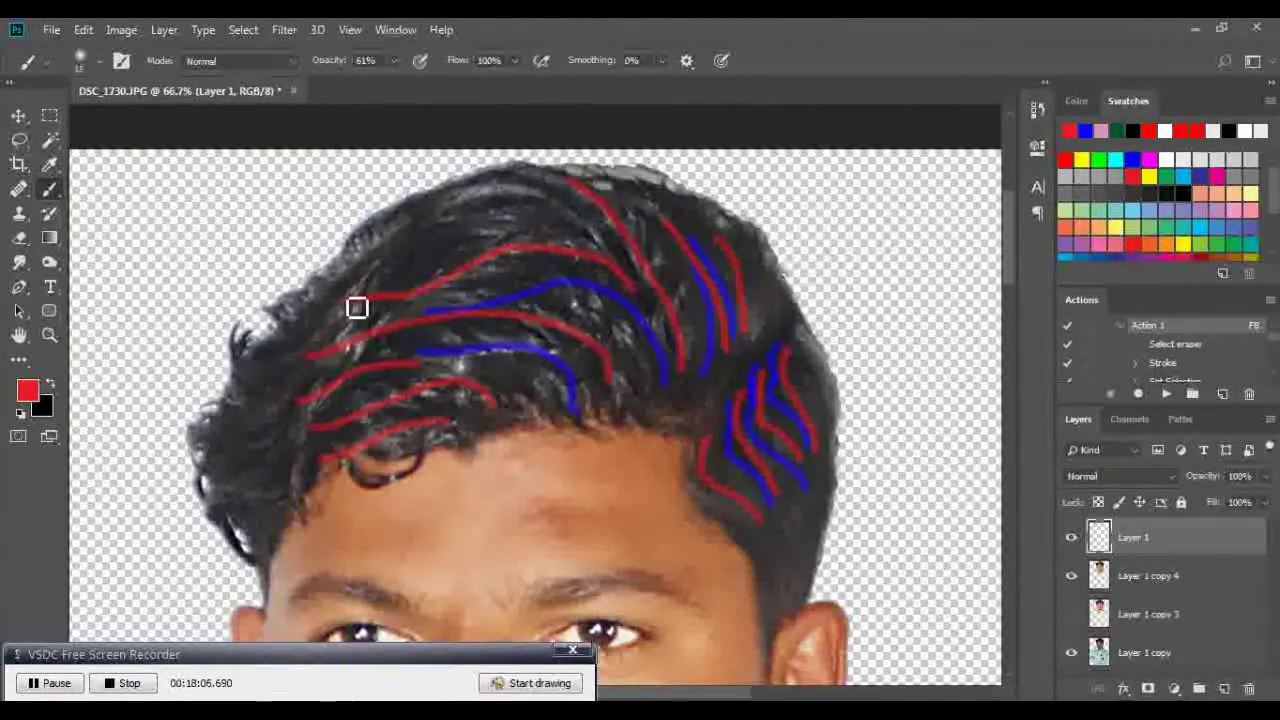
Paint light yellow strands along the upper and left-side hair
left_click(1116, 227)
mouse_move(632, 264)
left_mouse_down()
mouse_move(571, 226)
mouse_move(380, 247)
left_mouse_up()
left_click_drag(520, 228, 252, 347)
left_click_drag(381, 367, 235, 428)
left_click_drag(325, 438, 213, 466)
Lower the strand layer's fill to 40% and begin smudging the strands
left_click_drag(1264, 503, 1216, 525)
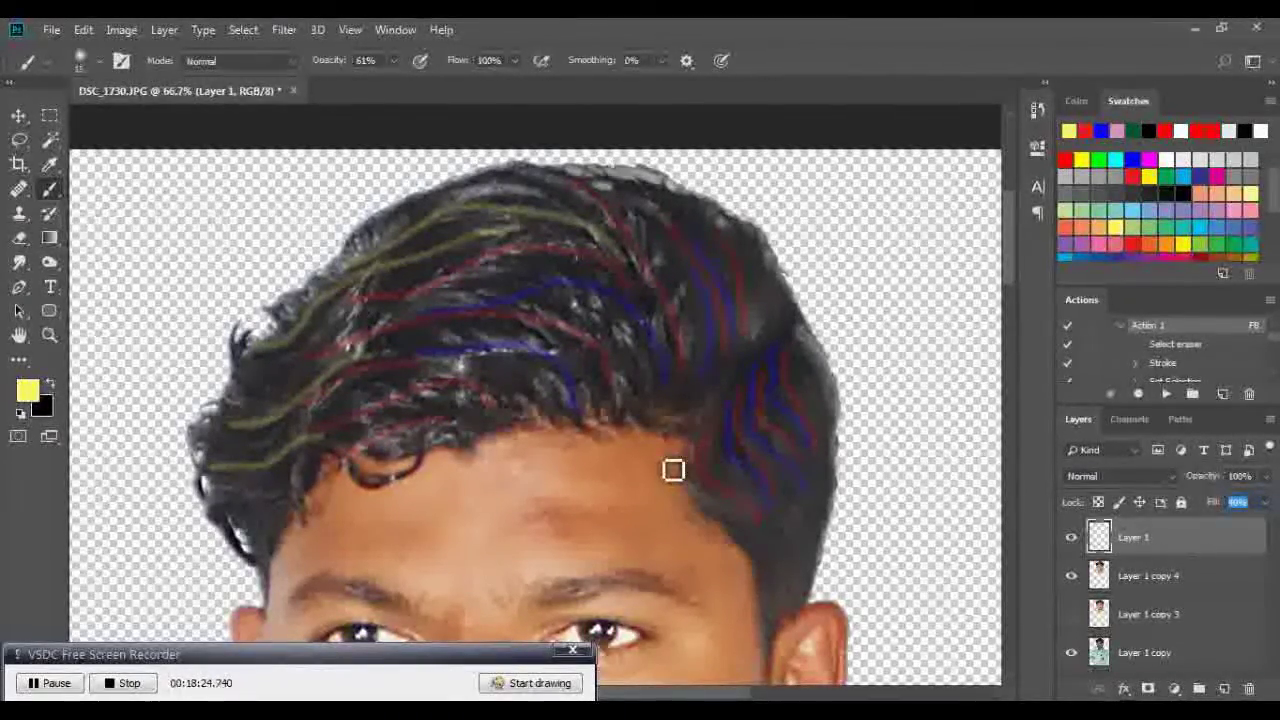
left_click(20, 263)
left_click_drag(779, 367, 786, 357)
left_click_drag(801, 425, 765, 384)
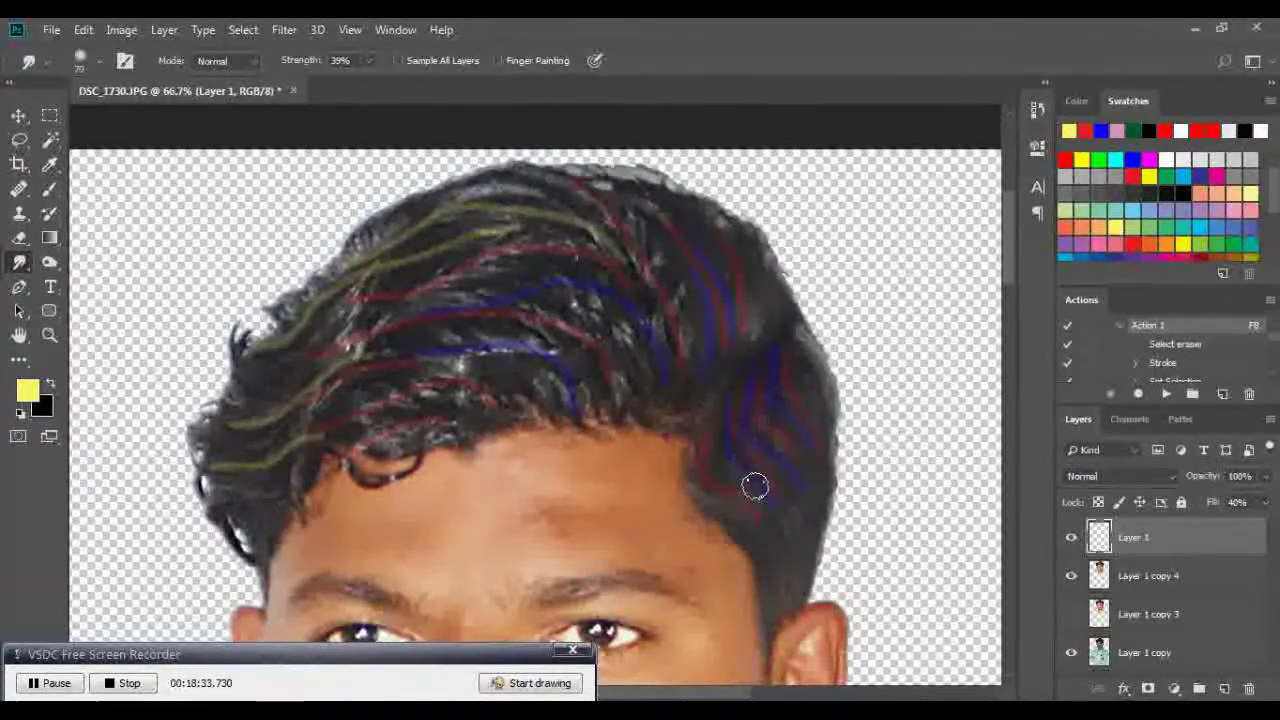
Smudge the blue and red streaks along the right hair edge
left_click_drag(713, 446, 757, 526)
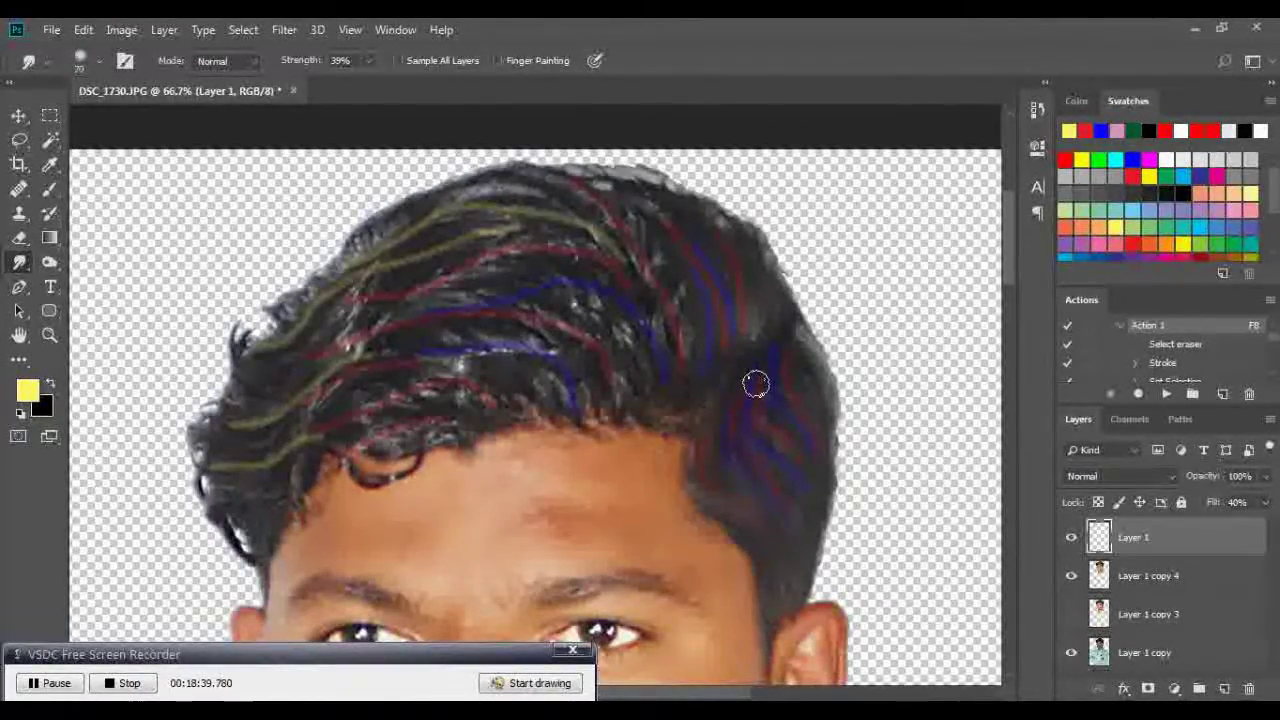
left_click_drag(751, 384, 797, 414)
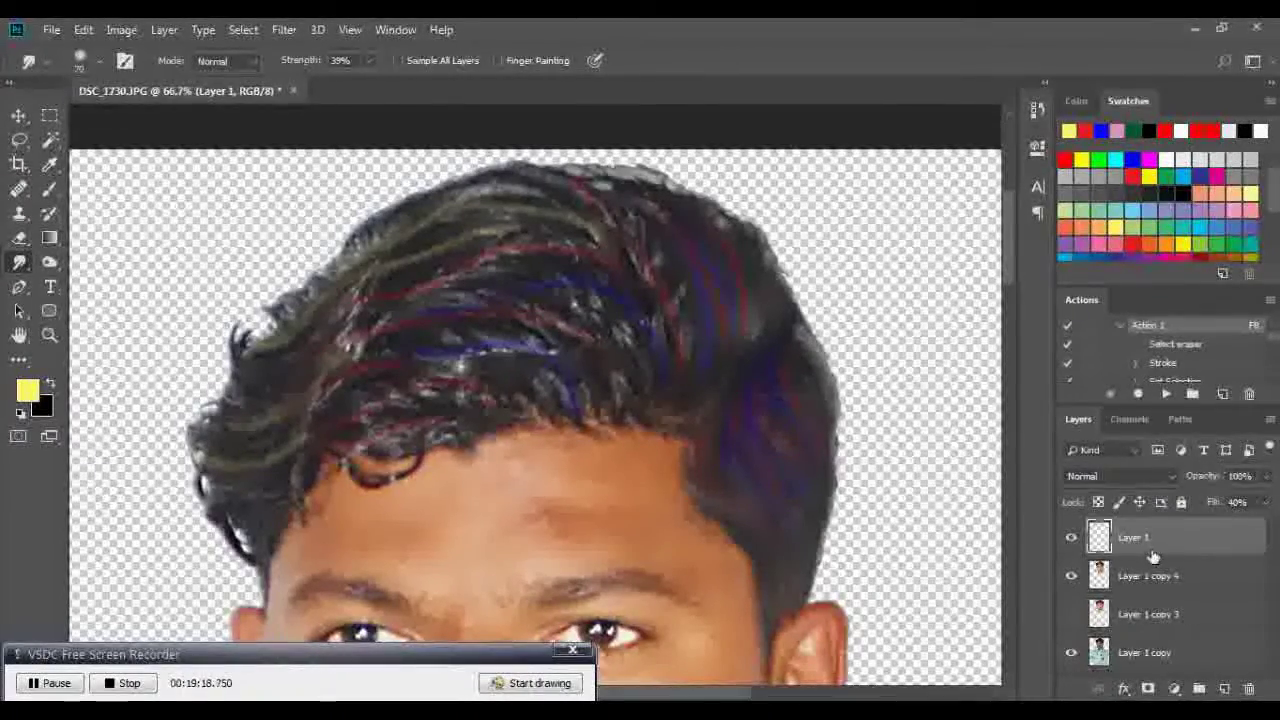
Merge the strand layer into Layer 1 copy 4, then smudge the right, top and left hair smooth
key("Delete")
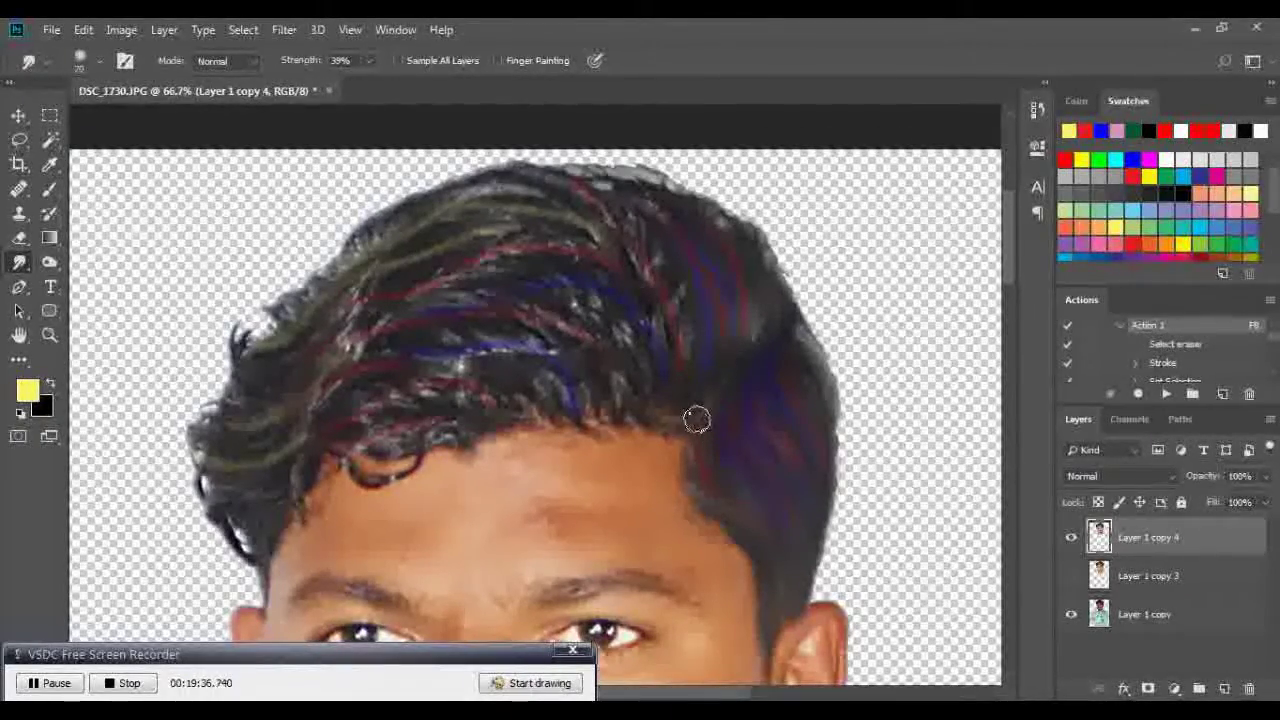
mouse_move(727, 371)
left_mouse_down()
mouse_move(754, 286)
mouse_move(720, 329)
mouse_move(737, 260)
mouse_move(793, 352)
left_mouse_up()
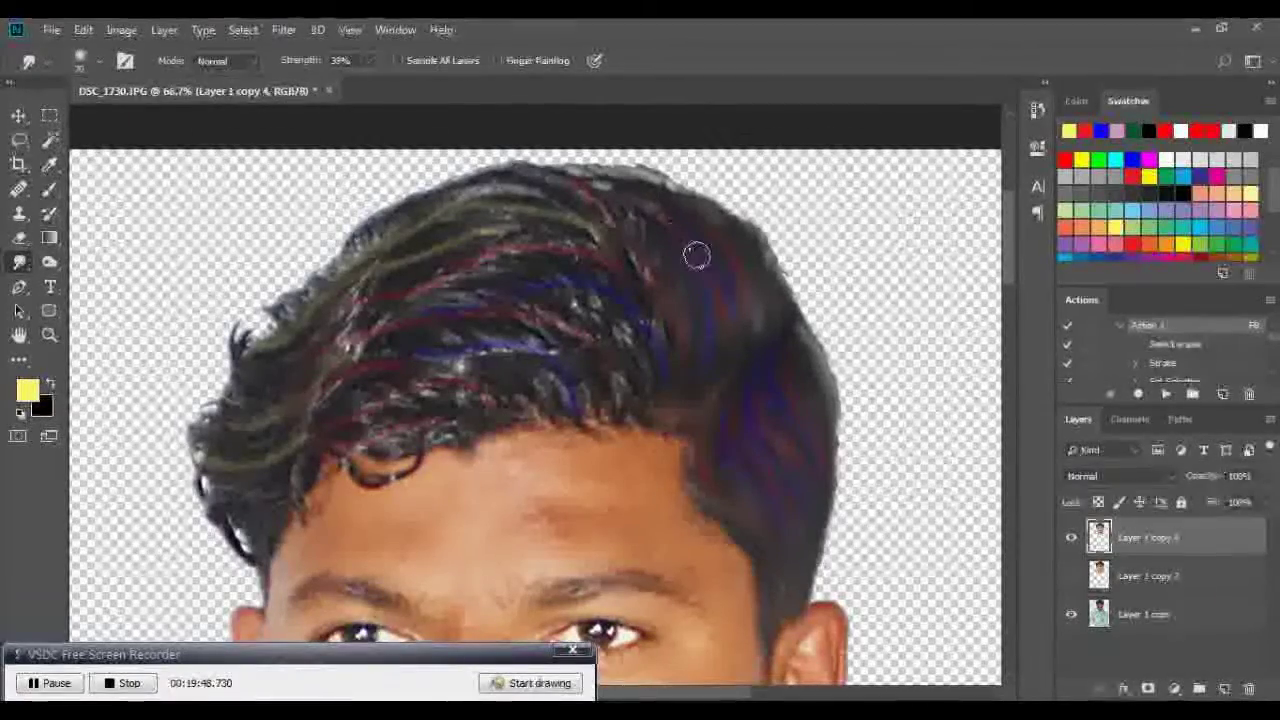
mouse_move(620, 228)
left_mouse_down()
mouse_move(543, 171)
mouse_move(663, 223)
mouse_move(676, 214)
left_mouse_up()
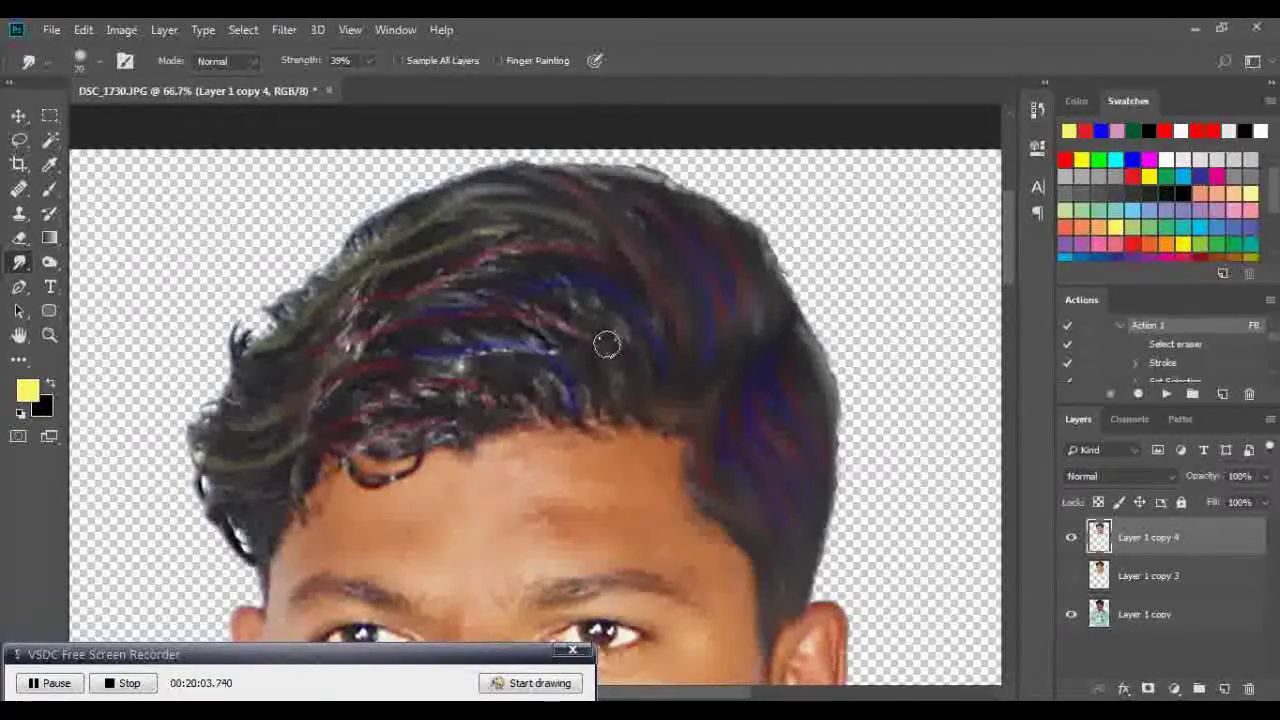
mouse_move(569, 380)
left_mouse_down()
mouse_move(630, 347)
mouse_move(531, 277)
mouse_move(489, 277)
mouse_move(571, 263)
mouse_move(560, 240)
mouse_move(523, 223)
mouse_move(491, 249)
mouse_move(437, 217)
mouse_move(367, 238)
mouse_move(285, 306)
mouse_move(357, 280)
mouse_move(260, 340)
mouse_move(302, 342)
mouse_move(423, 289)
mouse_move(371, 294)
mouse_move(486, 266)
mouse_move(469, 317)
mouse_move(423, 300)
mouse_move(463, 311)
mouse_move(514, 380)
mouse_move(391, 331)
mouse_move(551, 403)
mouse_move(471, 375)
mouse_move(500, 420)
mouse_move(314, 366)
mouse_move(226, 400)
mouse_move(465, 420)
mouse_move(334, 394)
mouse_move(462, 440)
mouse_move(370, 450)
mouse_move(430, 436)
mouse_move(350, 470)
mouse_move(464, 446)
mouse_move(406, 420)
mouse_move(371, 449)
mouse_move(277, 442)
mouse_move(236, 405)
mouse_move(210, 428)
mouse_move(254, 421)
mouse_move(372, 473)
mouse_move(303, 451)
mouse_move(300, 506)
mouse_move(278, 519)
mouse_move(269, 489)
mouse_move(251, 509)
mouse_move(240, 483)
mouse_move(215, 515)
left_mouse_up()
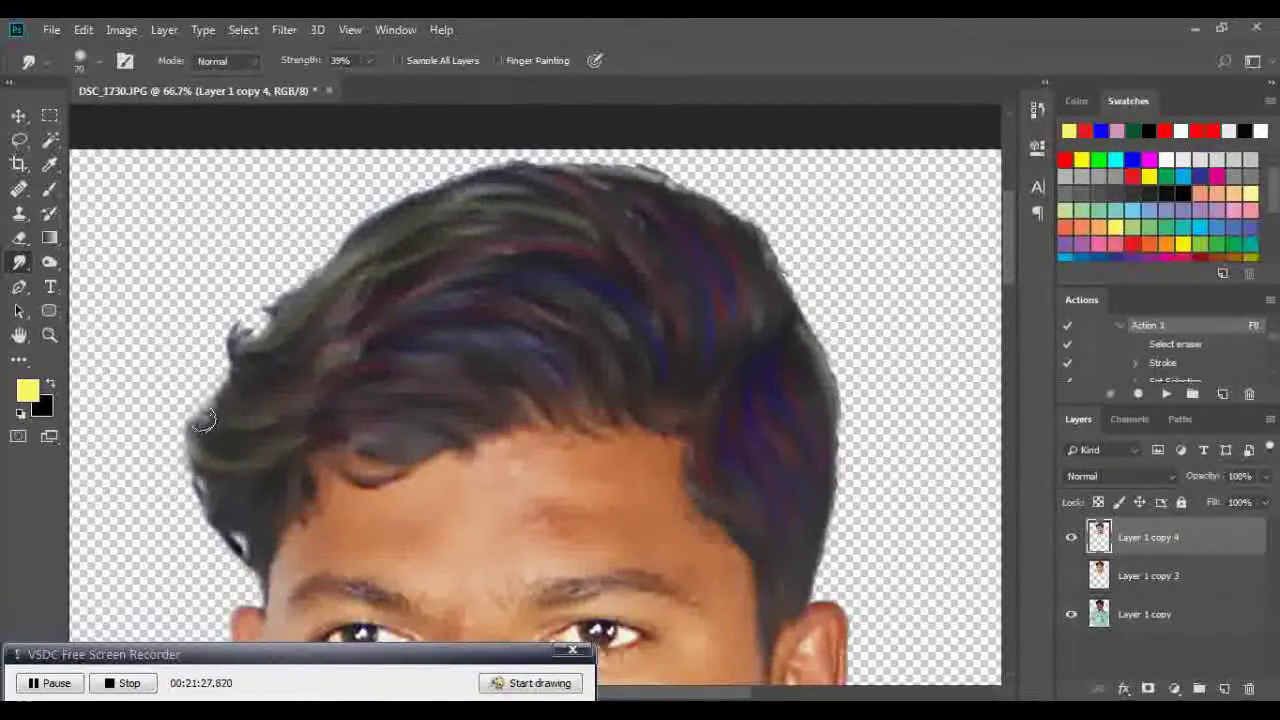
left_click_drag(235, 417, 200, 398)
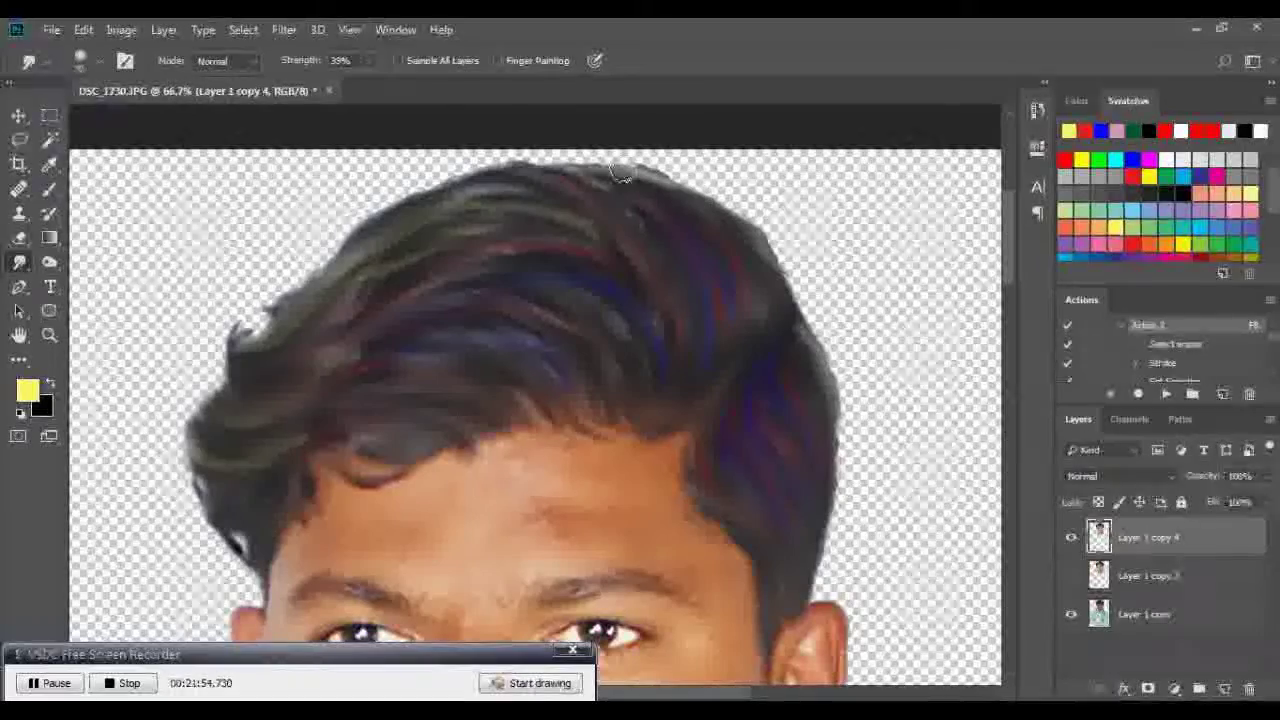
Pan the face into view and switch to full-screen canvas mode
mouse_move(487, 413)
left_mouse_down()
mouse_move(557, 323)
mouse_move(572, 278)
left_mouse_up()
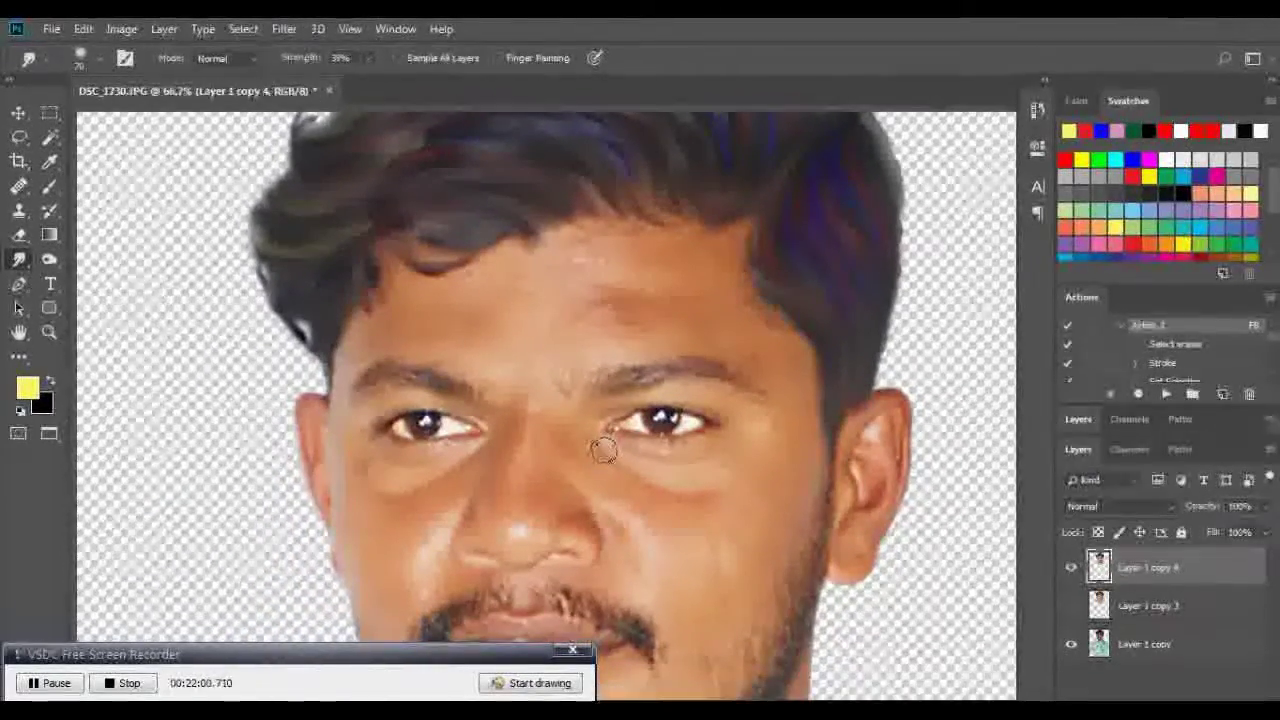
key("f")
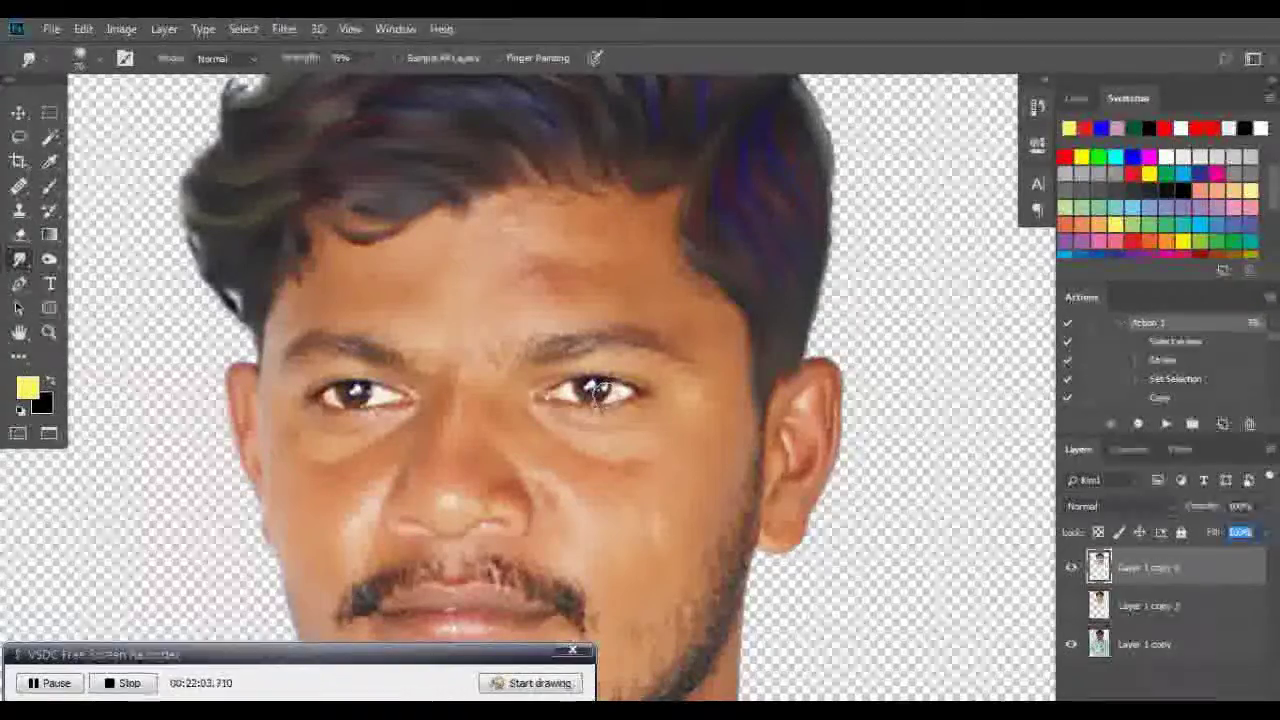
Zoom into the forehead and smudge away the reddish crease above the eyebrow
key("f")
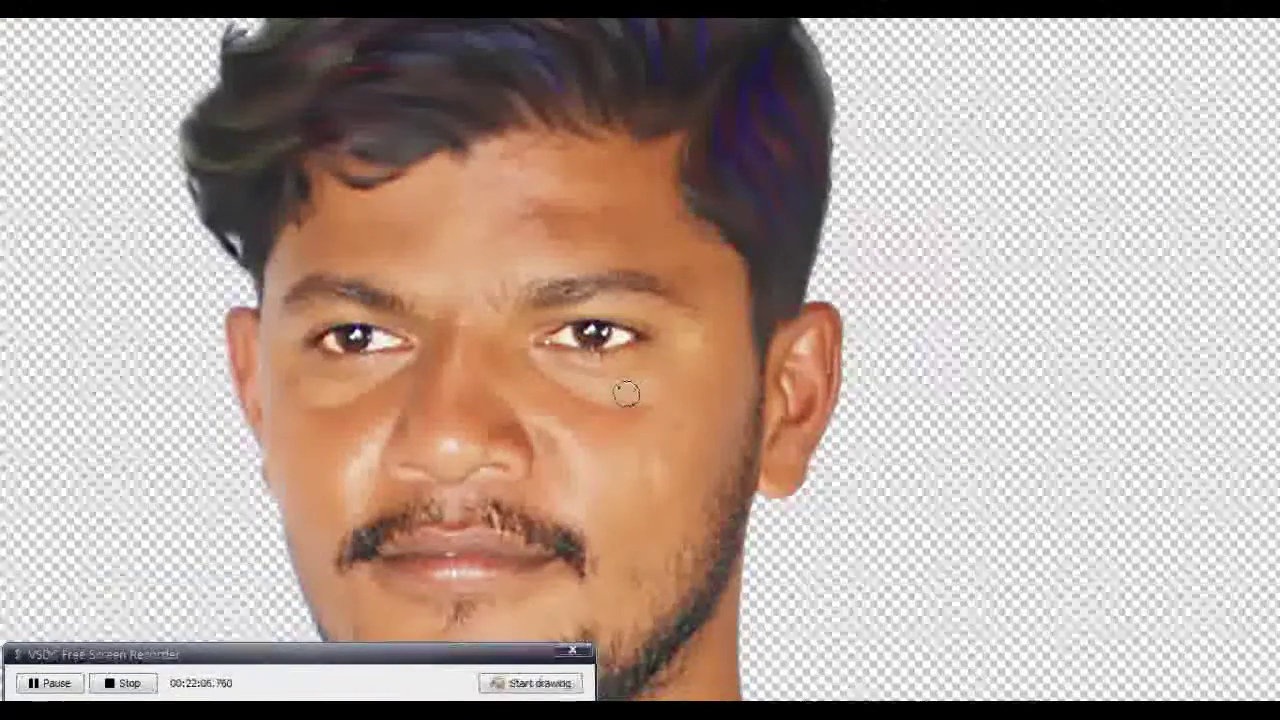
scroll(569, 391, "up", 2)
scroll(691, 514, "up", 3)
scroll(691, 514, "down", 2)
scroll(811, 429, "down", 2)
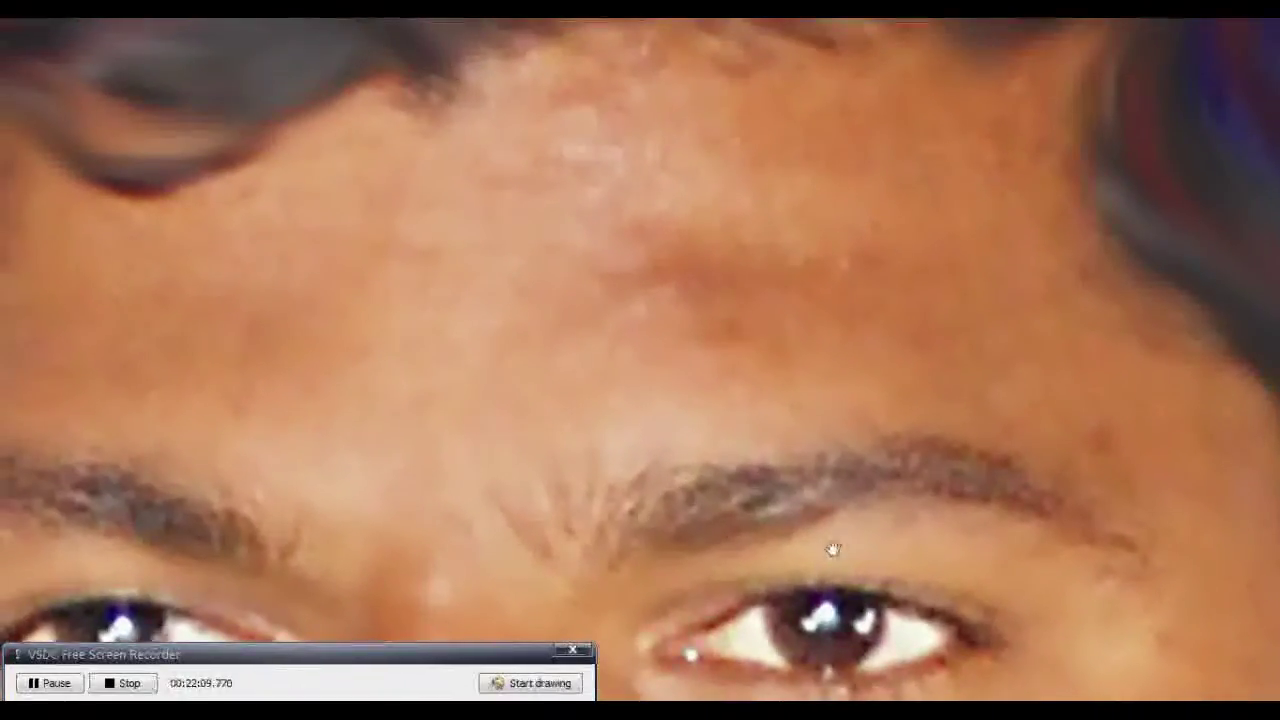
scroll(829, 540, "down", 2)
scroll(835, 480, "up", 1)
scroll(800, 423, "up", 2)
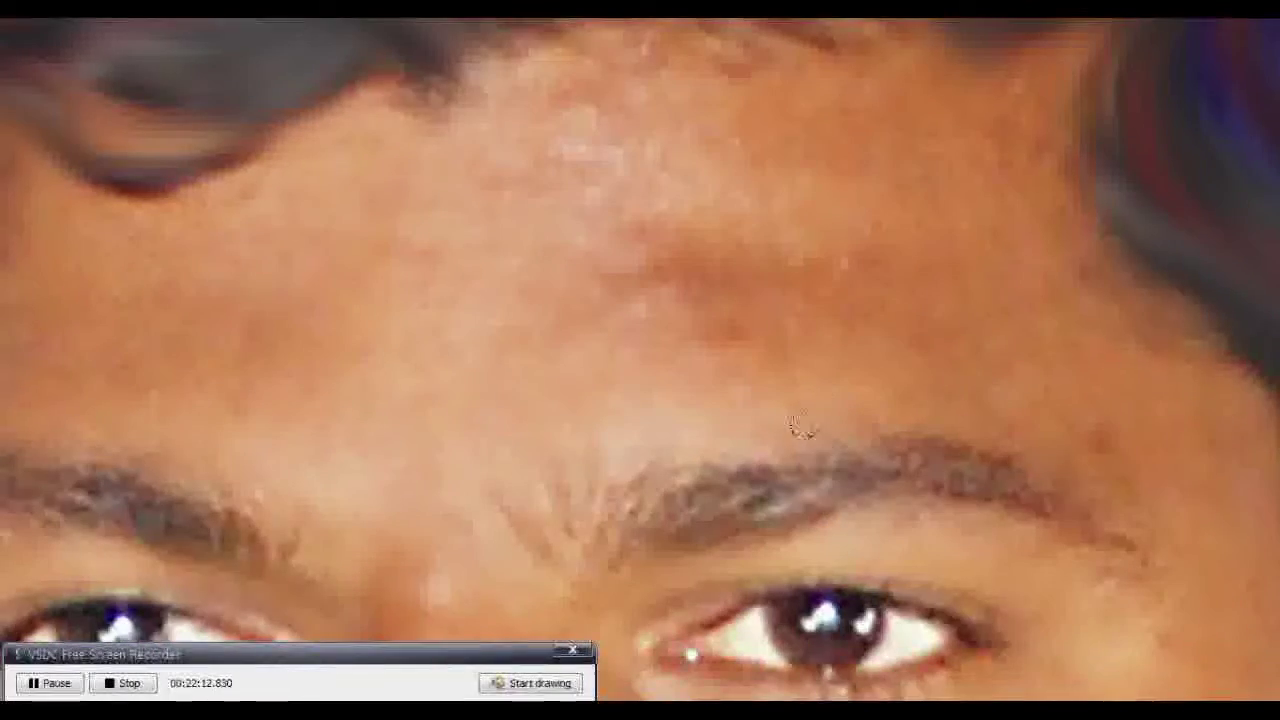
scroll(849, 431, "up", 2)
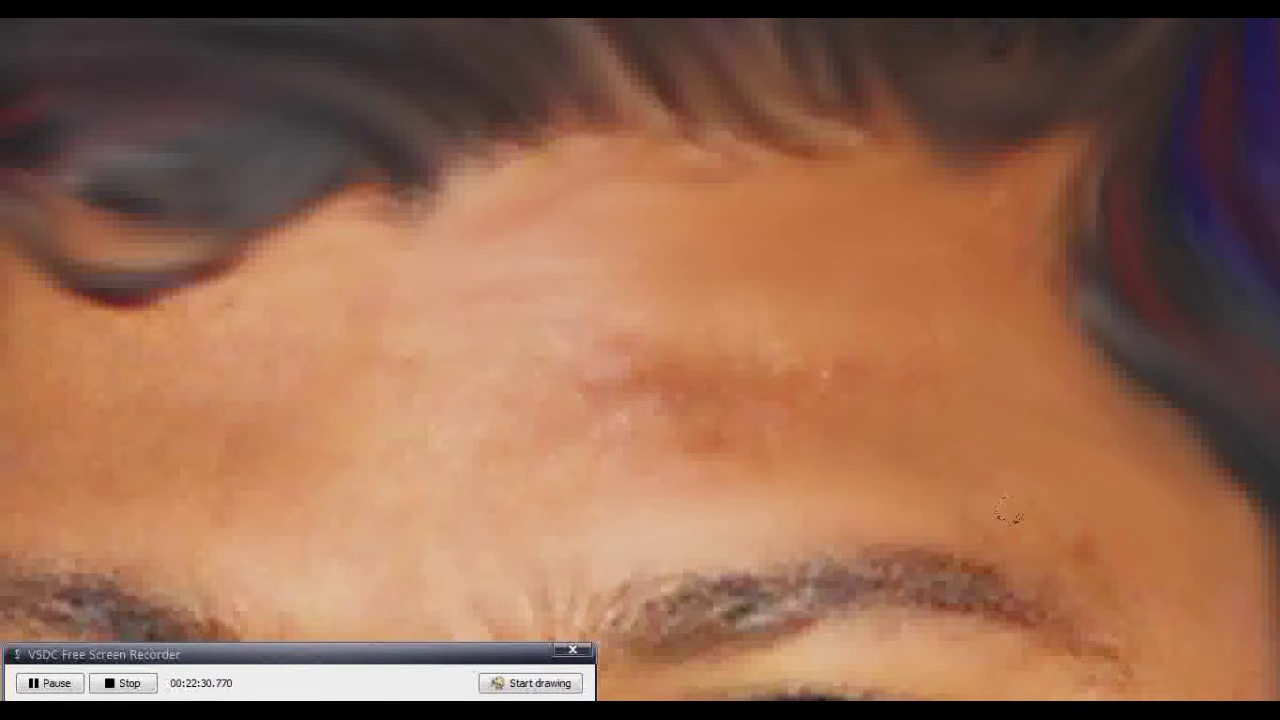
left_click_drag(610, 415, 800, 335)
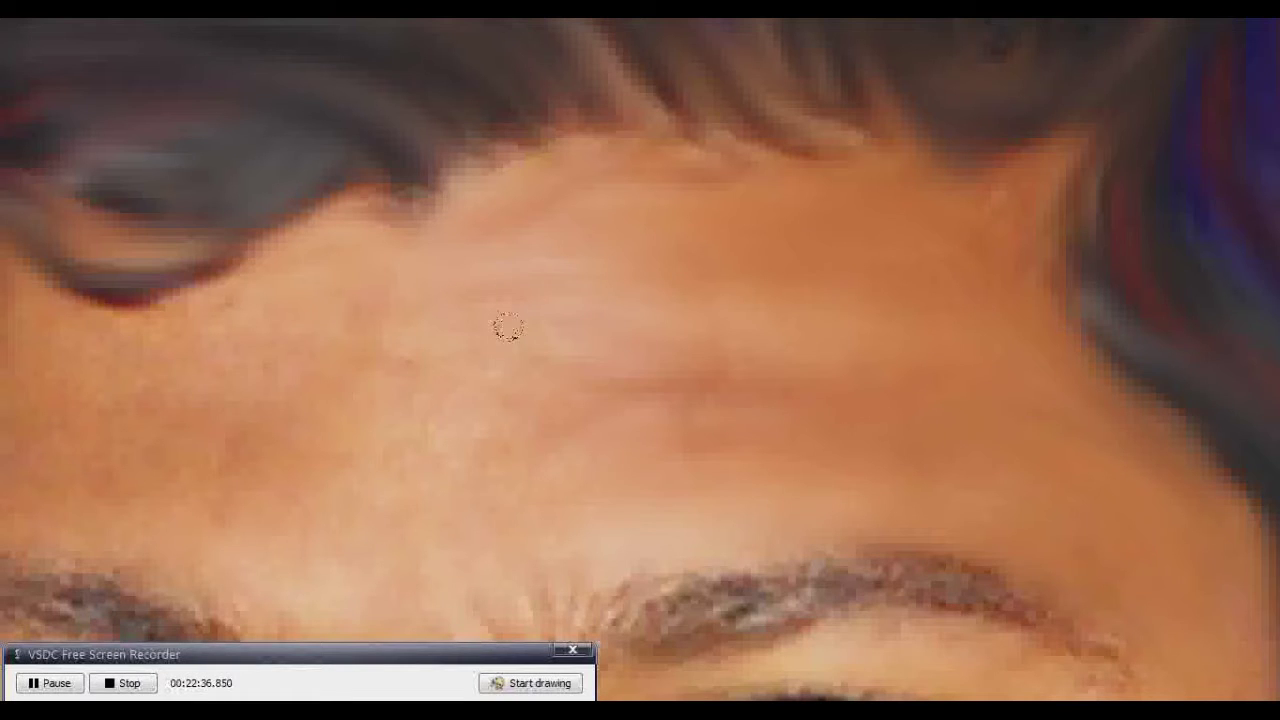
left_click_drag(600, 362, 811, 370)
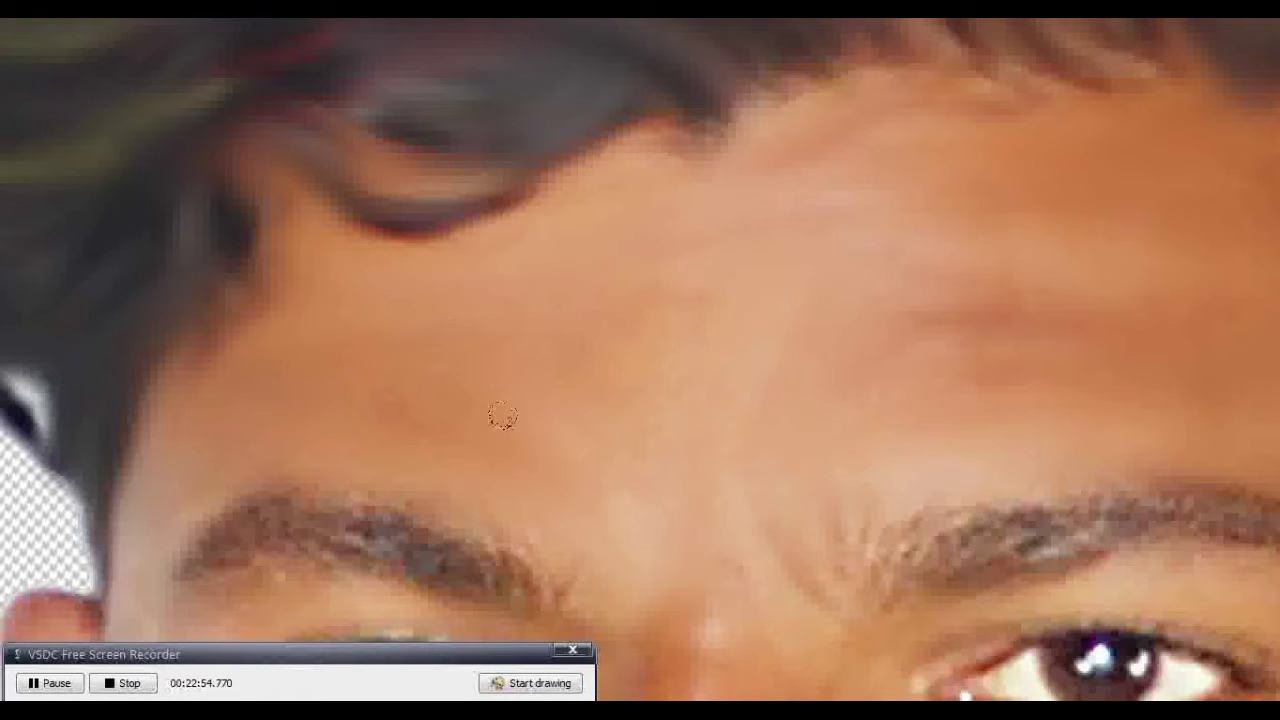
left_click_drag(563, 487, 810, 225)
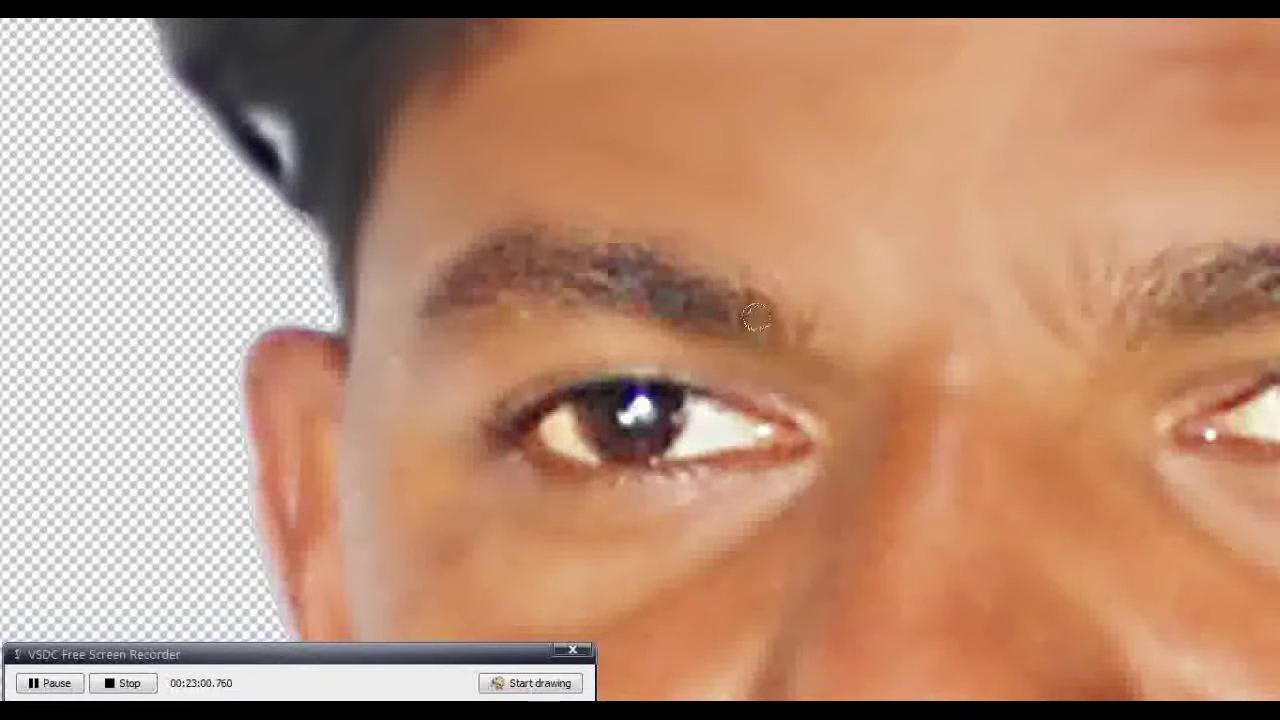
Smudge along the eyebrow and its tail, then smooth the nose bridge and under-brow skin
left_click_drag(696, 308, 606, 280)
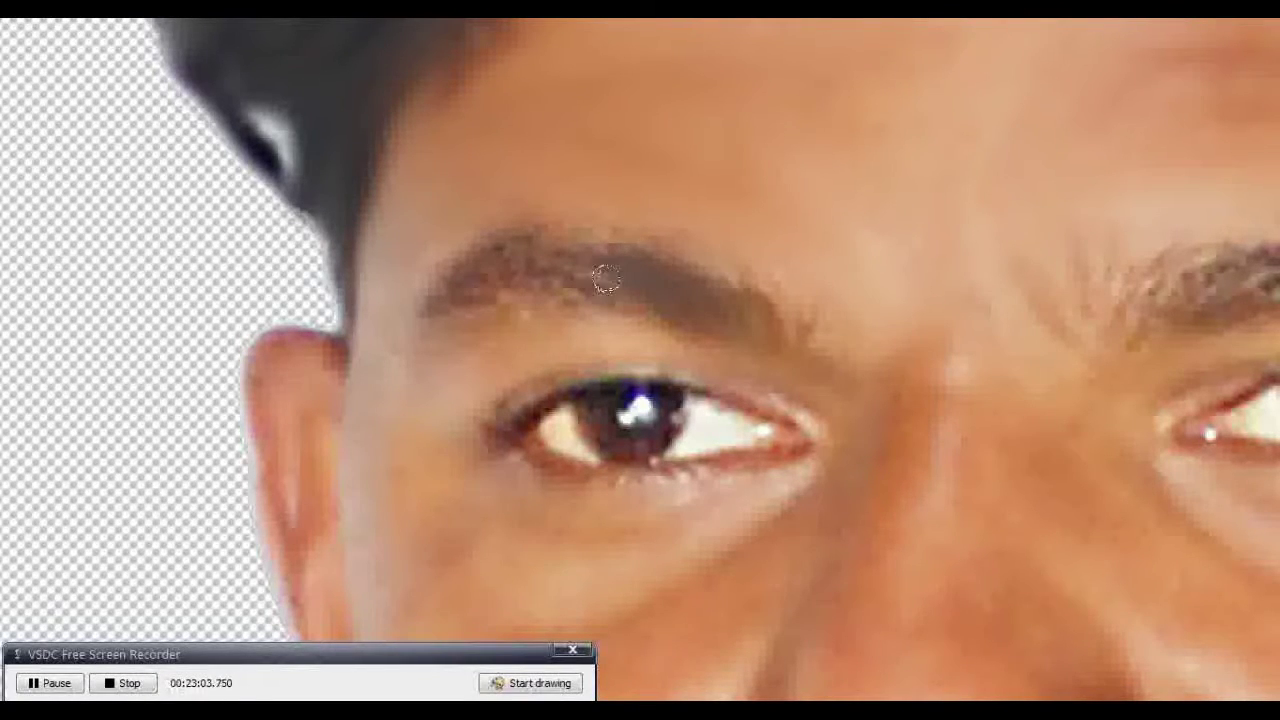
left_click_drag(782, 322, 719, 268)
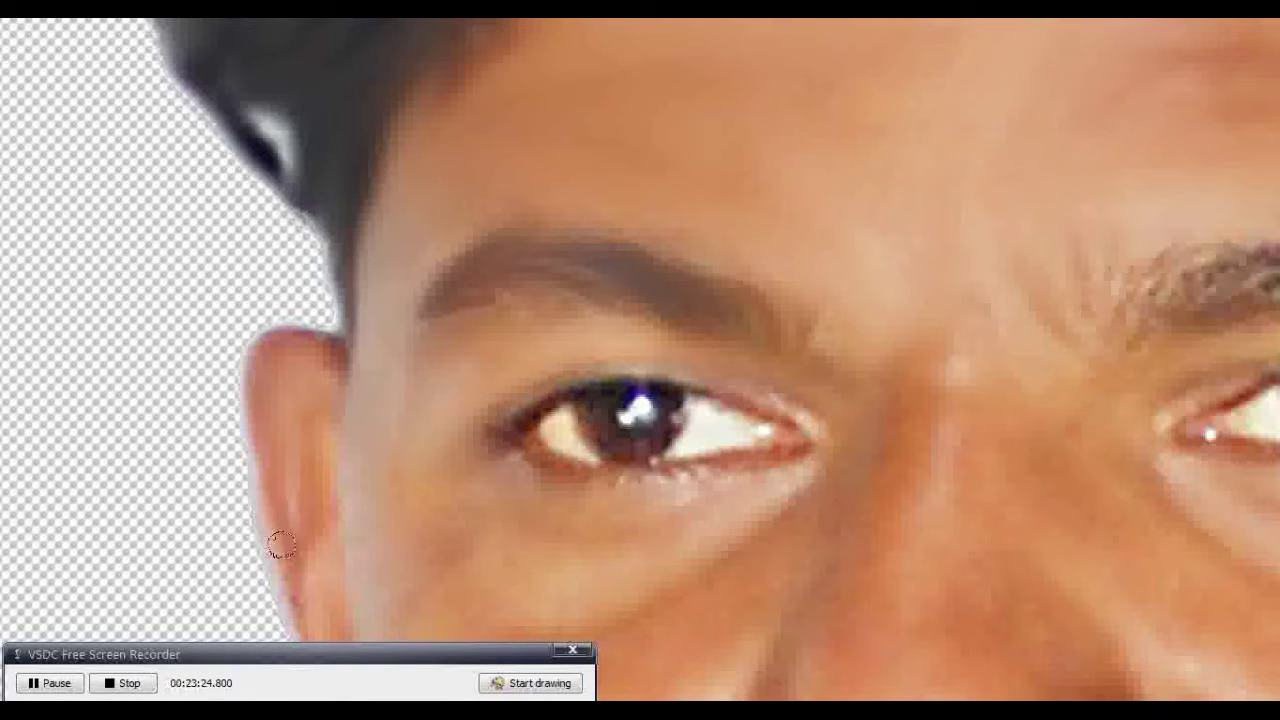
scroll(304, 460, "down", 2)
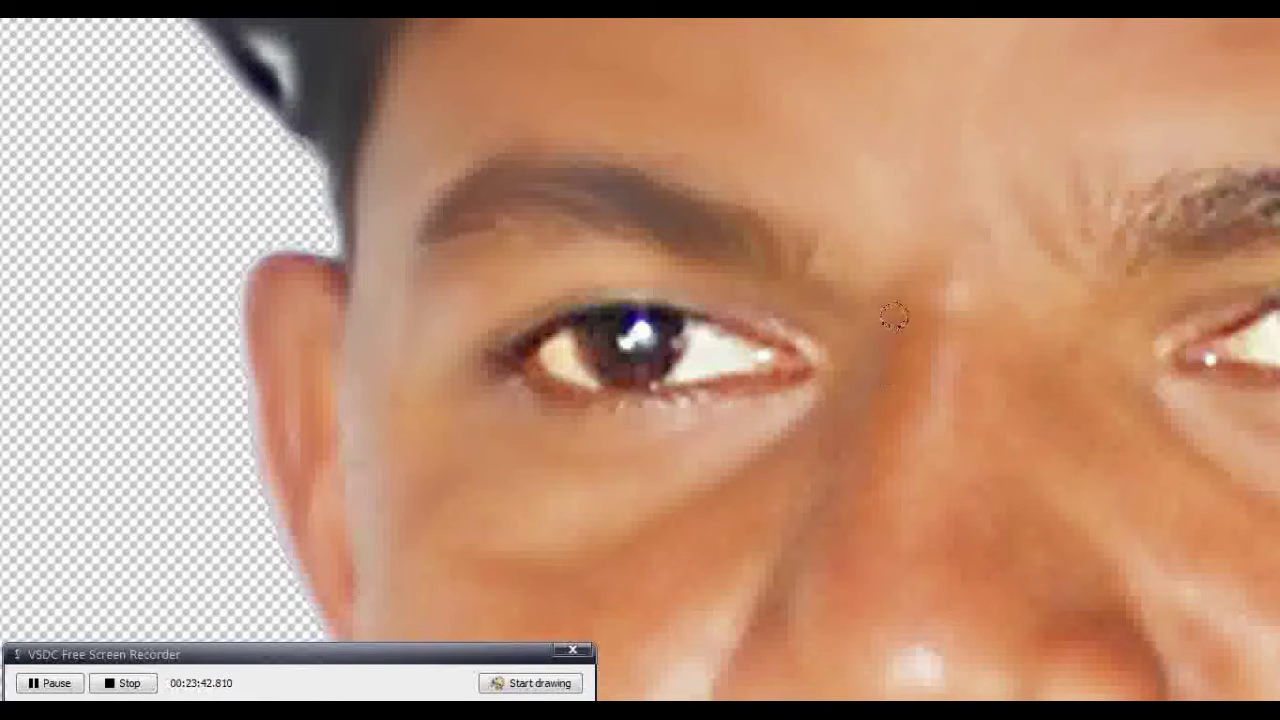
left_click_drag(947, 290, 940, 322)
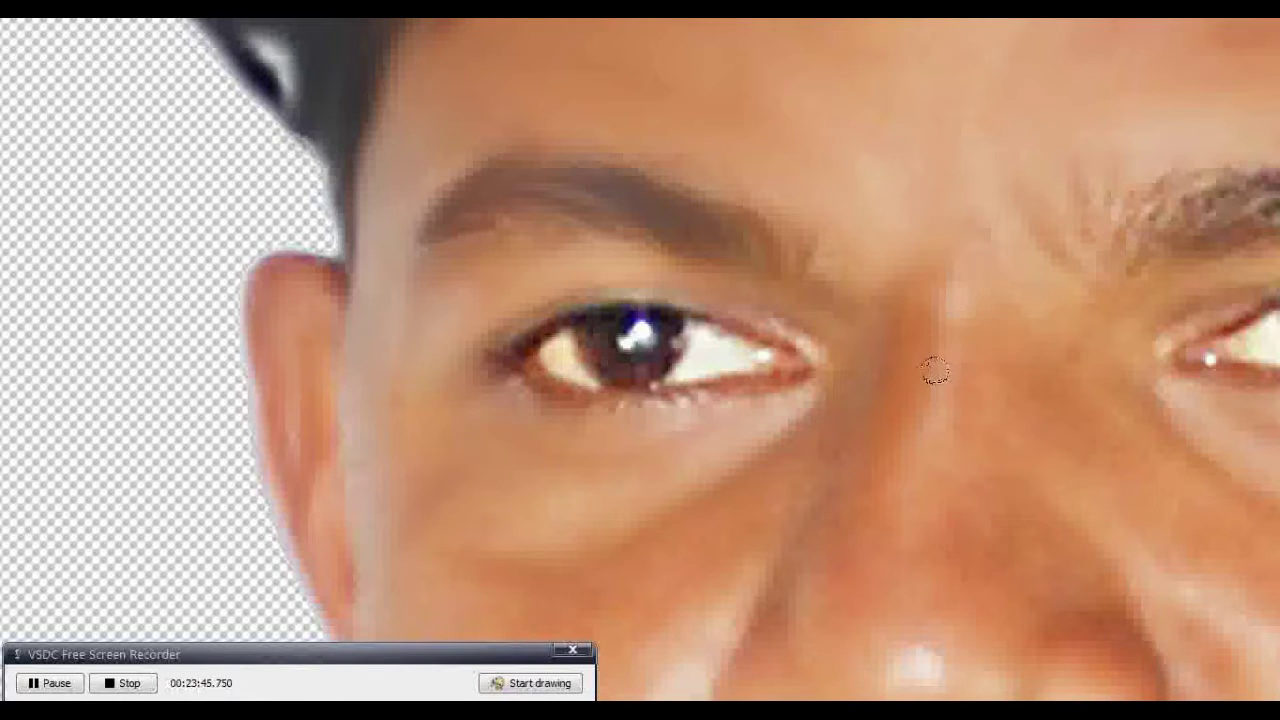
left_click_drag(794, 210, 809, 277)
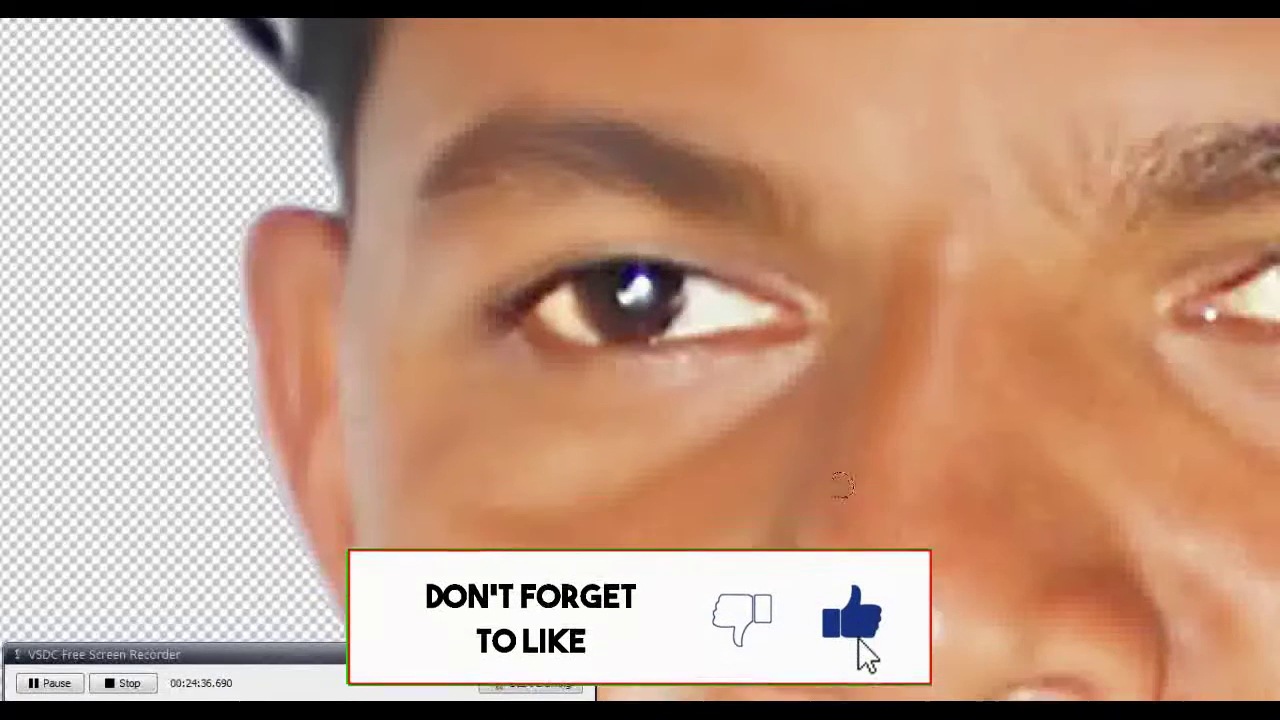
Scroll down from the eyes to the moustache and lips
scroll(862, 408, "down", 2)
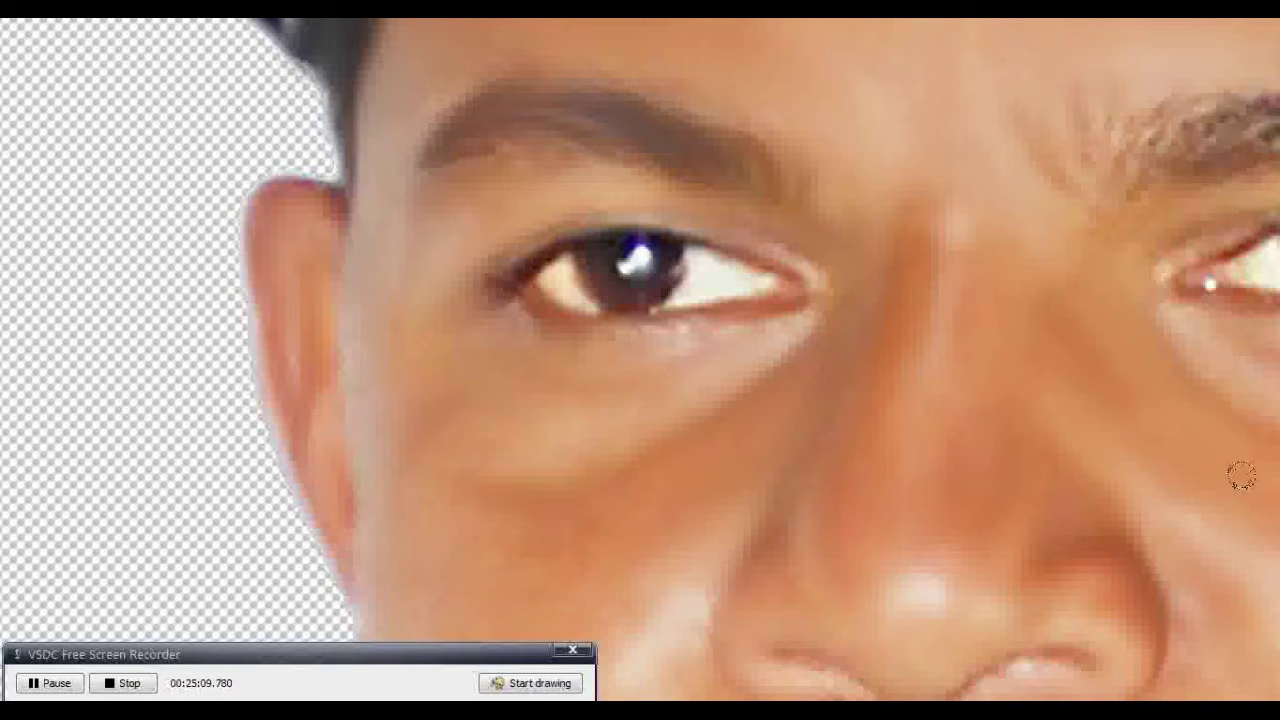
scroll(883, 531, "down", 3)
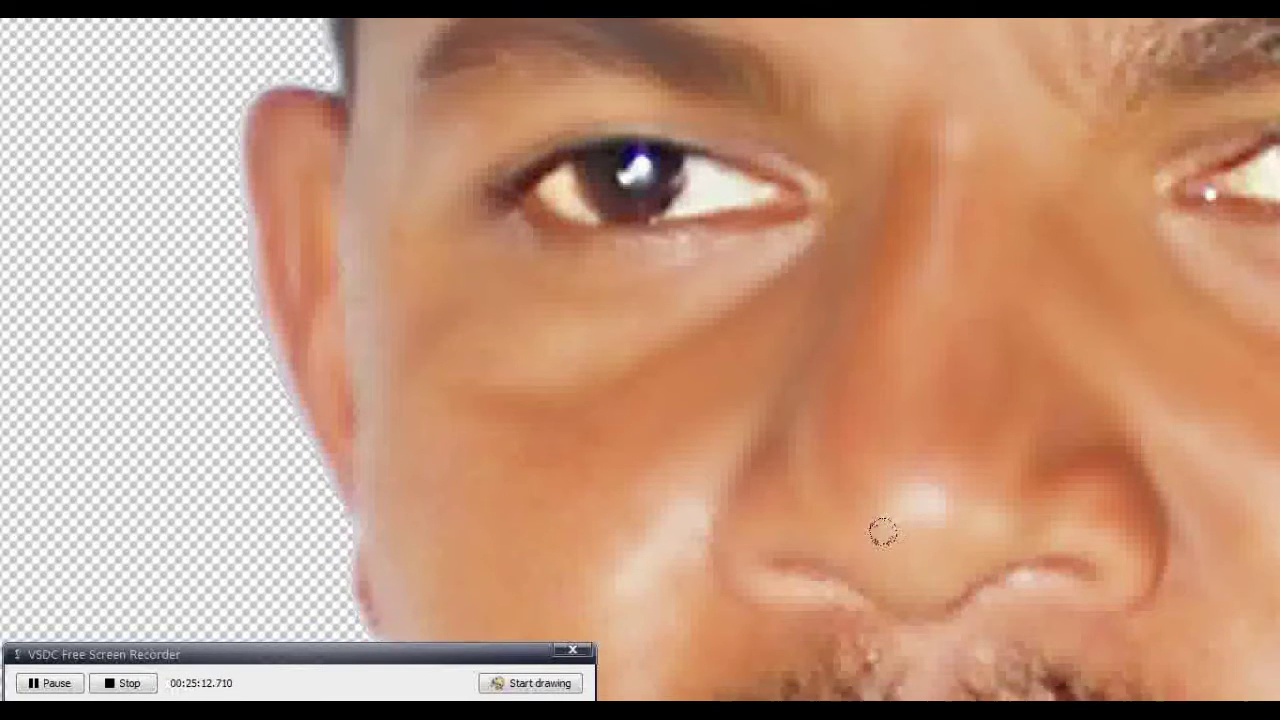
scroll(820, 515, "down", 1)
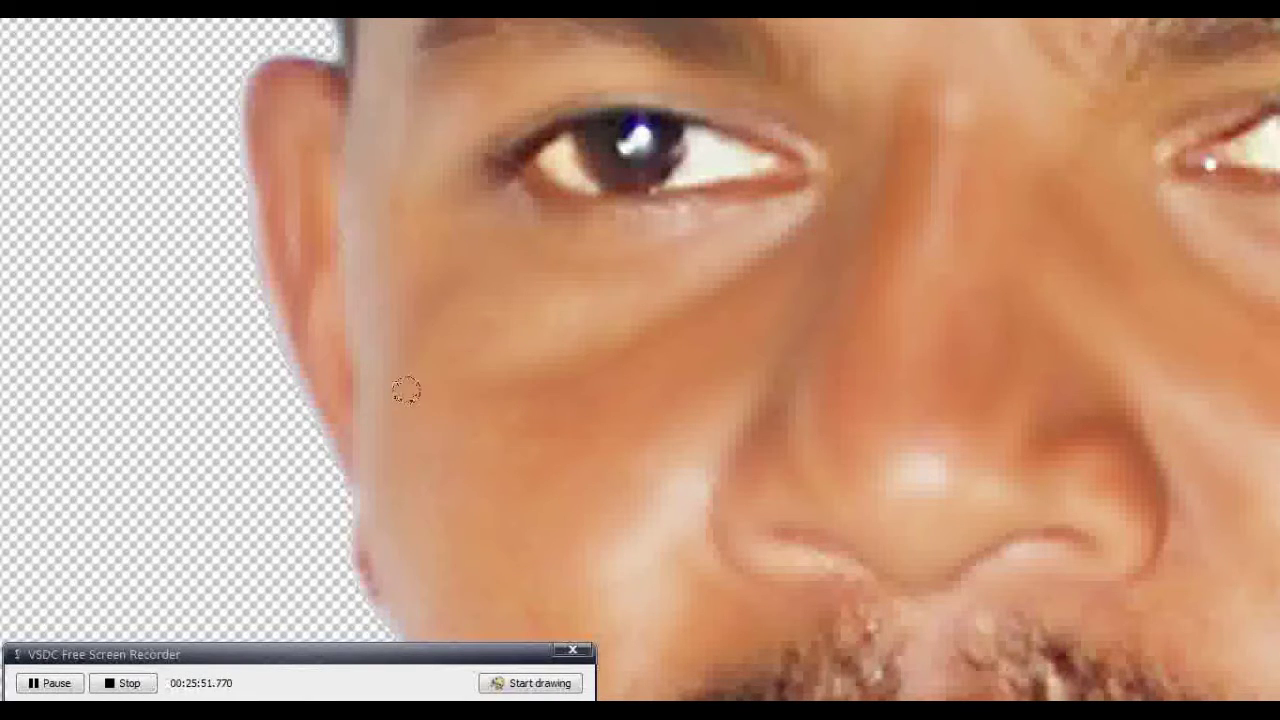
scroll(530, 459, "down", 3)
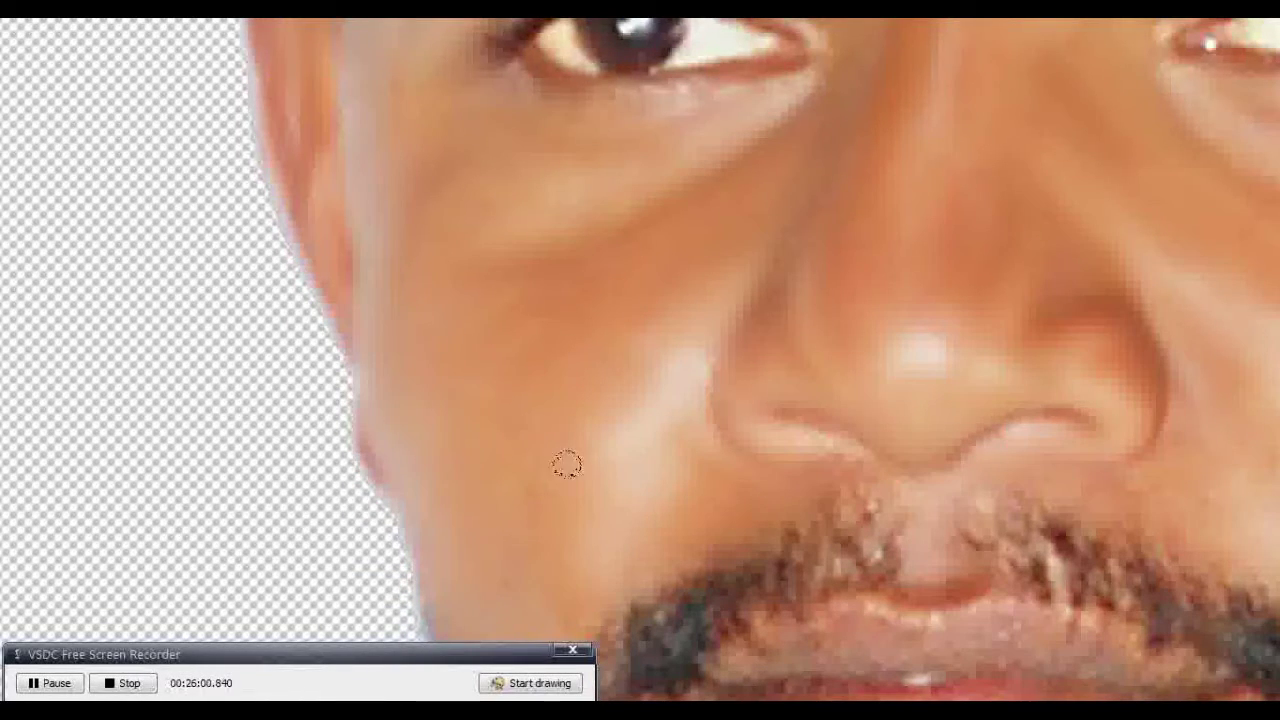
scroll(570, 500, "down", 3)
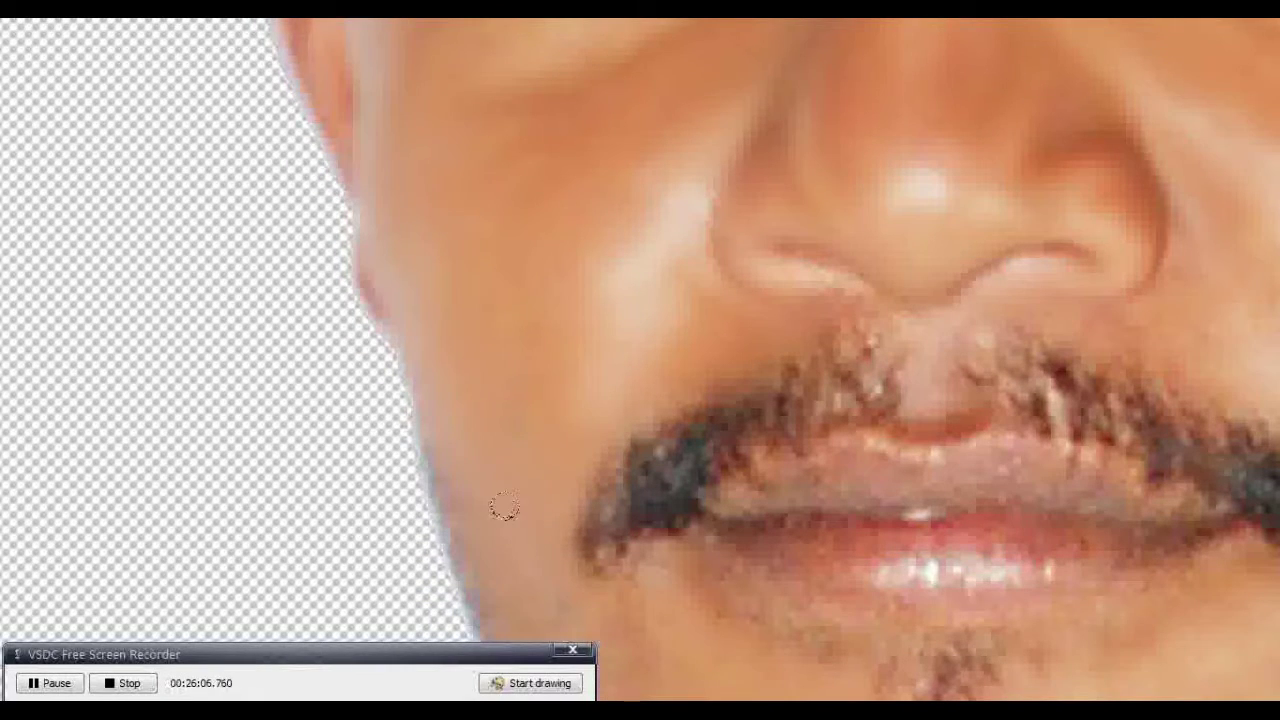
Smudge the mouth-corner shading and the moustache hairs under the nose
scroll(505, 460, "down", 3)
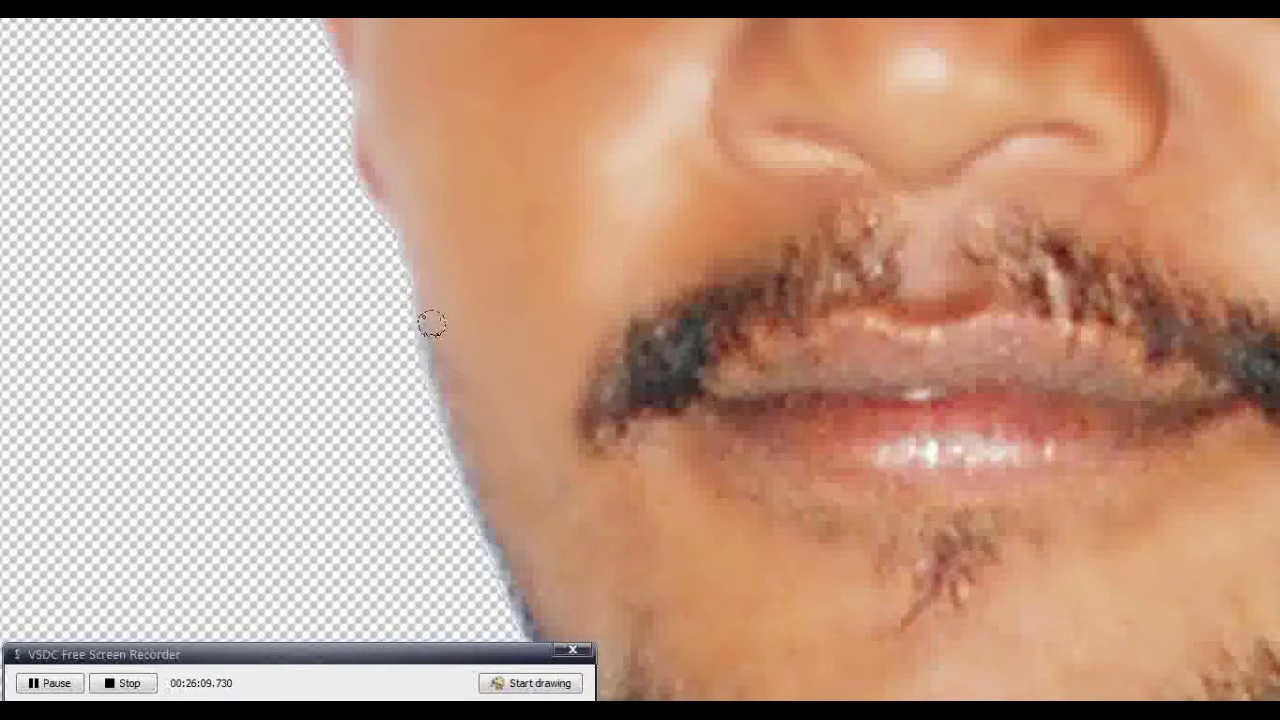
scroll(540, 495, "down", 1)
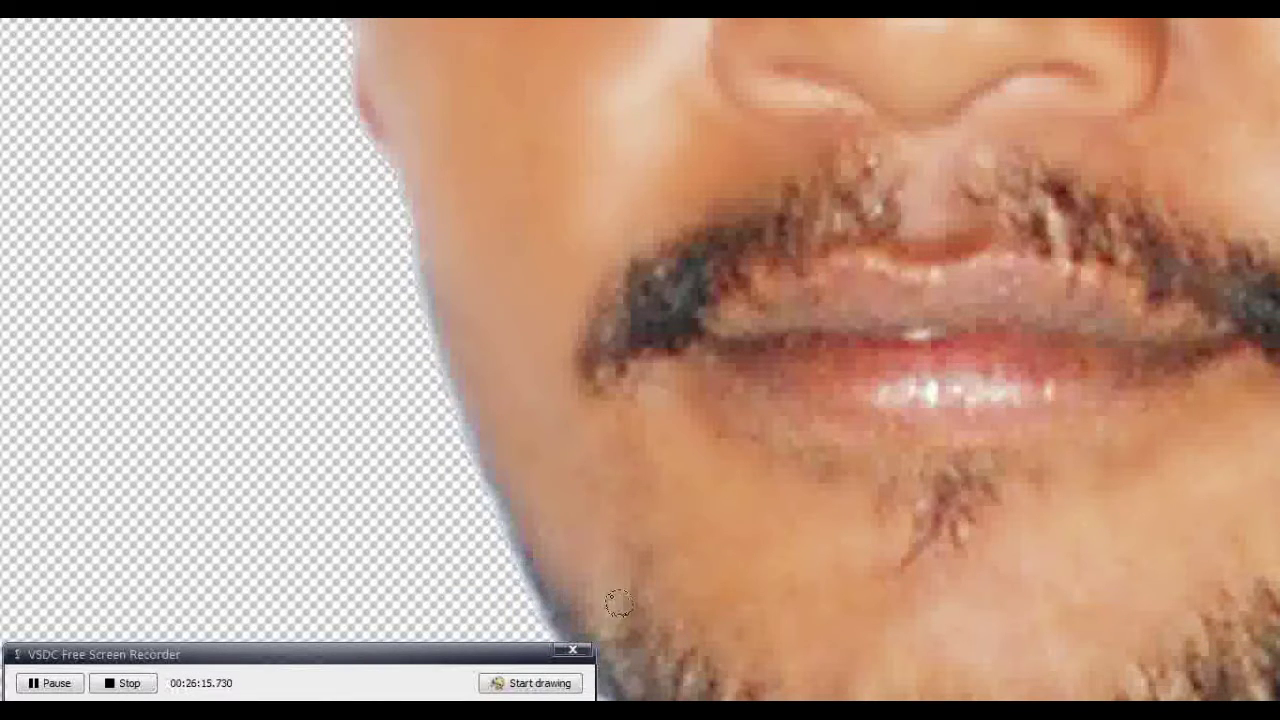
left_click_drag(588, 334, 612, 362)
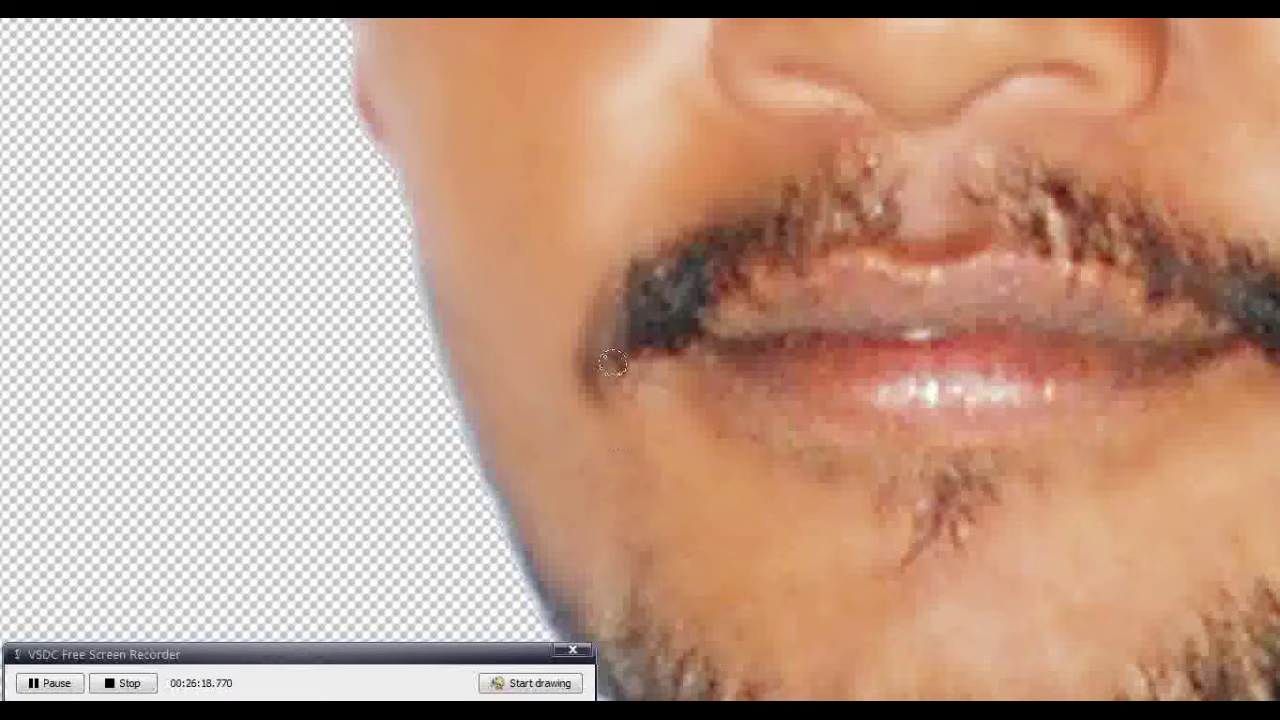
left_click_drag(603, 408, 596, 348)
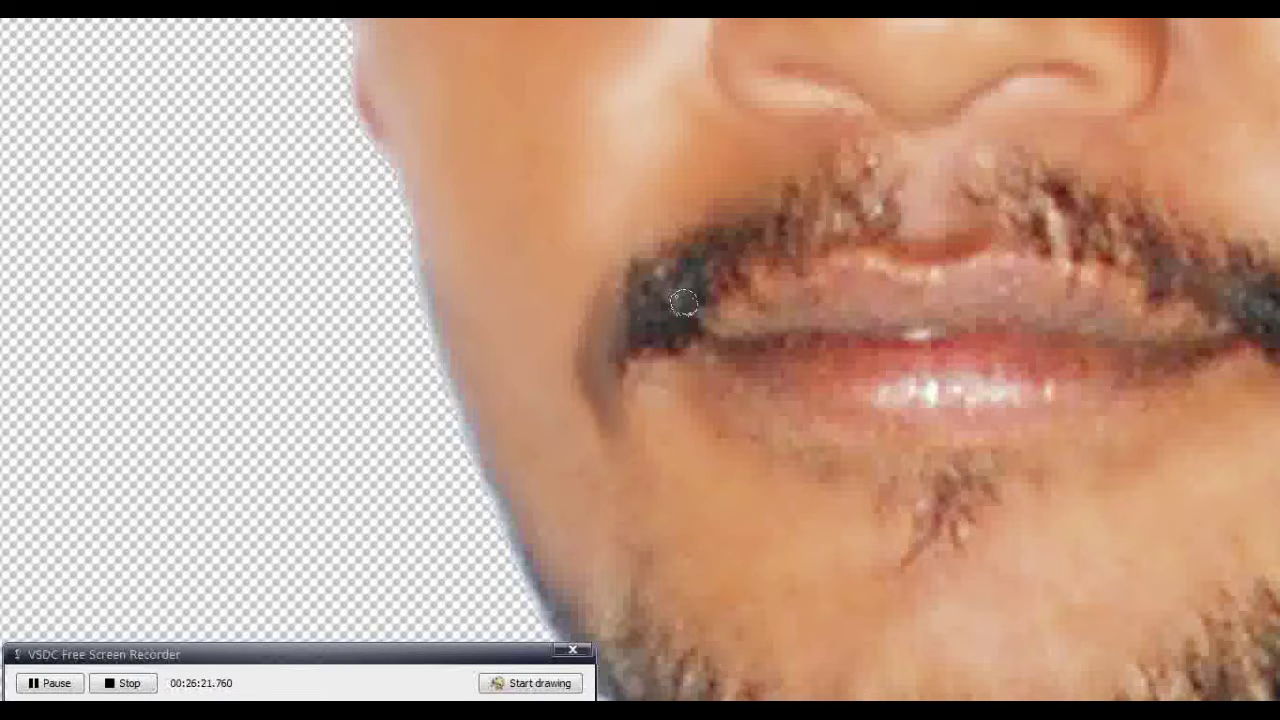
mouse_move(866, 153)
left_mouse_down()
mouse_move(797, 228)
mouse_move(748, 228)
mouse_move(688, 264)
mouse_move(663, 314)
mouse_move(629, 330)
mouse_move(674, 331)
mouse_move(618, 372)
left_mouse_up()
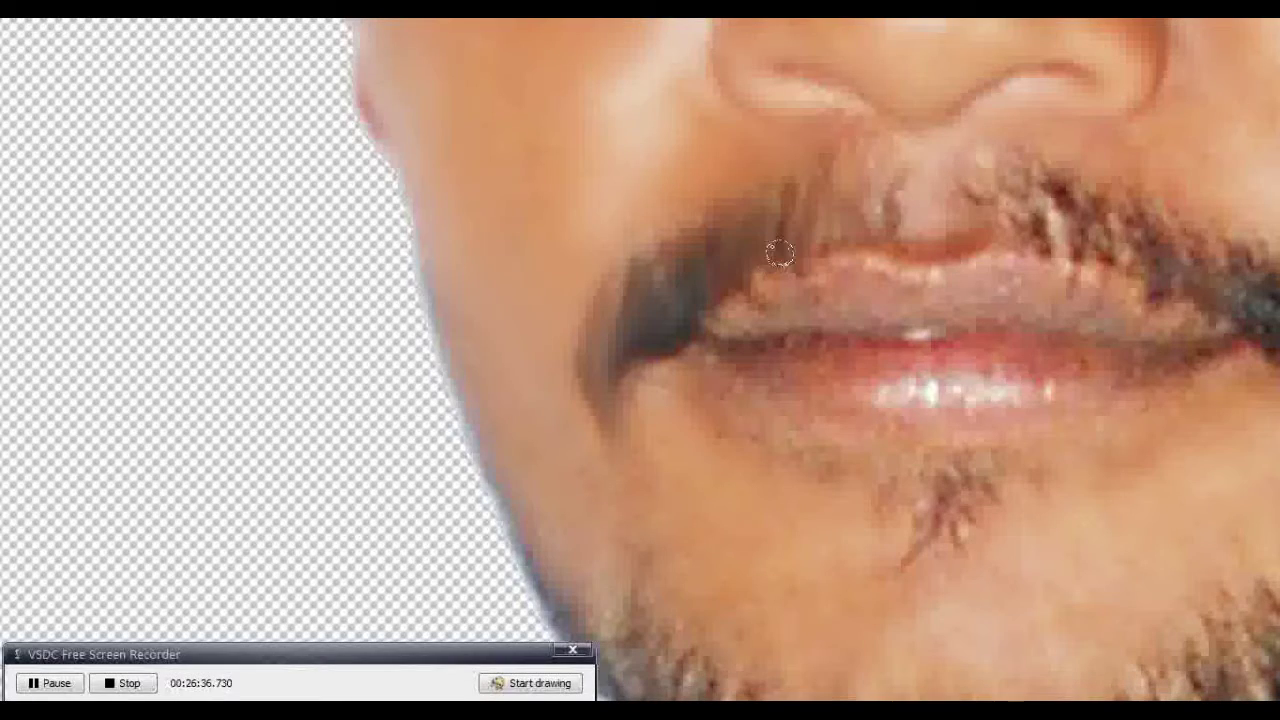
mouse_move(895, 159)
left_mouse_down()
mouse_move(885, 190)
mouse_move(849, 159)
mouse_move(848, 215)
left_mouse_up()
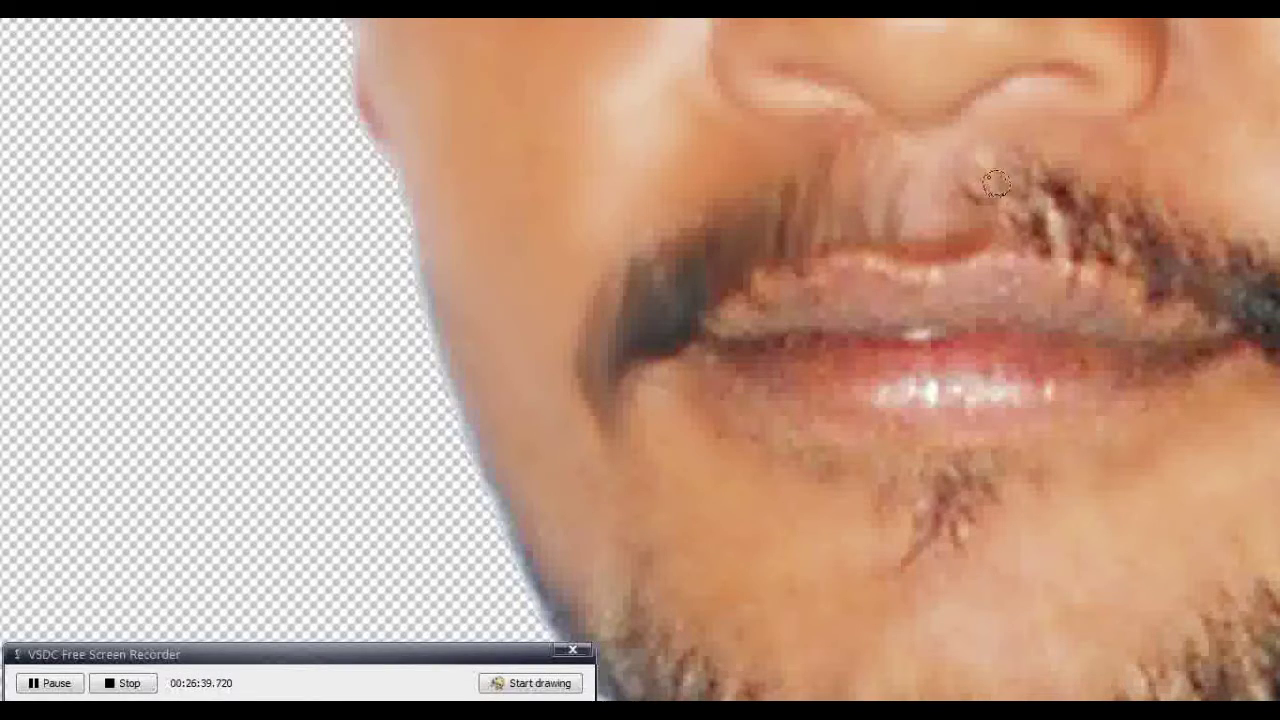
mouse_move(1005, 185)
left_mouse_down()
mouse_move(1045, 208)
mouse_move(1032, 124)
left_mouse_up()
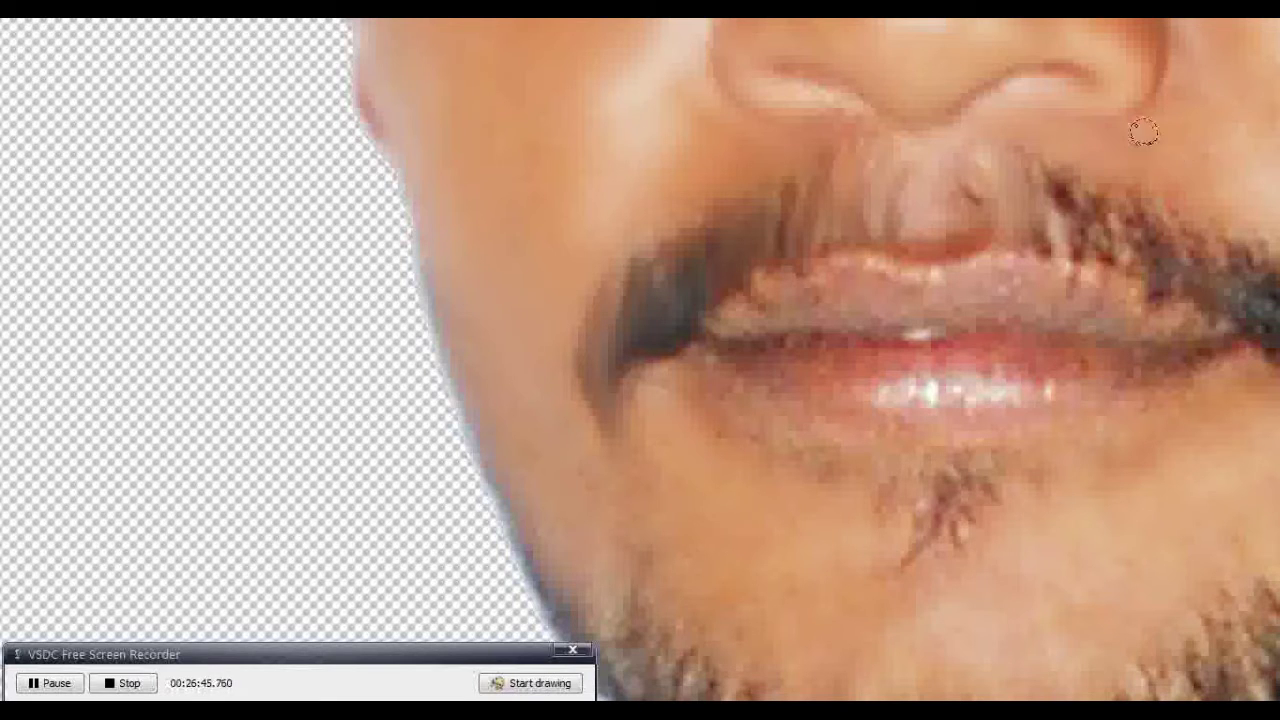
mouse_move(1032, 172)
left_mouse_down()
mouse_move(1055, 198)
mouse_move(1195, 265)
mouse_move(1226, 320)
left_mouse_up()
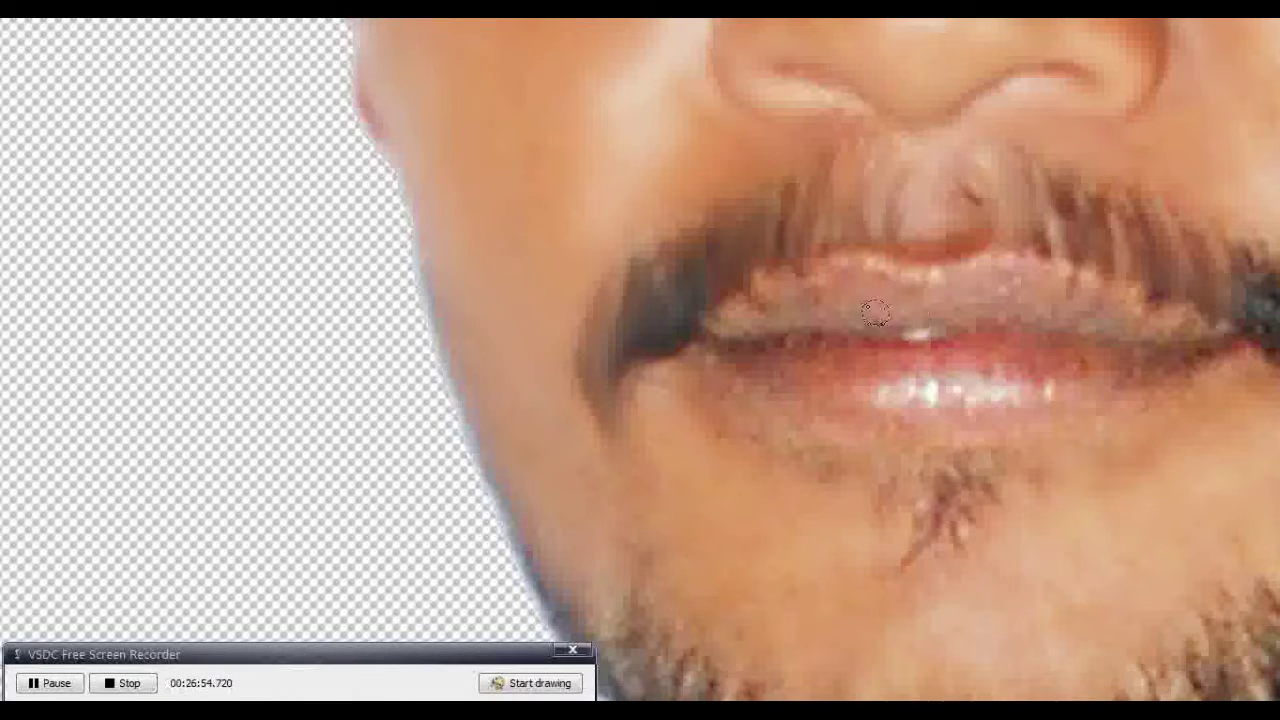
Smooth the upper and lower lips and the skin beneath the lip and chin
mouse_move(773, 281)
left_mouse_down()
mouse_move(711, 337)
mouse_move(819, 275)
mouse_move(1039, 265)
mouse_move(1235, 333)
left_mouse_up()
mouse_move(1005, 302)
left_mouse_down()
mouse_move(846, 277)
mouse_move(723, 309)
left_mouse_up()
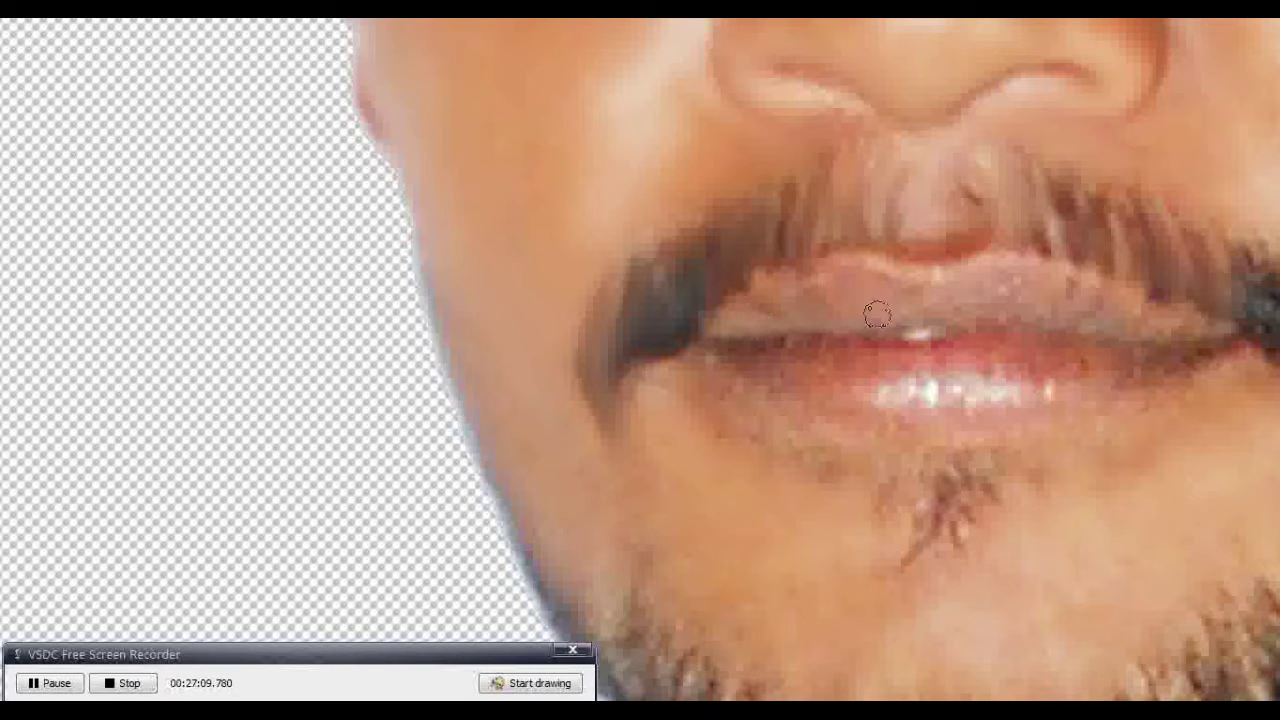
mouse_move(901, 303)
left_mouse_down()
mouse_move(953, 316)
mouse_move(1009, 283)
mouse_move(1115, 325)
left_mouse_up()
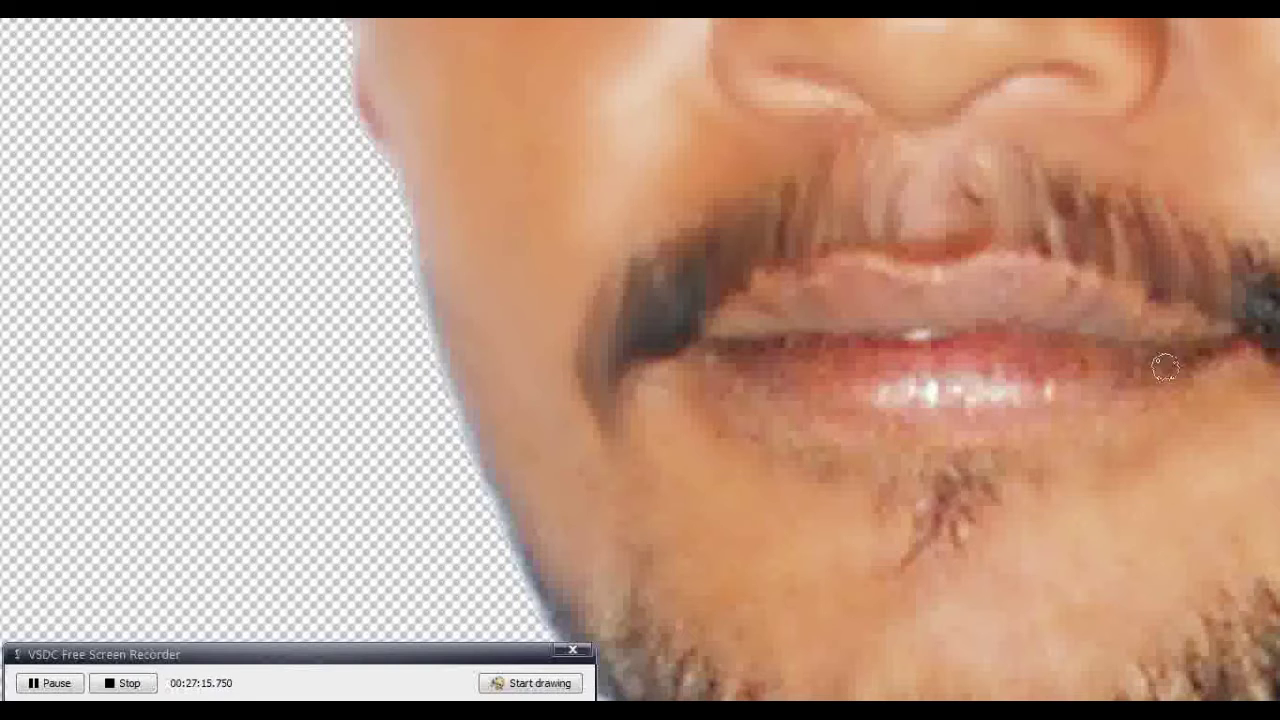
mouse_move(1165, 367)
left_mouse_down()
mouse_move(1046, 371)
mouse_move(1034, 391)
mouse_move(975, 387)
mouse_move(960, 403)
mouse_move(749, 346)
mouse_move(950, 334)
mouse_move(1220, 346)
mouse_move(1088, 381)
mouse_move(1063, 354)
mouse_move(808, 371)
mouse_move(729, 340)
mouse_move(737, 349)
mouse_move(695, 389)
mouse_move(721, 417)
left_mouse_up()
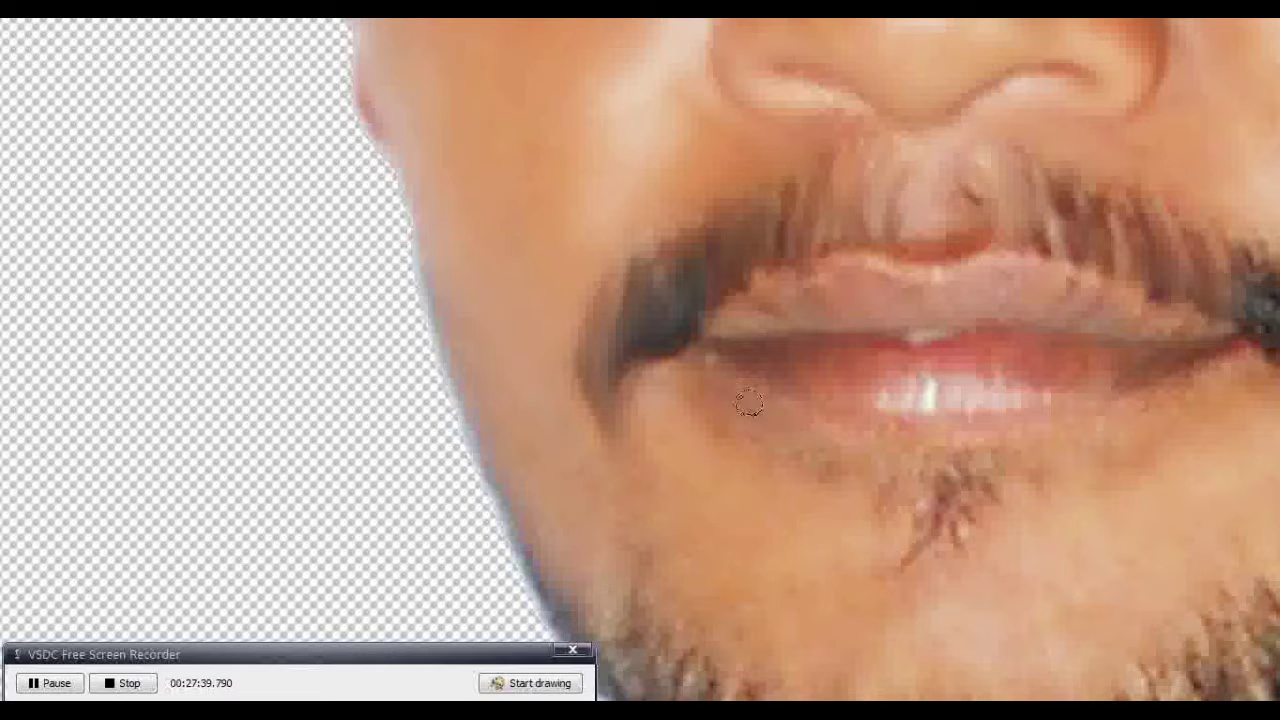
mouse_move(766, 438)
left_mouse_down()
mouse_move(851, 480)
mouse_move(700, 423)
mouse_move(651, 429)
mouse_move(671, 553)
mouse_move(751, 597)
mouse_move(828, 538)
left_mouse_up()
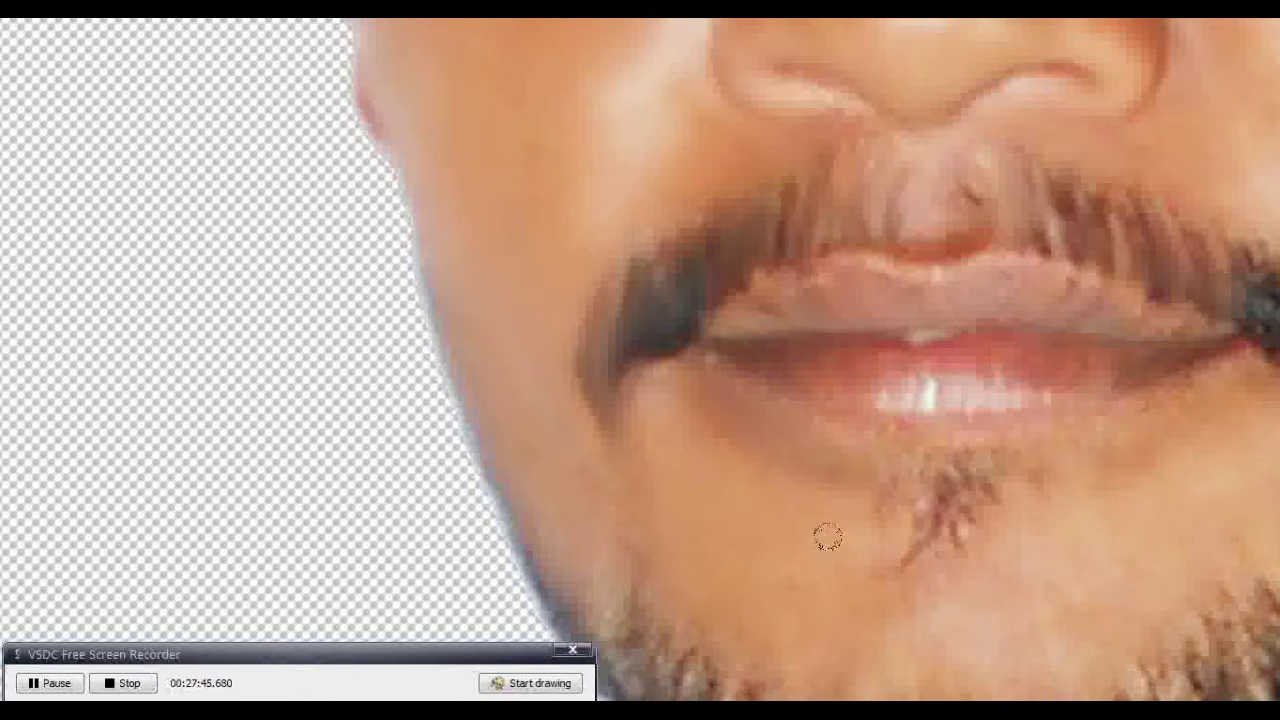
mouse_move(778, 452)
left_mouse_down()
mouse_move(783, 509)
mouse_move(826, 540)
mouse_move(814, 503)
mouse_move(810, 555)
mouse_move(830, 498)
mouse_move(1194, 428)
mouse_move(1107, 496)
mouse_move(994, 514)
mouse_move(1140, 477)
mouse_move(1175, 486)
left_mouse_up()
mouse_move(1233, 362)
left_mouse_down()
mouse_move(1191, 392)
mouse_move(966, 431)
mouse_move(817, 416)
left_mouse_up()
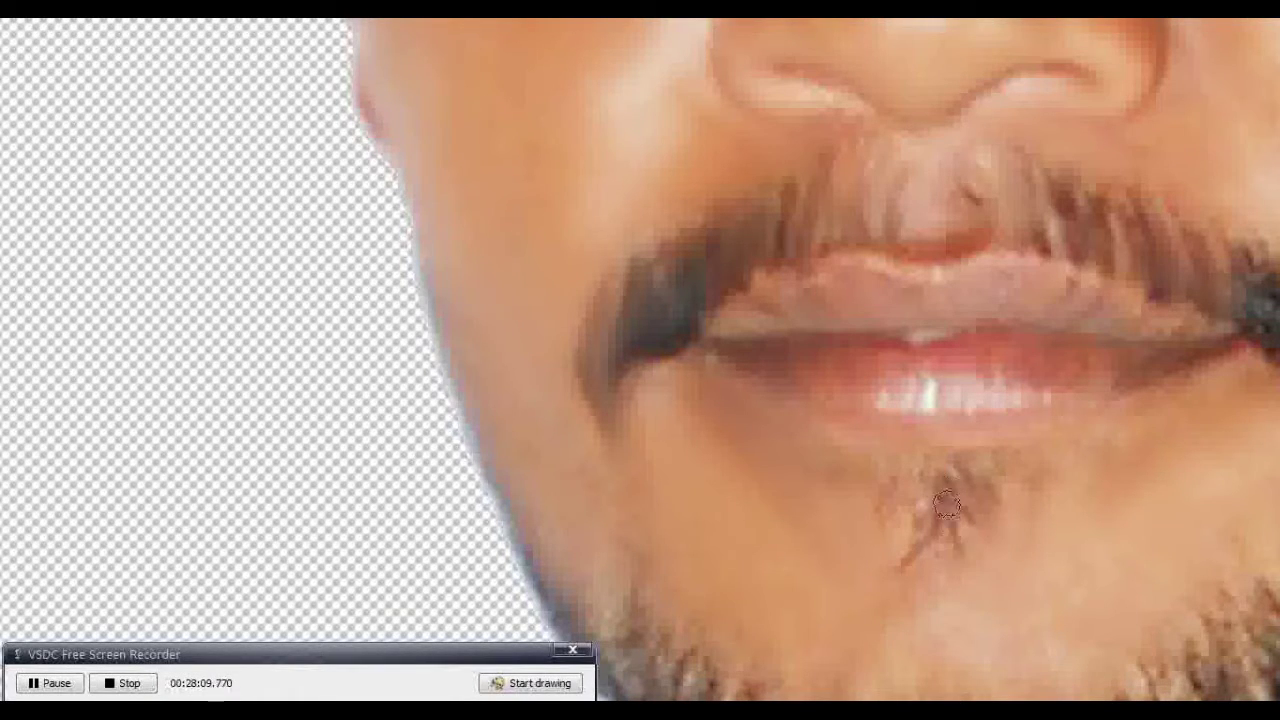
Smudge the chin hair strands and darken the moustache's right end
left_click_drag(880, 490, 968, 492)
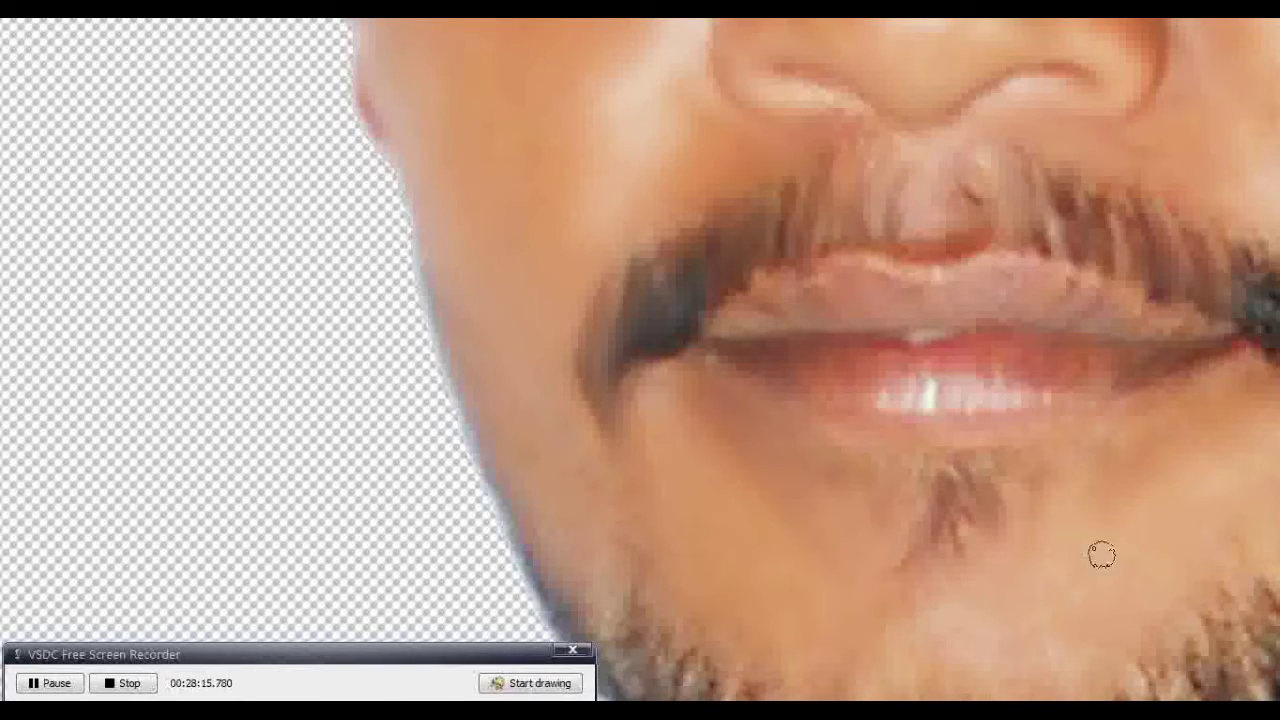
left_click_drag(1143, 547, 866, 603)
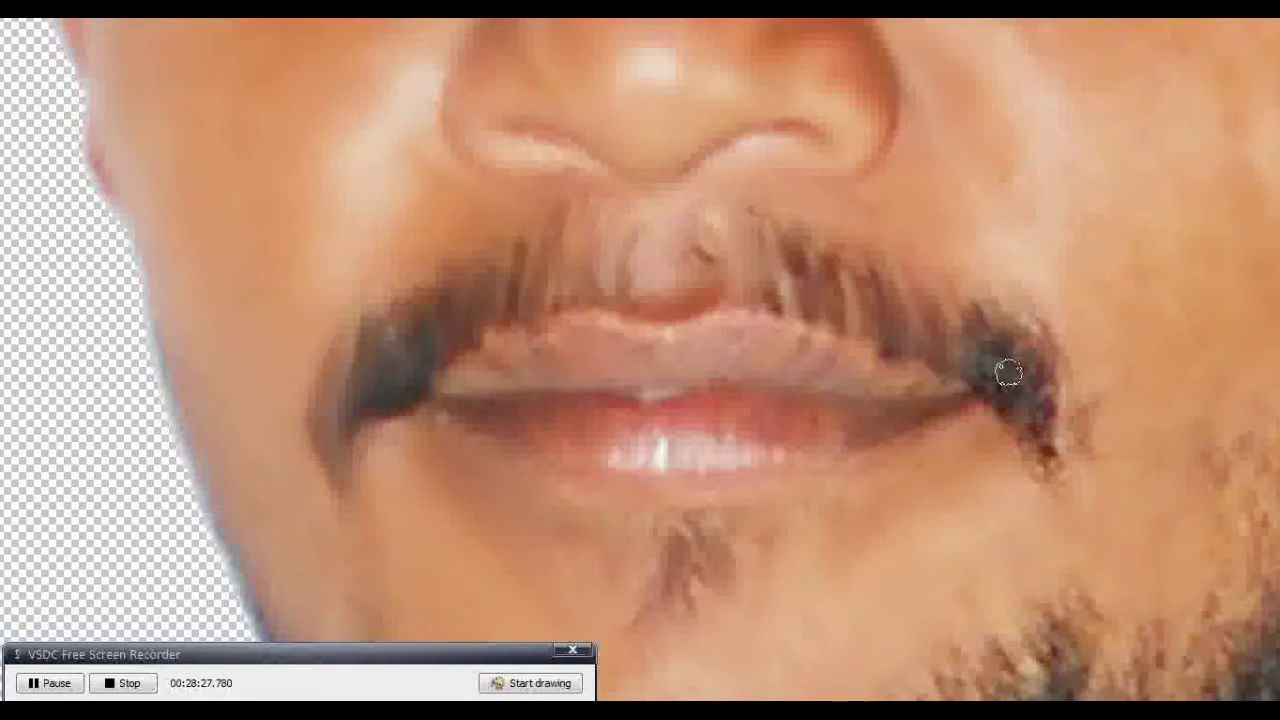
mouse_move(1000, 400)
left_mouse_down()
mouse_move(1006, 331)
mouse_move(1023, 309)
mouse_move(1040, 509)
mouse_move(1083, 389)
mouse_move(1086, 411)
left_mouse_up()
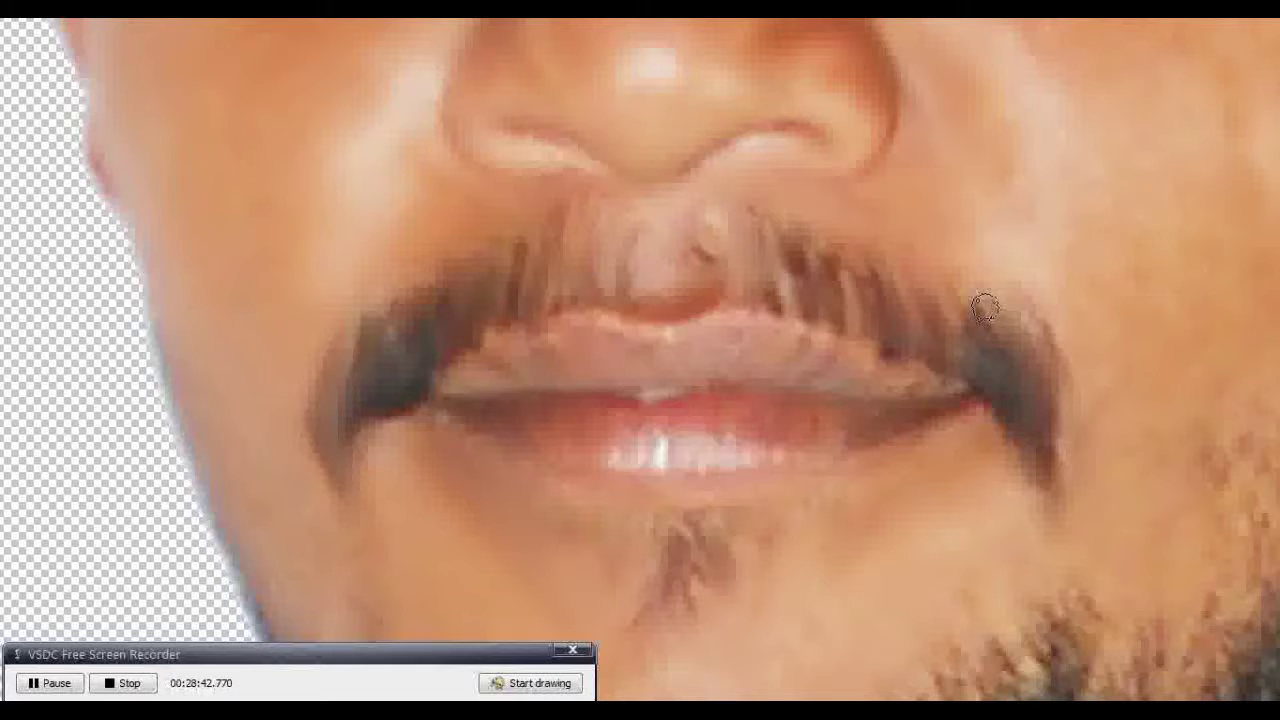
left_click_drag(1095, 299, 651, 449)
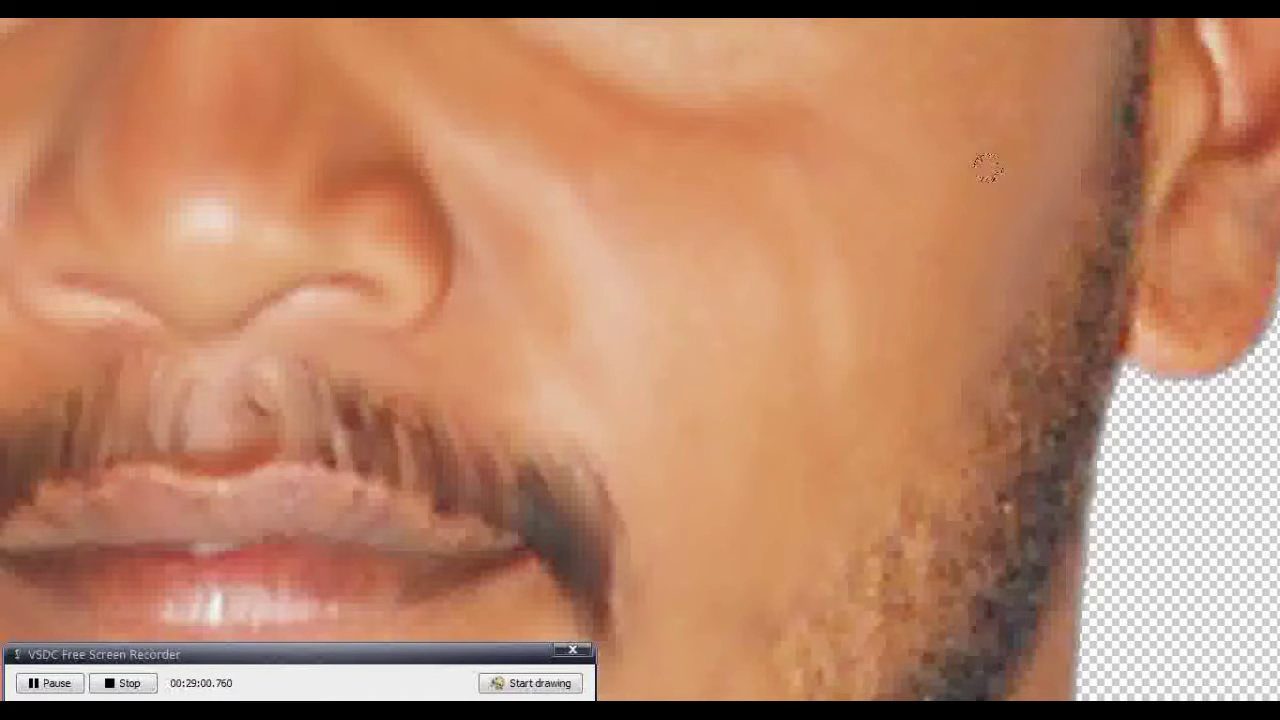
Smudge the eyebrow from inner end to tail, blending the tail into the cheek
scroll(765, 410, "up", 3)
scroll(745, 375, "up", 3)
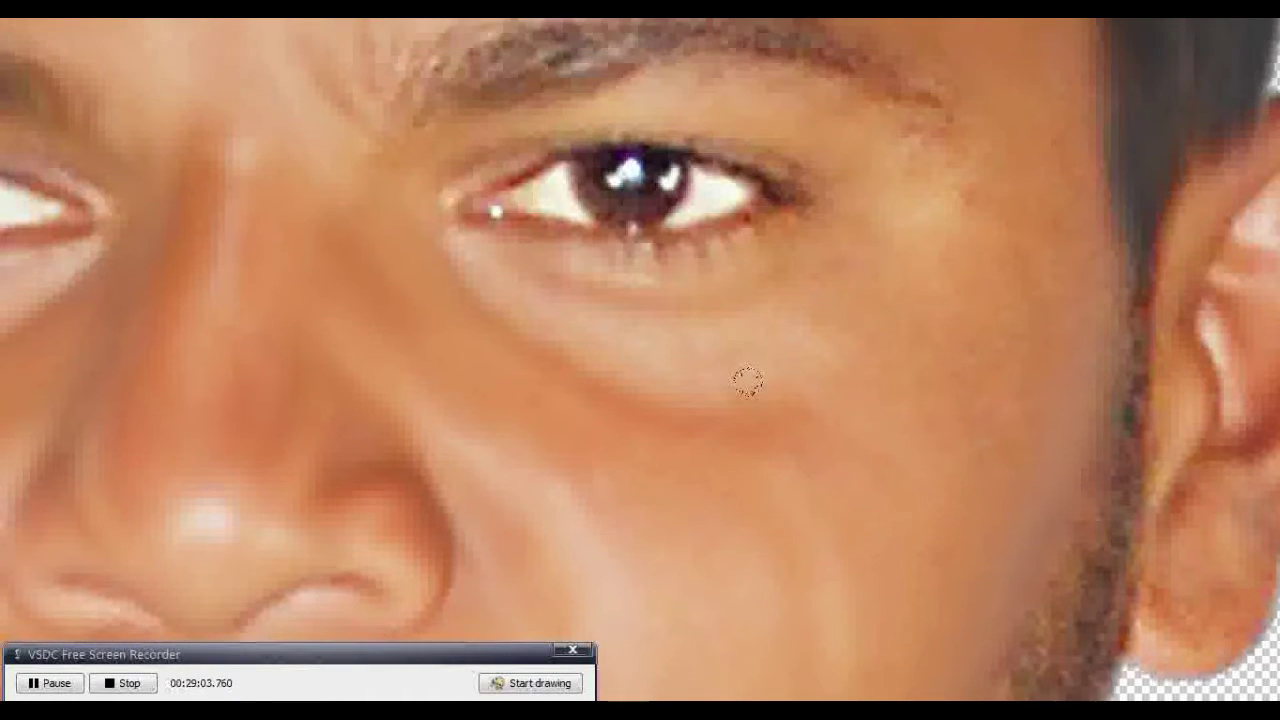
scroll(745, 375, "up", 1)
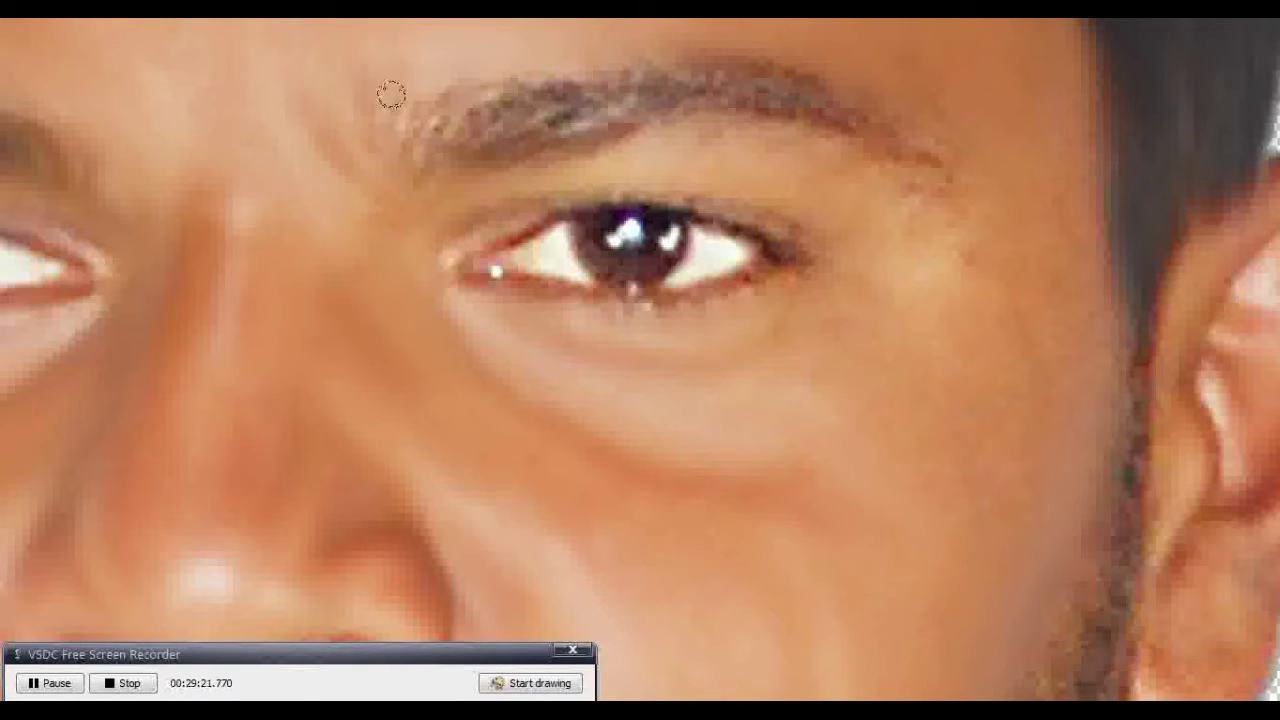
left_click_drag(413, 130, 497, 135)
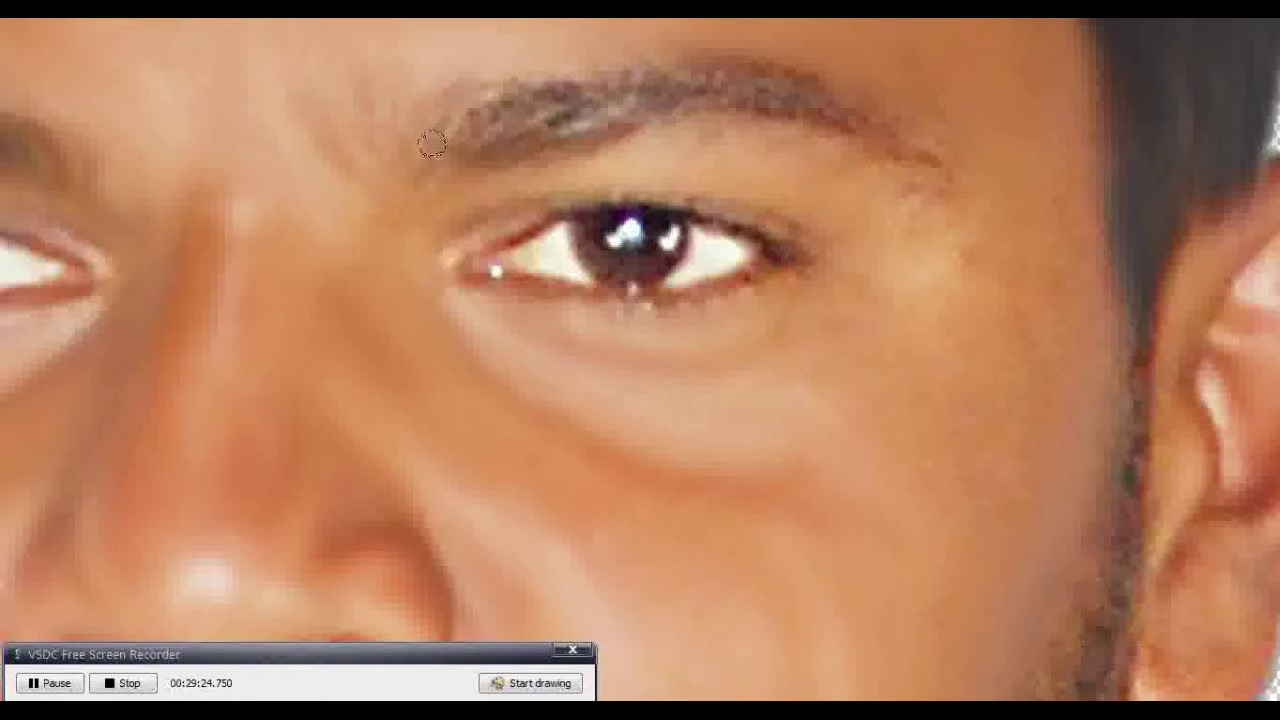
left_click_drag(594, 89, 812, 97)
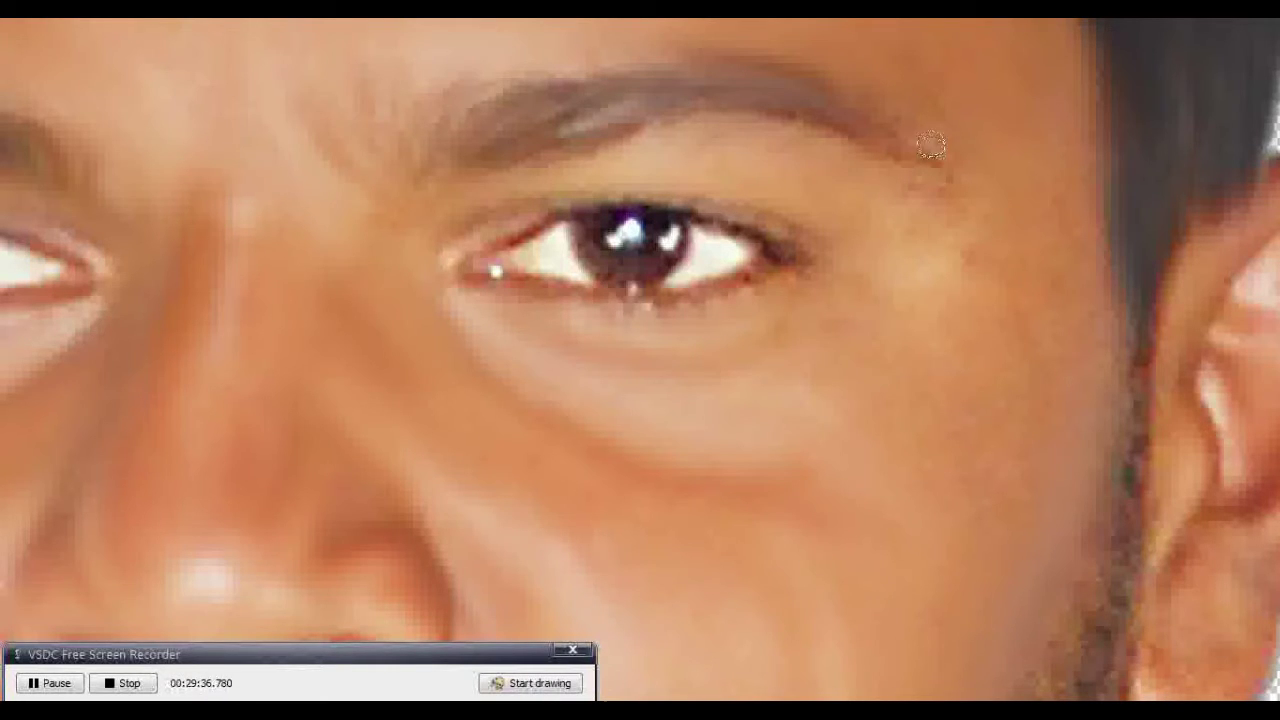
left_click_drag(933, 186, 922, 262)
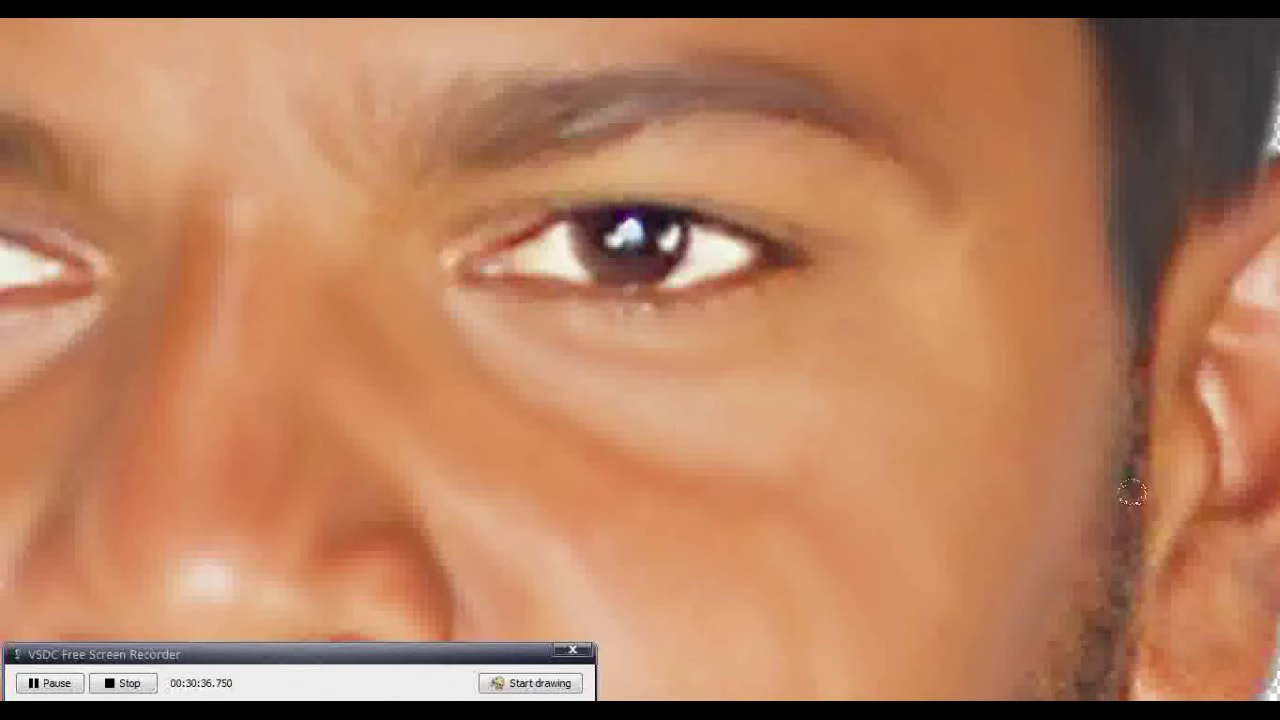
left_click_drag(1036, 400, 726, 346)
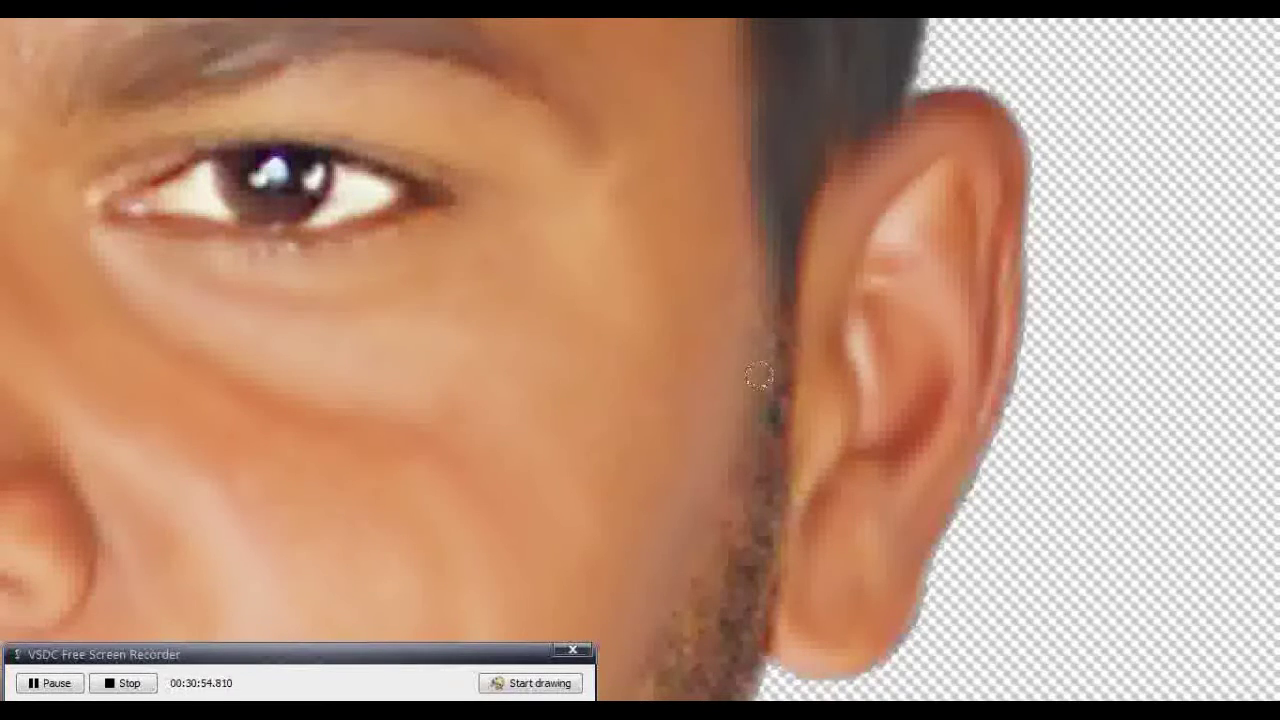
Smudge the stubble and dark specks along the jawline into smooth strokes
scroll(746, 534, "down", 1)
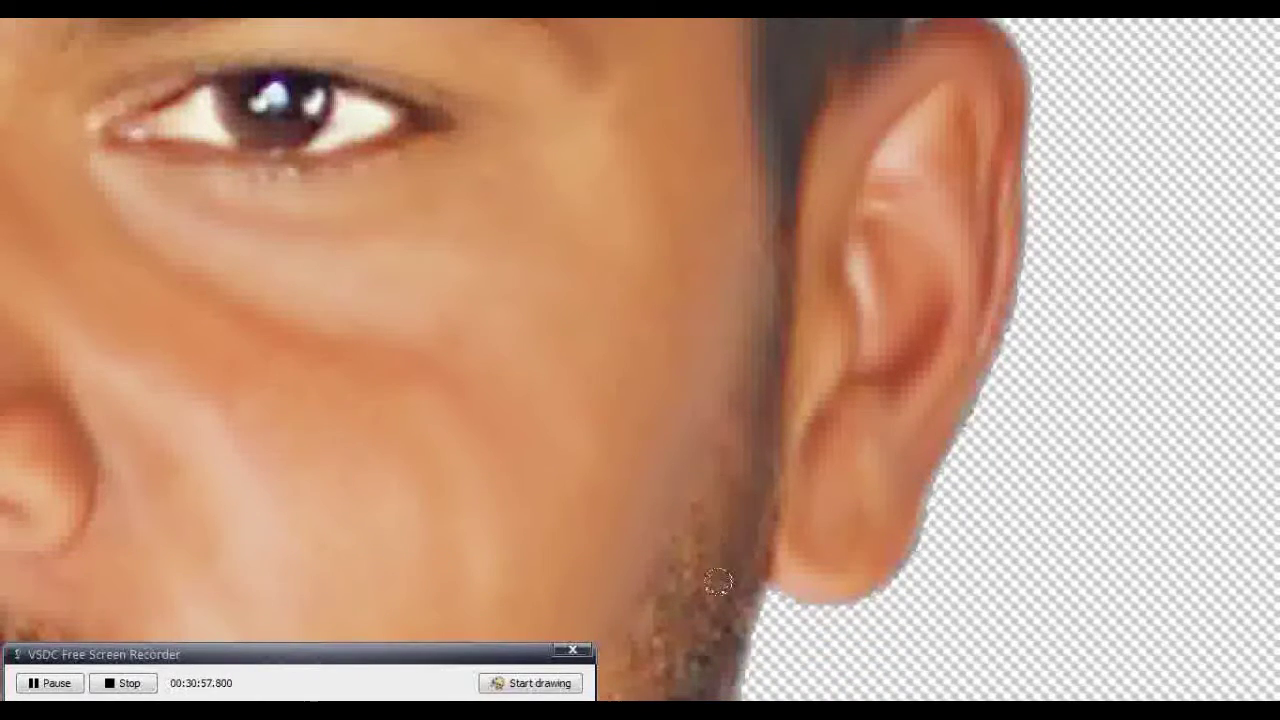
scroll(700, 500, "down", 3)
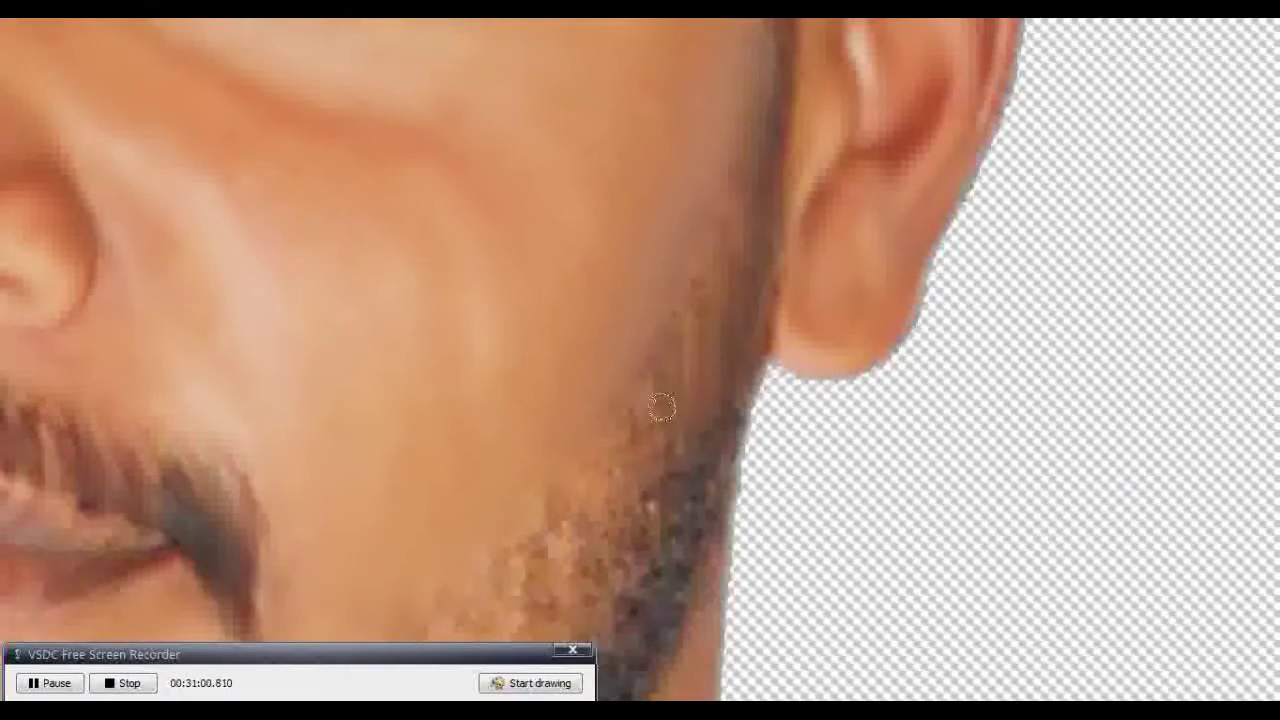
left_click_drag(630, 480, 477, 633)
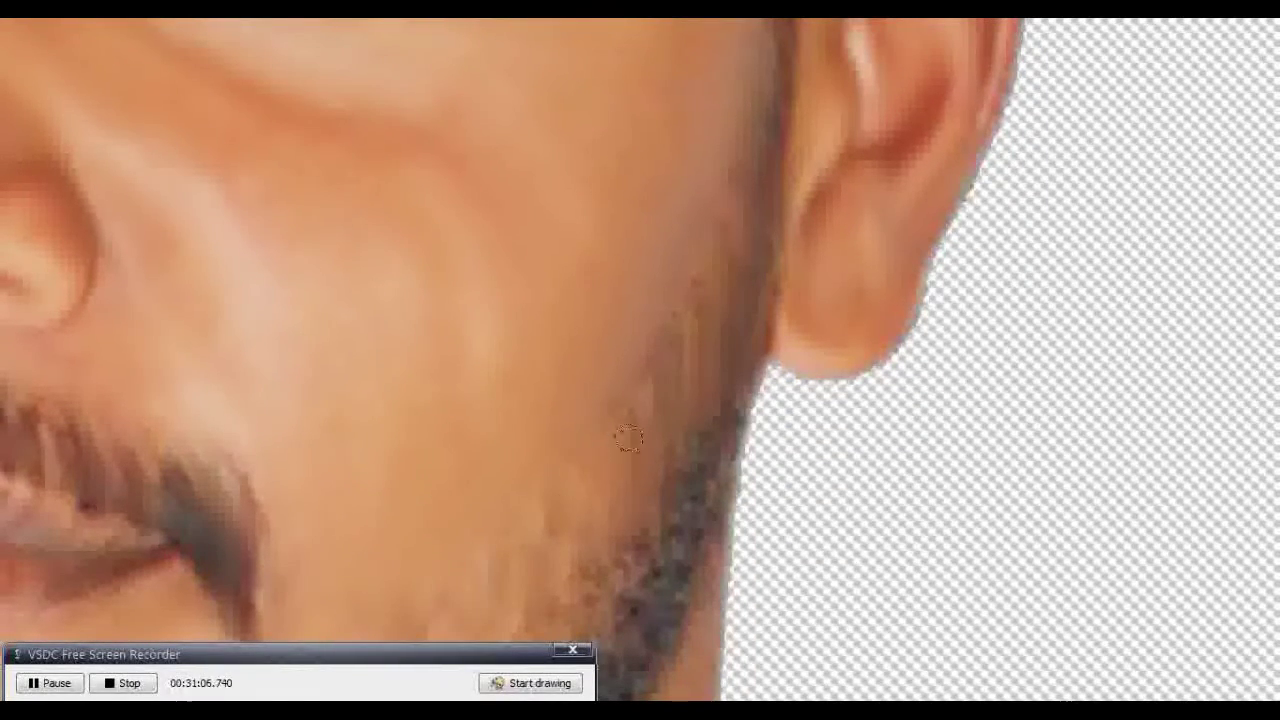
scroll(688, 271, "down", 1)
scroll(722, 265, "down", 1)
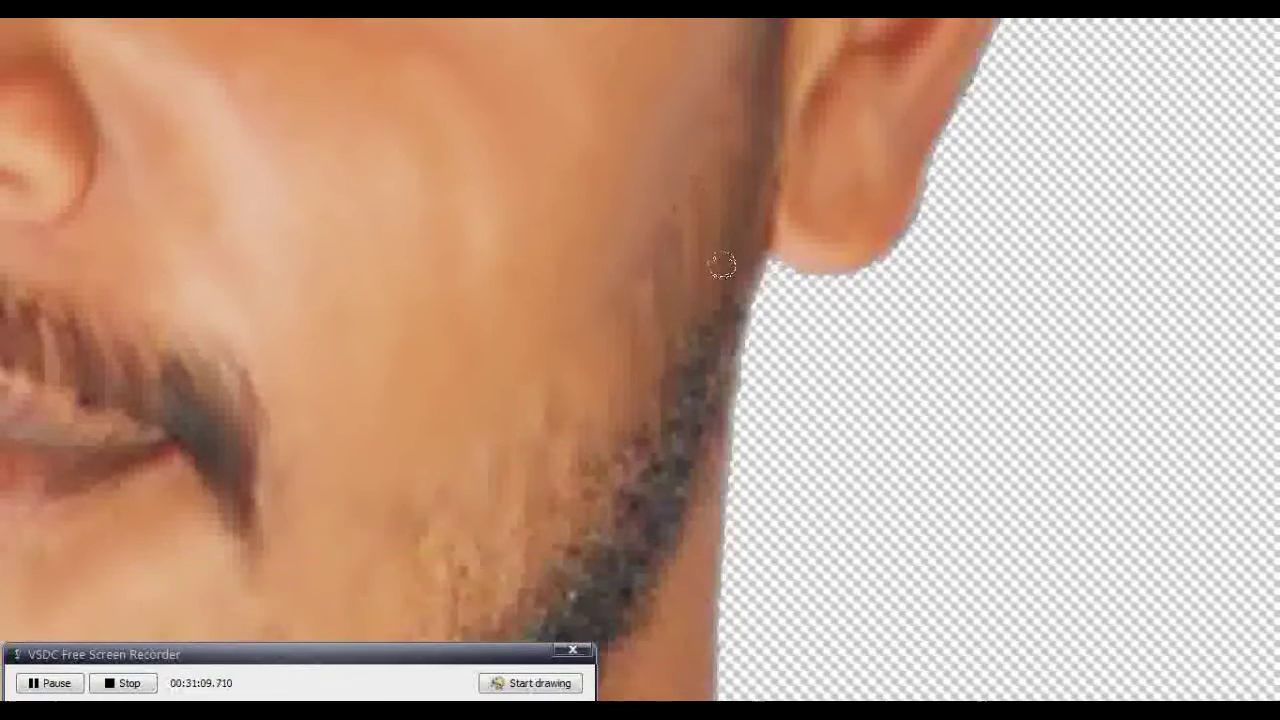
mouse_move(638, 494)
left_mouse_down()
mouse_move(634, 514)
mouse_move(590, 484)
left_mouse_up()
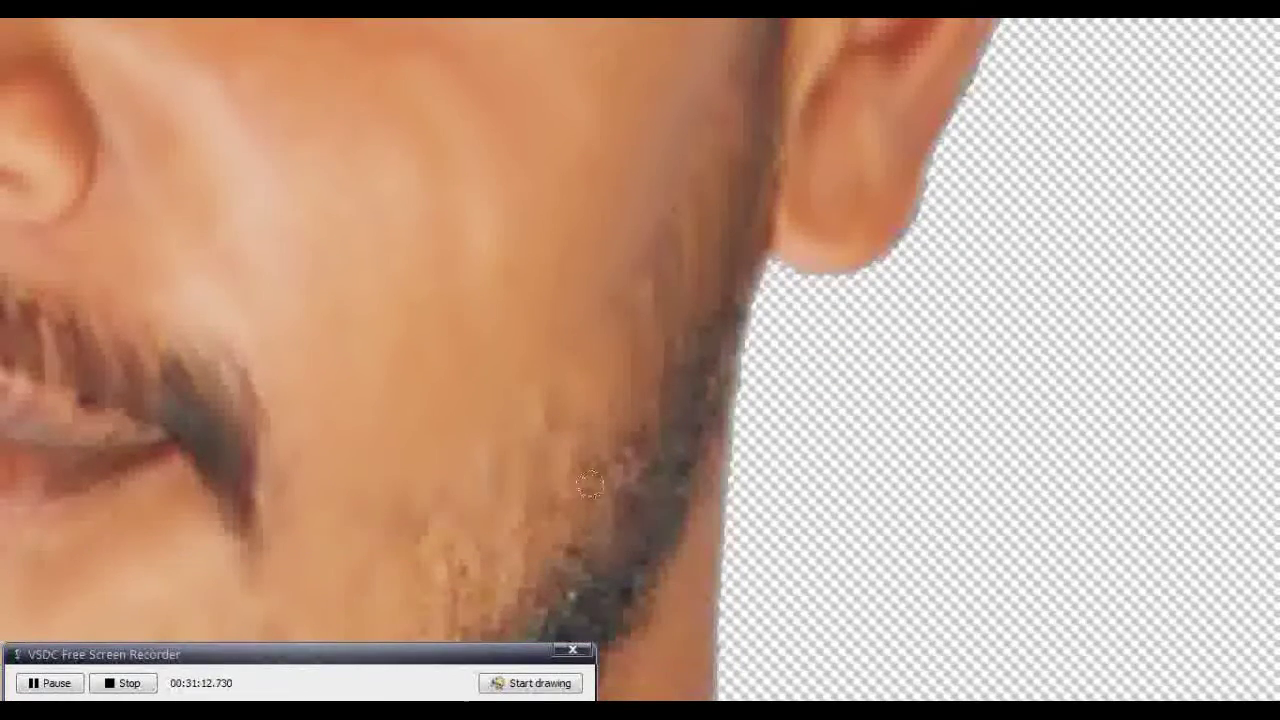
scroll(444, 563, "down", 2)
scroll(481, 293, "down", 1)
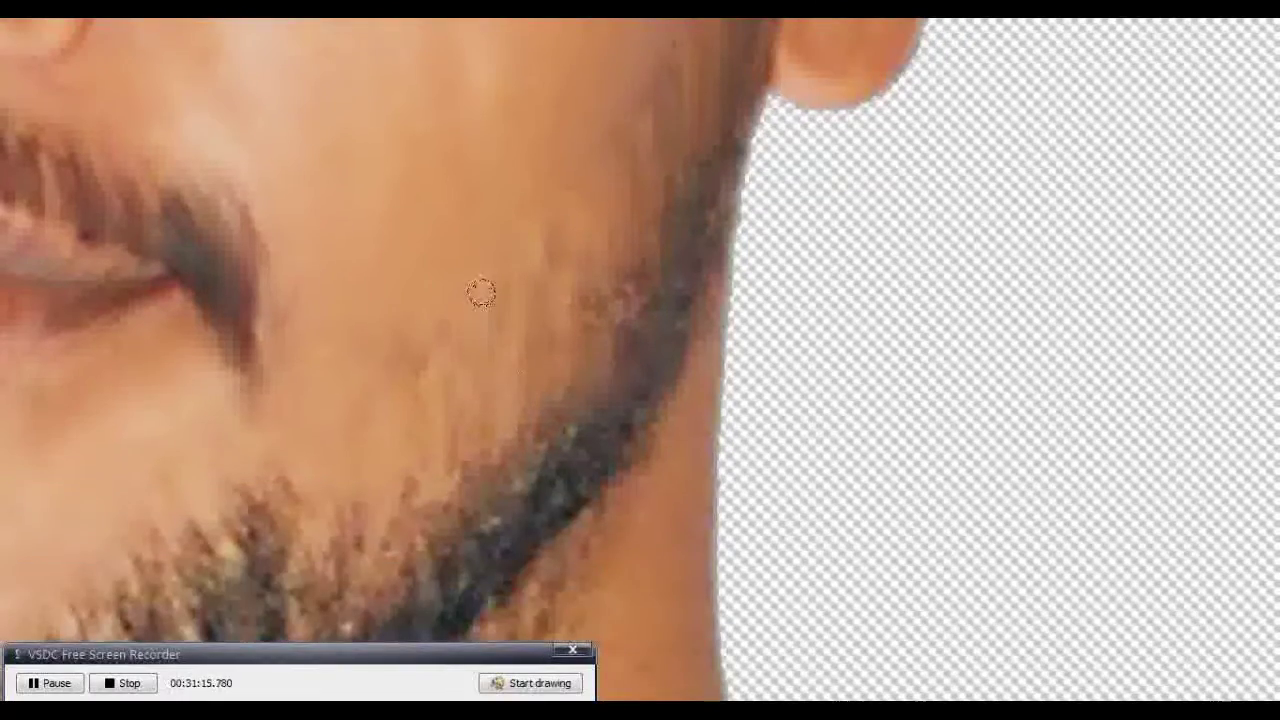
left_click_drag(590, 318, 662, 283)
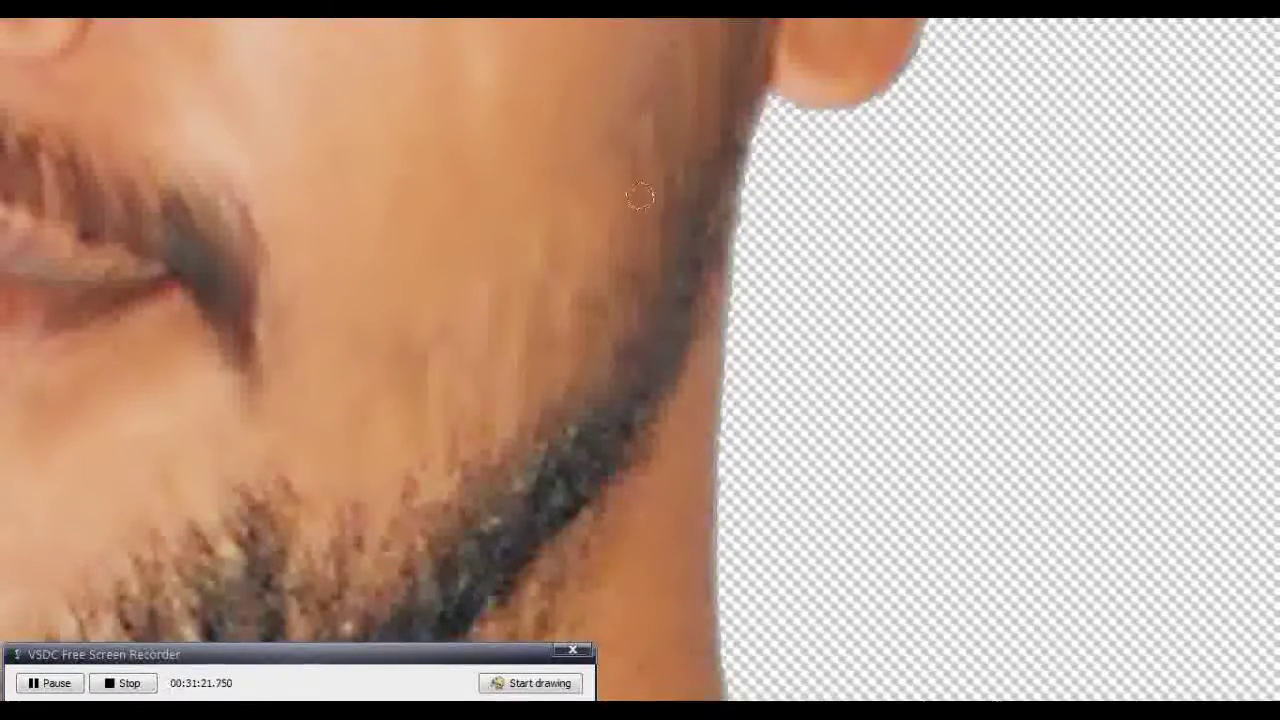
scroll(689, 210, "down", 1)
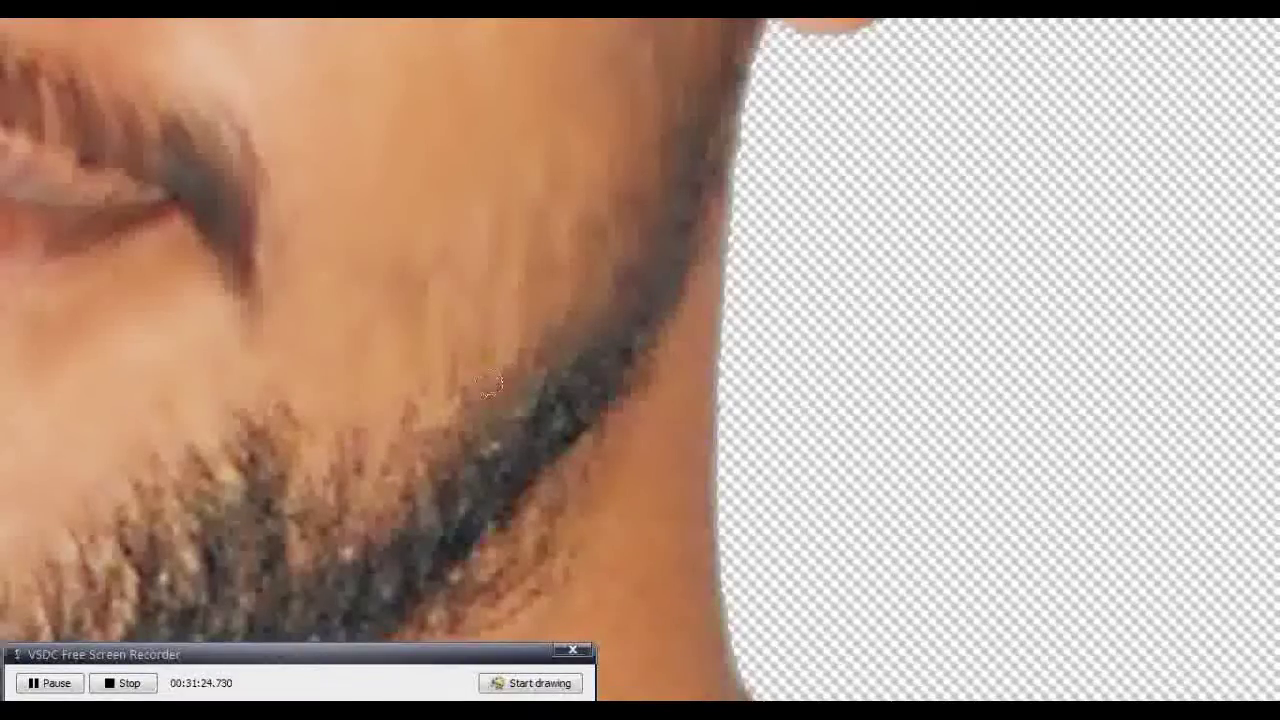
mouse_move(528, 414)
left_mouse_down()
mouse_move(460, 473)
mouse_move(255, 431)
left_mouse_up()
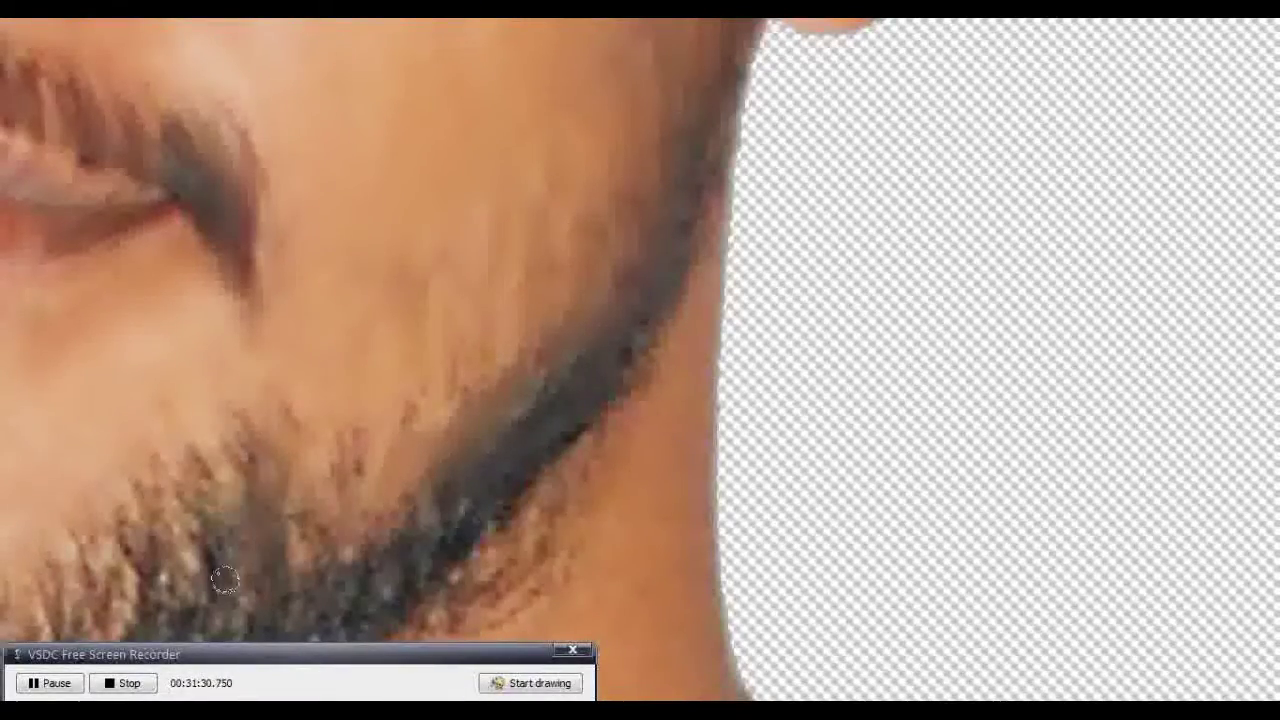
Smudge the chin stubble and upper-beard strands into soft painterly strokes
left_click_drag(277, 513, 451, 371)
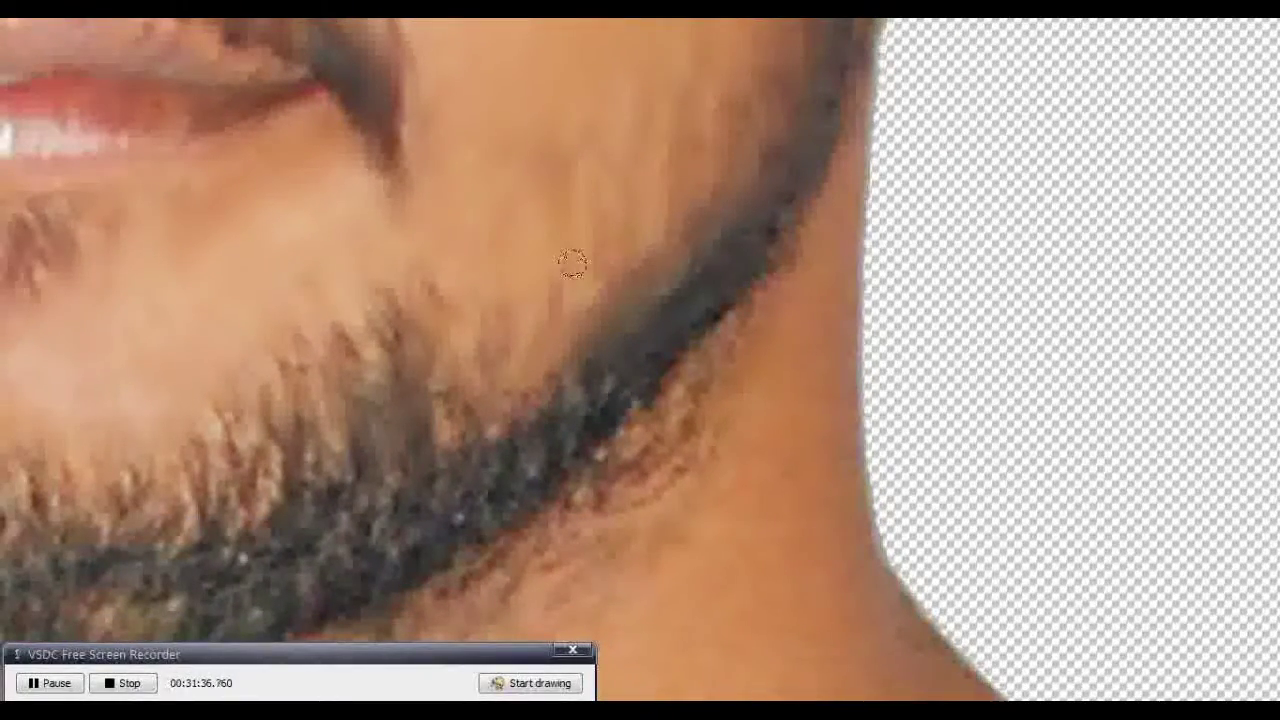
mouse_move(417, 263)
left_mouse_down()
mouse_move(340, 405)
mouse_move(160, 410)
mouse_move(165, 447)
mouse_move(215, 490)
mouse_move(310, 450)
mouse_move(358, 372)
mouse_move(286, 357)
mouse_move(209, 434)
left_mouse_up()
scroll(460, 327, "up", 1)
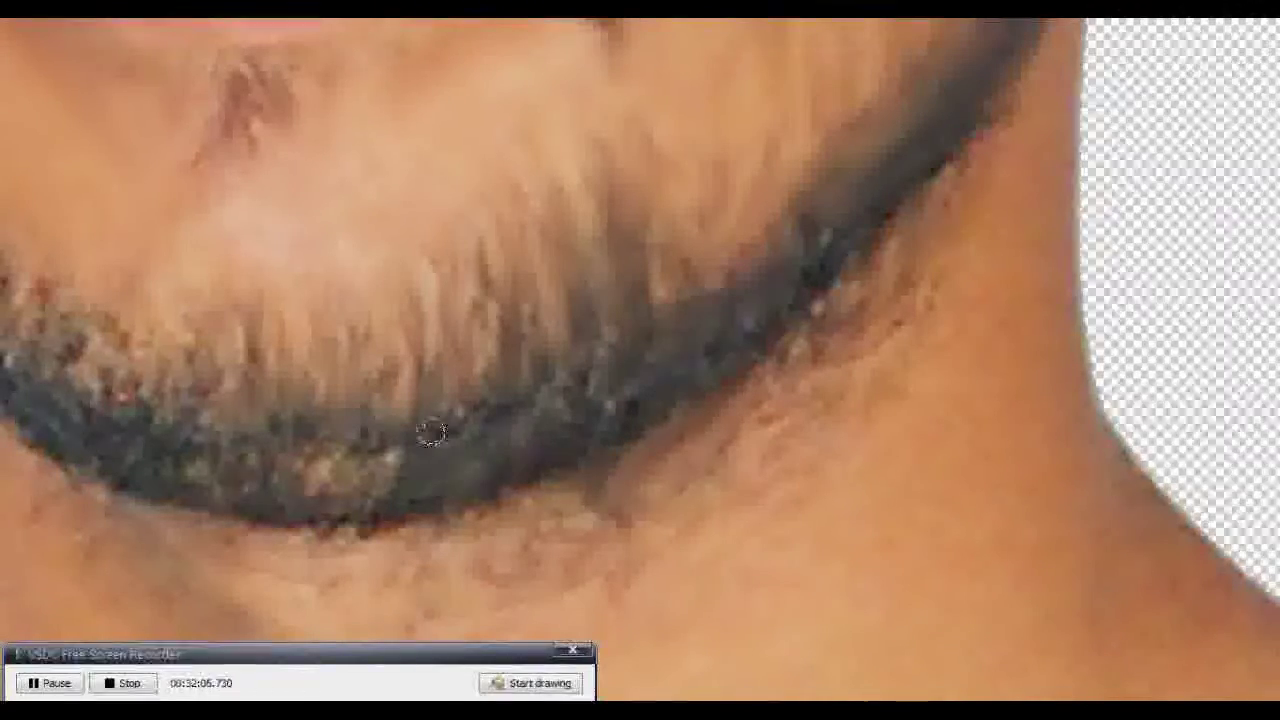
mouse_move(193, 380)
left_mouse_down()
mouse_move(312, 213)
mouse_move(315, 270)
mouse_move(394, 329)
mouse_move(441, 246)
mouse_move(370, 222)
mouse_move(470, 345)
mouse_move(470, 380)
mouse_move(565, 410)
mouse_move(498, 285)
mouse_move(651, 374)
mouse_move(746, 394)
mouse_move(800, 365)
mouse_move(722, 225)
mouse_move(617, 217)
mouse_move(809, 289)
mouse_move(906, 157)
mouse_move(873, 323)
mouse_move(845, 381)
left_mouse_up()
mouse_move(949, 208)
left_mouse_down()
mouse_move(960, 337)
mouse_move(991, 138)
mouse_move(971, 171)
mouse_move(936, 118)
mouse_move(863, 229)
mouse_move(813, 229)
left_mouse_up()
mouse_move(611, 187)
left_mouse_down()
mouse_move(474, 249)
mouse_move(884, 133)
left_mouse_up()
left_click_drag(870, 177, 897, 227)
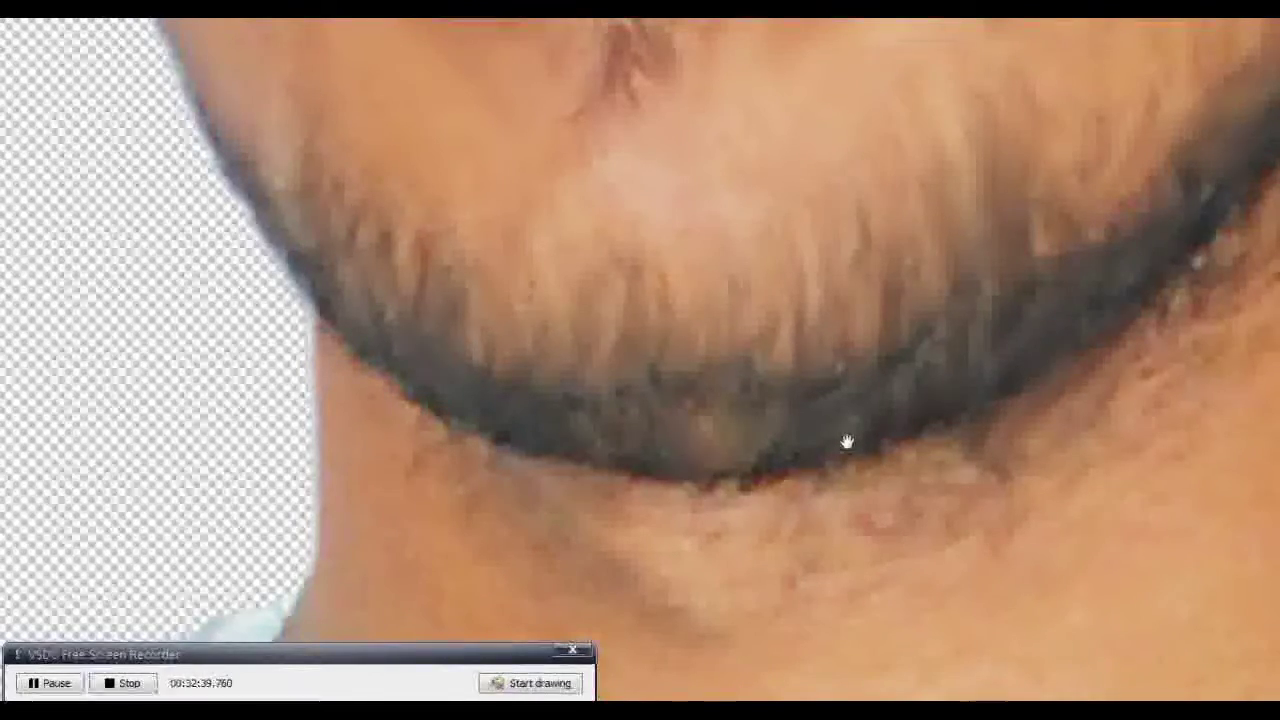
left_click_drag(452, 480, 466, 269)
Smudge the jaw edge beside the beard and the neck's left edge smooth
left_click_drag(329, 130, 331, 167)
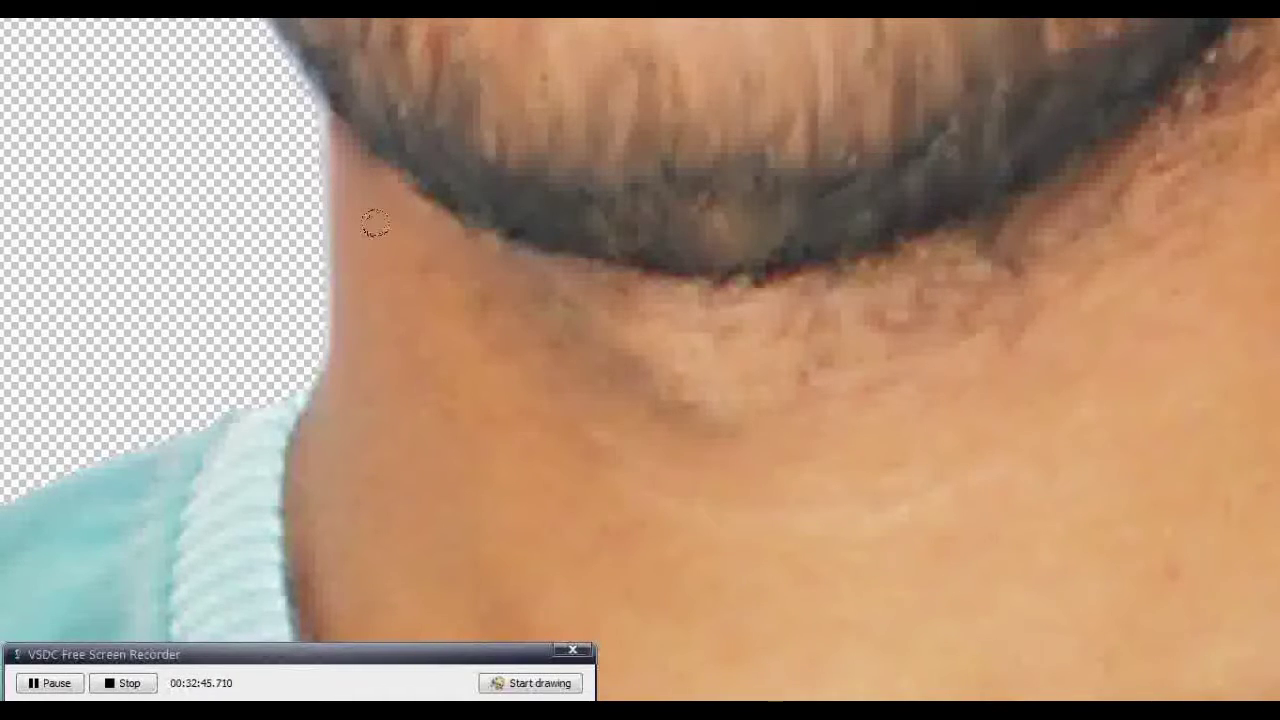
left_click_drag(363, 344, 295, 600)
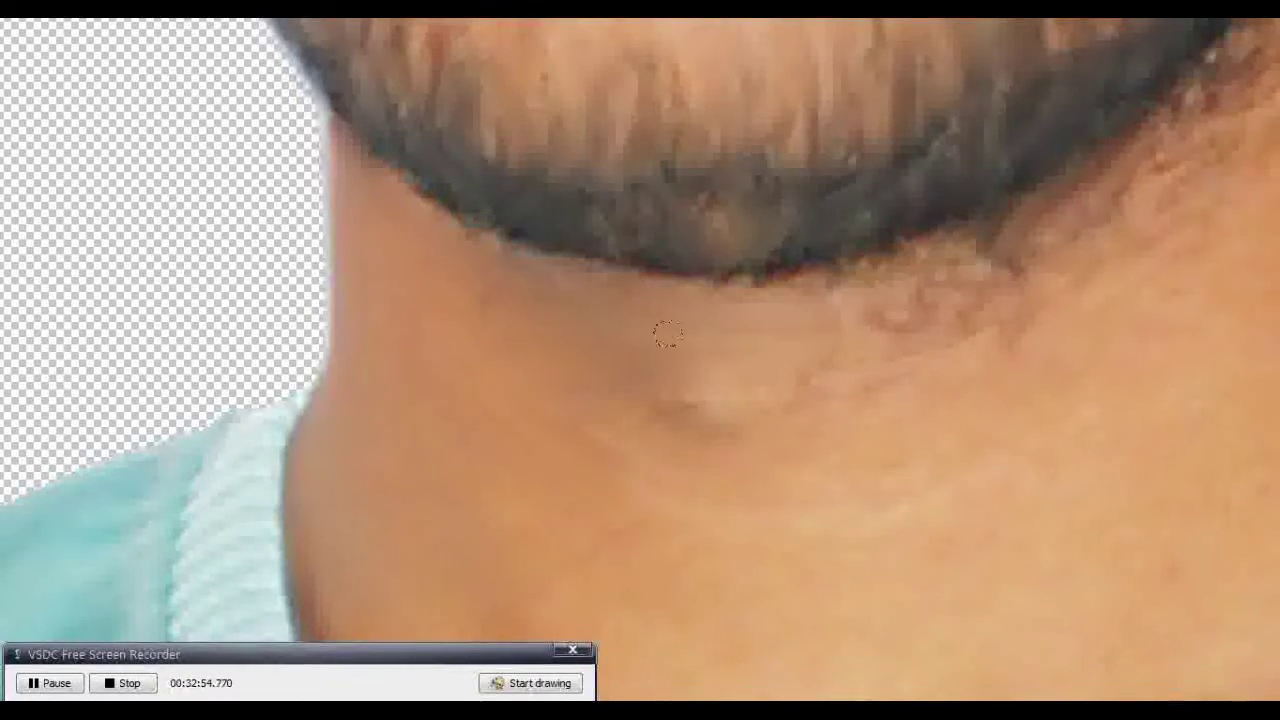
scroll(720, 360, "down", 3)
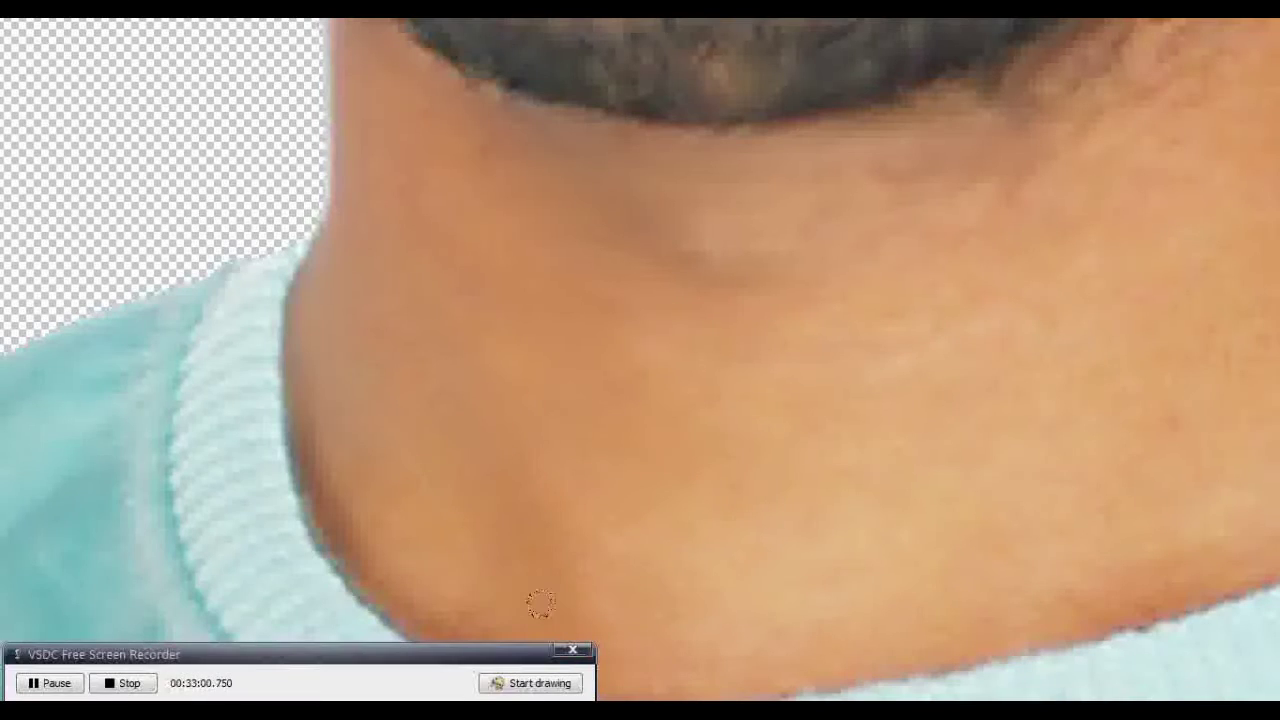
left_click_drag(1022, 553, 673, 438)
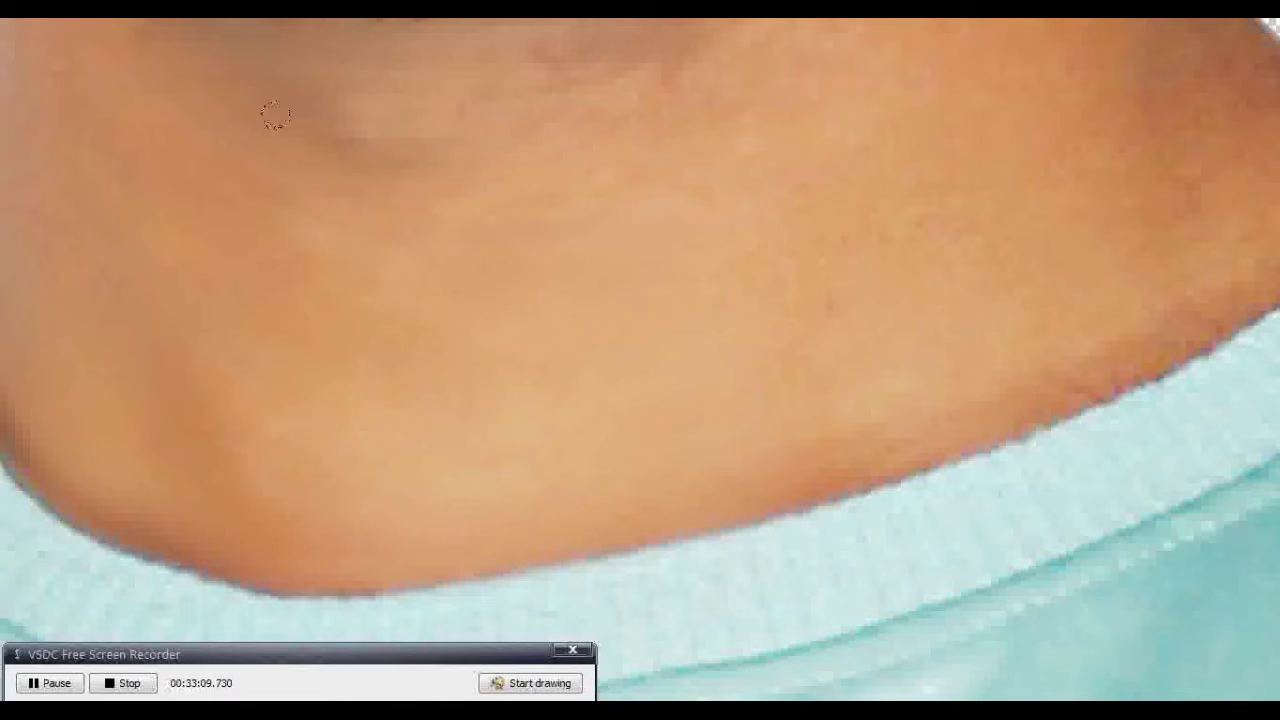
Smooth the stubble along the beard's lower edge into soft strokes
left_click_drag(749, 183, 569, 343)
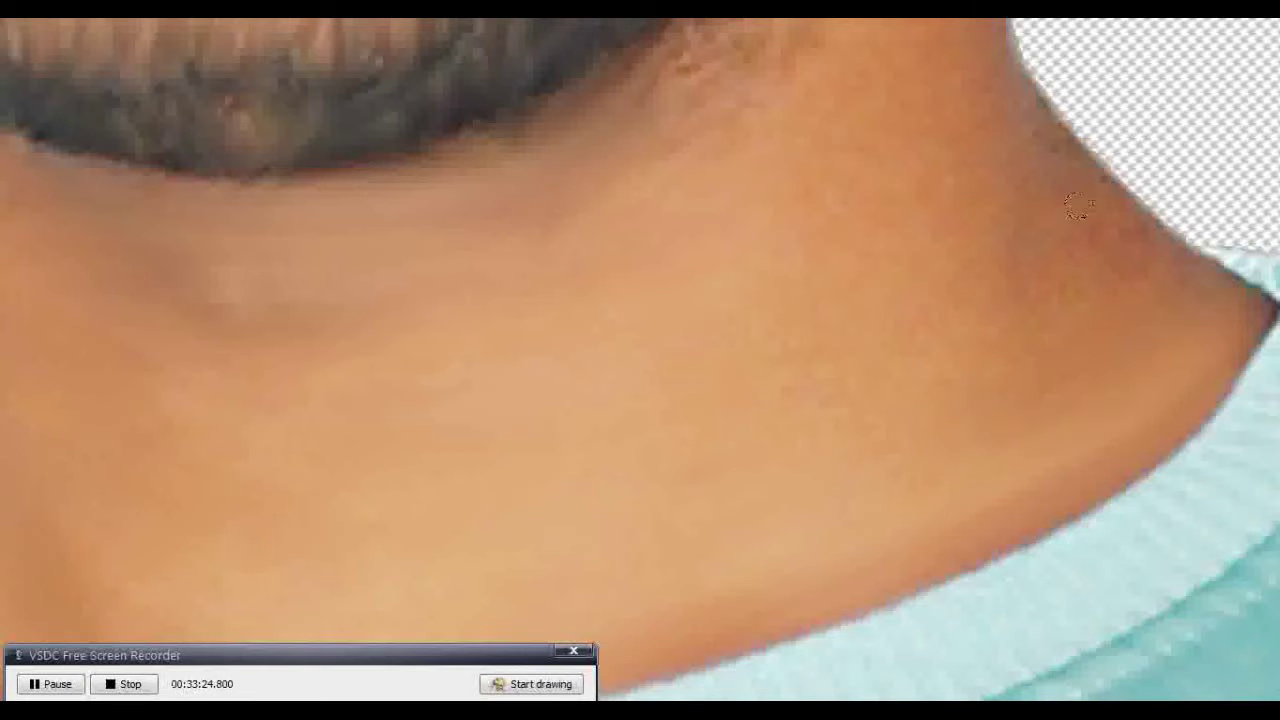
scroll(866, 294, "up", 1)
scroll(870, 300, "up", 2)
left_click_drag(881, 147, 821, 166)
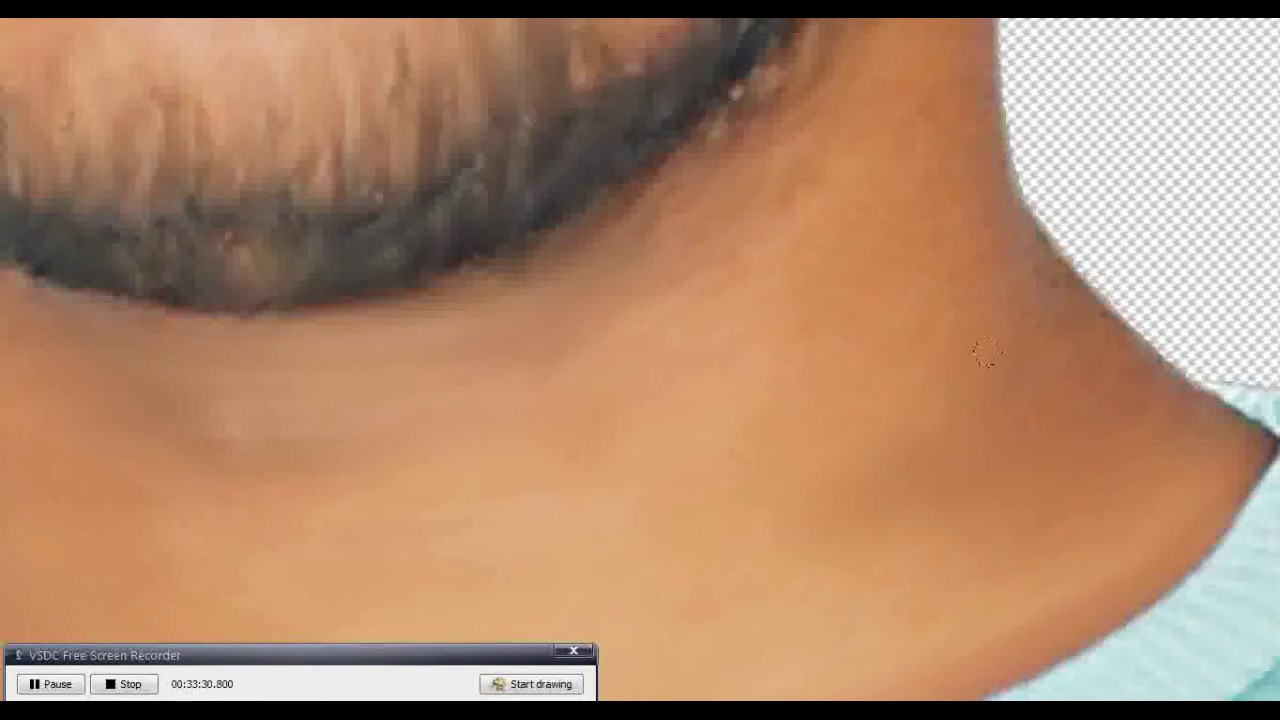
scroll(978, 358, "up", 2)
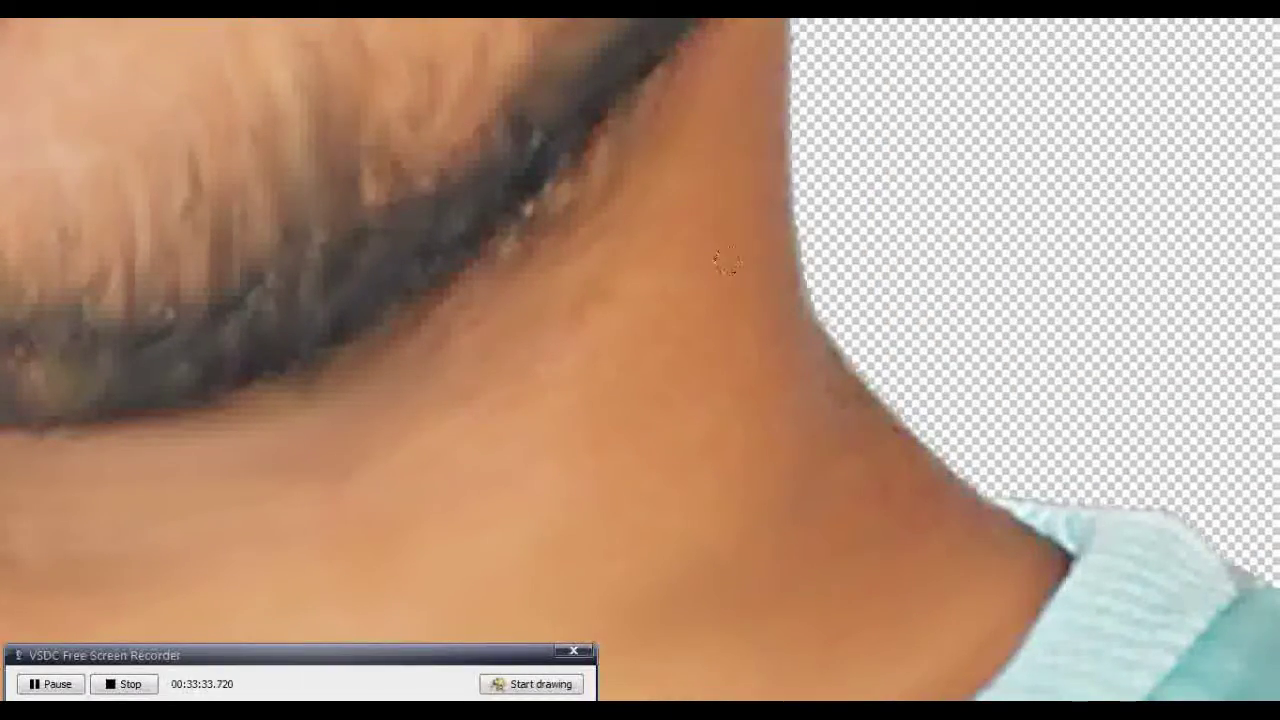
left_click_drag(727, 262, 815, 470)
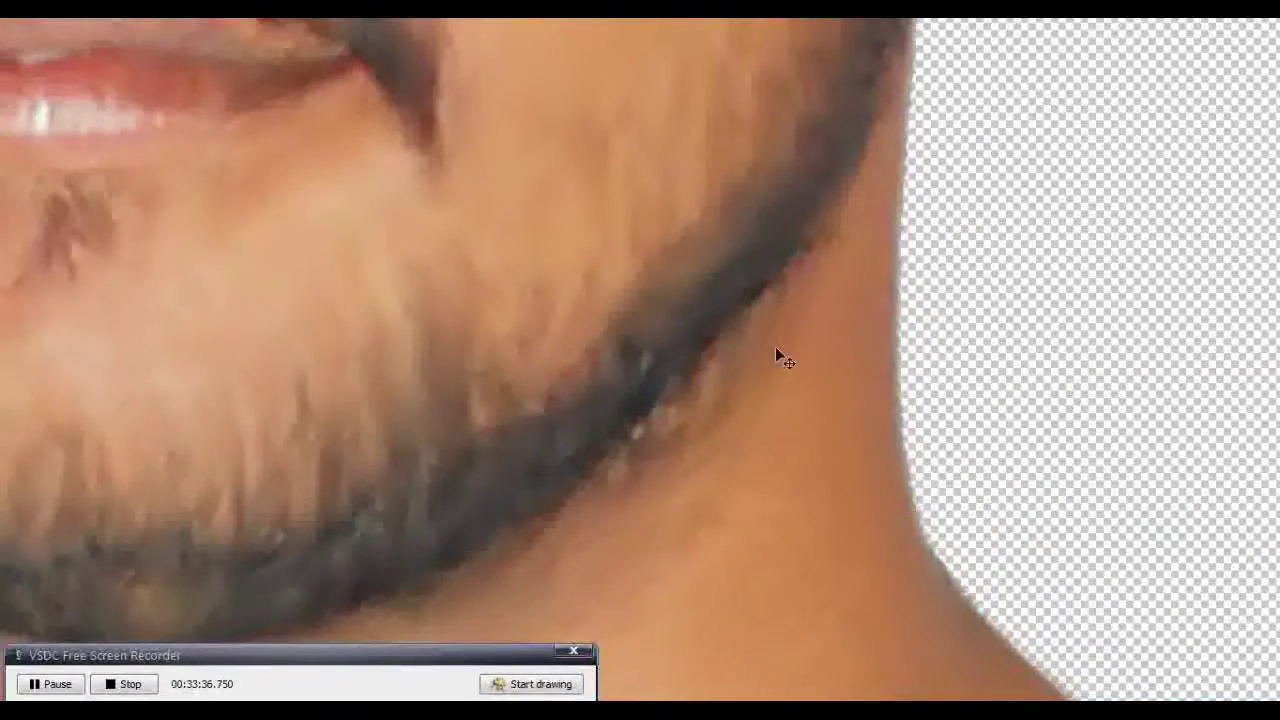
Zoom out to the whole portrait and leave full-screen mode with F
scroll(779, 356, "down", 5)
scroll(643, 366, "up", 2)
scroll(600, 390, "up", 1)
scroll(525, 423, "up", 1)
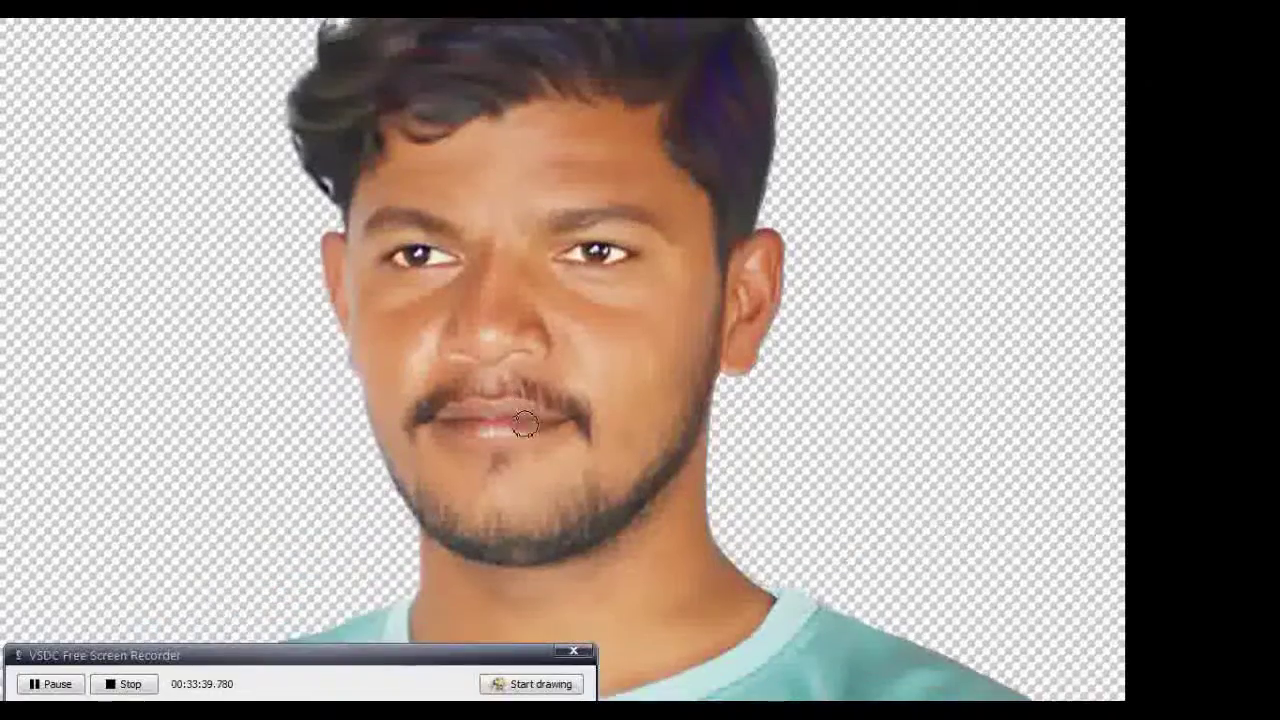
scroll(525, 423, "up", 2)
scroll(525, 420, "down", 1)
scroll(525, 418, "down", 2)
scroll(524, 415, "down", 3)
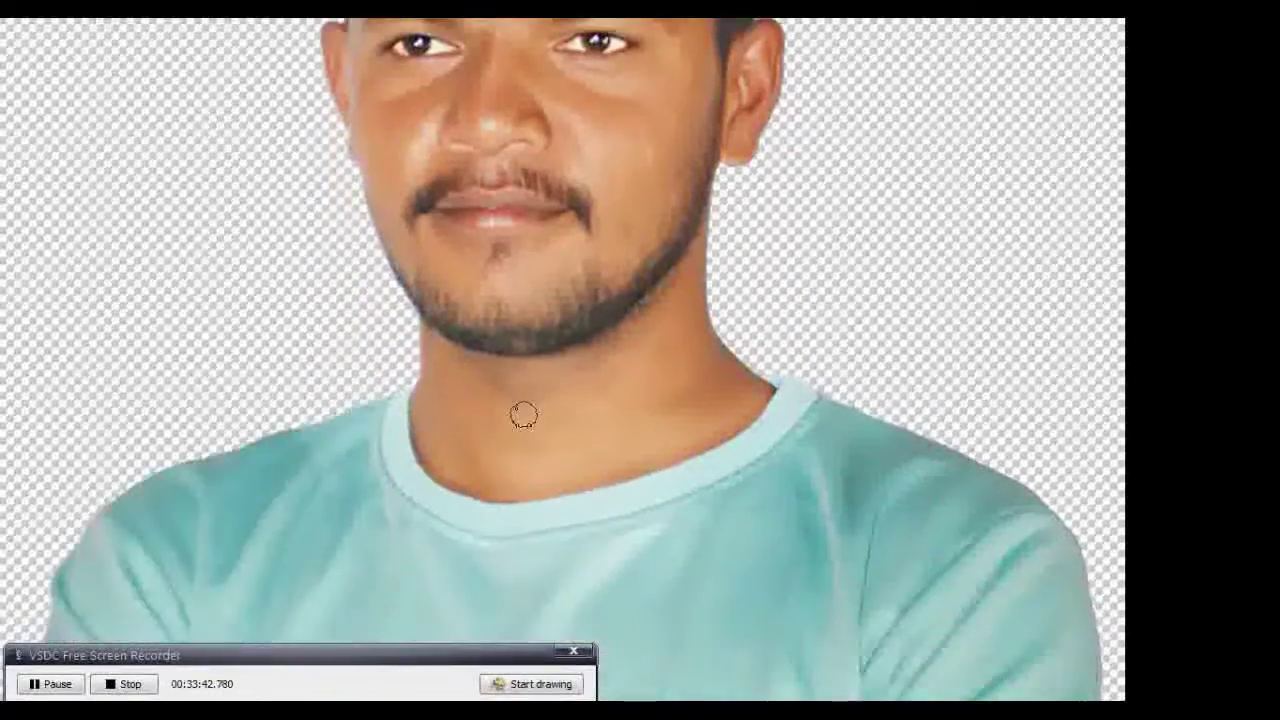
scroll(524, 413, "down", 3)
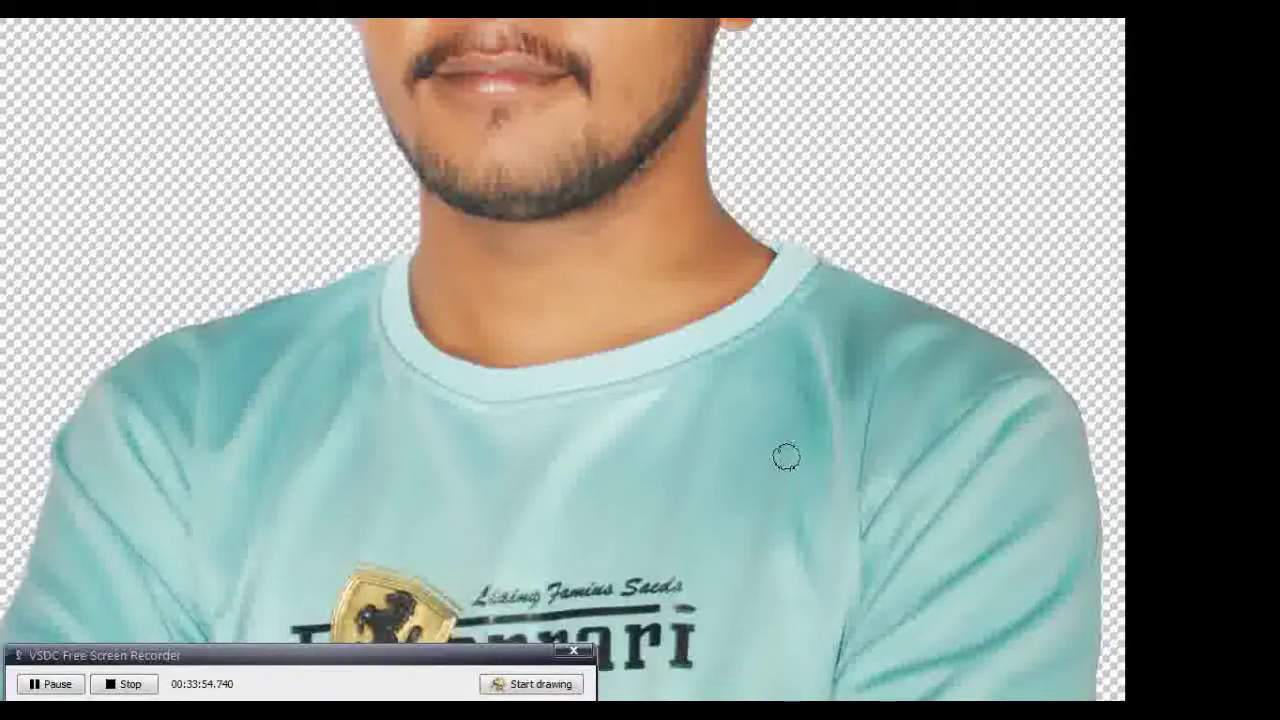
key("ctrl+plus")
key("ctrl+minus")
key("ctrl+minus")
scroll(634, 446, "up", 2)
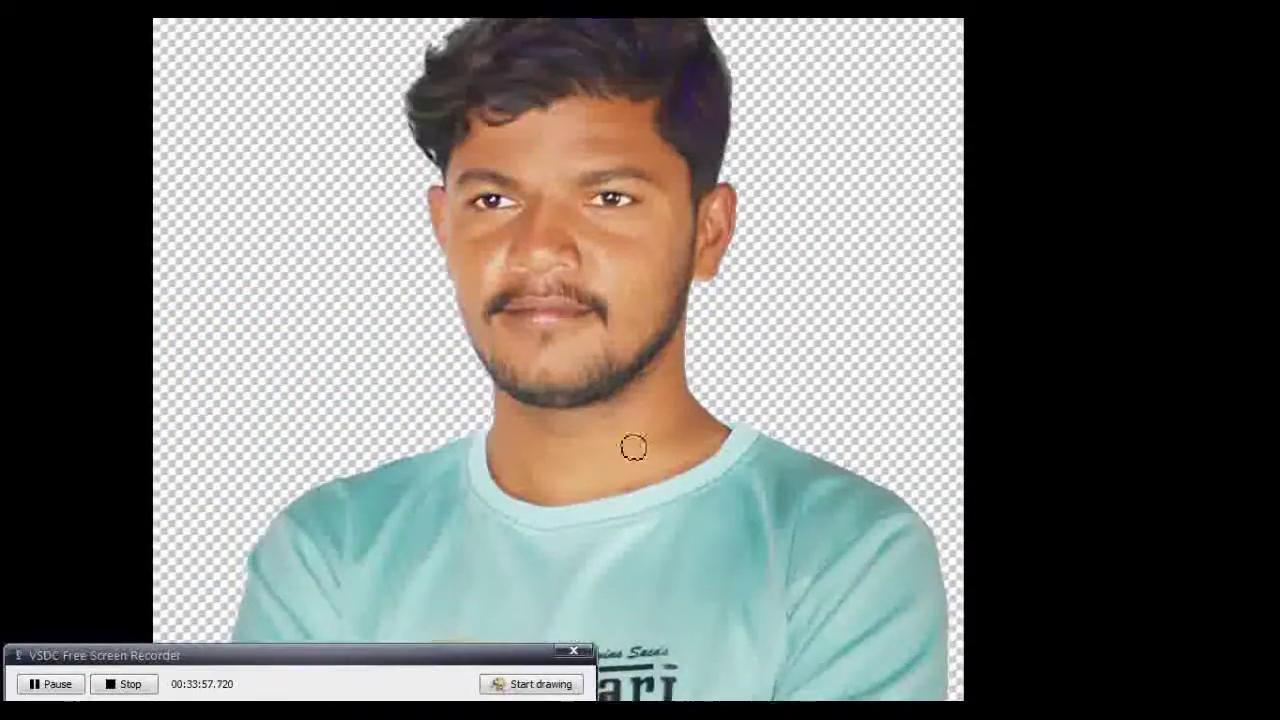
scroll(636, 447, "up", 1)
key("f")
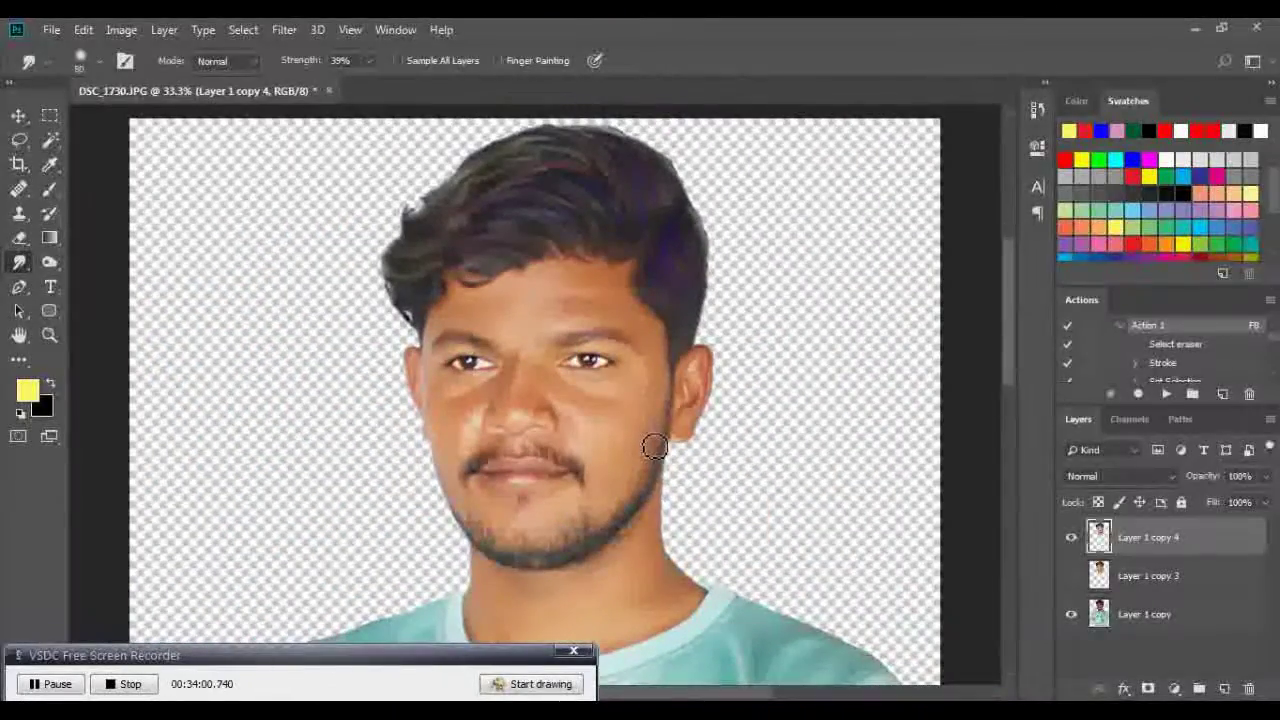
Show Layer 1 copy 3, then toggle Layer 1 copy 4 to compare before and after
left_click(1071, 576)
left_click(1071, 538)
left_click(1071, 538)
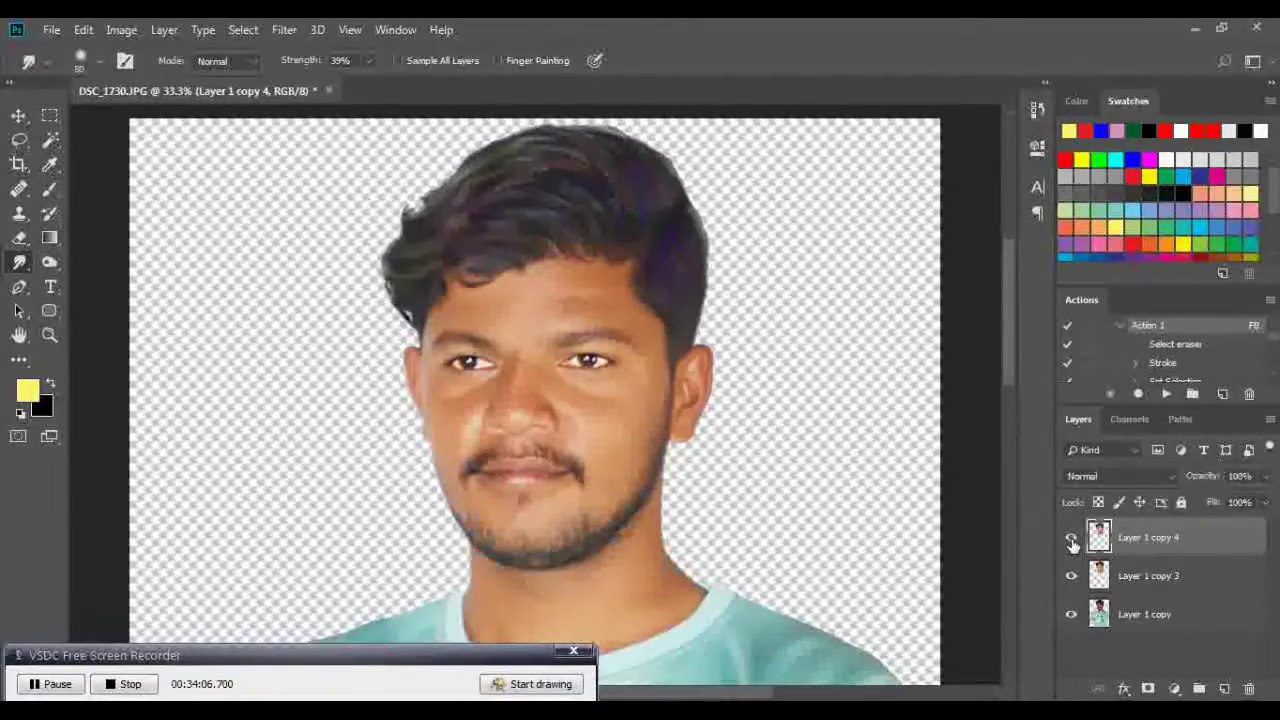
left_click(1071, 538)
left_click(1071, 538)
scroll(724, 512, "down", 1)
scroll(724, 512, "down", 2)
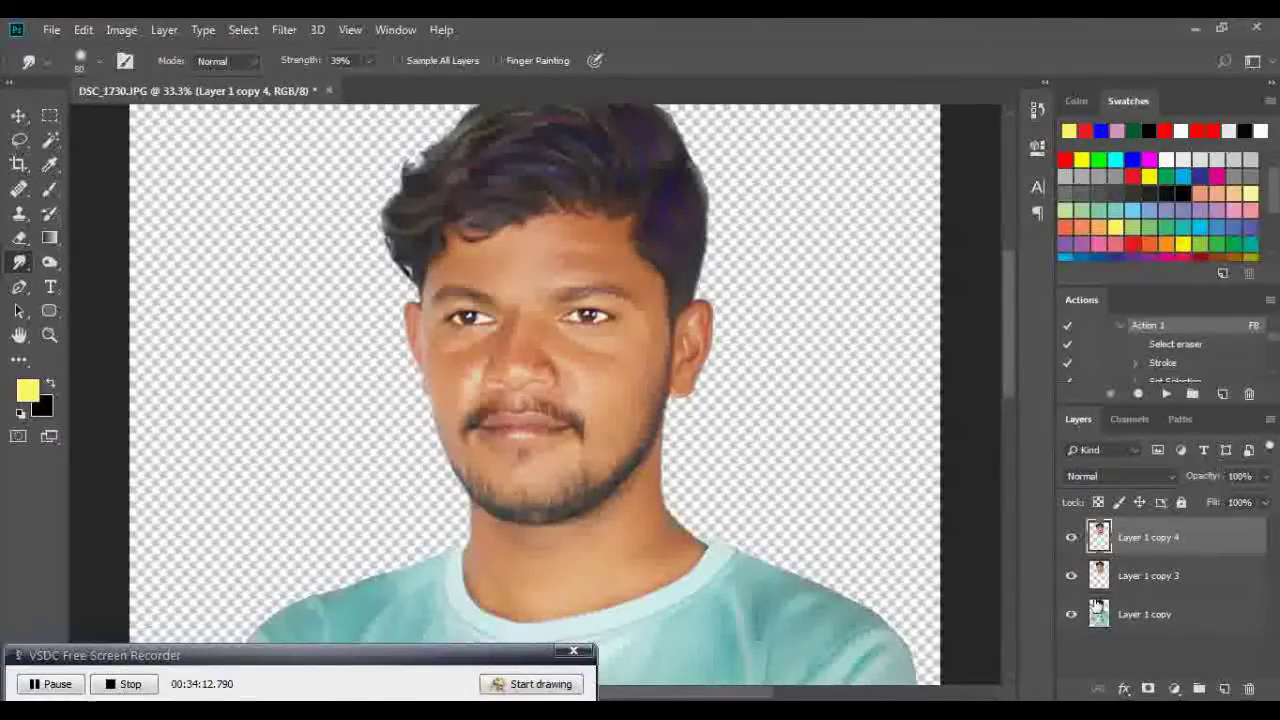
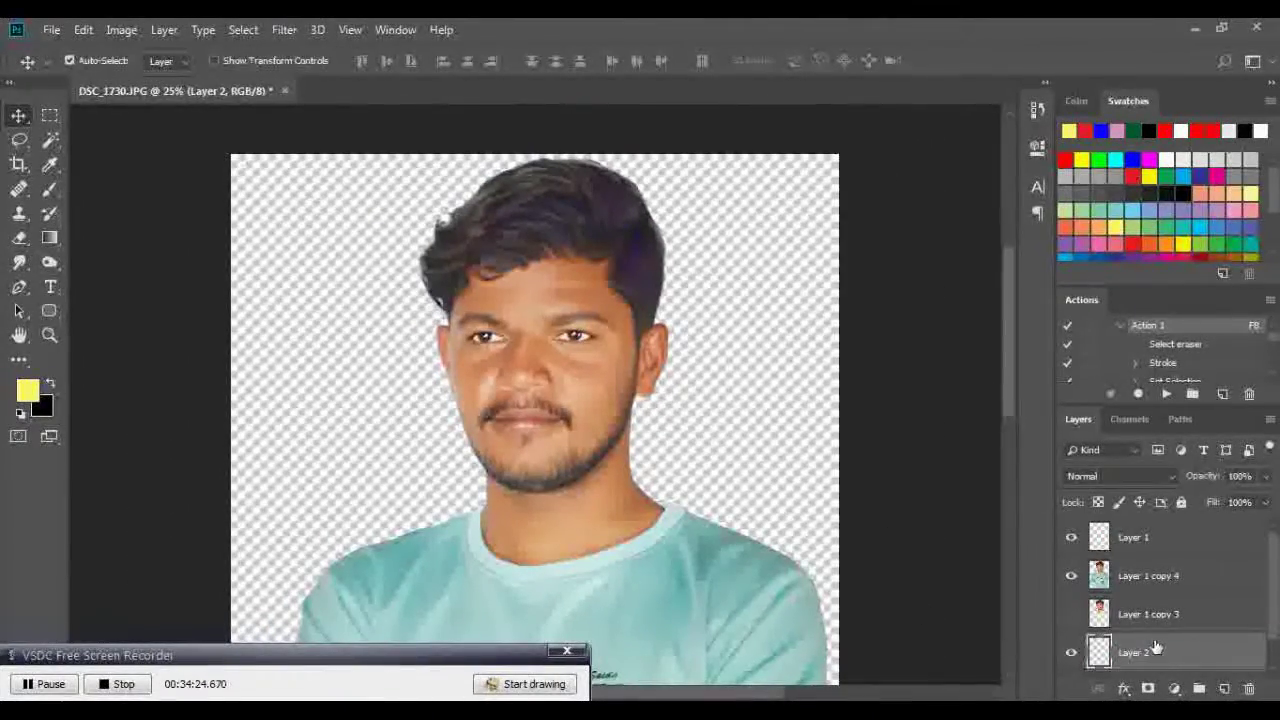
Paint a soft black 1400 px, 0% hardness stroke across Layer 2's top-left background
left_click(1160, 128)
key("b")
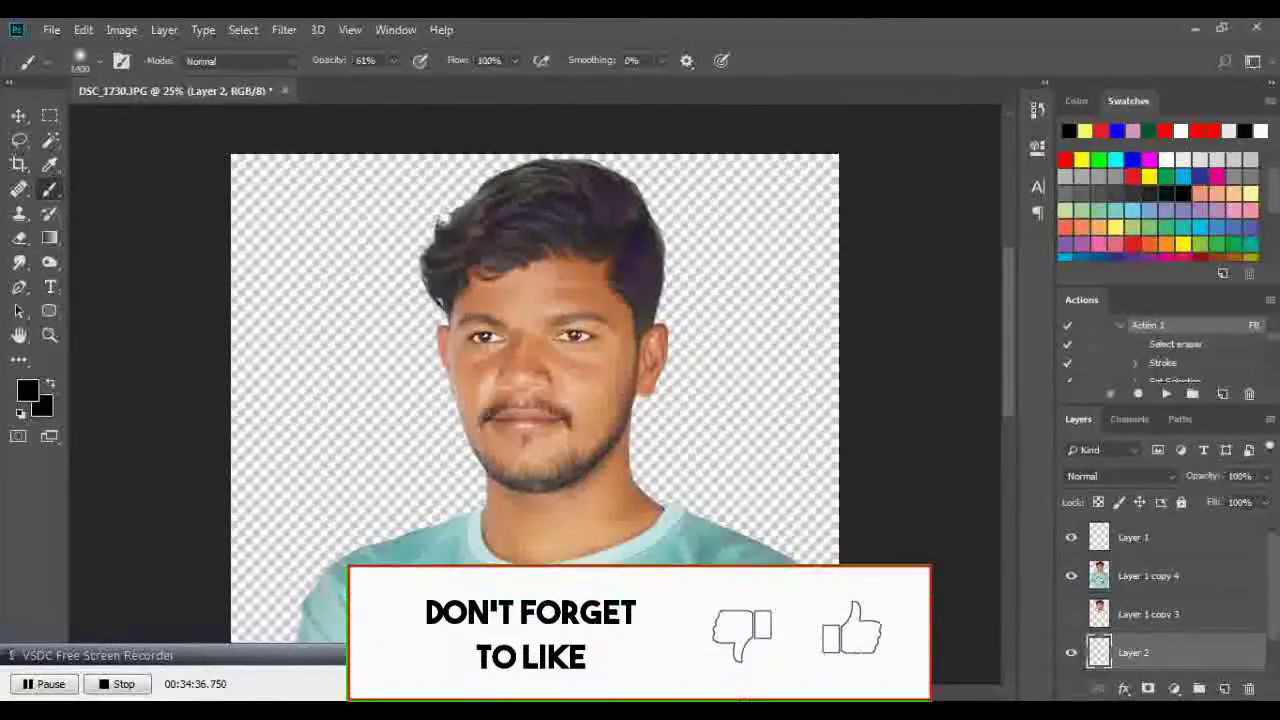
key("ctrl+minus")
key("ctrl+minus")
left_click(420, 230)
mouse_move(425, 235)
left_mouse_down()
mouse_move(665, 275)
mouse_move(470, 285)
left_mouse_up()
right_click(607, 367)
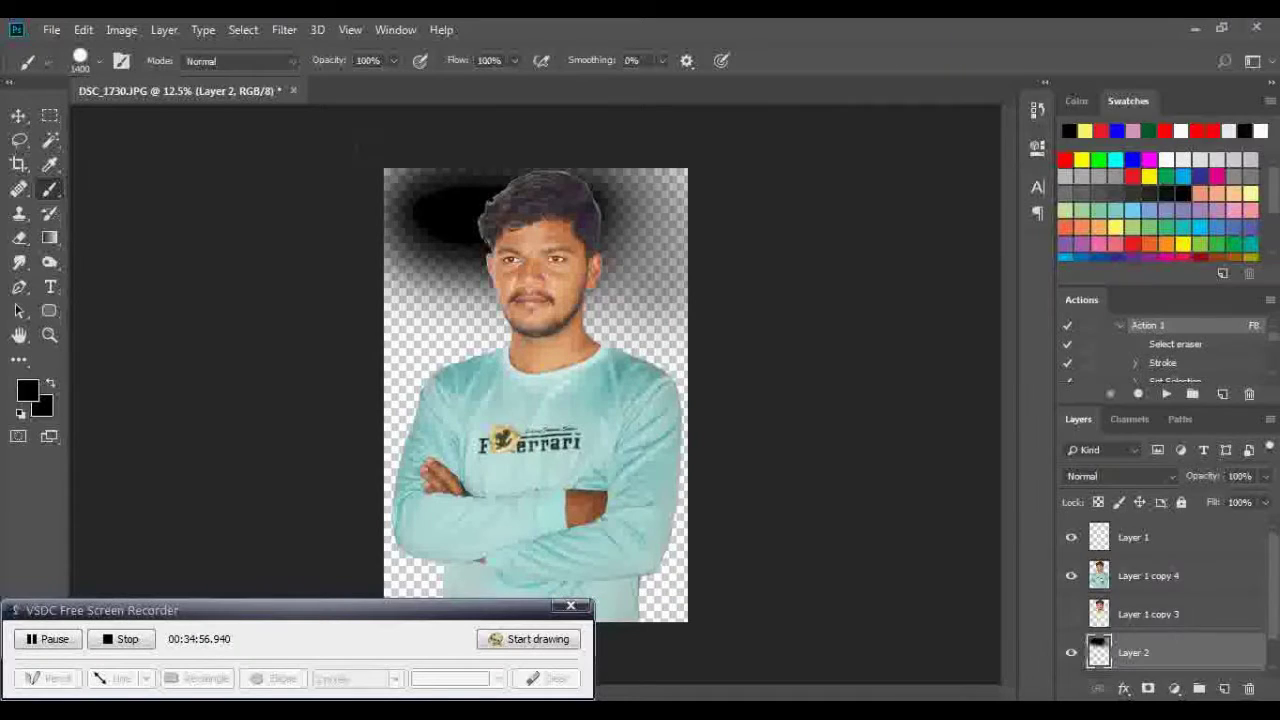
Paint the left edge and right side of Layer 2's background solid black
left_click_drag(440, 300, 450, 185)
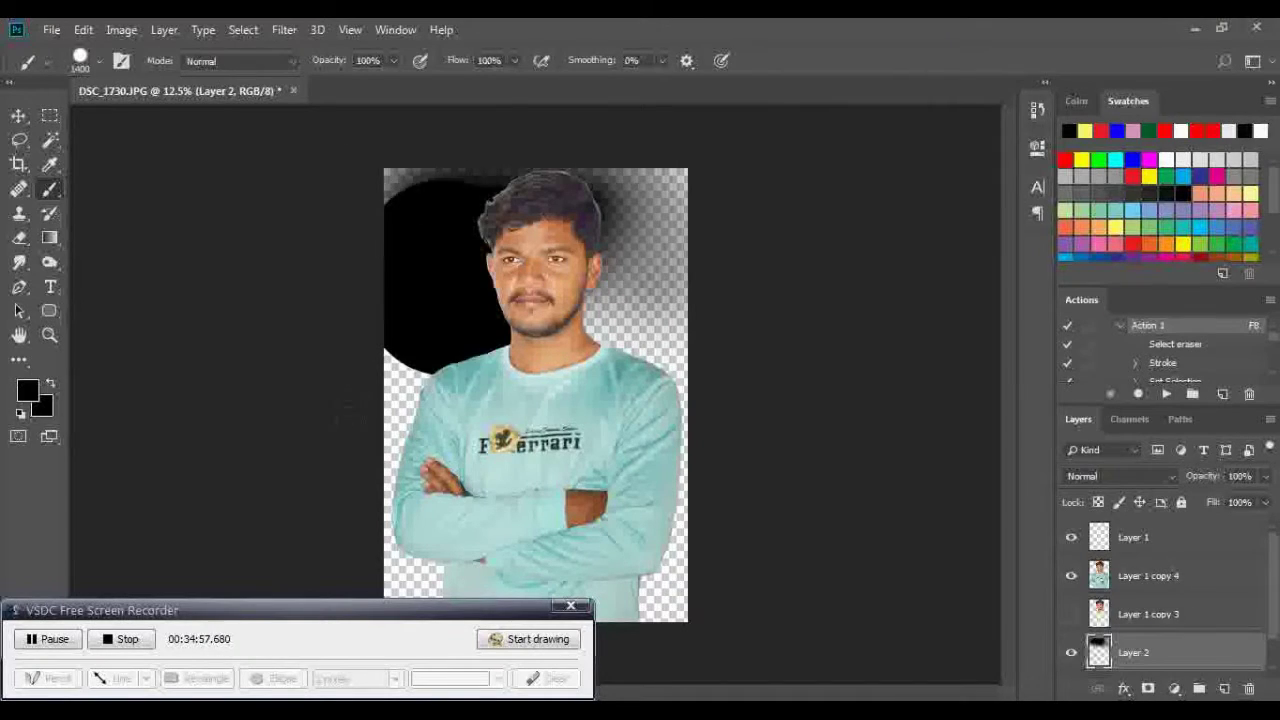
mouse_move(395, 370)
left_mouse_down()
mouse_move(385, 530)
mouse_move(420, 595)
left_mouse_up()
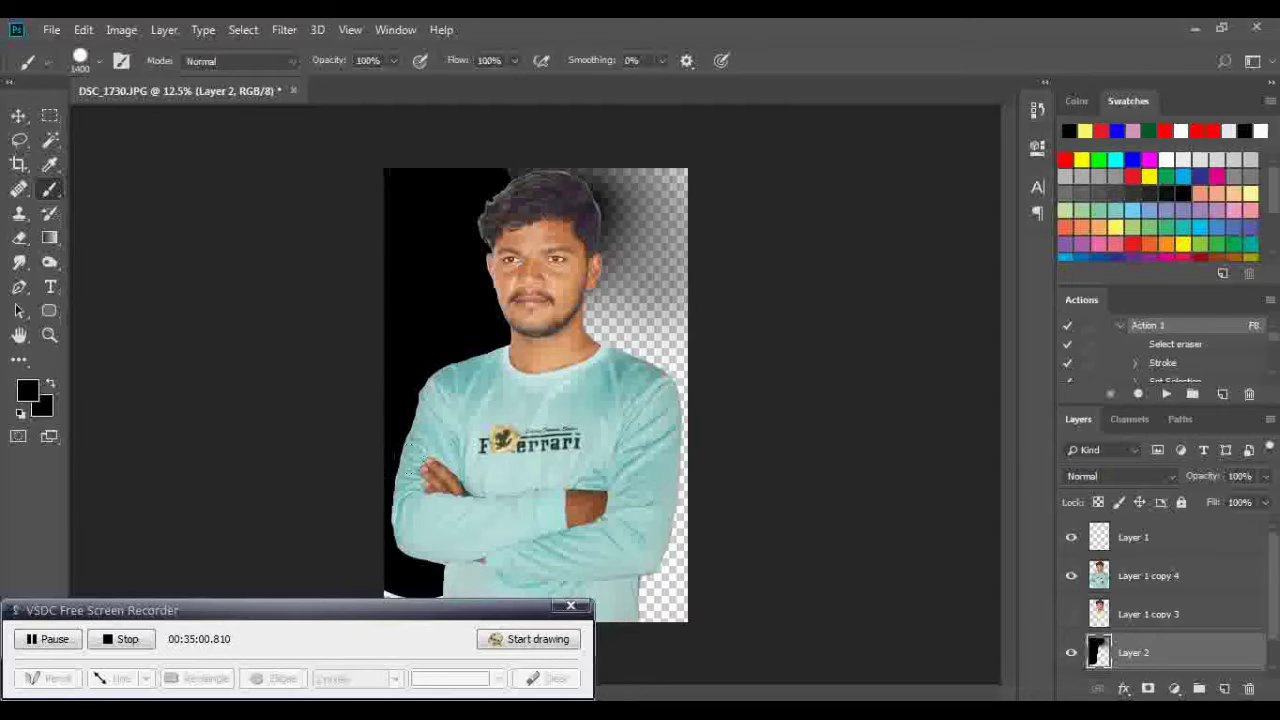
left_click_drag(630, 600, 640, 190)
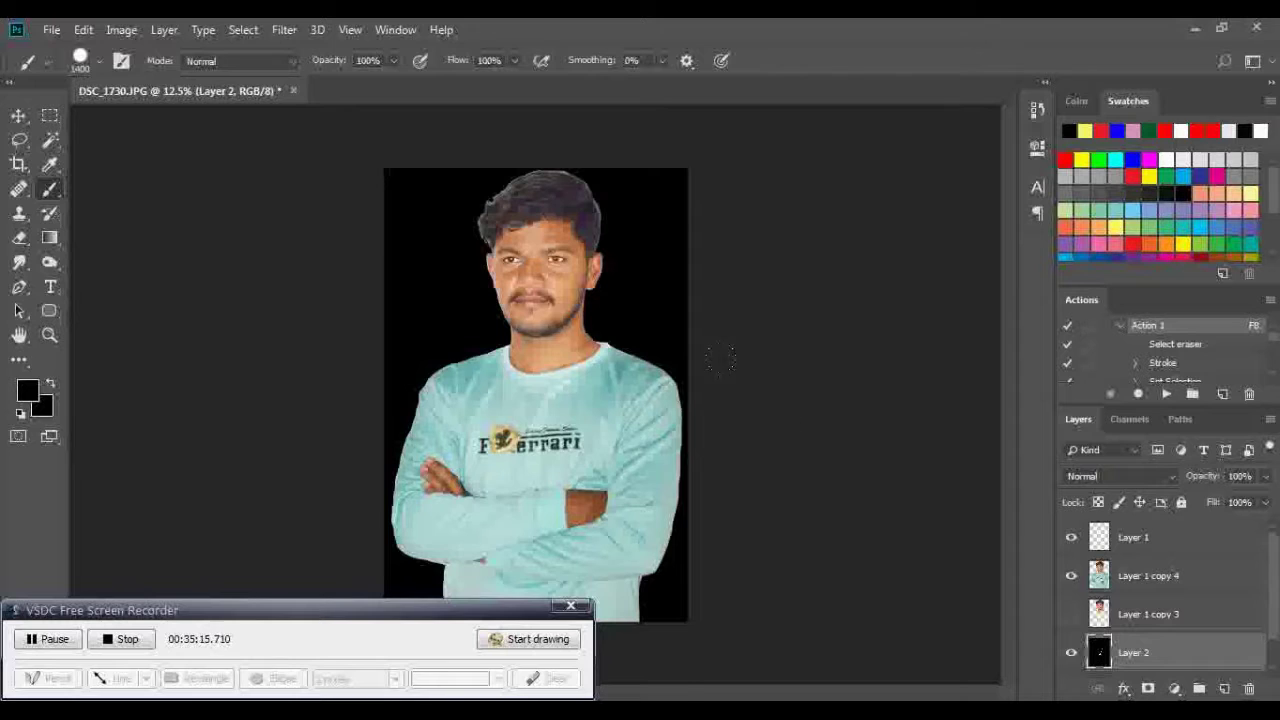
Load the KYLE dry-media splatter brush at 432 px, with blue as the paint colour
right_click(722, 392)
scroll(777, 588, "down", 2)
scroll(777, 588, "down", 2)
scroll(772, 592, "down", 2)
scroll(770, 592, "down", 2)
scroll(770, 592, "down", 1)
left_click(764, 578)
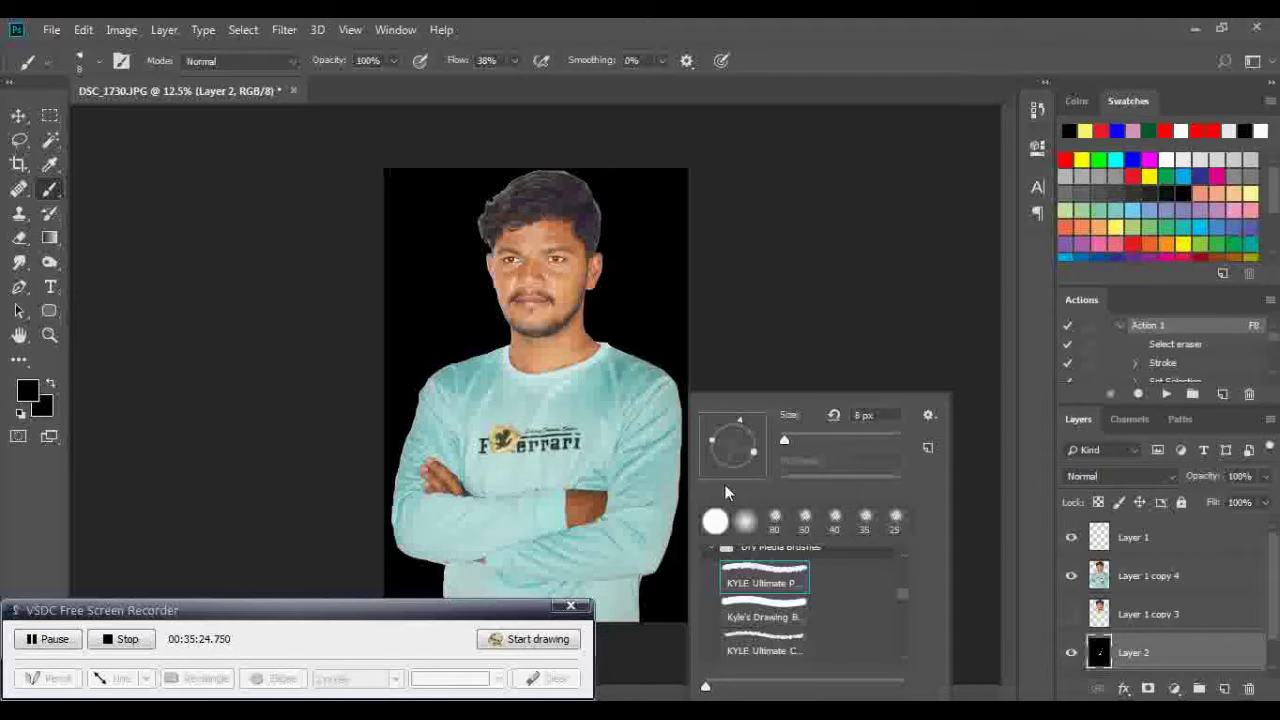
left_click_drag(842, 441, 865, 441)
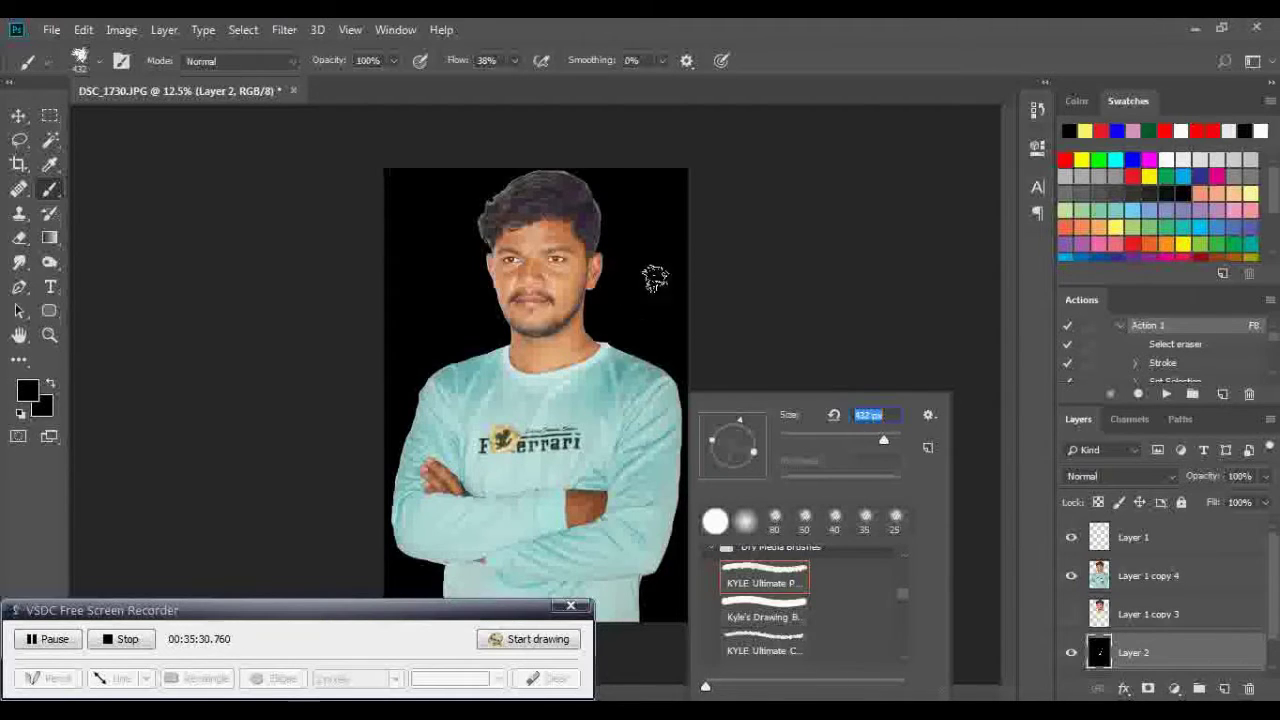
key("Return")
left_click(1117, 130)
Stamp blue splatters right of the head, then green ones on the right and left
left_click(663, 250)
left_click(652, 320)
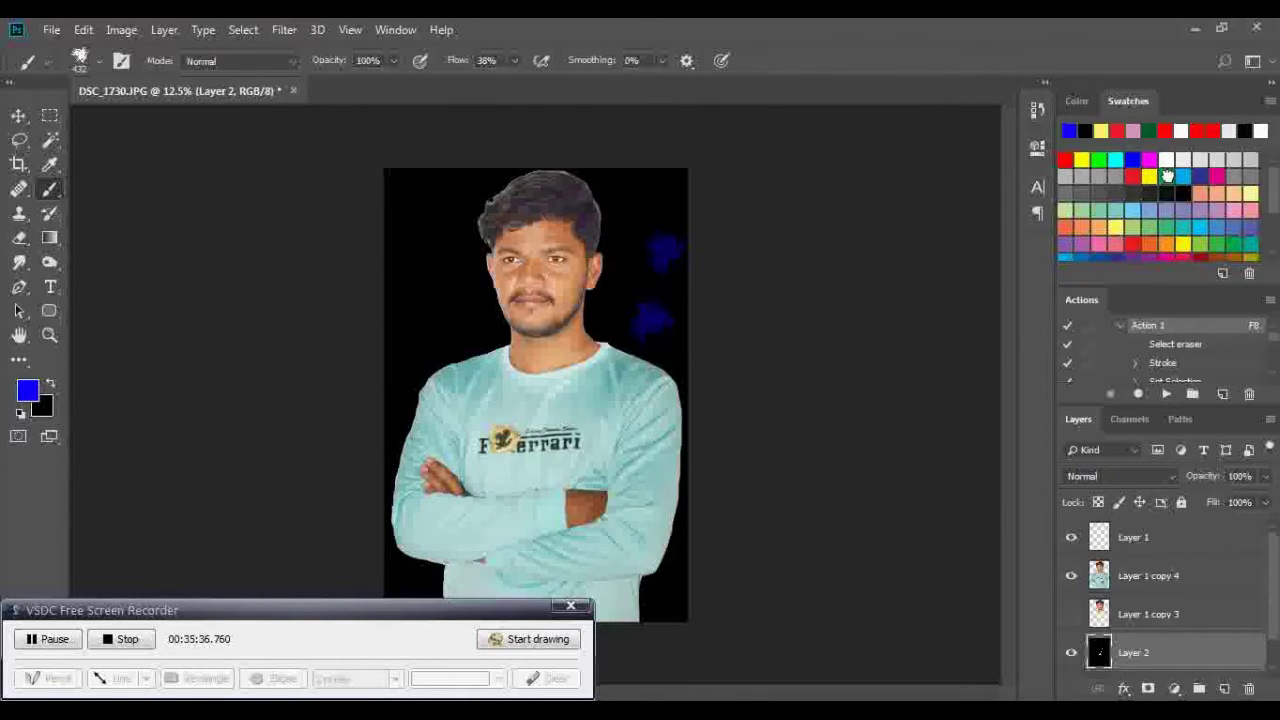
left_click(1167, 176)
left_click(628, 305)
left_click(625, 237)
left_click(628, 183)
left_click(428, 350)
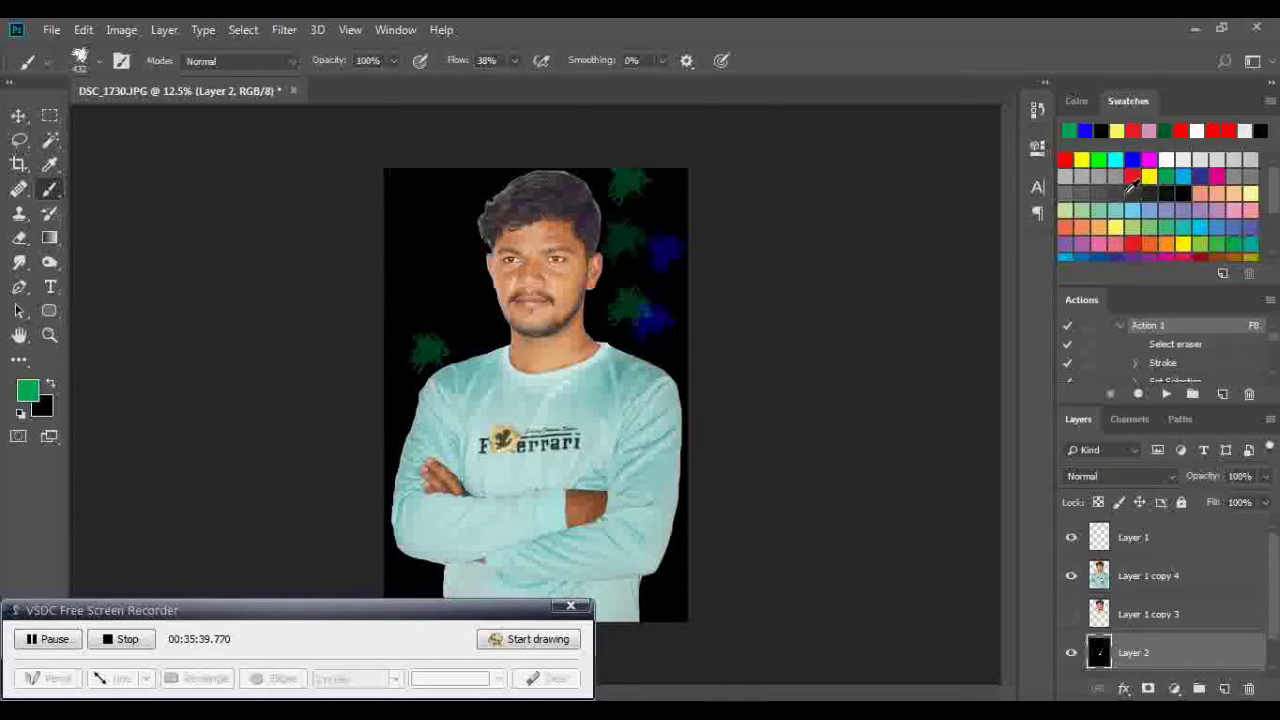
Stamp yellow splatters around the head, raising brush Flow to 100% midway
left_click(1150, 176)
left_click(600, 248)
left_click(600, 205)
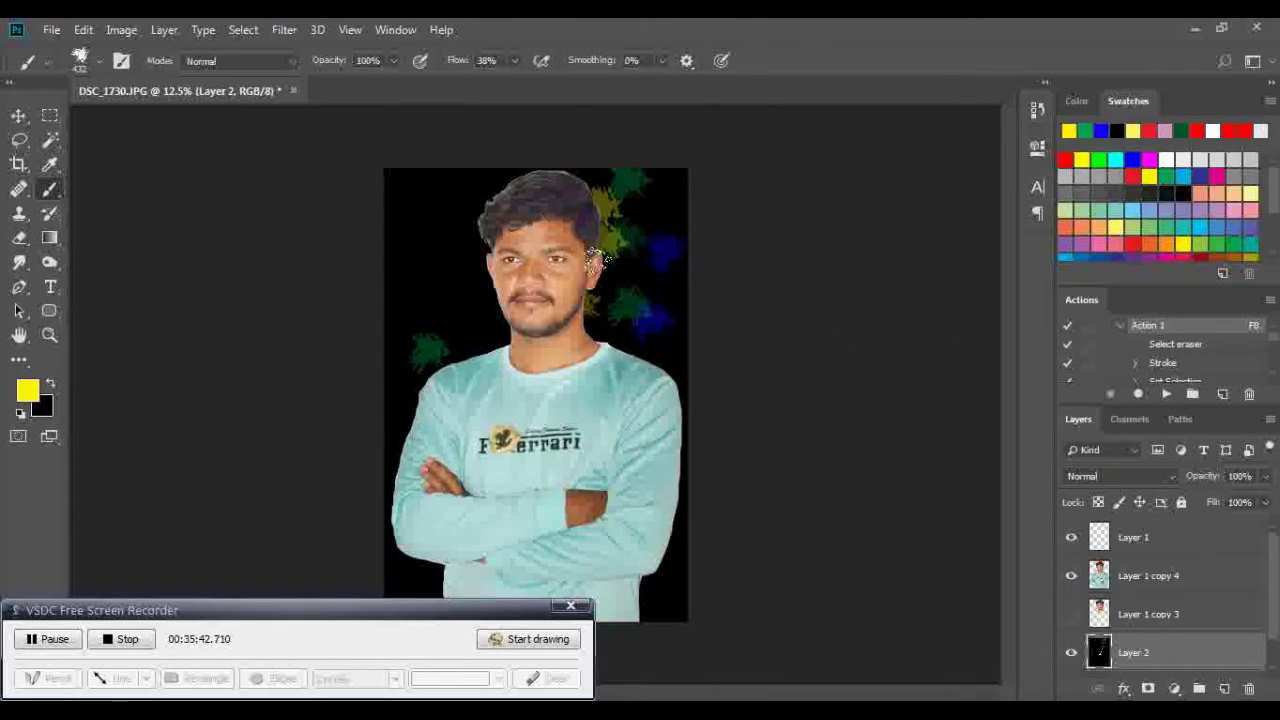
left_click(592, 305)
left_click(514, 61)
left_click_drag(514, 83, 570, 83)
left_click(668, 213)
left_click(668, 352)
left_click(460, 288)
left_click(460, 350)
Add red splatters left of the face, then magenta ones at the right and lower-left edges
left_click(1157, 128)
left_click(640, 333)
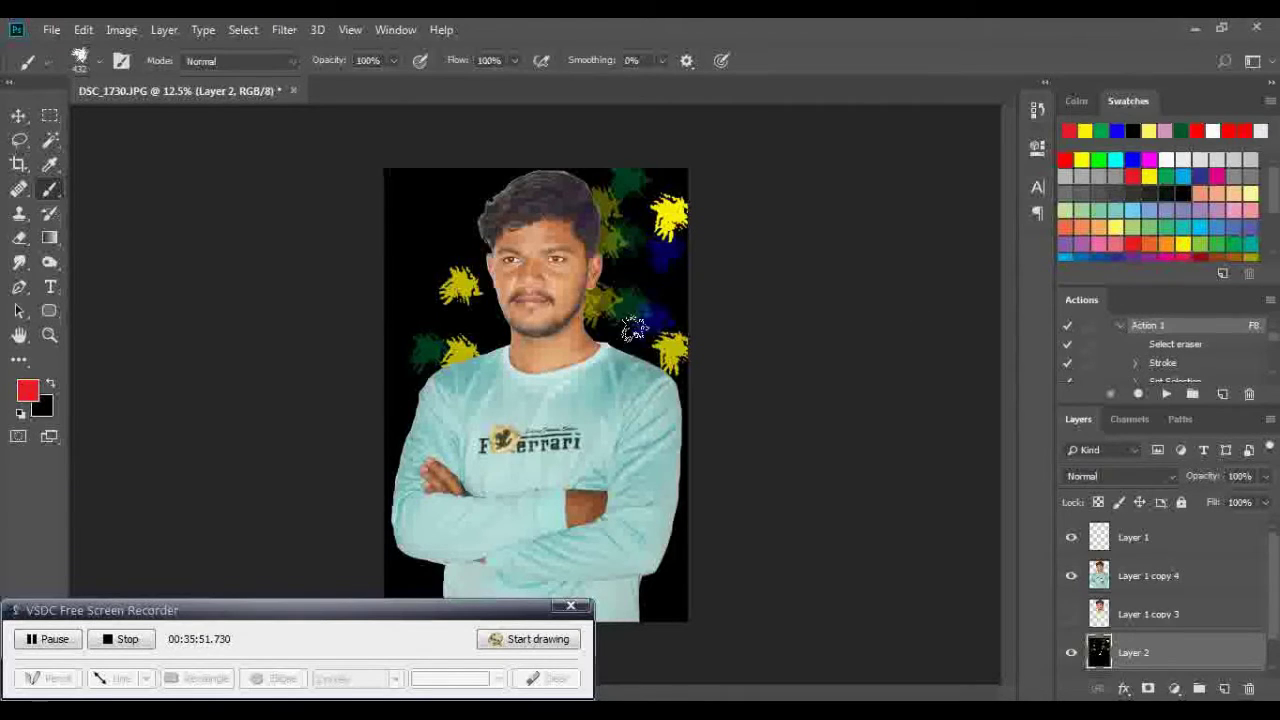
left_click(443, 190)
left_click(432, 268)
left_click(400, 378)
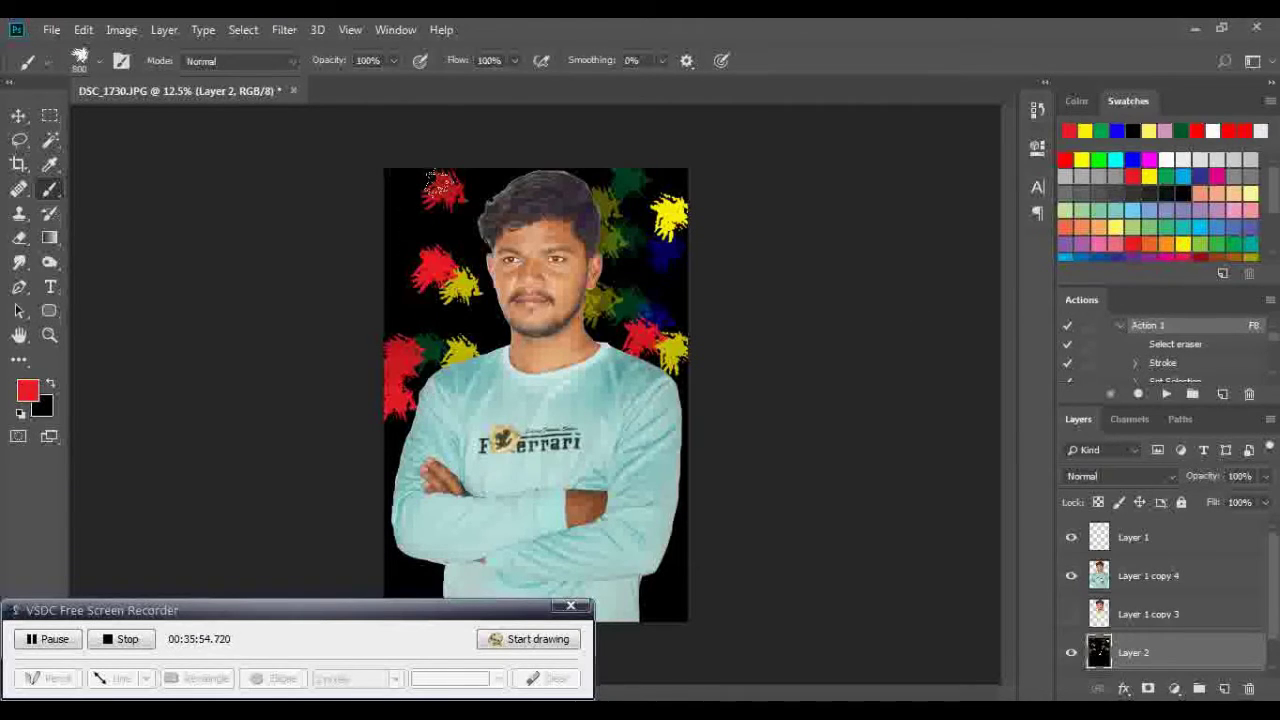
left_click(432, 280)
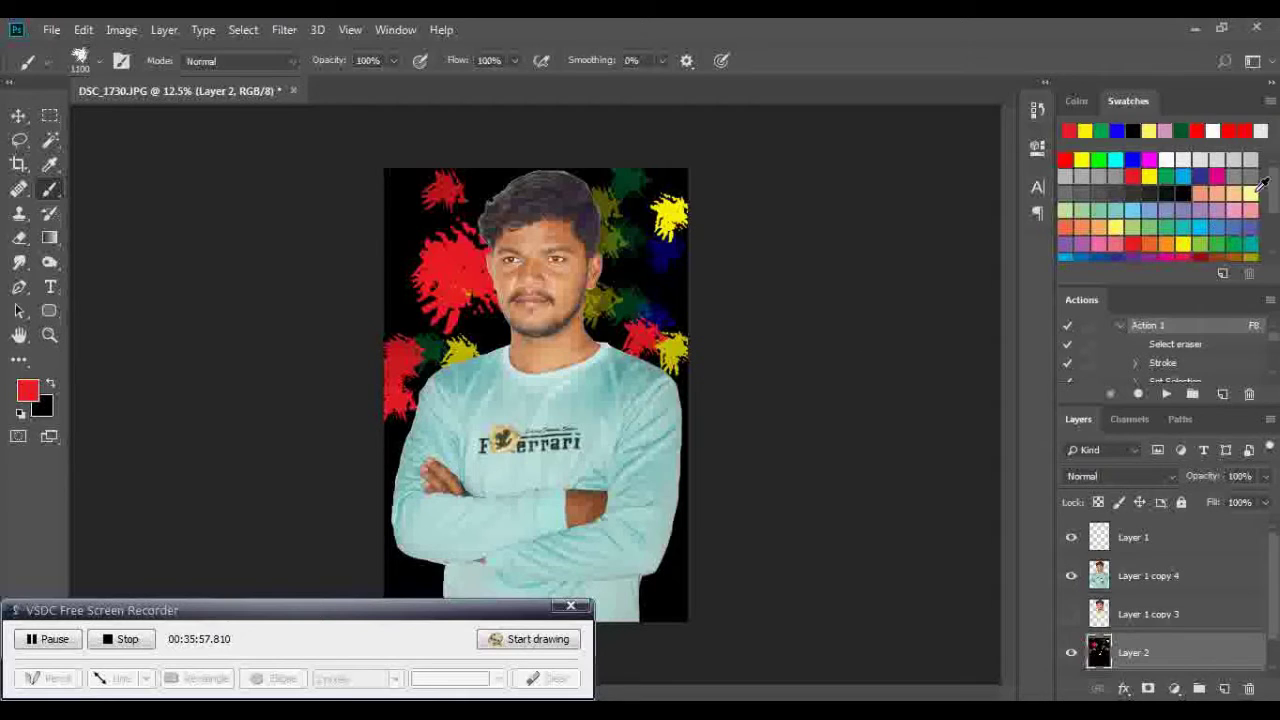
left_click(1219, 174)
left_click(655, 335)
left_click(670, 540)
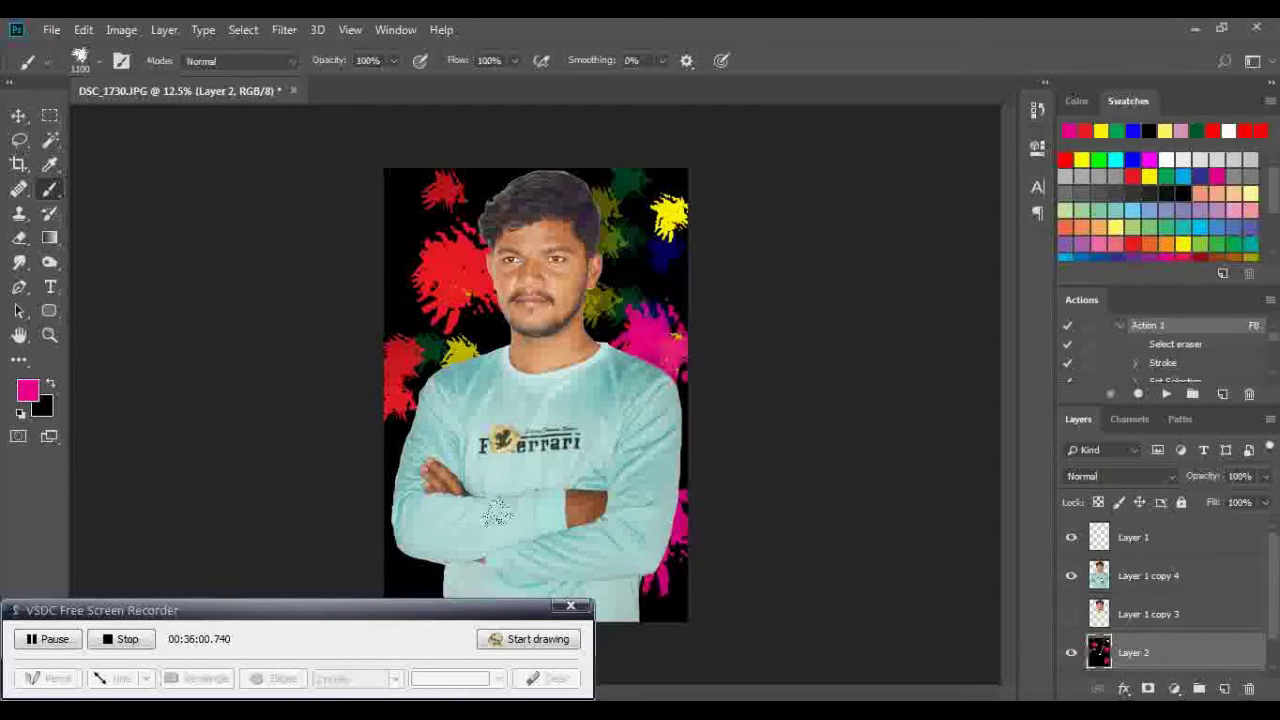
left_click(405, 560)
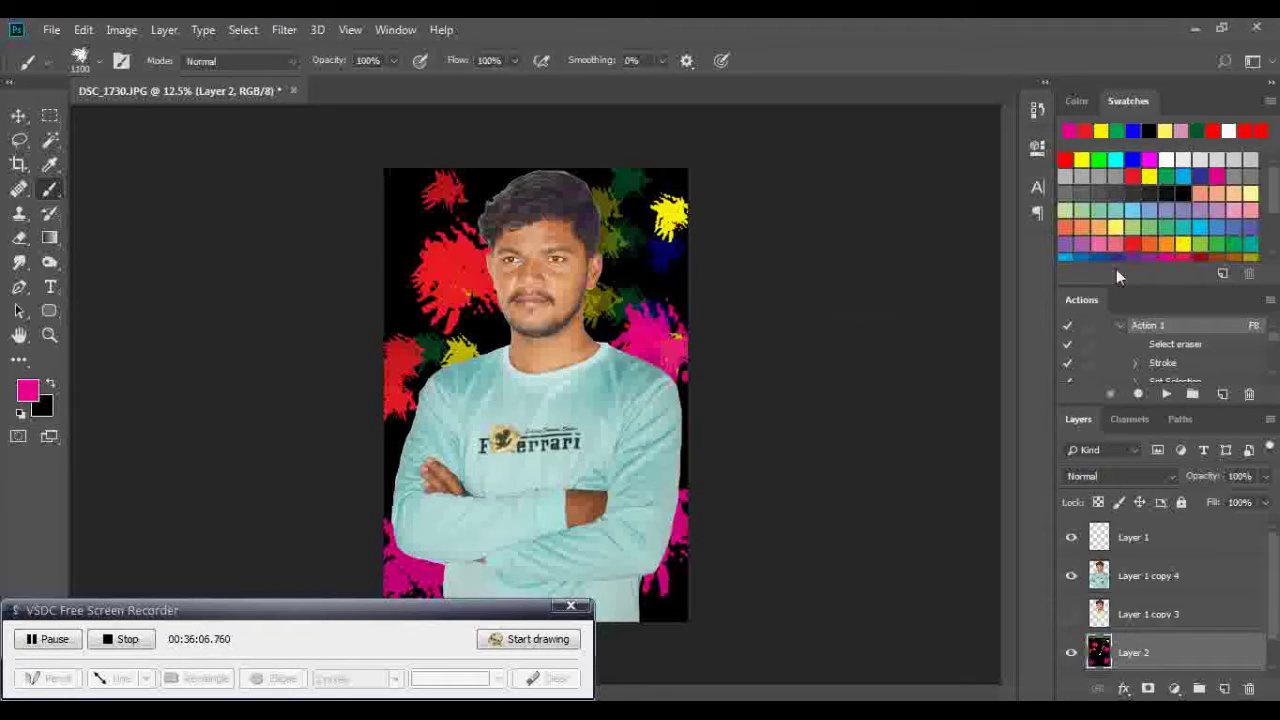
Add more blue splatters, then halve the brush size and stamp white ones around the neck
left_click(1136, 129)
left_click(642, 260)
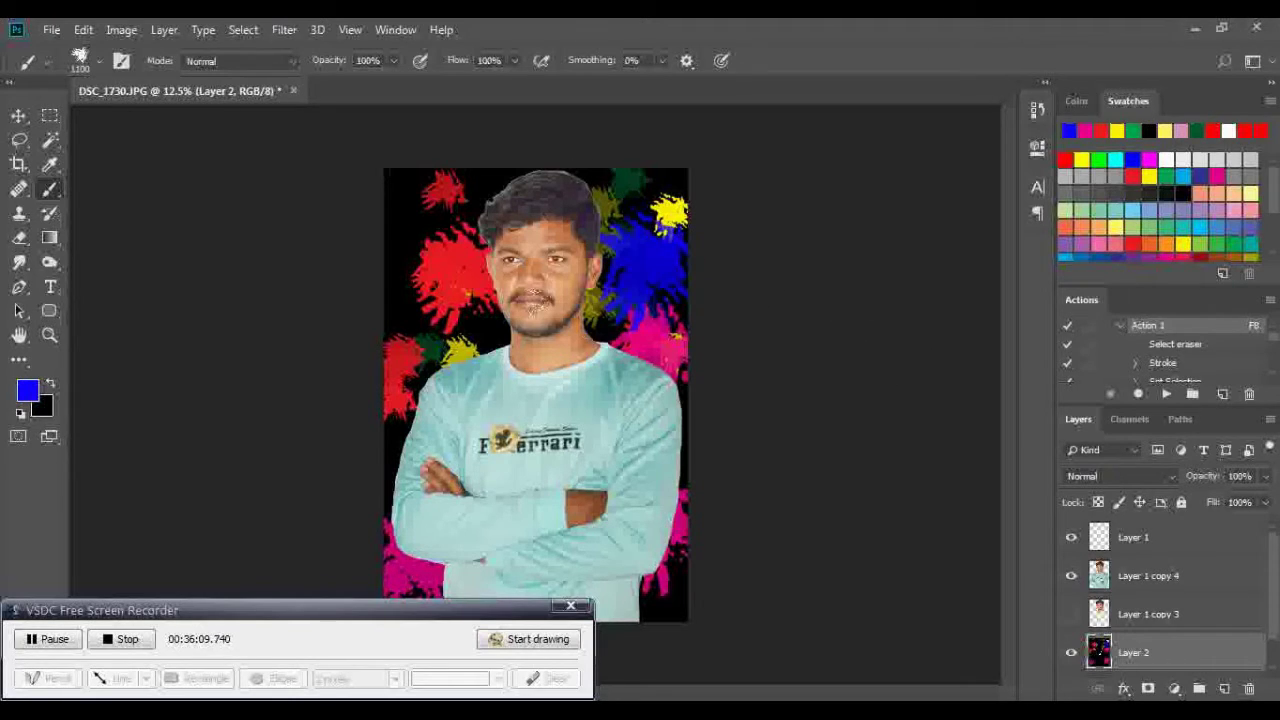
left_click(450, 212)
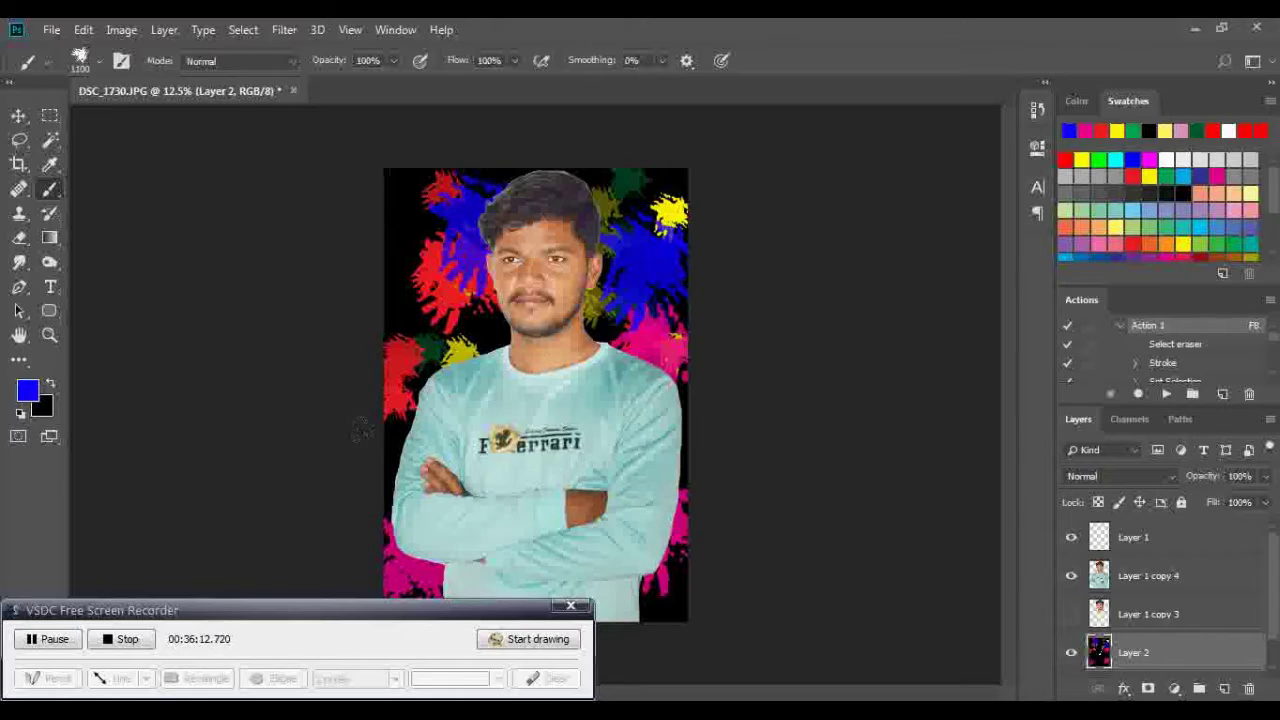
left_click(366, 468)
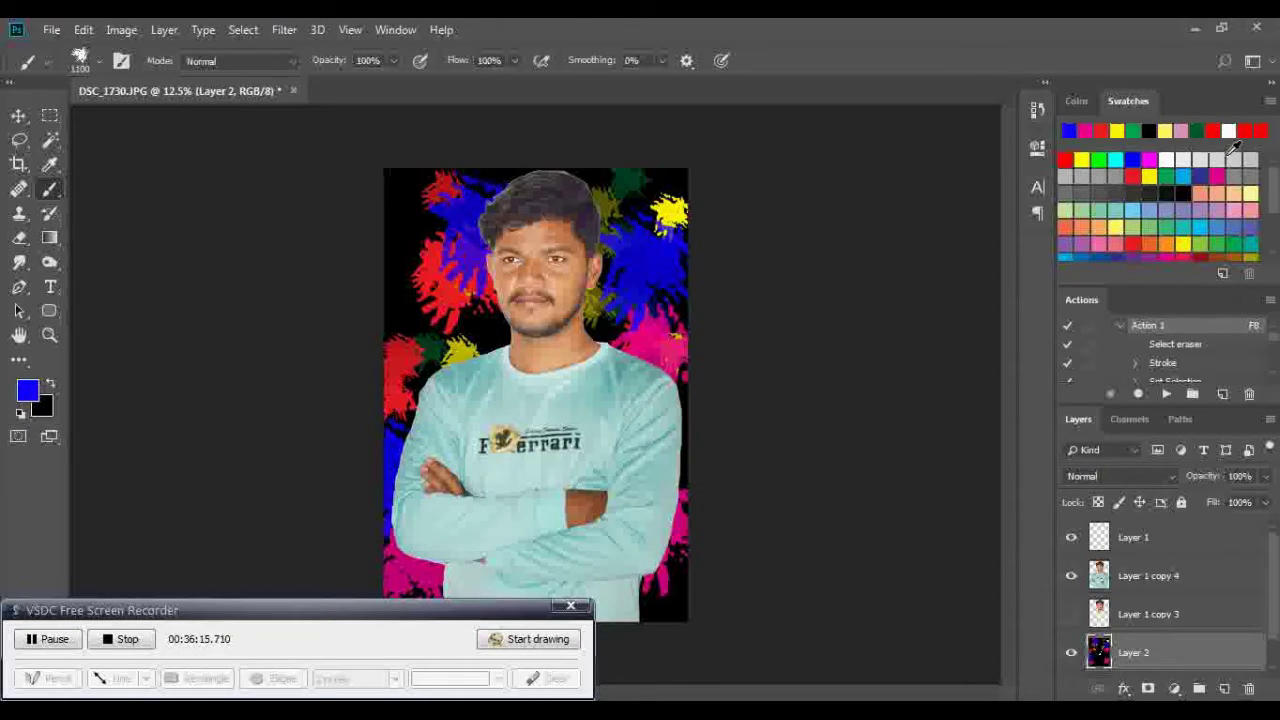
left_click(1230, 134)
key("bracketleft")
key("bracketleft")
key("bracketleft")
left_click(607, 323)
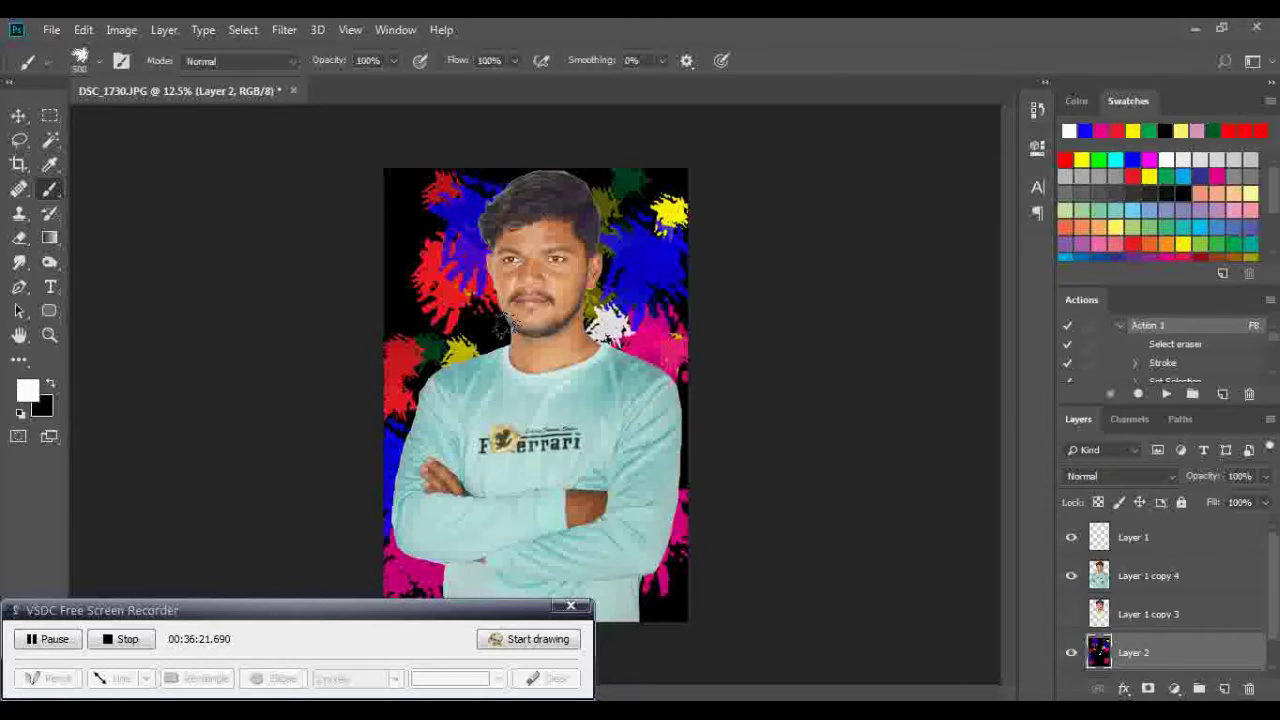
left_click(495, 330)
left_click(418, 188)
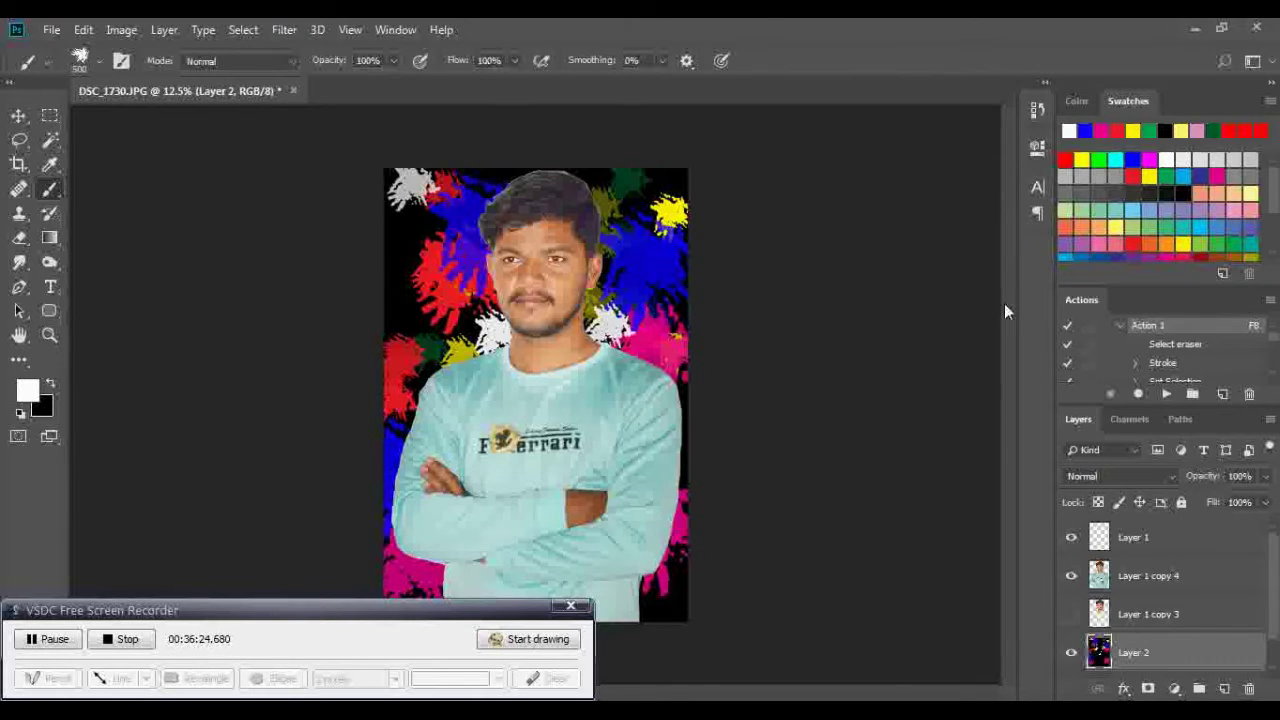
Stamp a pink splatter at the left edge and an olive one at the bottom-right
left_click(1117, 240)
left_click(412, 276)
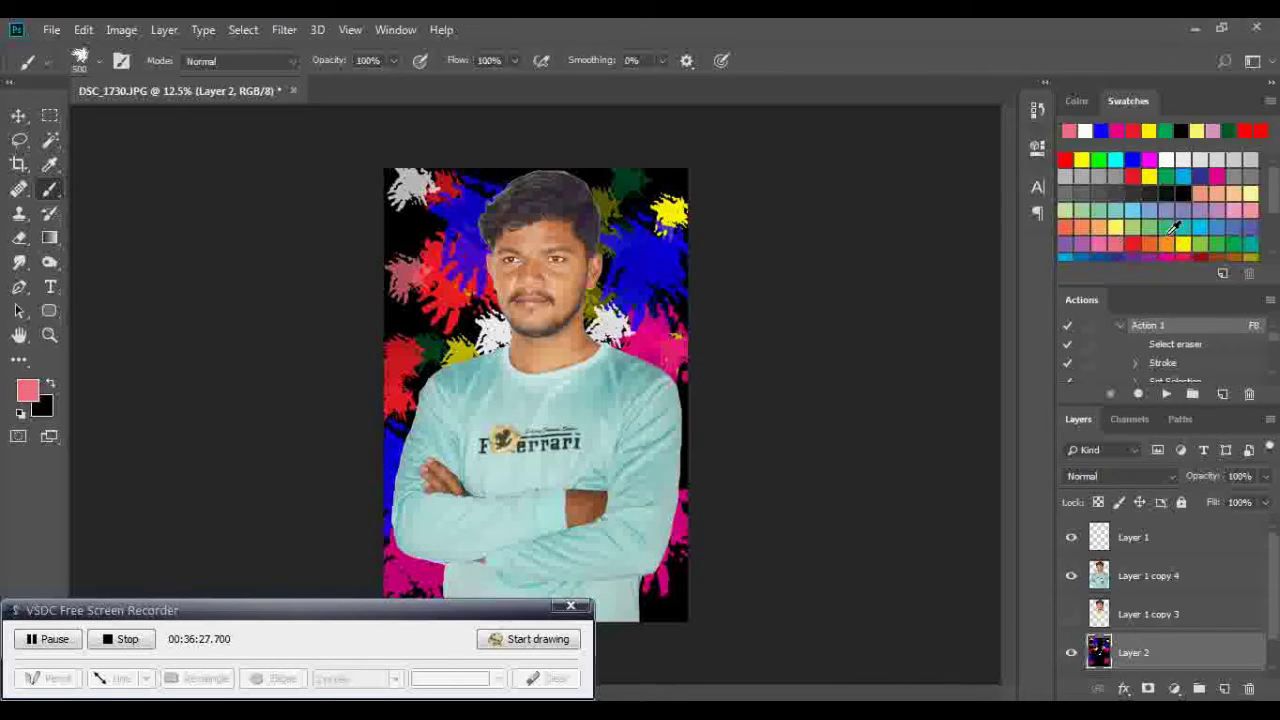
left_click(1256, 253)
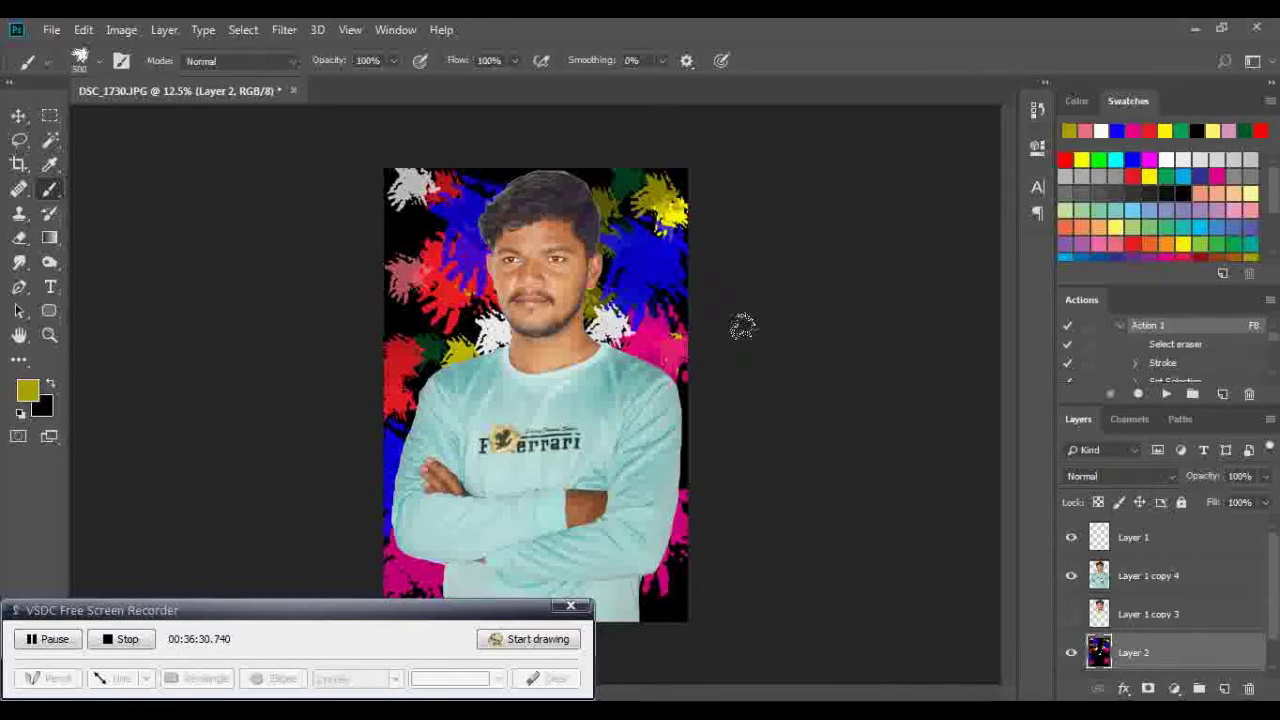
left_click(656, 598)
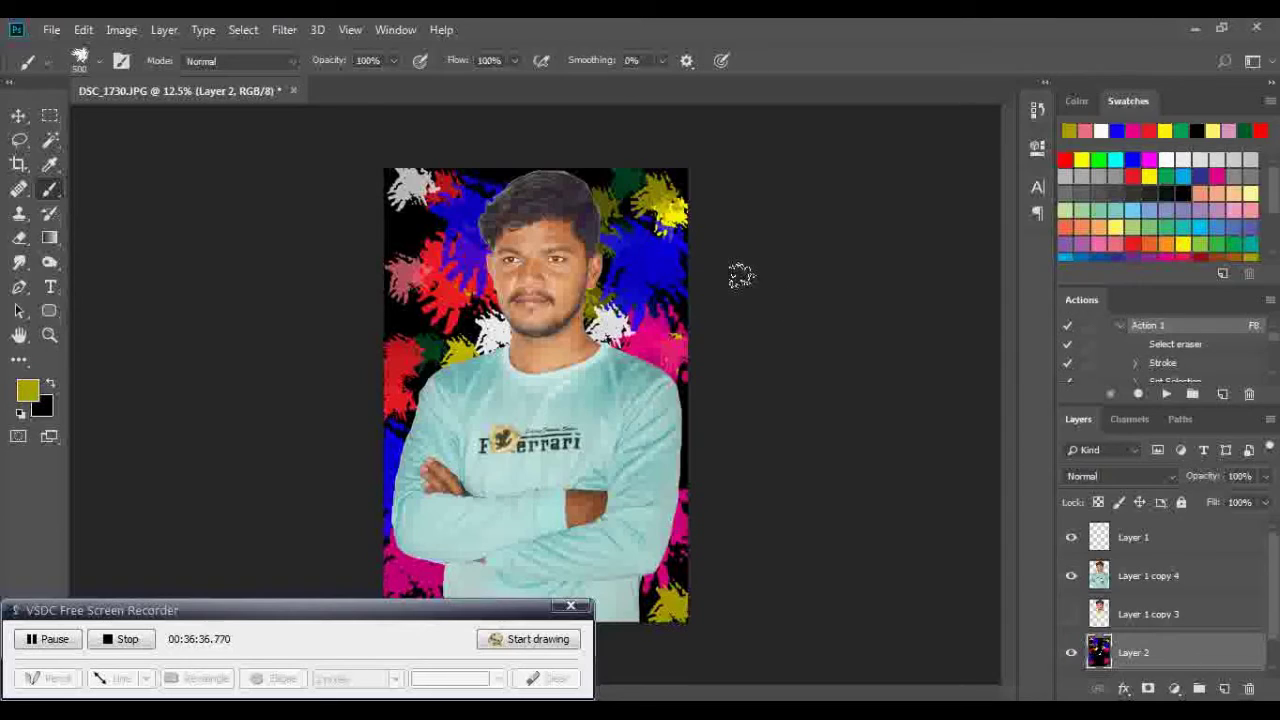
left_click(285, 31)
mouse_move(294, 243)
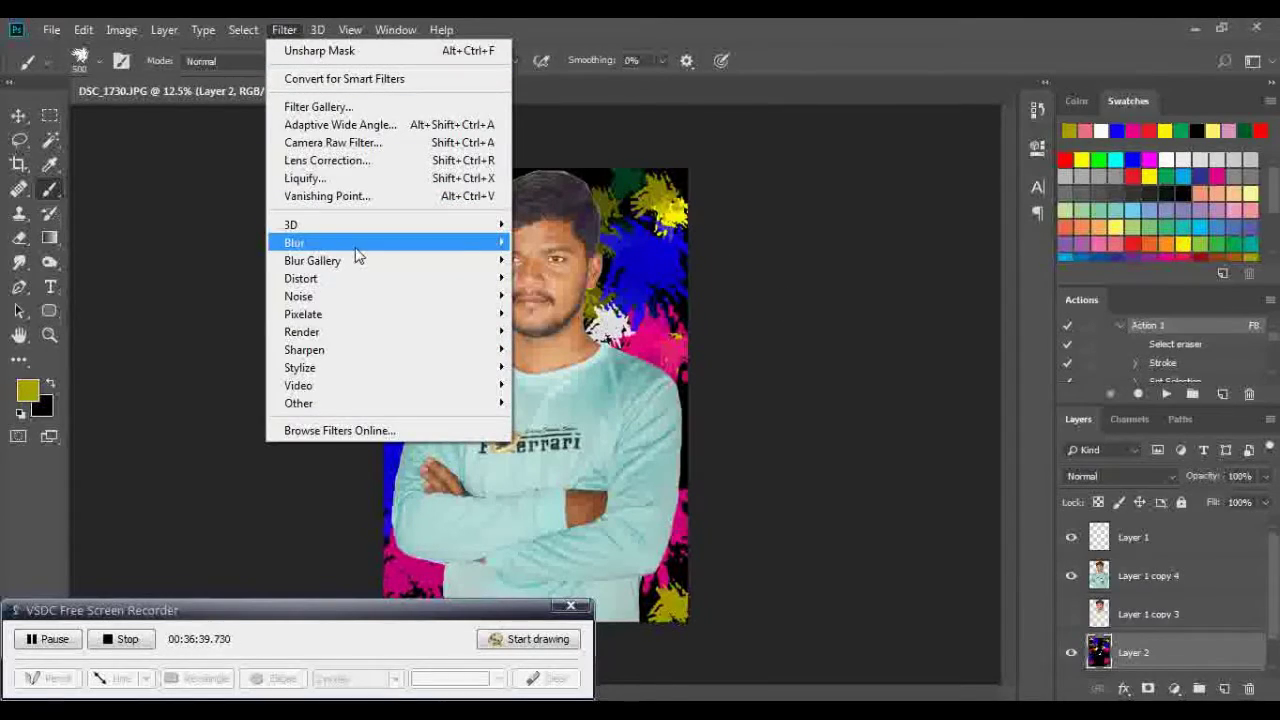
Apply a Gaussian Blur of about 127 px radius to the splatter layer
left_click(576, 318)
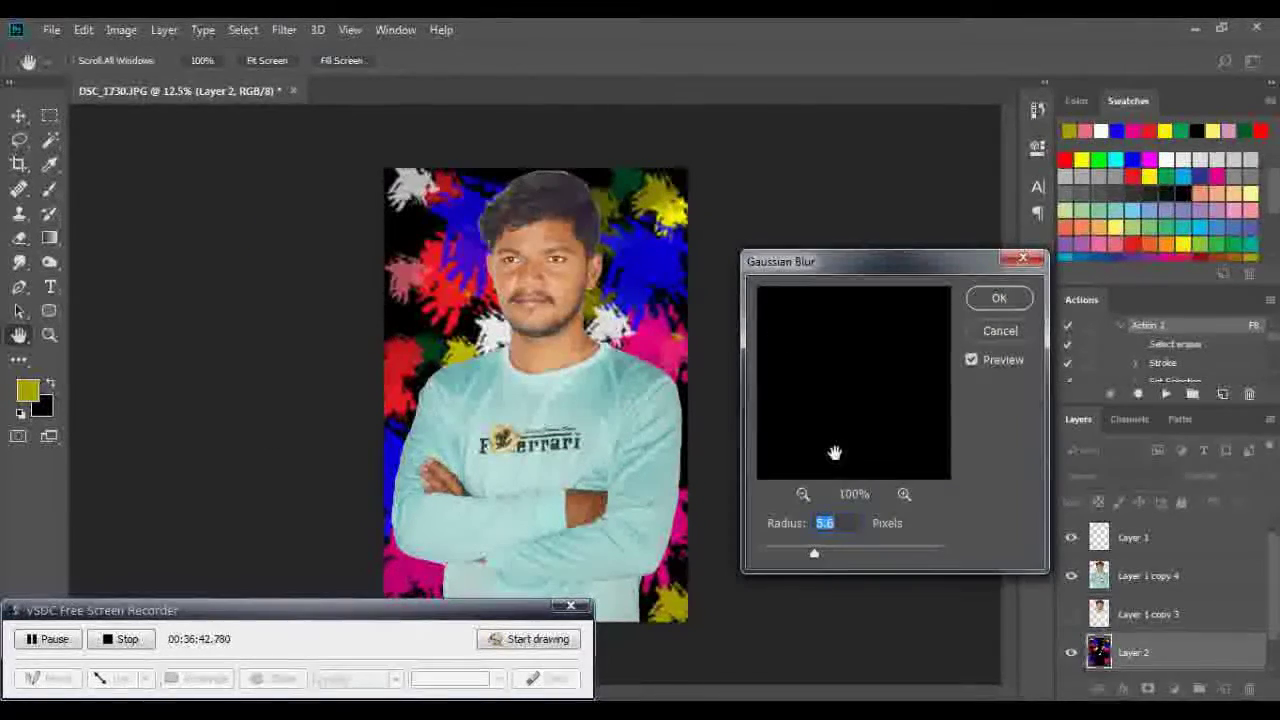
left_click_drag(813, 552, 867, 552)
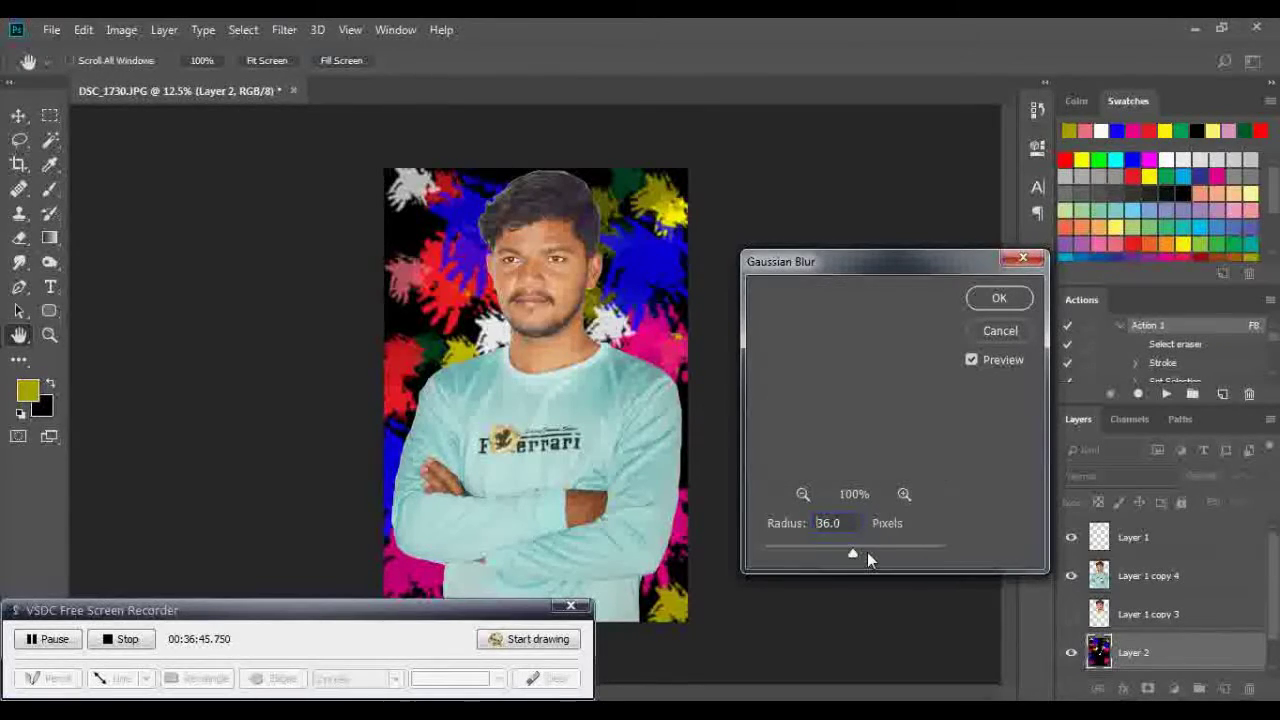
left_click_drag(867, 552, 885, 553)
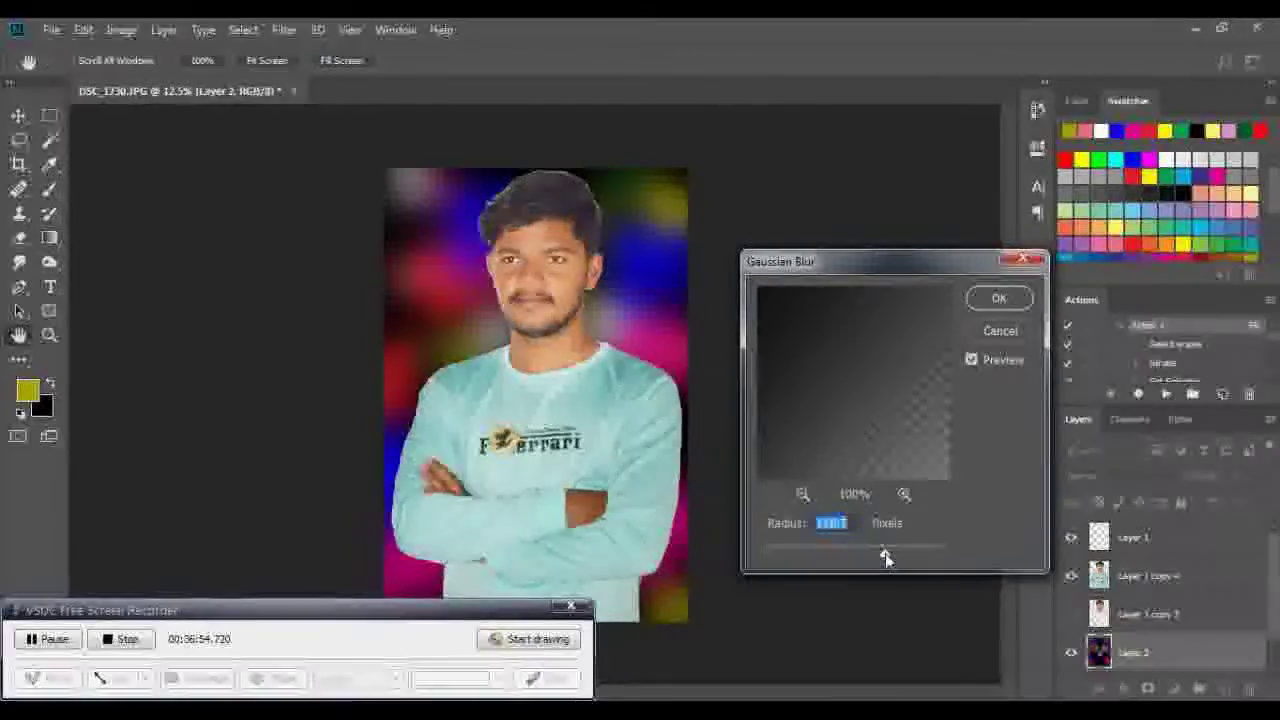
left_click(998, 298)
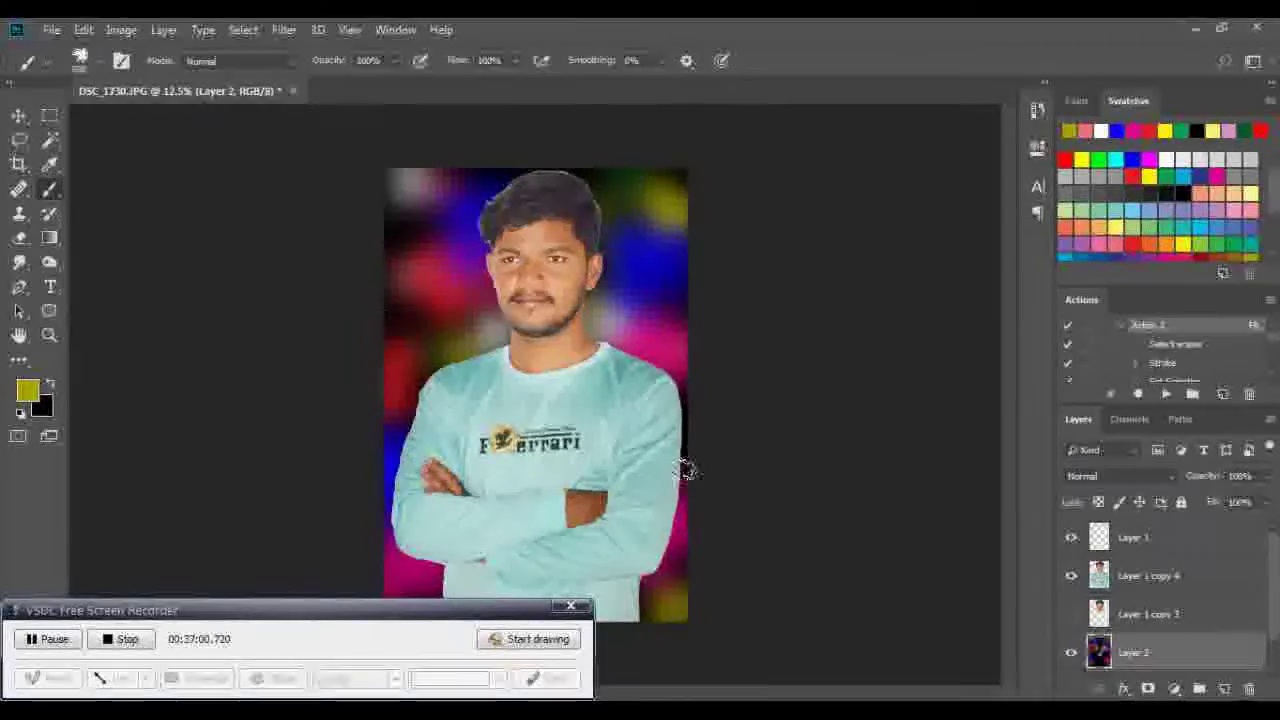
Choose a hard round brush preset with yellow as foreground, toggling between Layer 1 and Layer 2
right_click(643, 402)
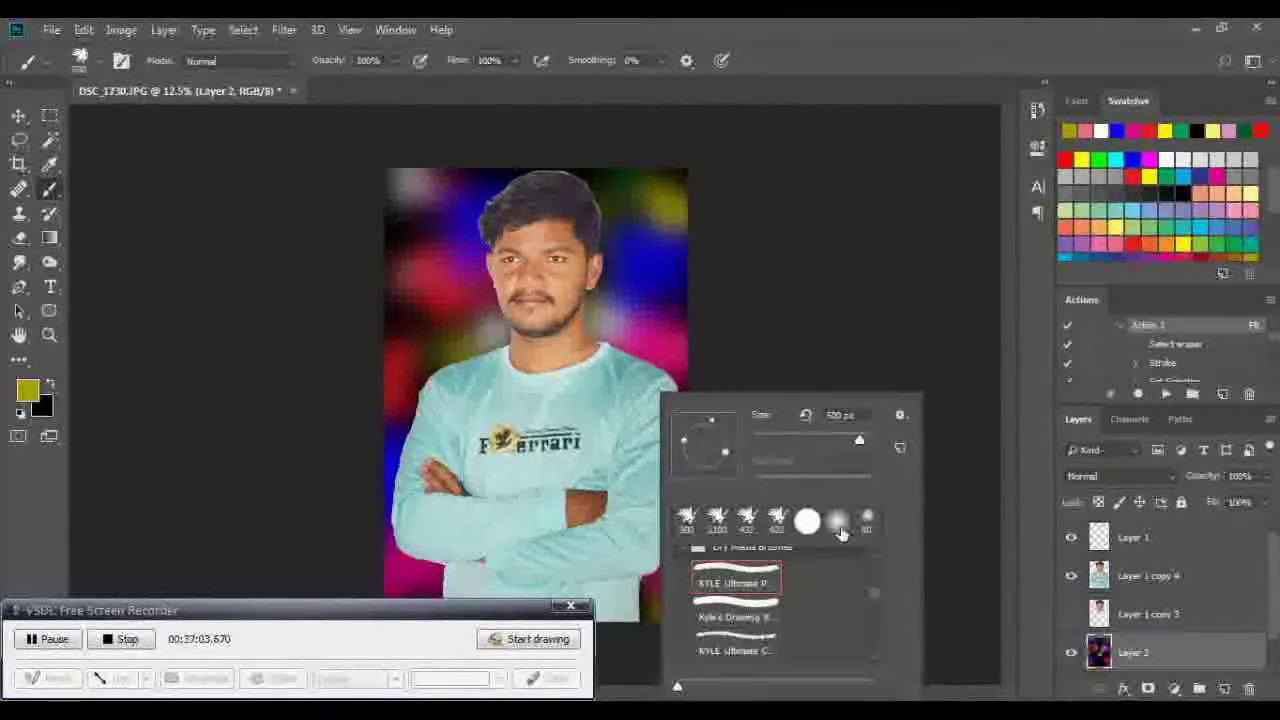
left_click(838, 524)
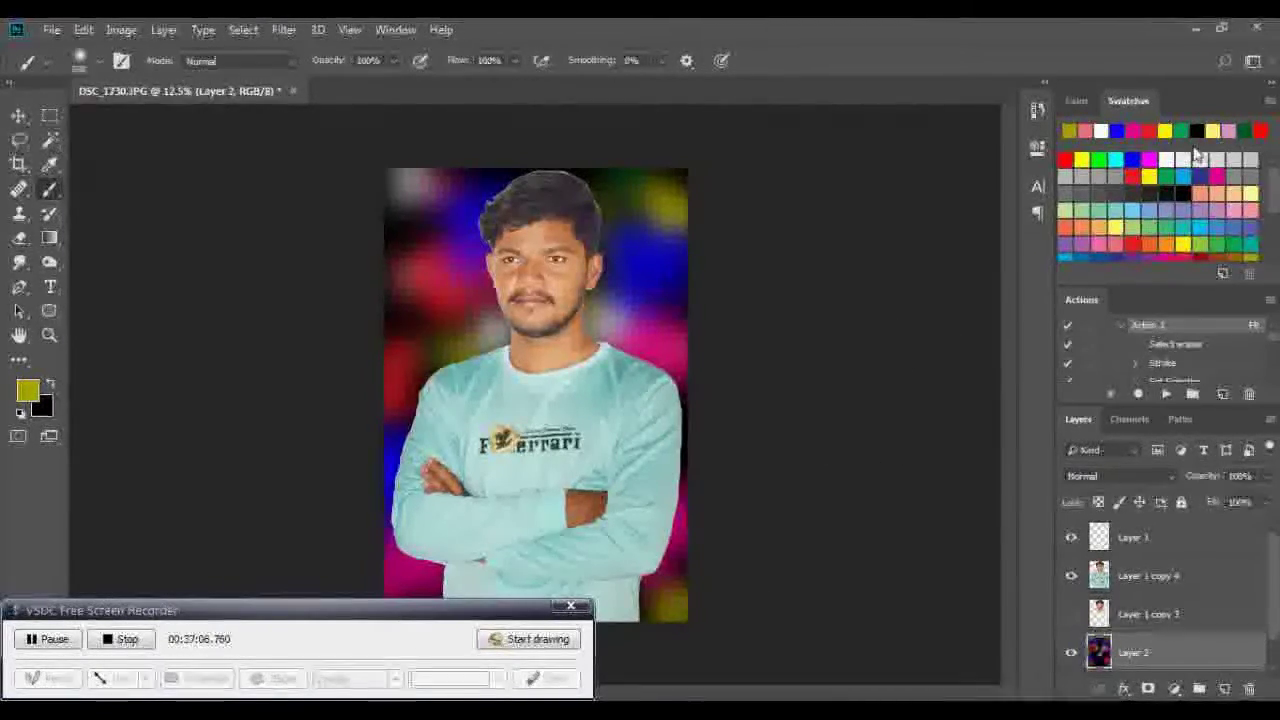
left_click(1165, 130)
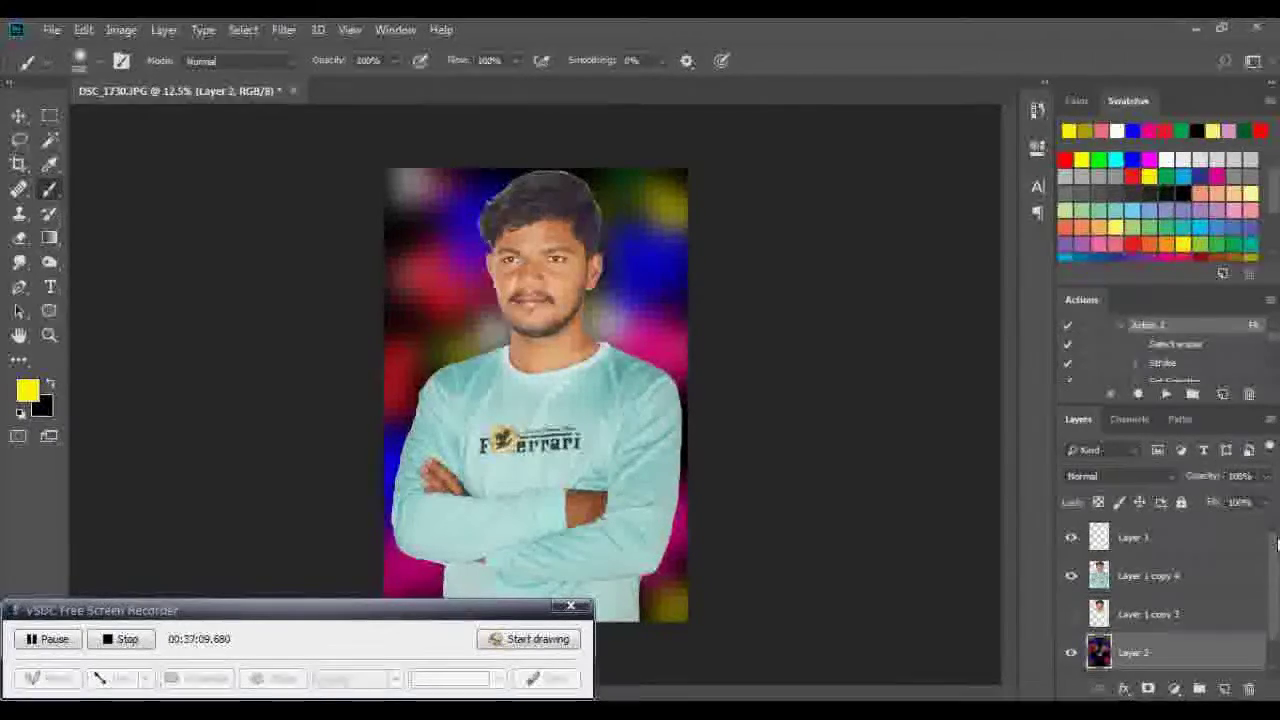
left_click(1165, 542)
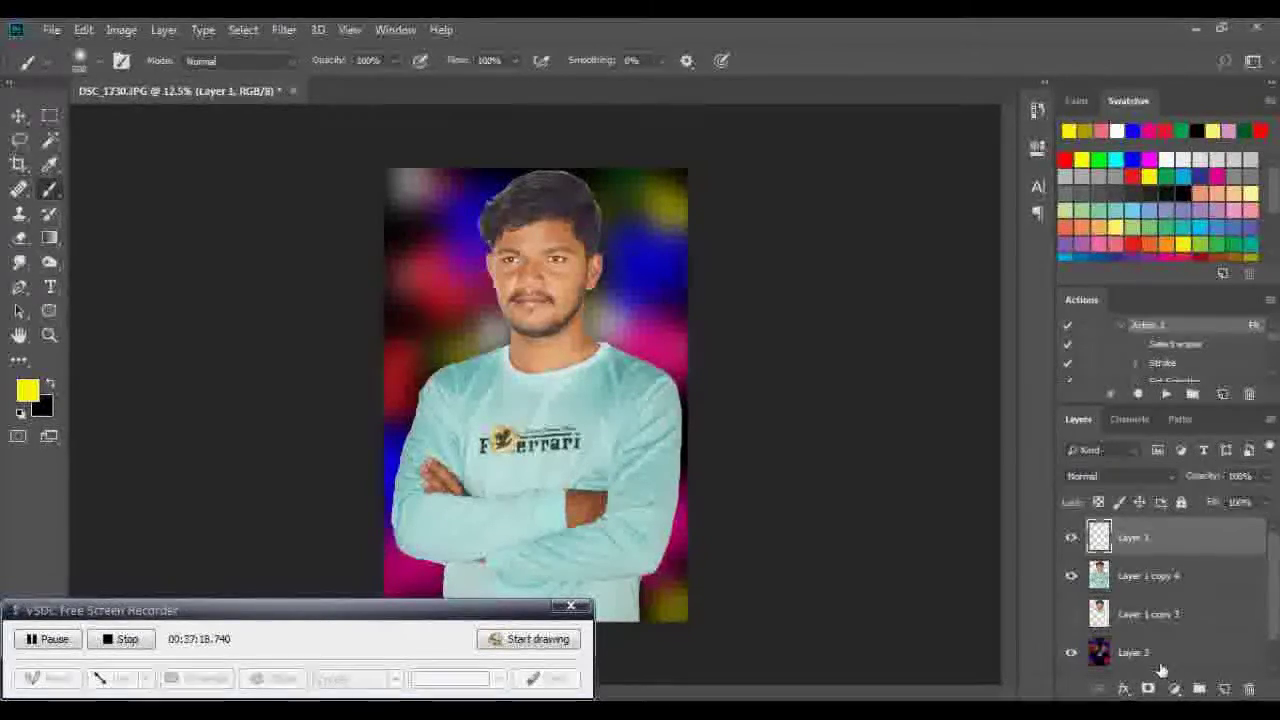
left_click(1150, 660)
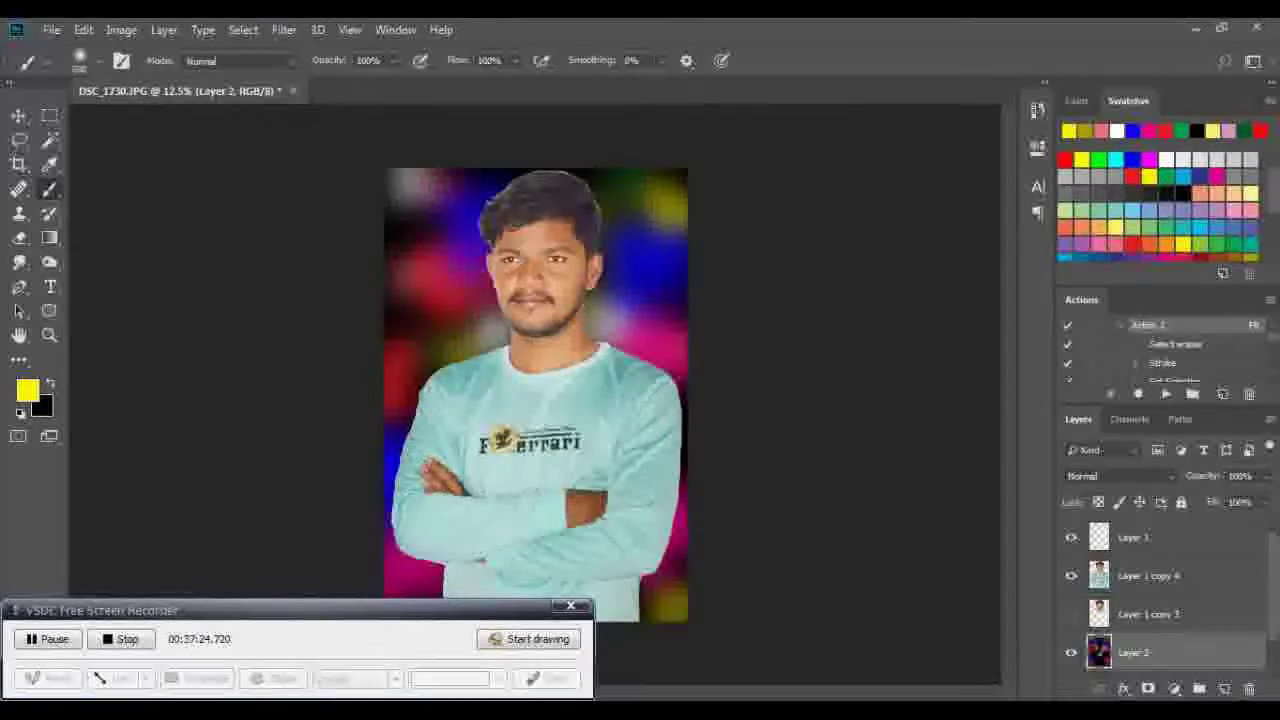
Step back with Ctrl+Z and Ctrl+Alt+Z through the blur, all splatters and black strokes
key("ctrl+z")
key("ctrl+alt+z")
key("ctrl+alt+z")
key("ctrl+alt+z")
key("ctrl+alt+z")
key("ctrl+alt+z")
key("ctrl+alt+z")
key("ctrl+alt+z")
key("ctrl+alt+z")
key("ctrl+alt+z")
key("ctrl+alt+z")
key("ctrl+alt+z")
key("ctrl+alt+z")
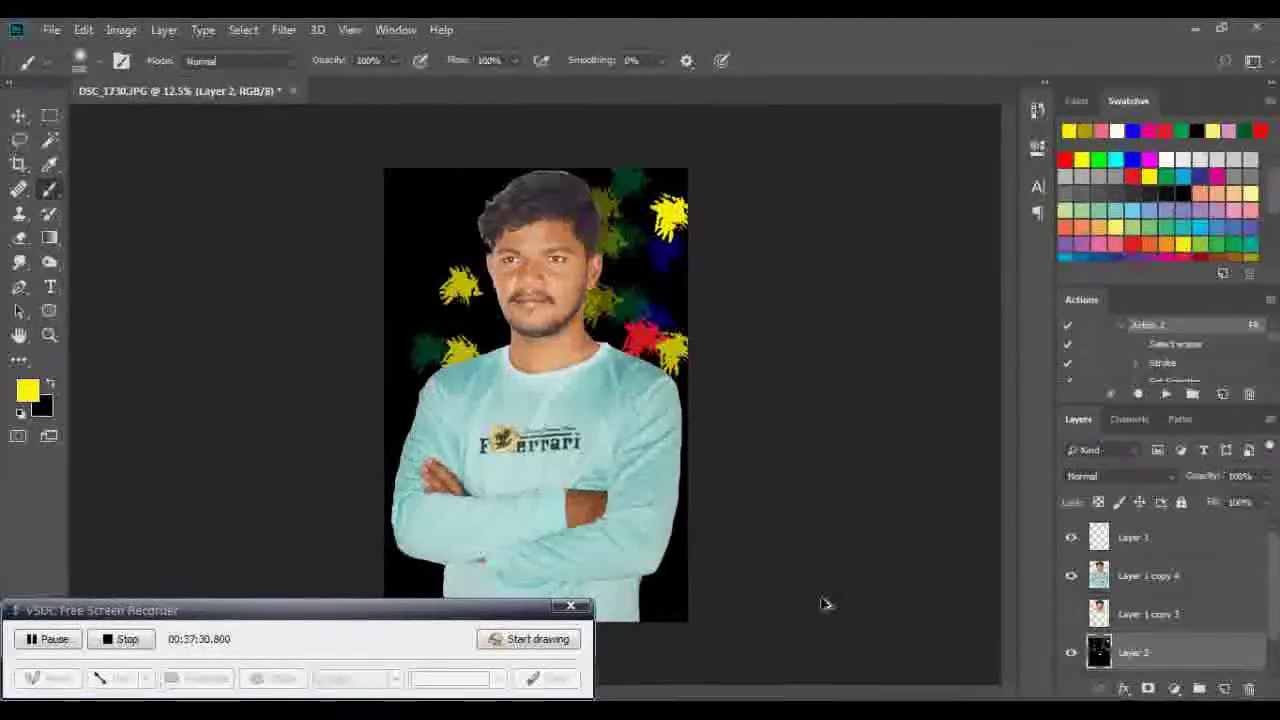
key("ctrl+alt+z")
key("ctrl+alt+z")
key("ctrl+alt+z")
key("ctrl+alt+z")
key("ctrl+alt+z")
key("ctrl+alt+z")
key("ctrl+alt+z")
key("ctrl+alt+z")
key("ctrl+alt+z")
key("ctrl+alt+z")
key("ctrl+alt+z")
key("ctrl+alt+z")
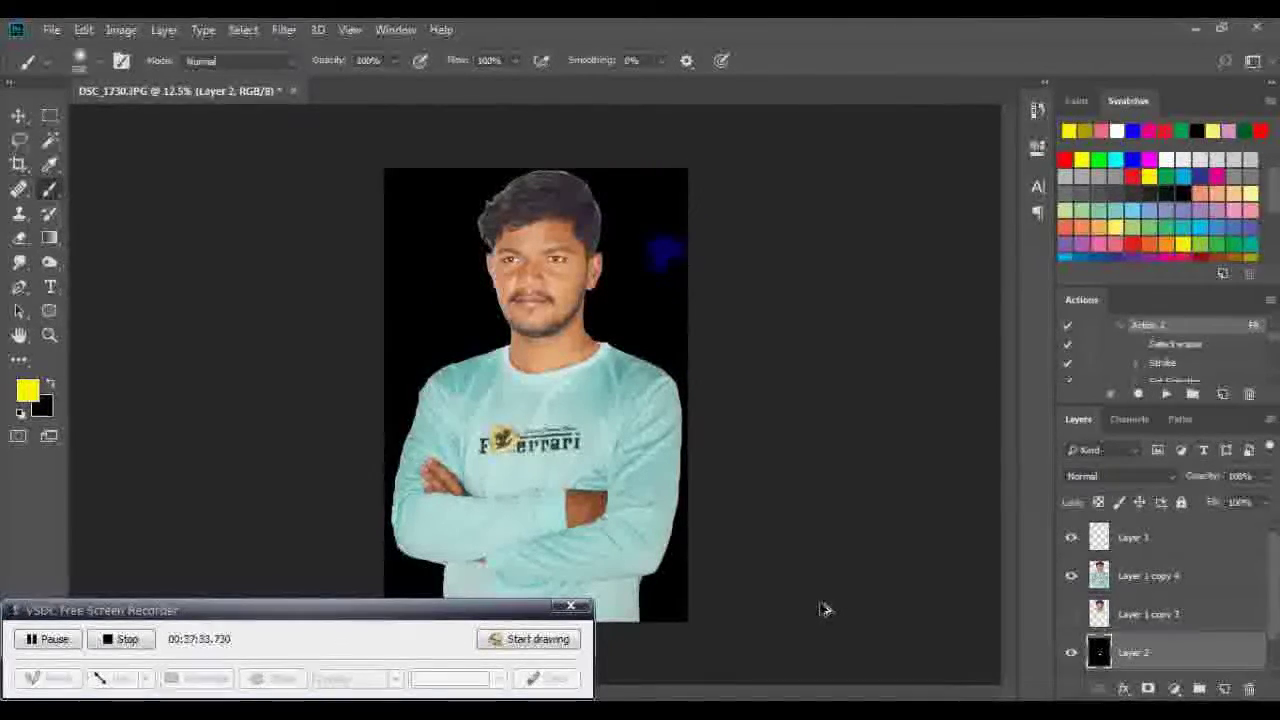
key("ctrl+alt+z")
key("ctrl+alt+z")
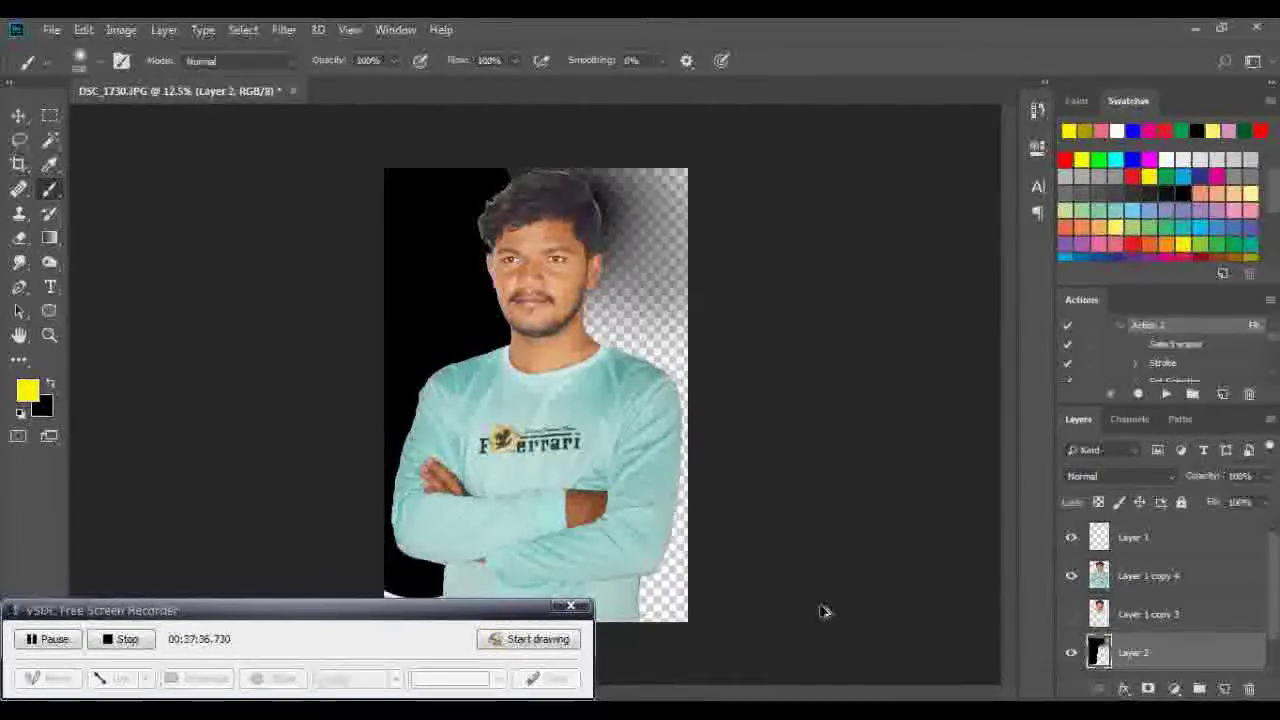
key("ctrl+alt+z")
key("ctrl+alt+z")
key("ctrl+alt+z")
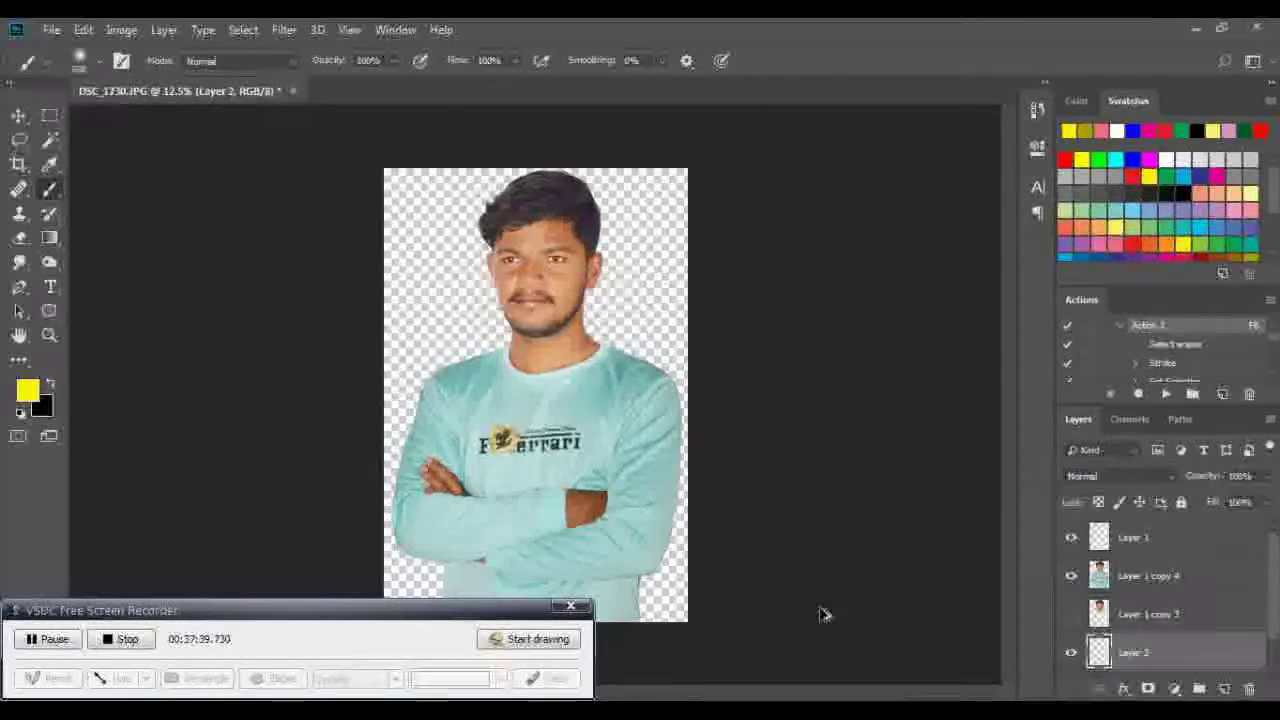
key("ctrl+alt+z")
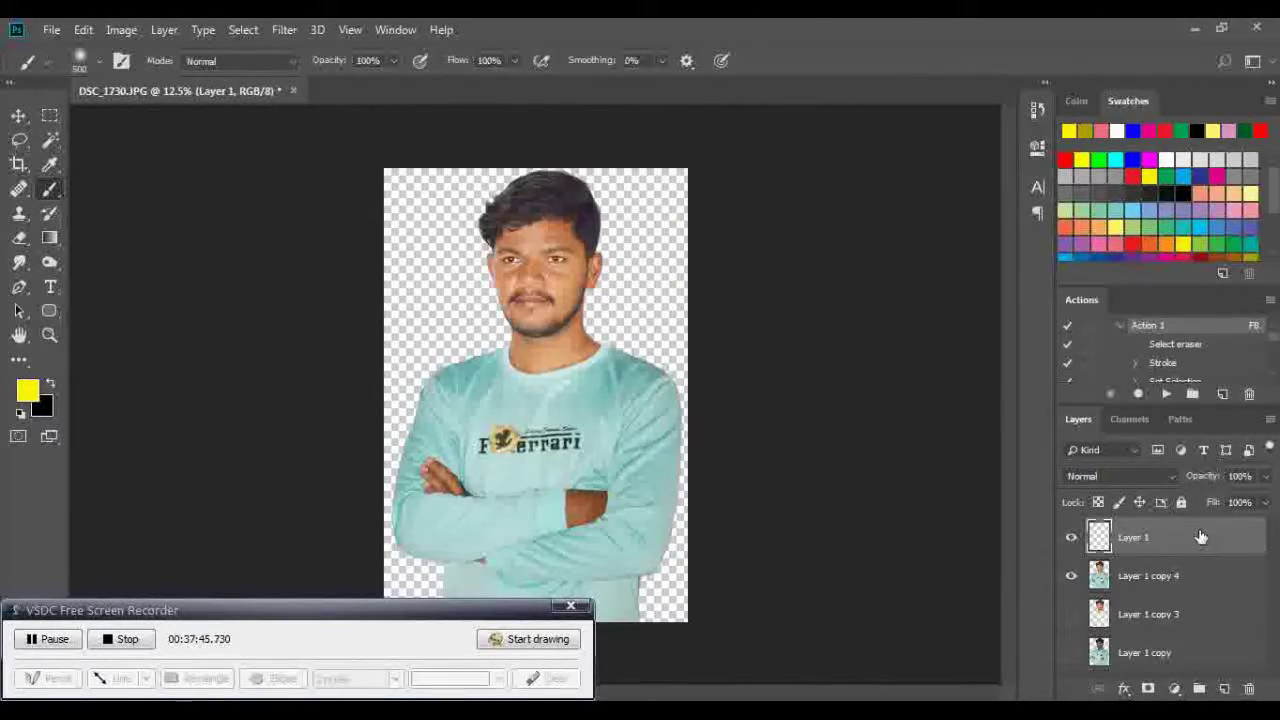
Move Layer 1 below Layer 1 copy 4 and paint soft black over it with an 1100 px brush
left_click_drag(1210, 531, 1200, 585)
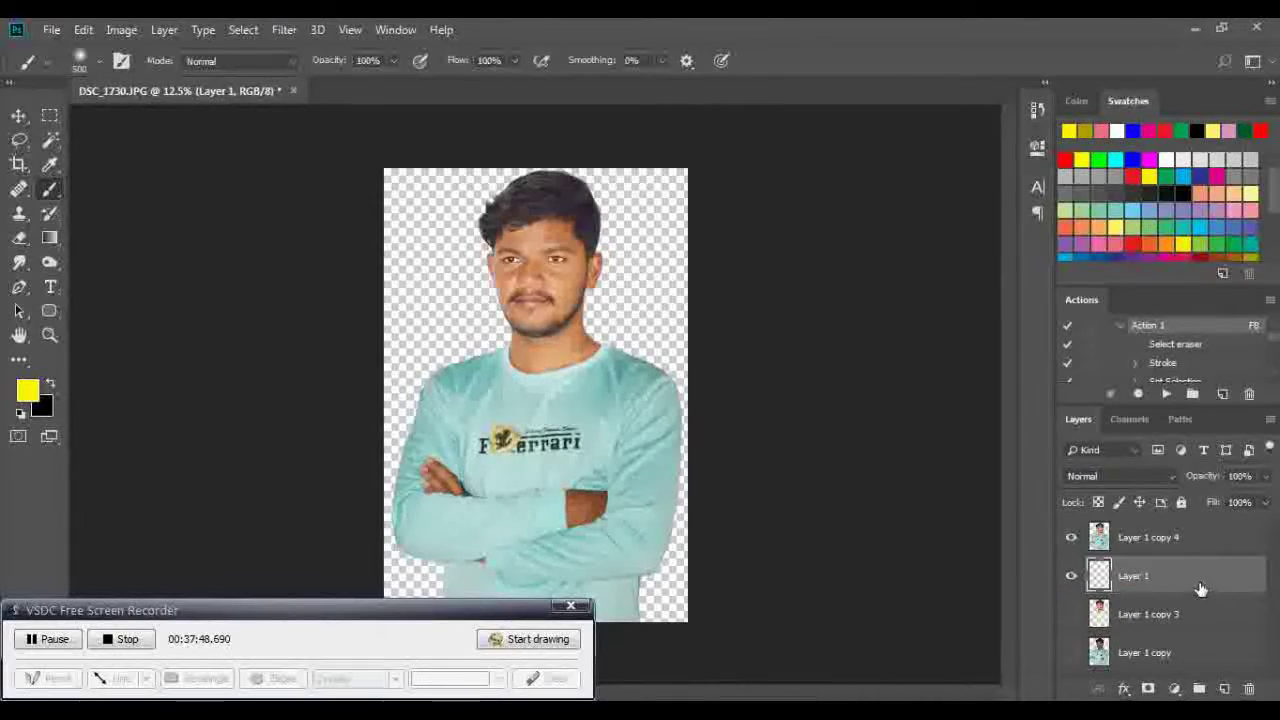
left_click(1183, 193)
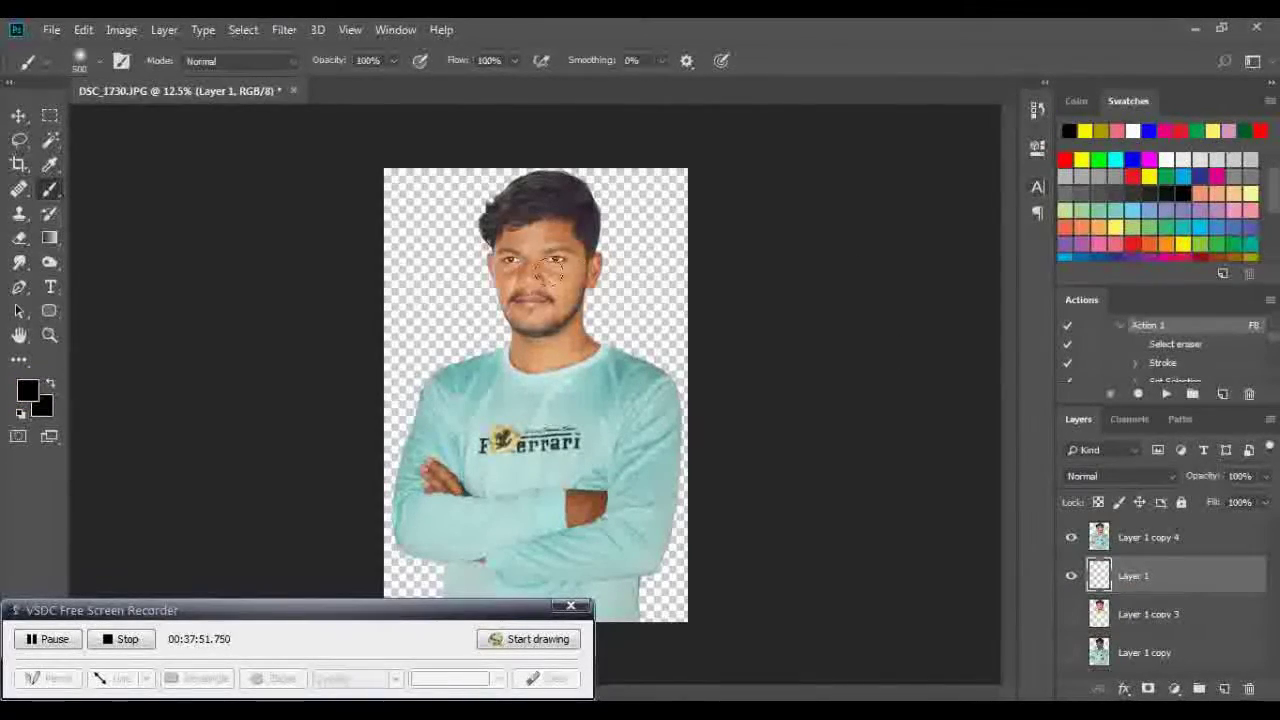
key("bracketright")
key("bracketright")
key("bracketright")
left_click_drag(410, 205, 655, 350)
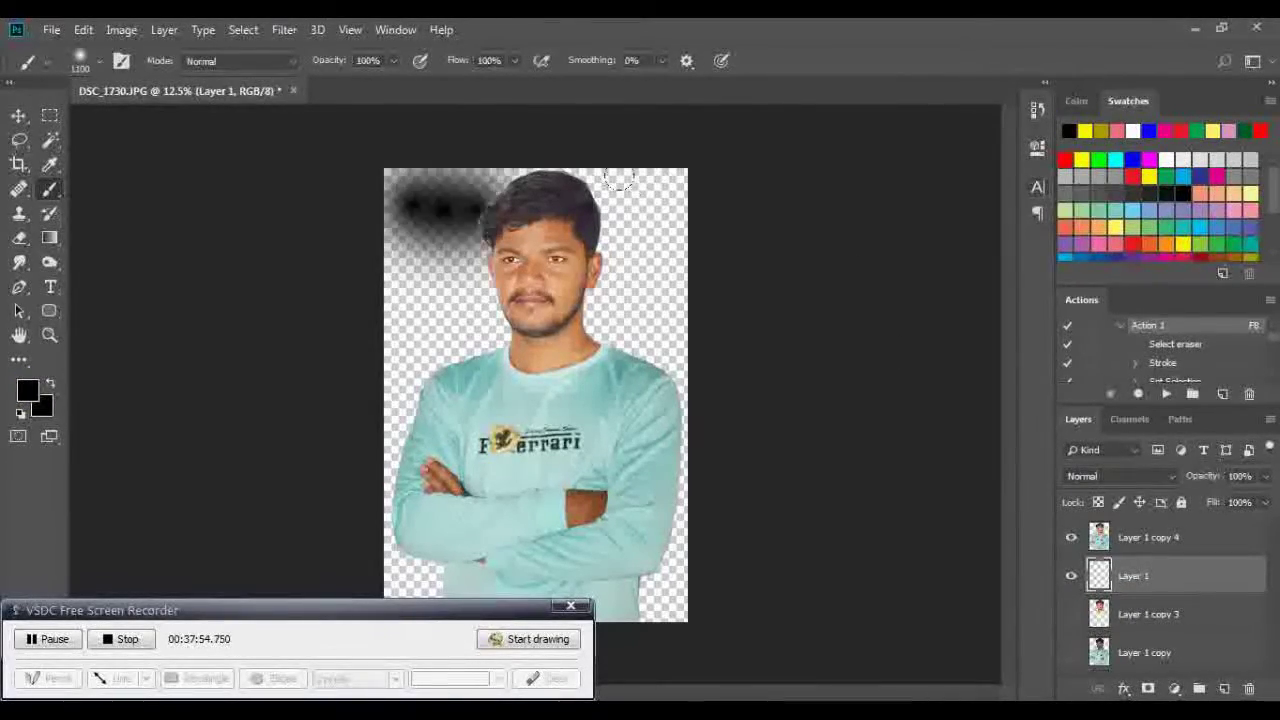
left_click_drag(670, 430, 510, 340)
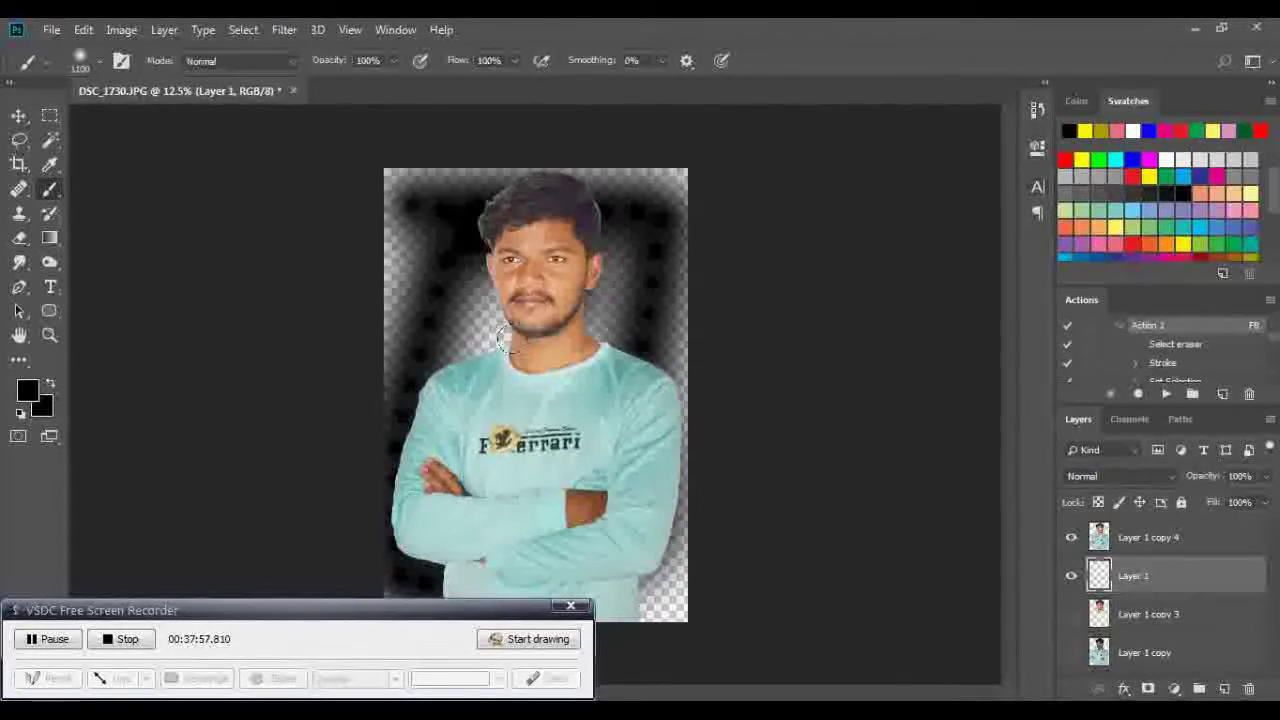
Switch to the Hard Round brush and fill the remaining background, including beside the neck, solid black
right_click(510, 340)
left_click(632, 572)
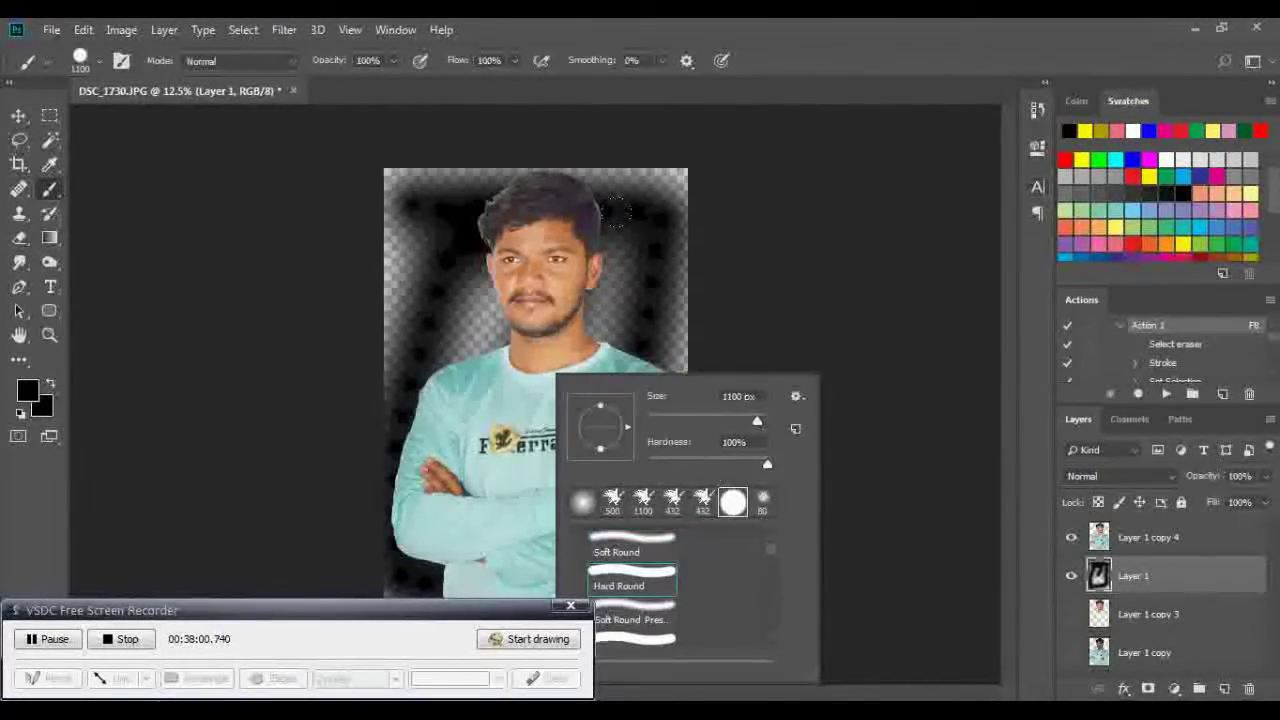
left_click_drag(645, 255, 480, 205)
mouse_move(360, 141)
left_mouse_down()
mouse_move(606, 268)
mouse_move(684, 330)
left_mouse_up()
left_click_drag(500, 262, 492, 350)
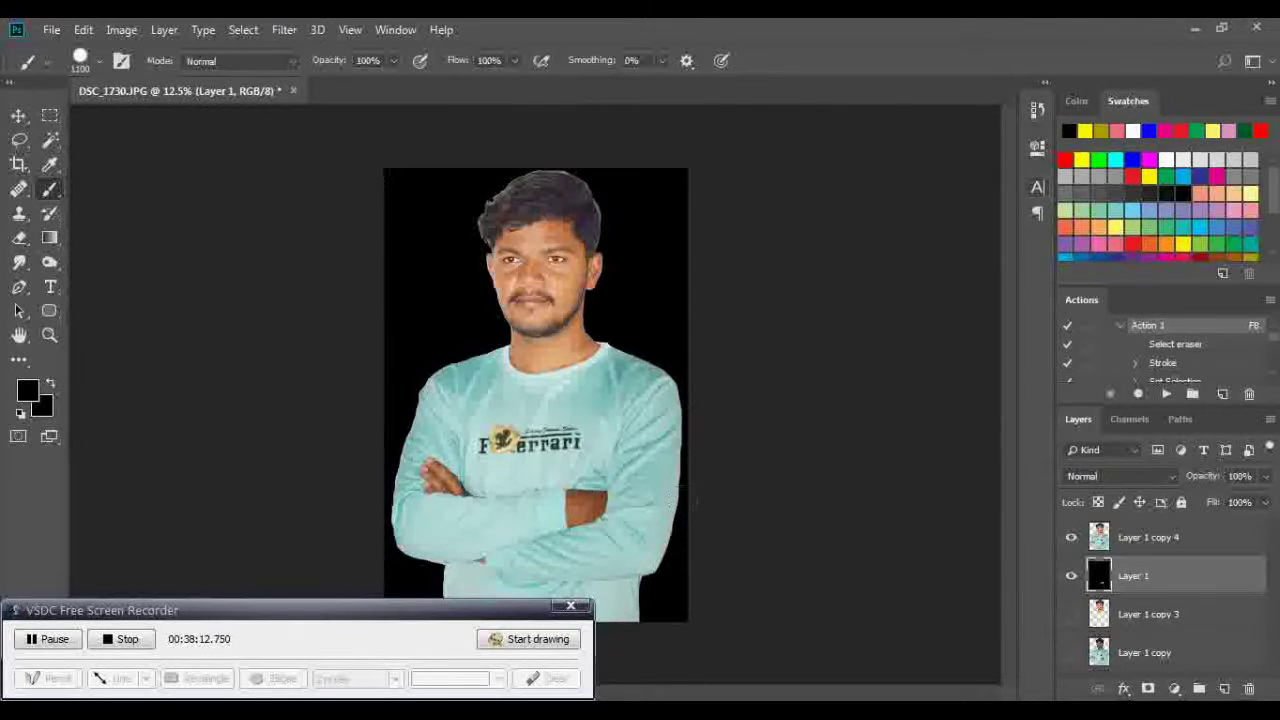
right_click(580, 400)
Choose the 500 px splatter brush and stamp yellow splatters near the head, shoulder and lower right
left_click(669, 520)
left_click(775, 345)
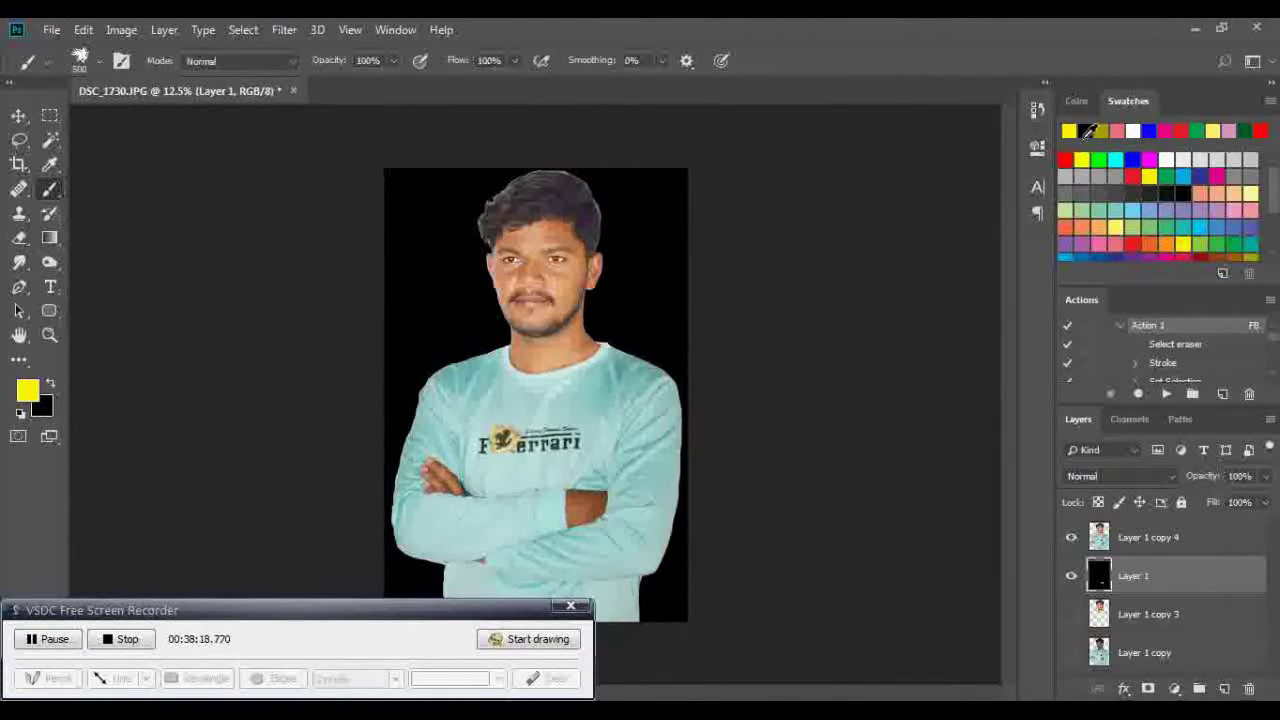
left_click(620, 195)
left_click(653, 330)
left_click(672, 548)
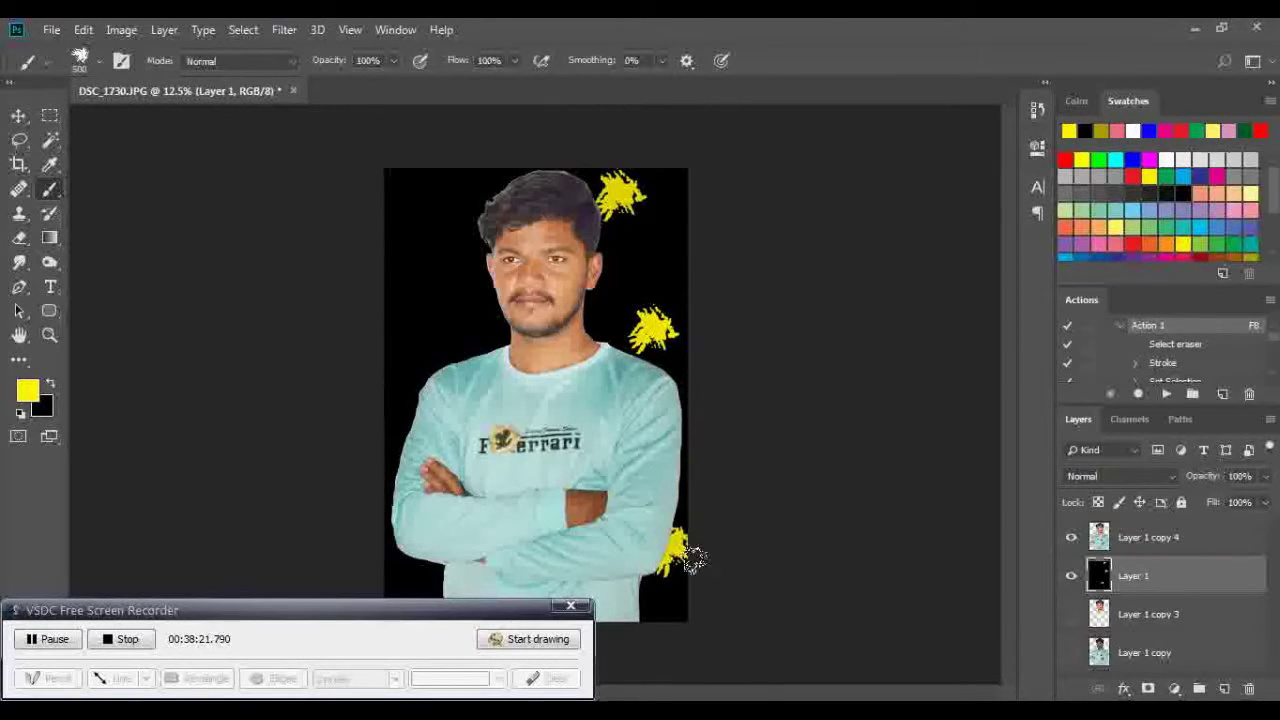
Stamp cyan-blue splatters around the figure, then white ones top-right, left of the neck and bottom-right
left_click(1184, 178)
left_click(604, 305)
left_click(652, 256)
left_click(690, 420)
left_click(428, 312)
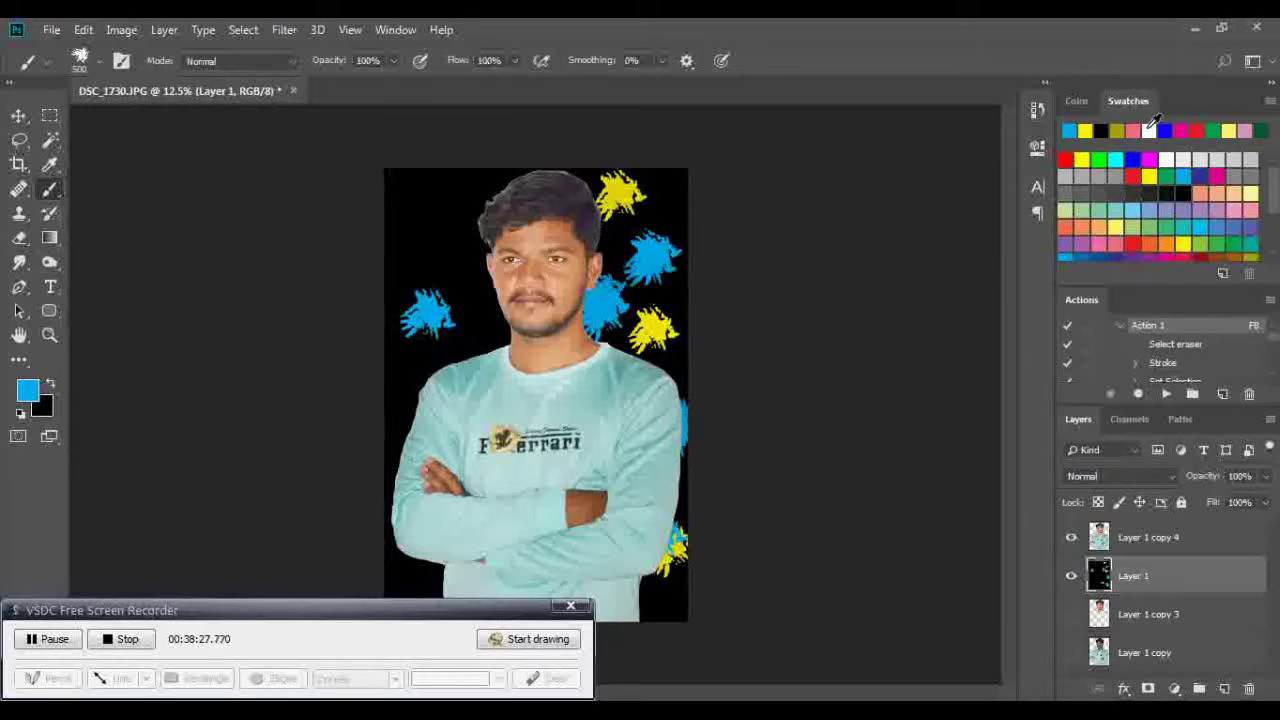
left_click(1150, 128)
left_click(678, 210)
left_click(487, 341)
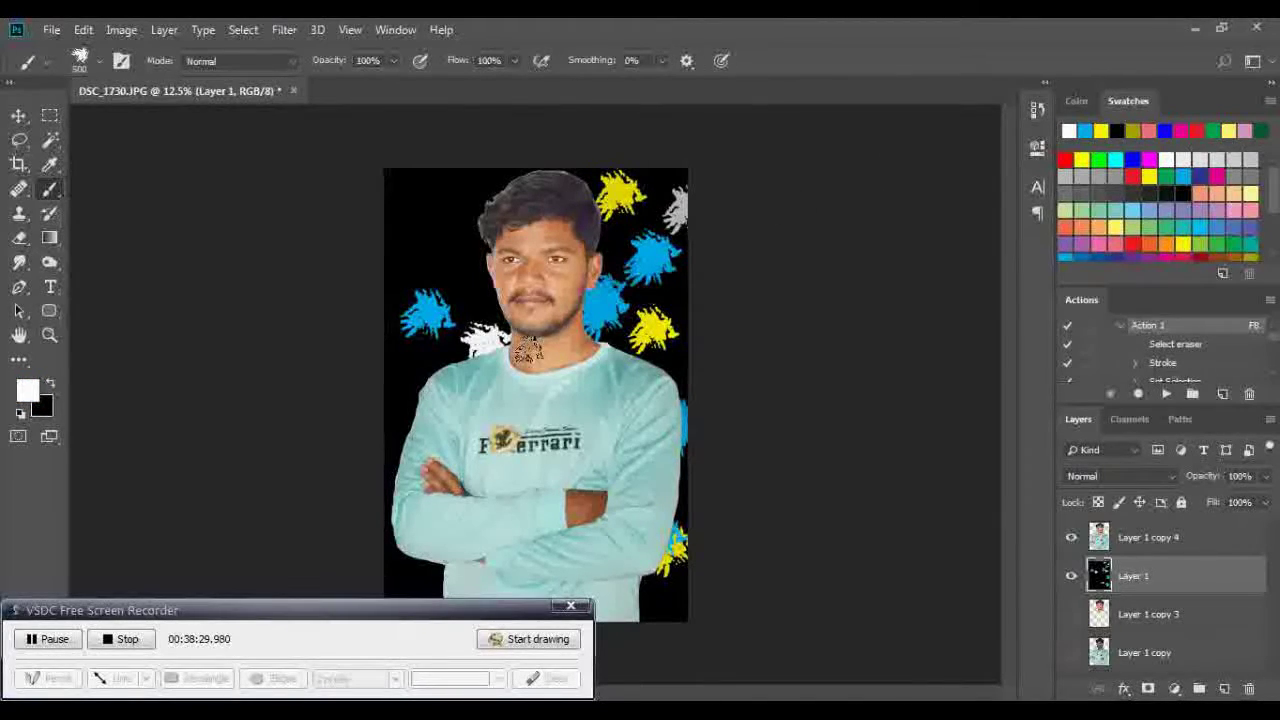
left_click(650, 592)
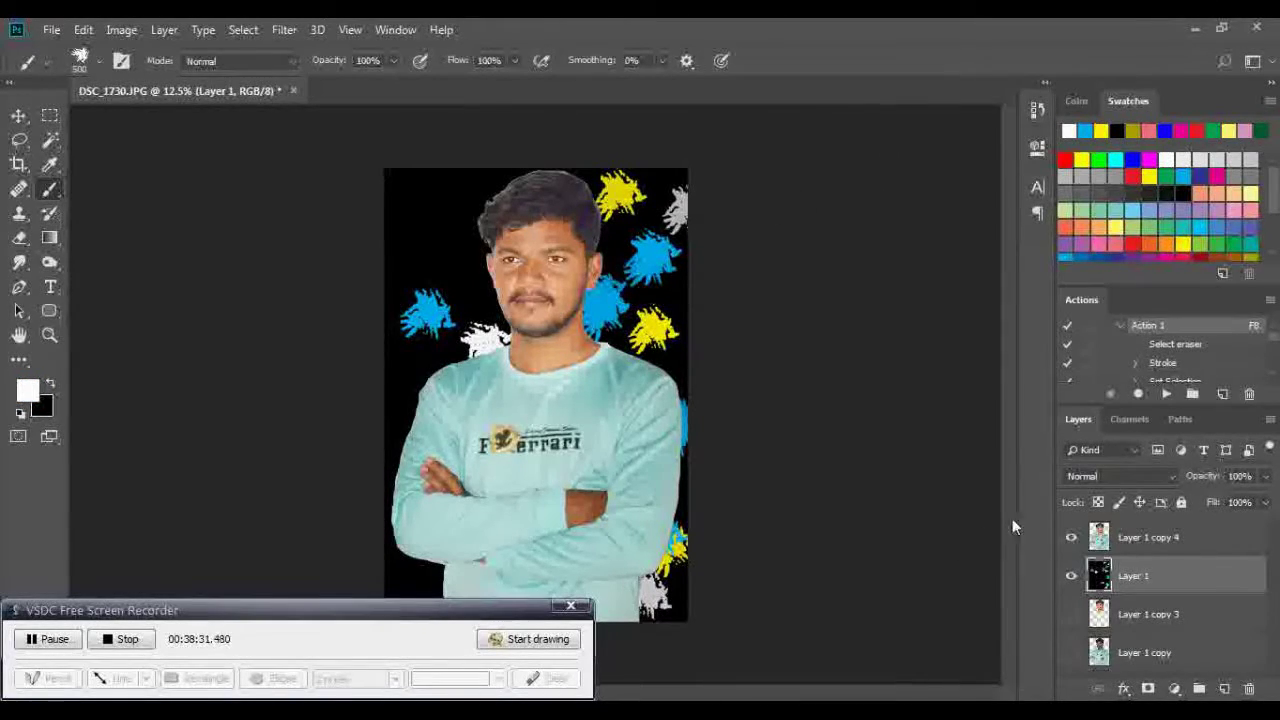
Add pink splatters at the left and bottom corners, then red ones around the head and shoulder
left_click(1251, 209)
left_click(440, 358)
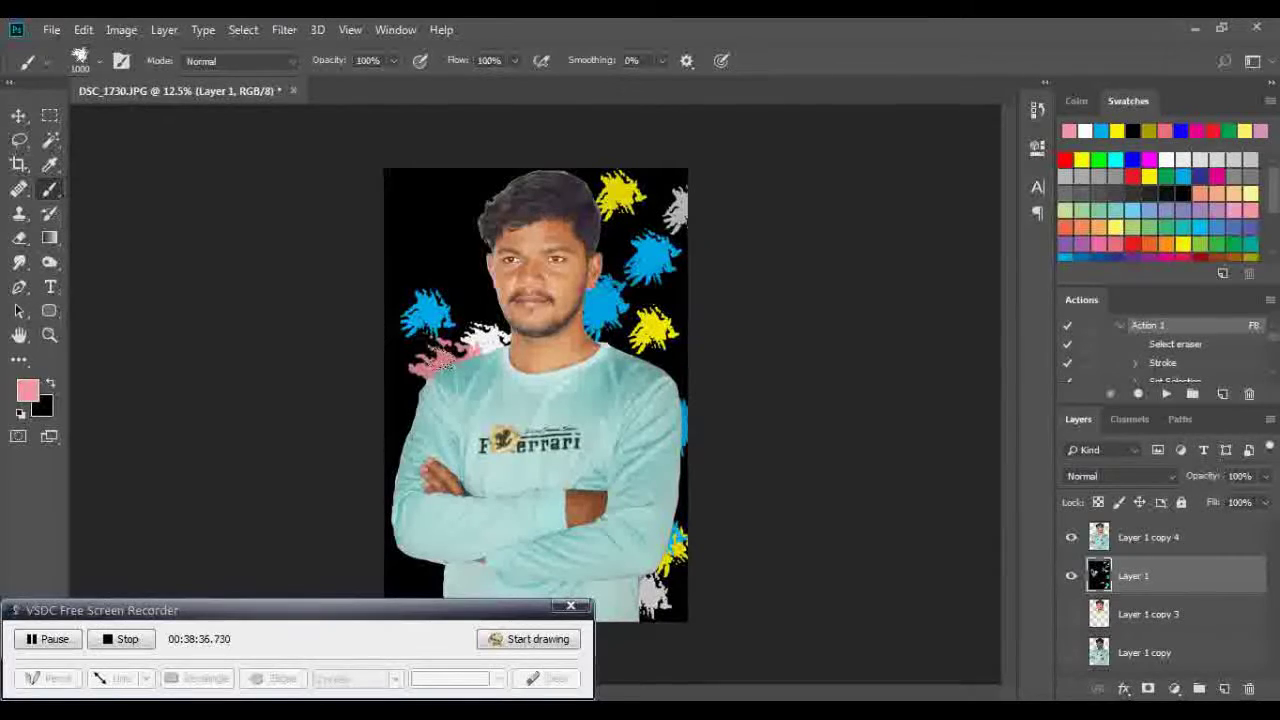
left_click(425, 576)
left_click(655, 580)
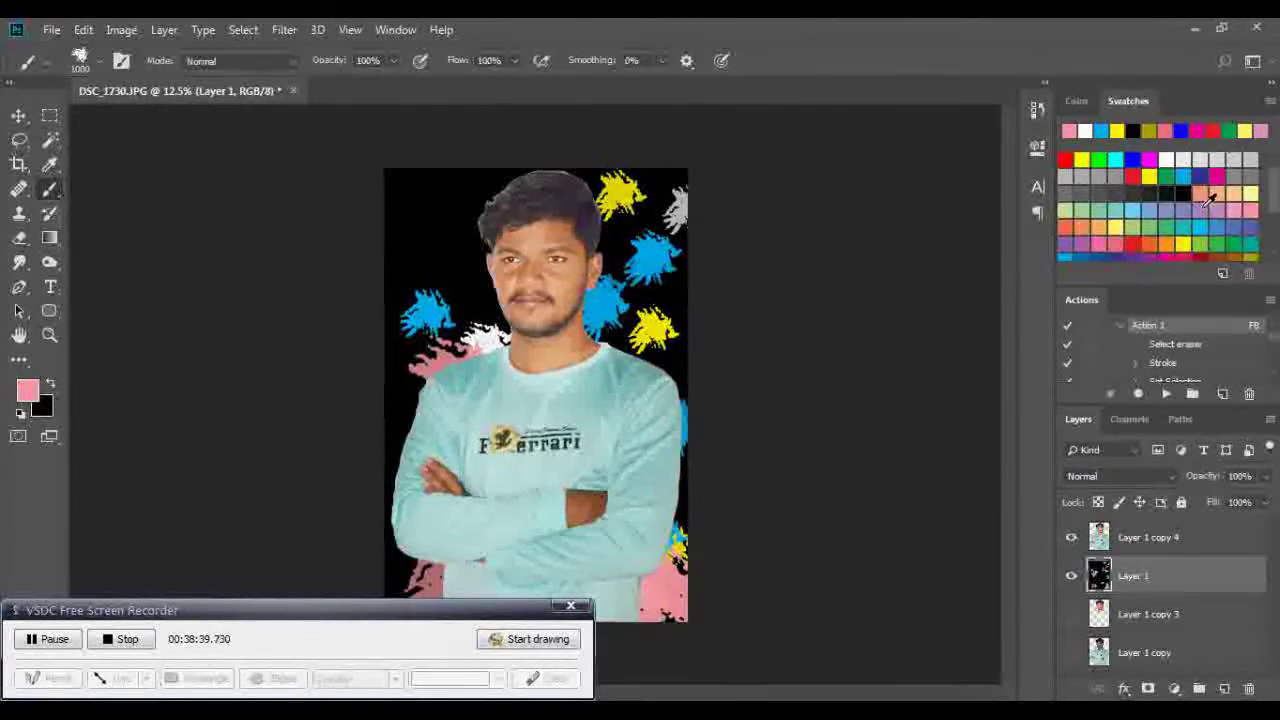
left_click(1133, 174)
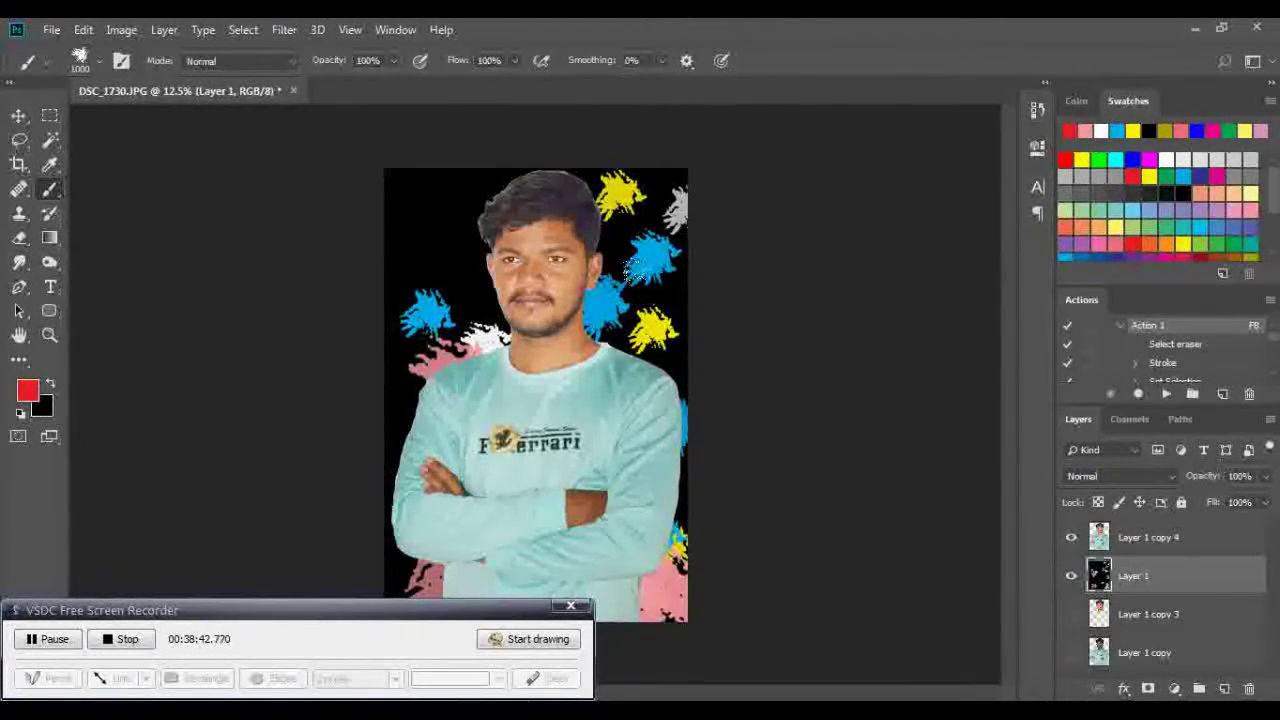
left_click(655, 310)
left_click(448, 234)
left_click(560, 178)
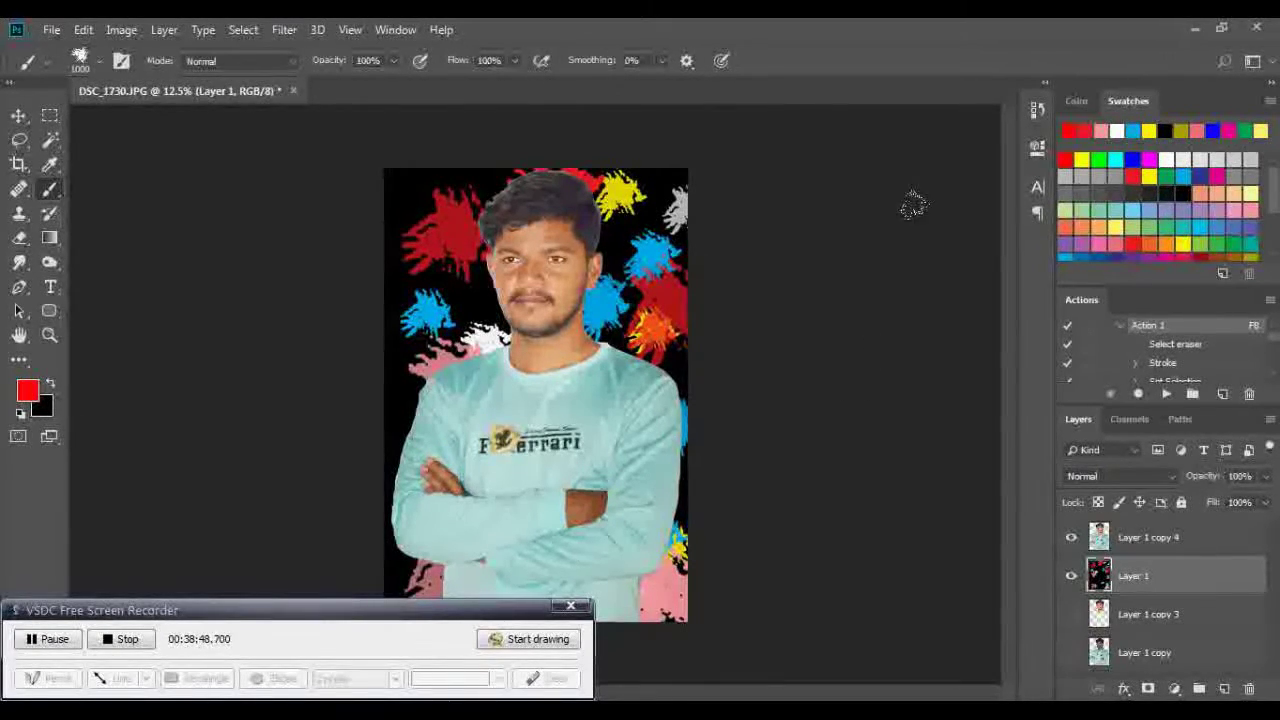
left_click(370, 432)
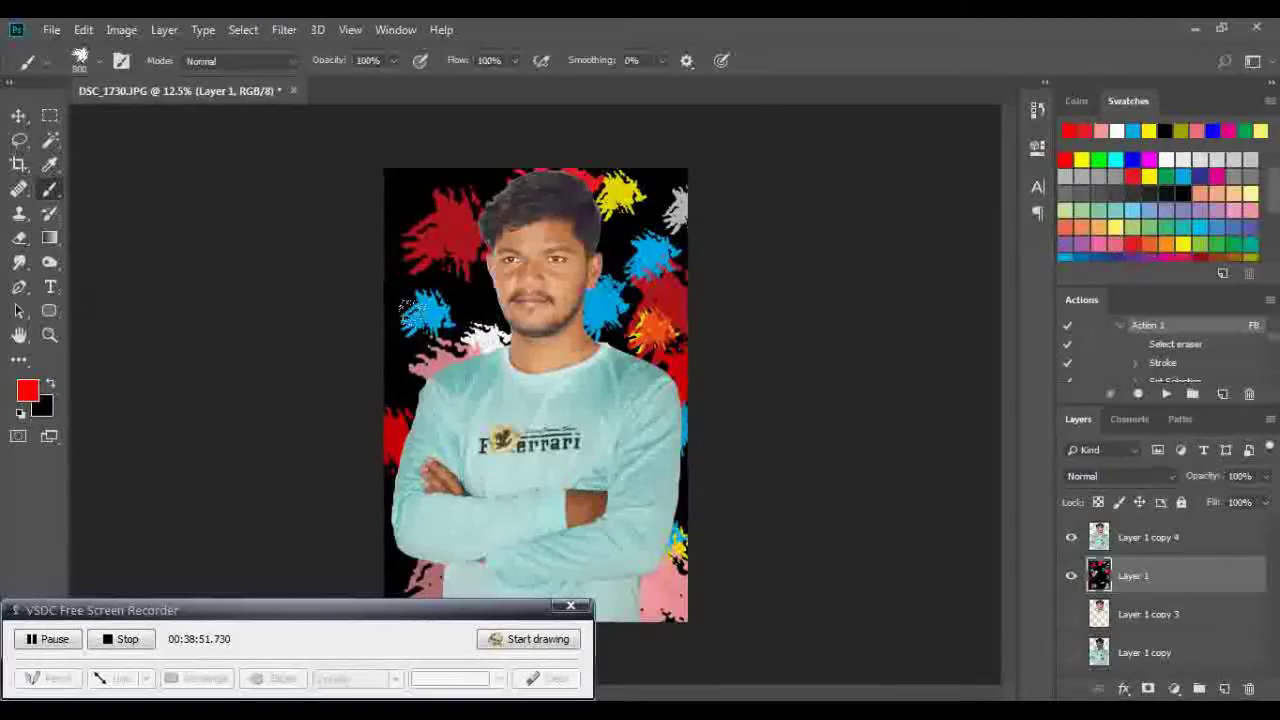
left_click(456, 316)
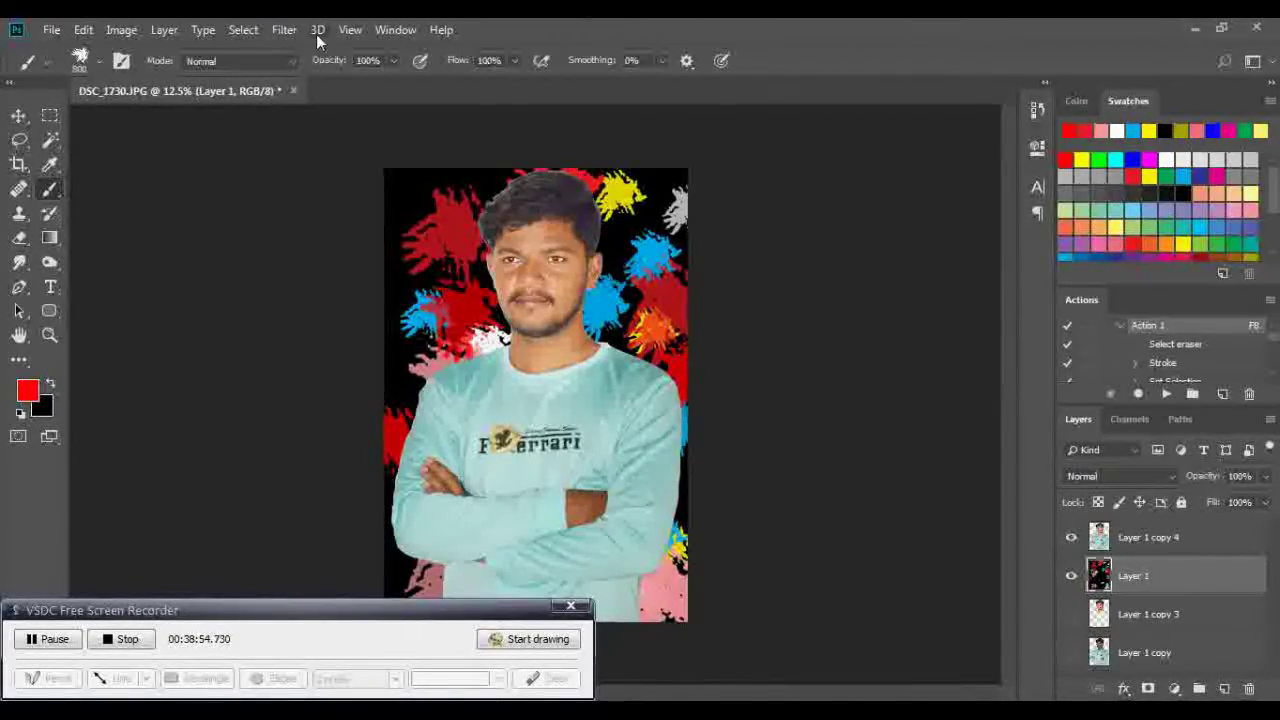
left_click(284, 29)
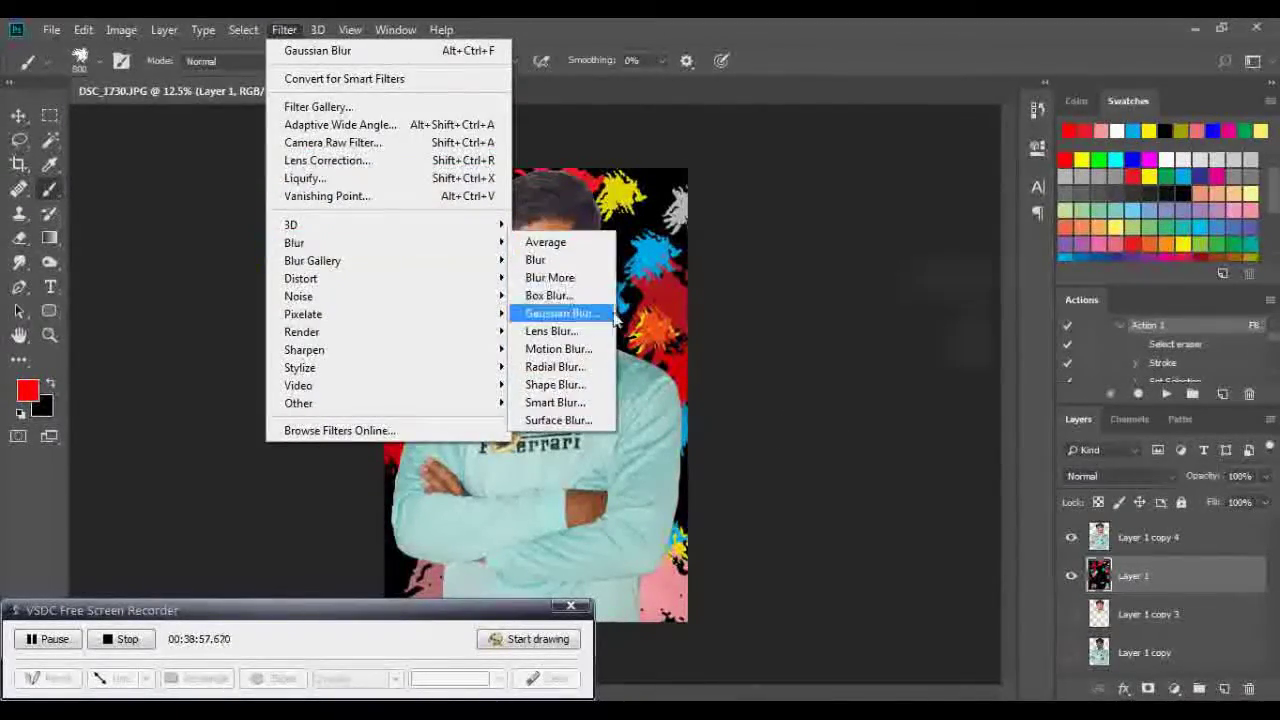
Blur Layer 1's splatters with a 118.7 px Gaussian Blur and load a yellow 1000 px soft round brush
left_click(612, 313)
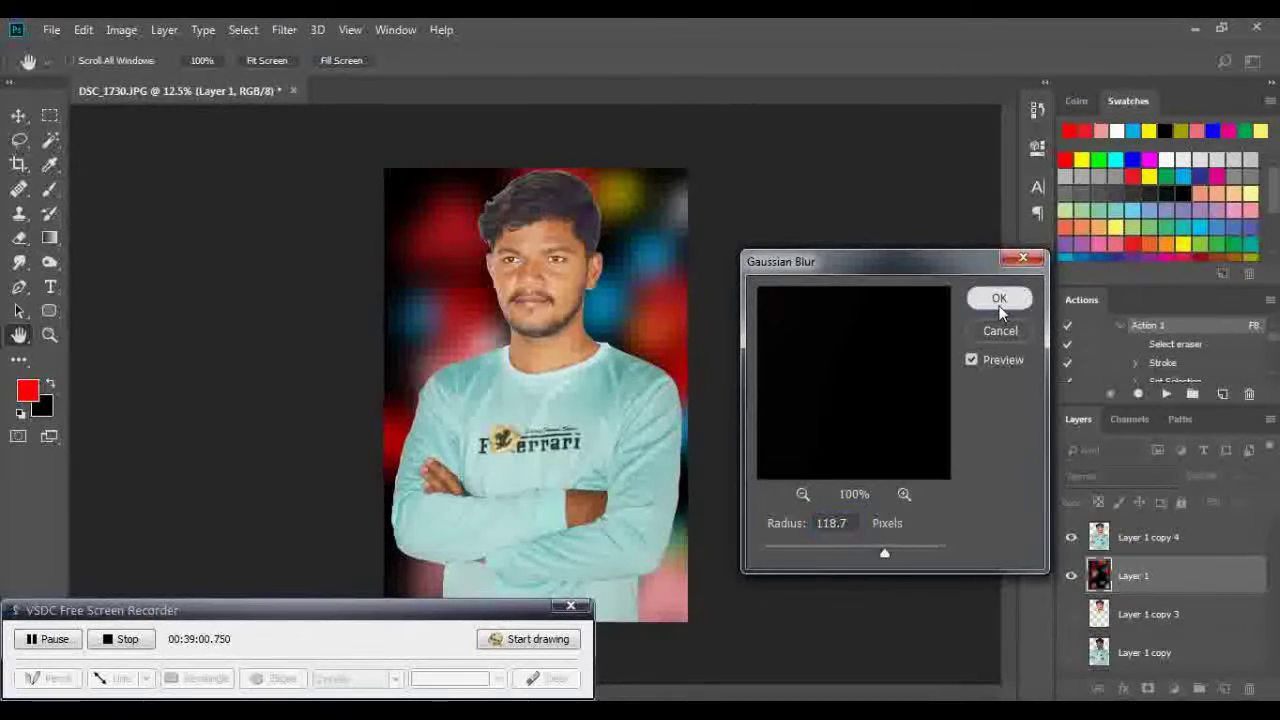
left_click(999, 312)
left_click(1082, 160)
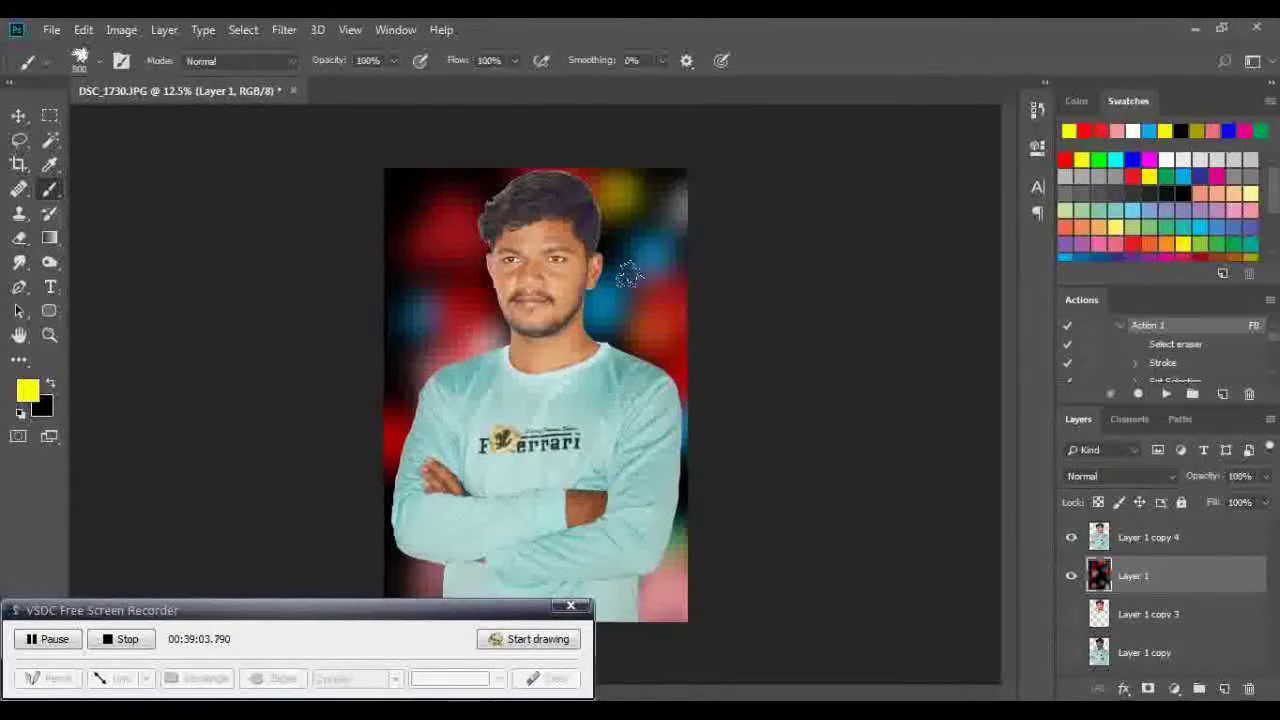
right_click(630, 236)
left_click(773, 360)
key("Return")
left_click_drag(605, 170, 583, 318)
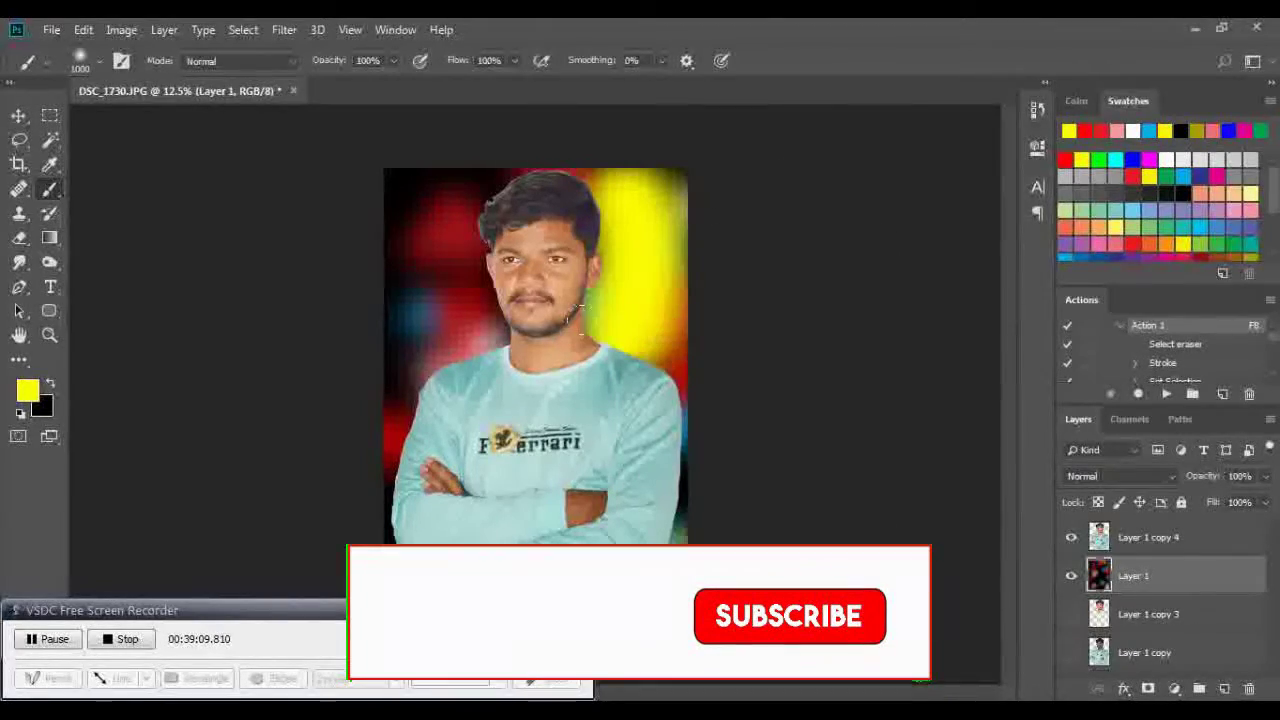
key("ctrl+z")
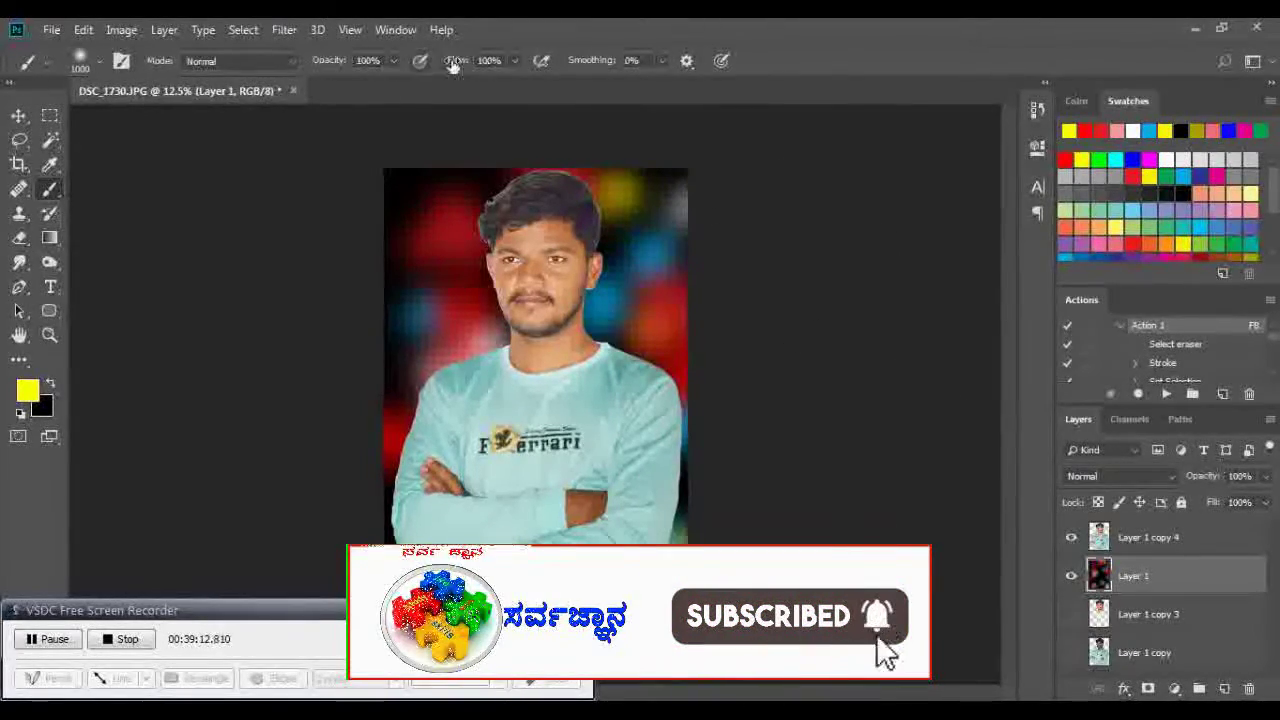
Set brush Flow 40% and Opacity 37%, then paint a soft yellow glow around the head
left_click_drag(513, 62, 469, 77)
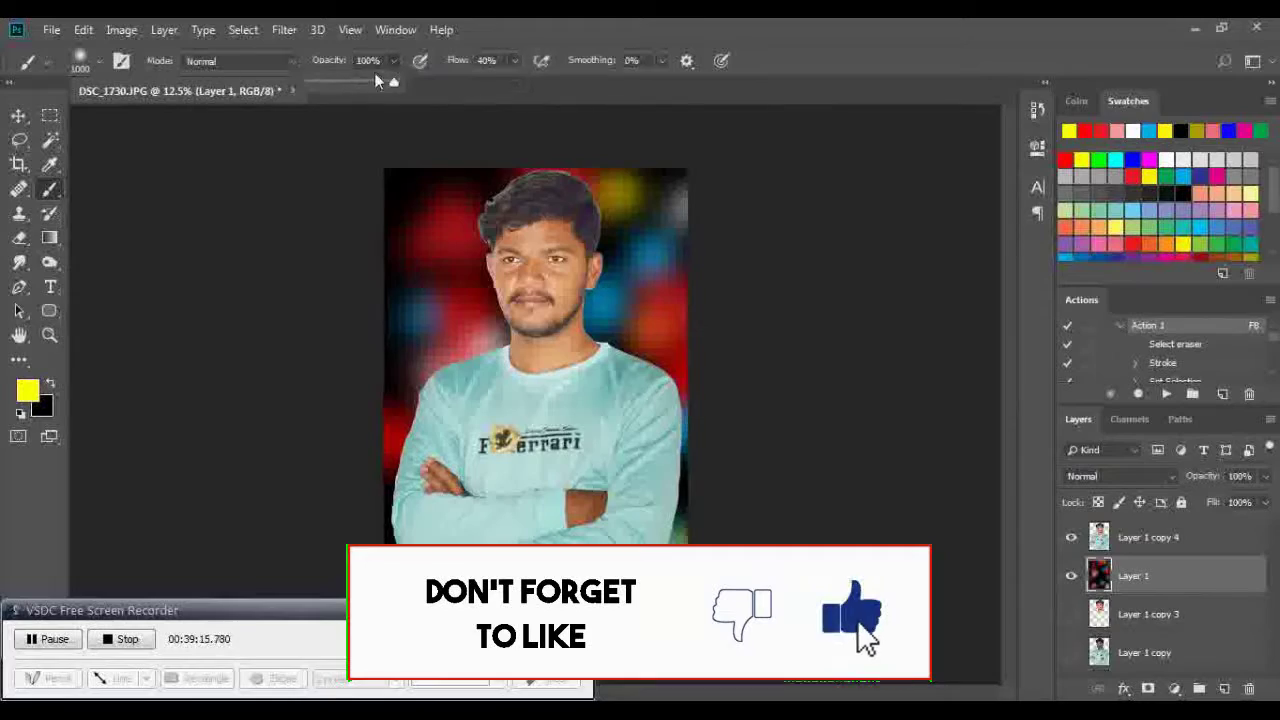
left_click_drag(390, 80, 334, 80)
left_click_drag(575, 180, 651, 318)
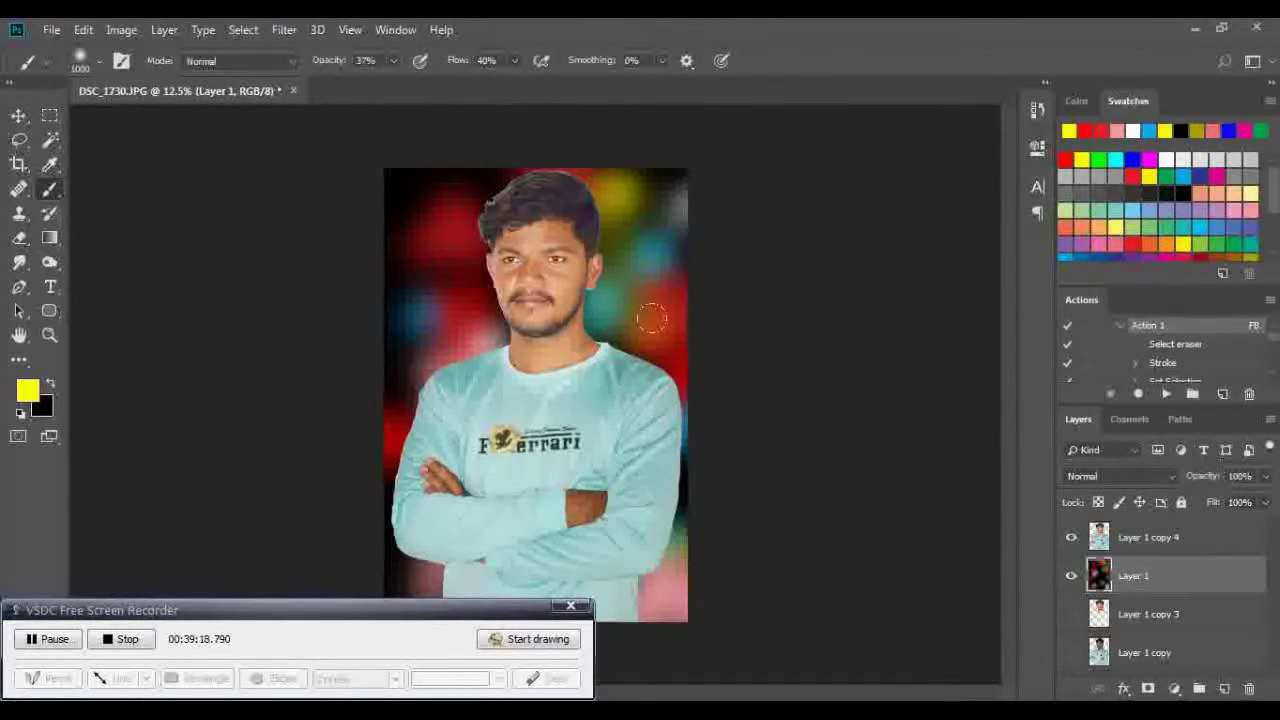
left_click_drag(505, 165, 635, 245)
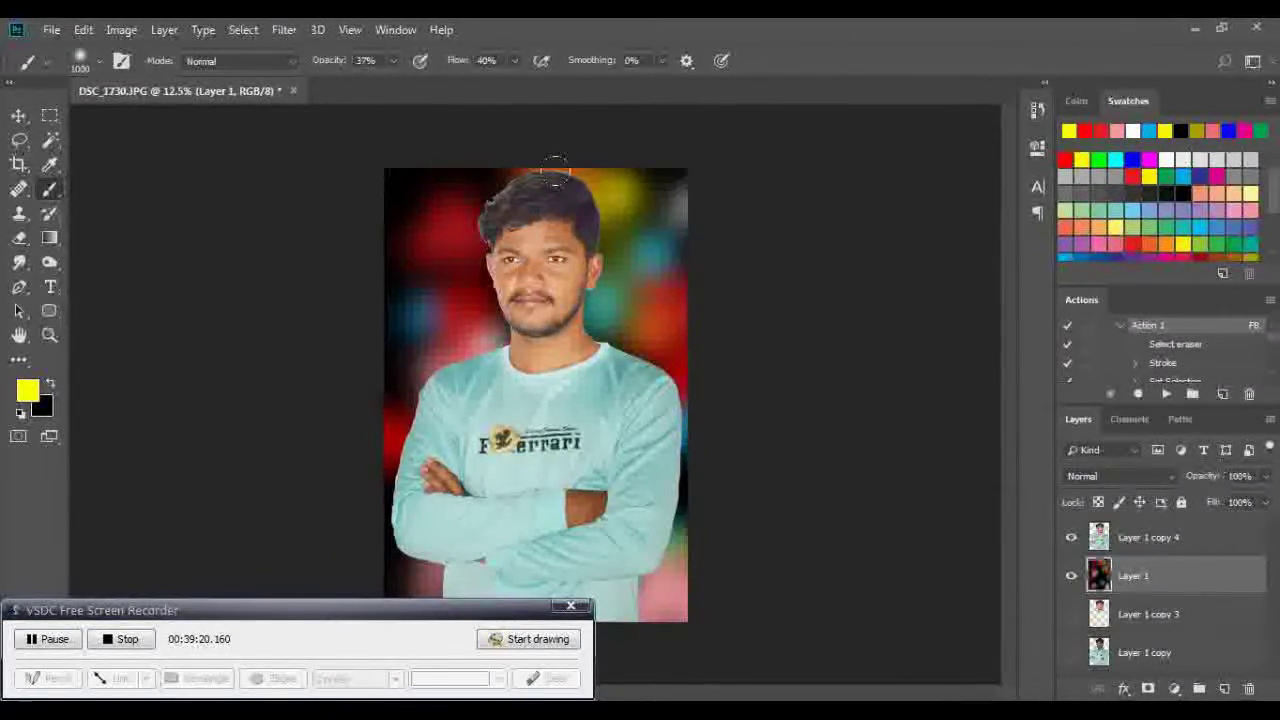
Select Layer 1 copy 4 and set the soft 400 px brush to 19% opacity with lowered flow
left_click(1125, 540)
key("ctrl+plus")
key("ctrl+plus")
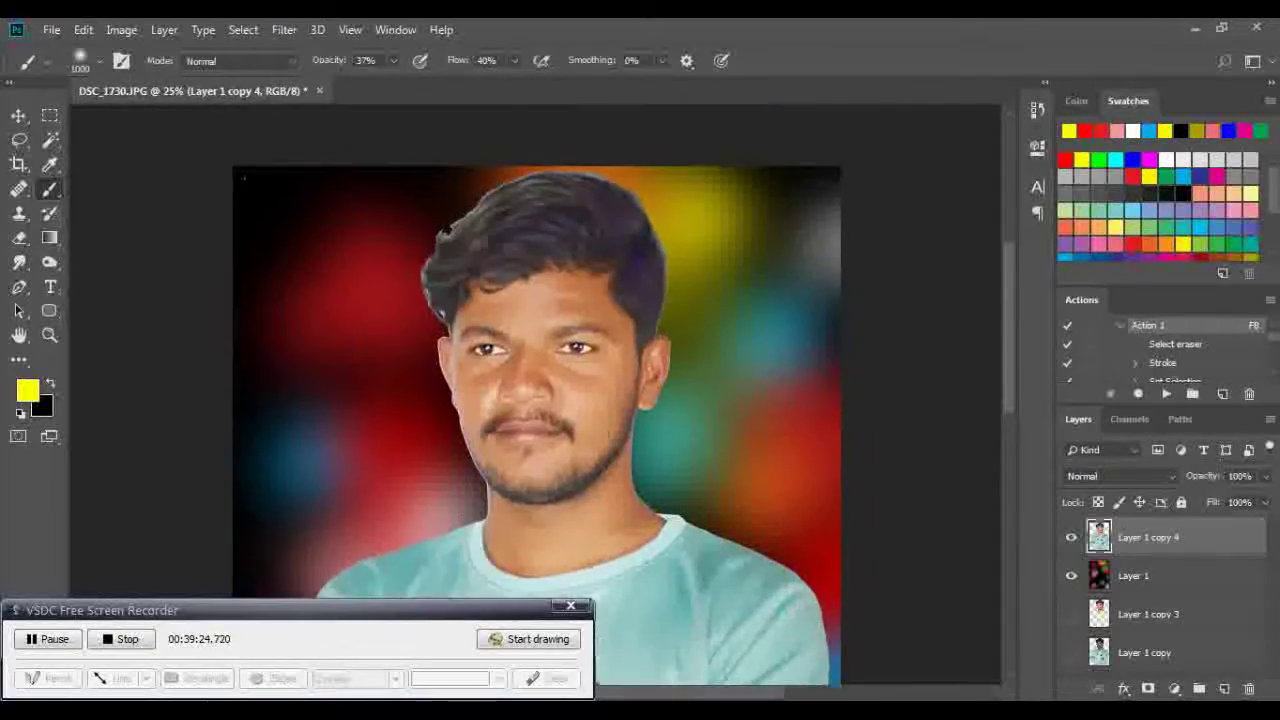
key("ctrl+plus")
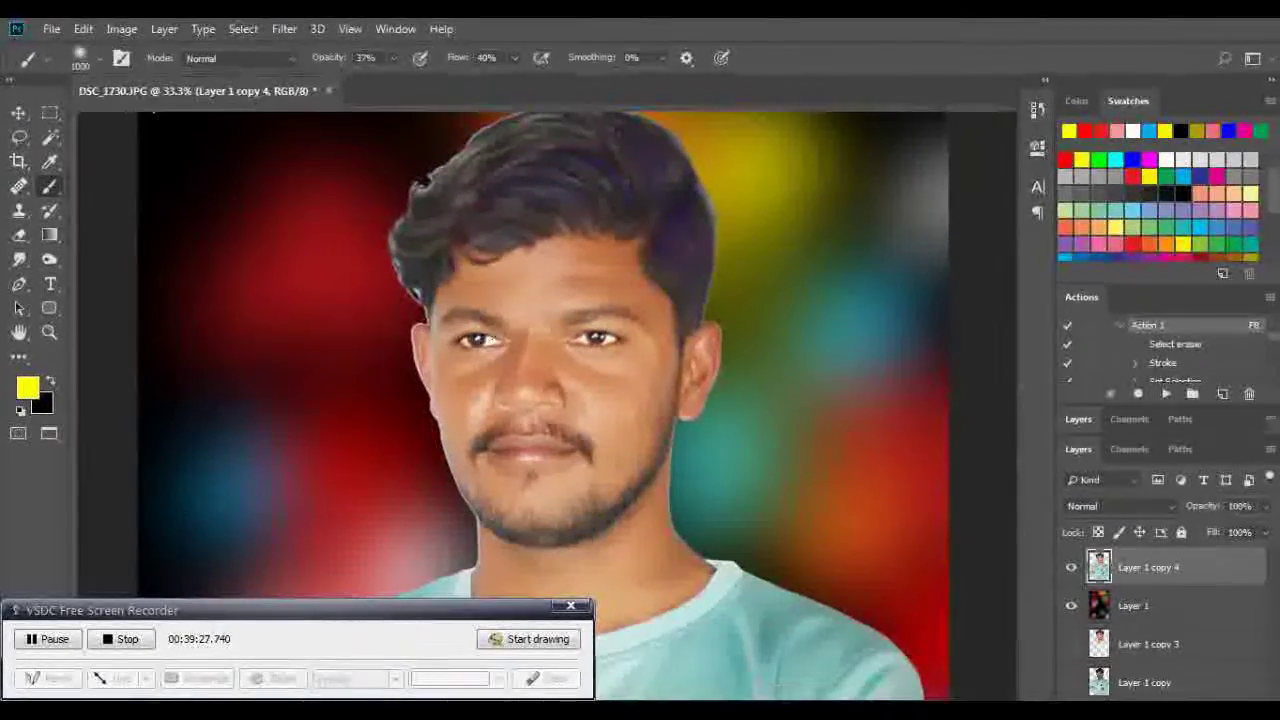
key("f")
key("f")
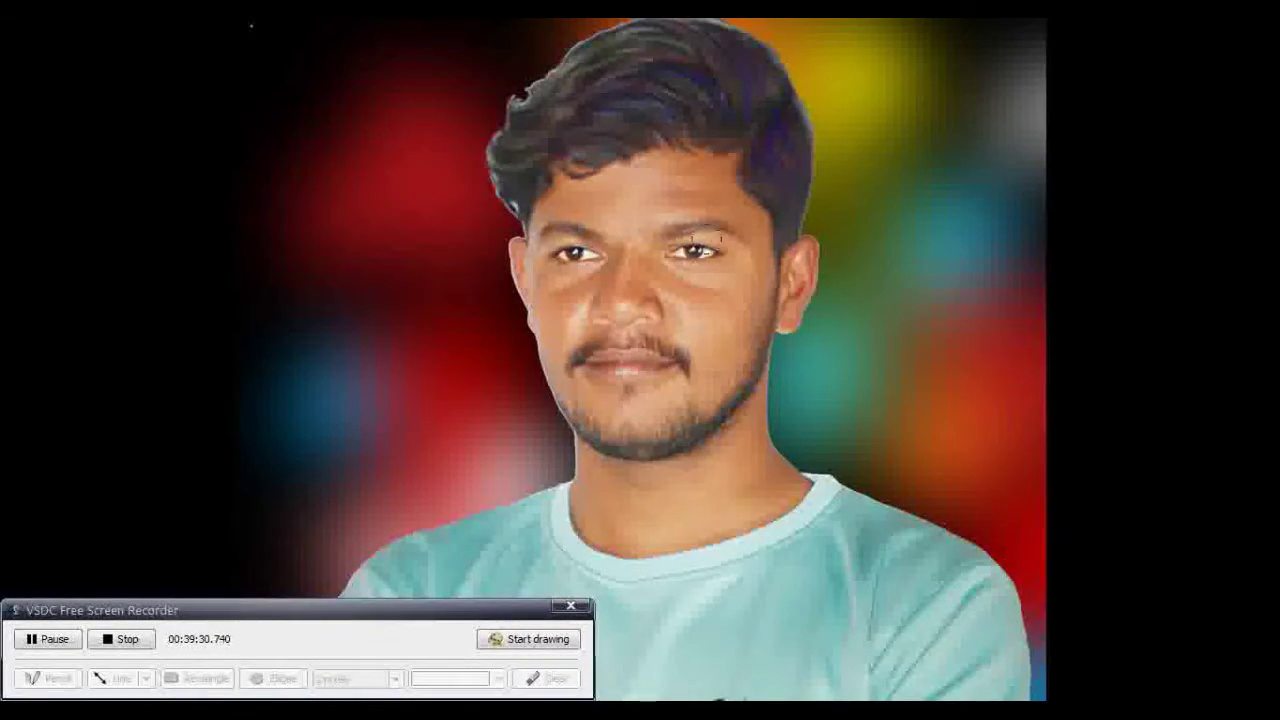
right_click(855, 255)
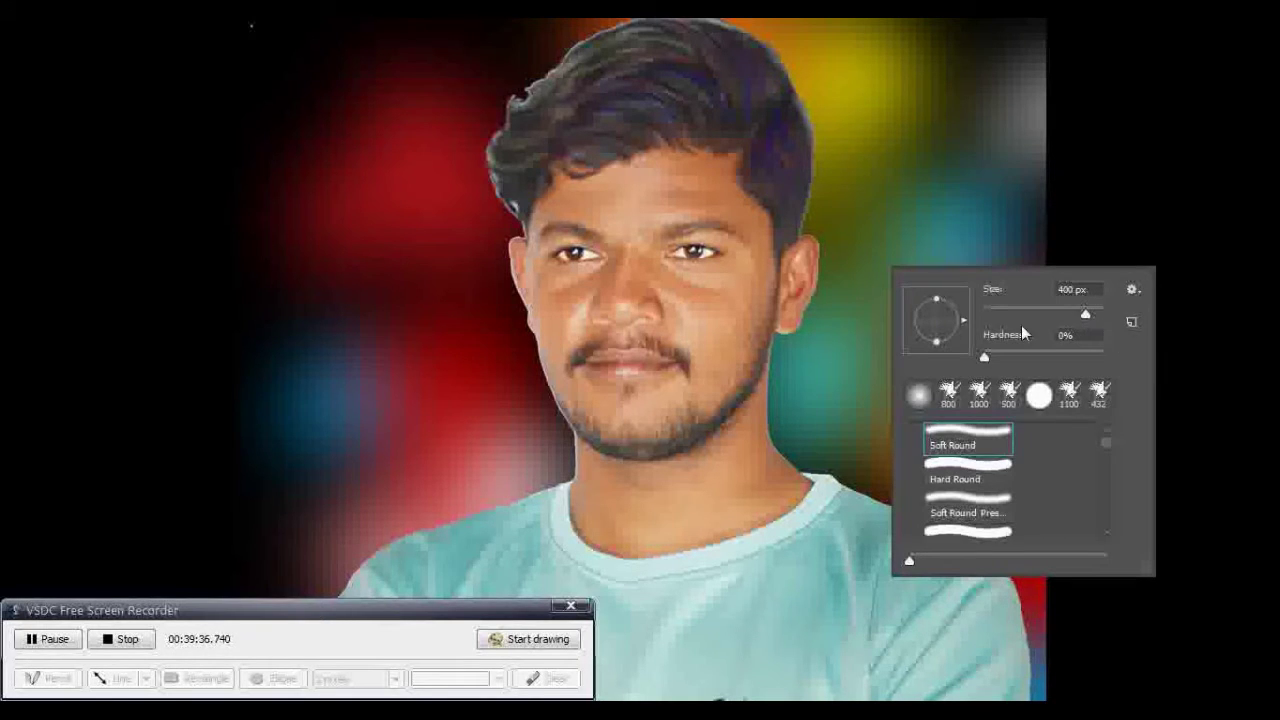
left_click(1093, 231)
key("f")
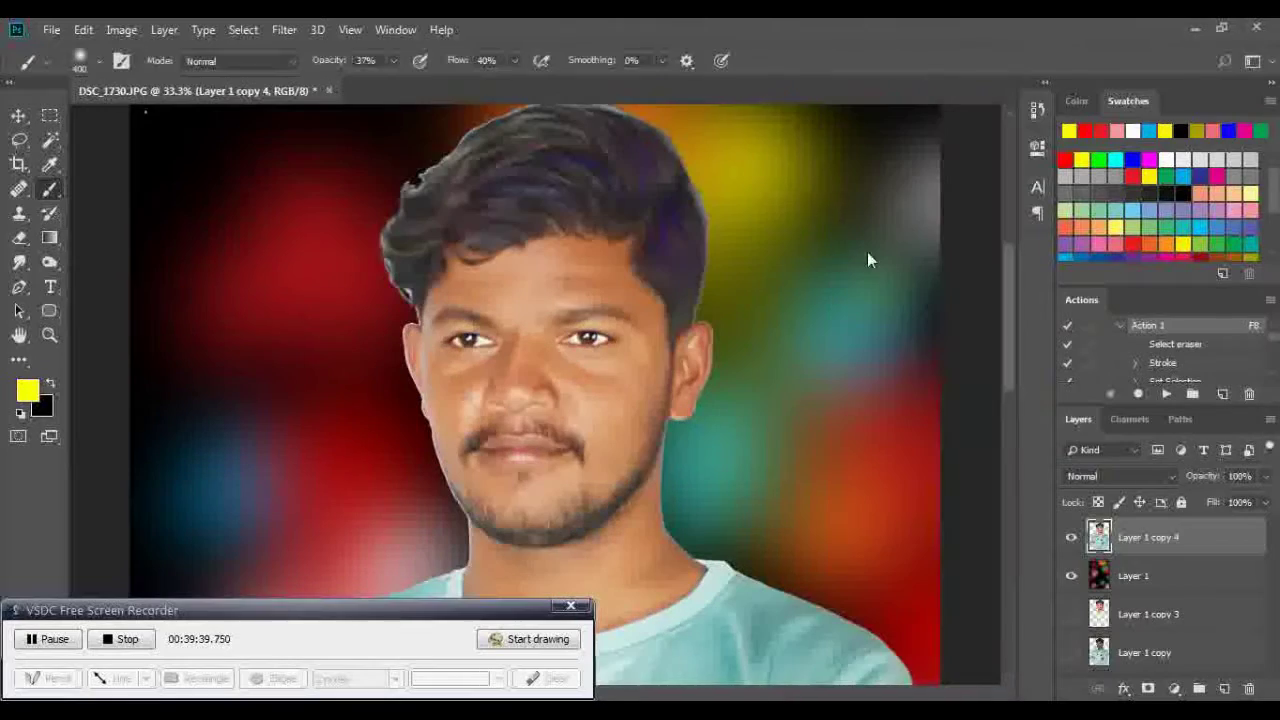
left_click(393, 61)
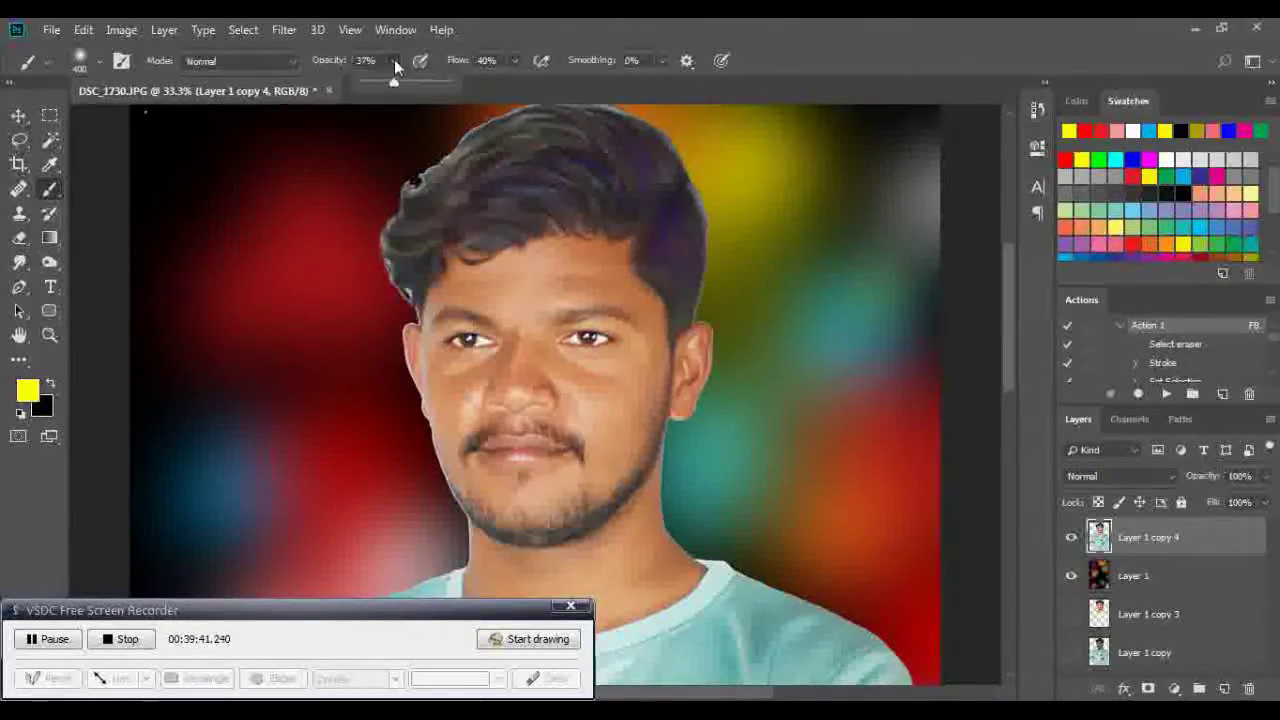
left_click(514, 61)
left_click_drag(514, 82, 501, 82)
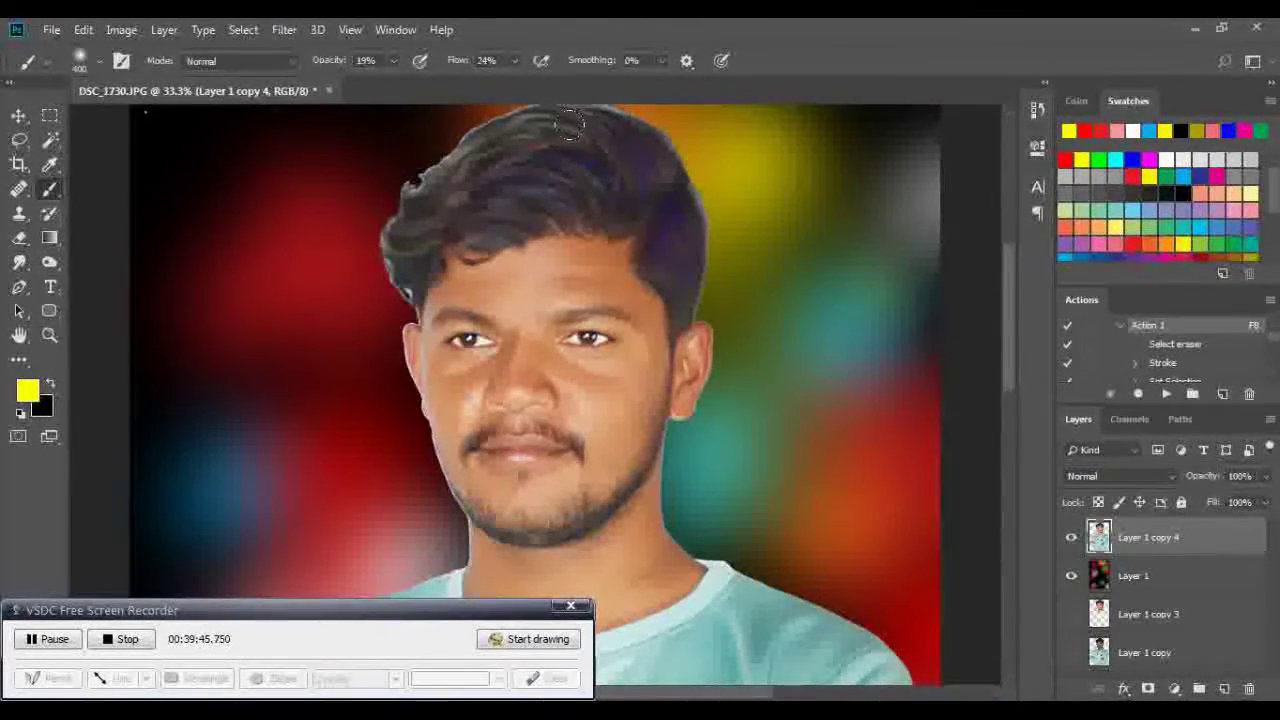
Brush a light yellow tint down across the man's hair and the right side of his face
left_click_drag(545, 118, 595, 250)
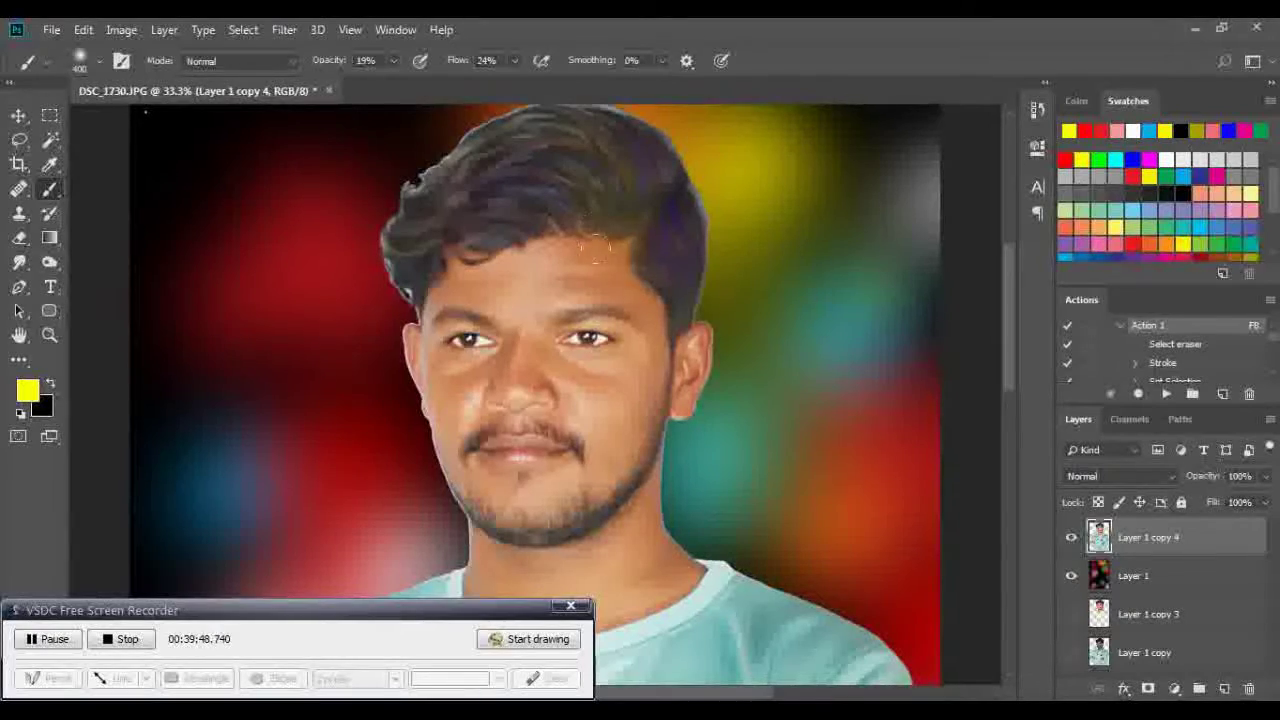
left_click_drag(595, 401, 596, 128)
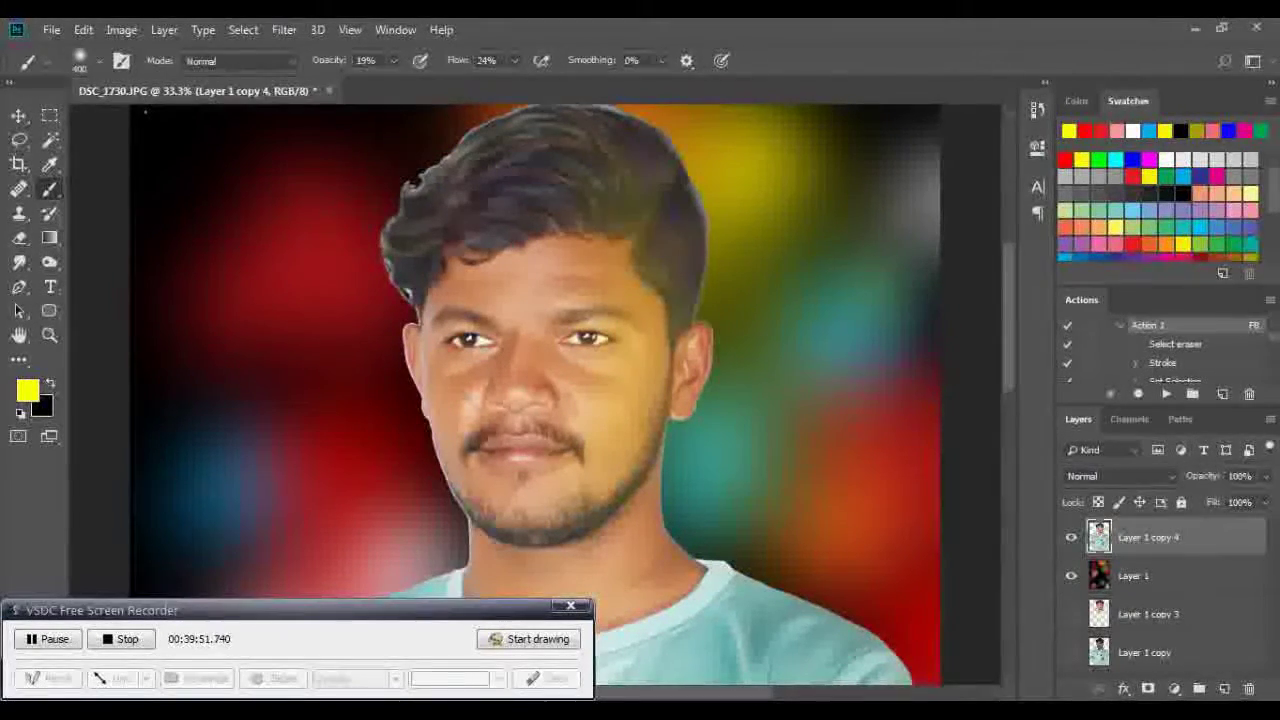
left_click_drag(521, 118, 613, 238)
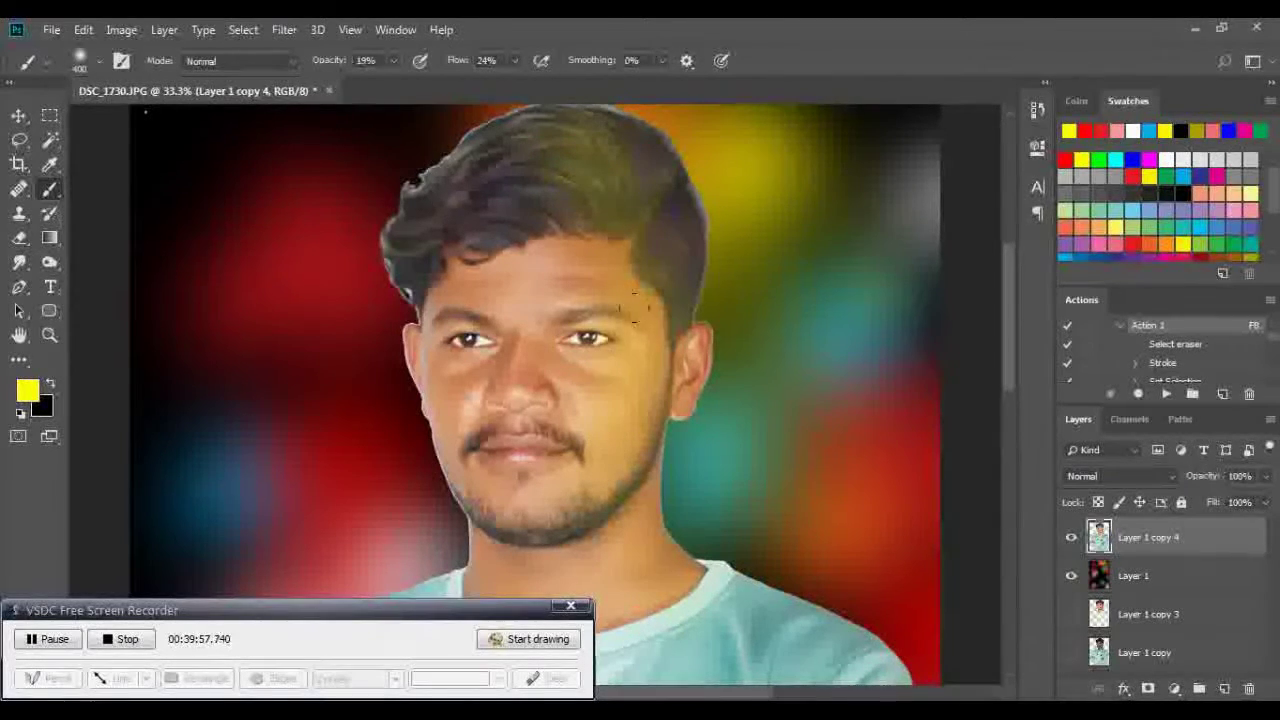
mouse_move(641, 340)
left_mouse_down()
mouse_move(517, 130)
mouse_move(560, 230)
left_mouse_up()
left_click_drag(528, 162, 560, 240)
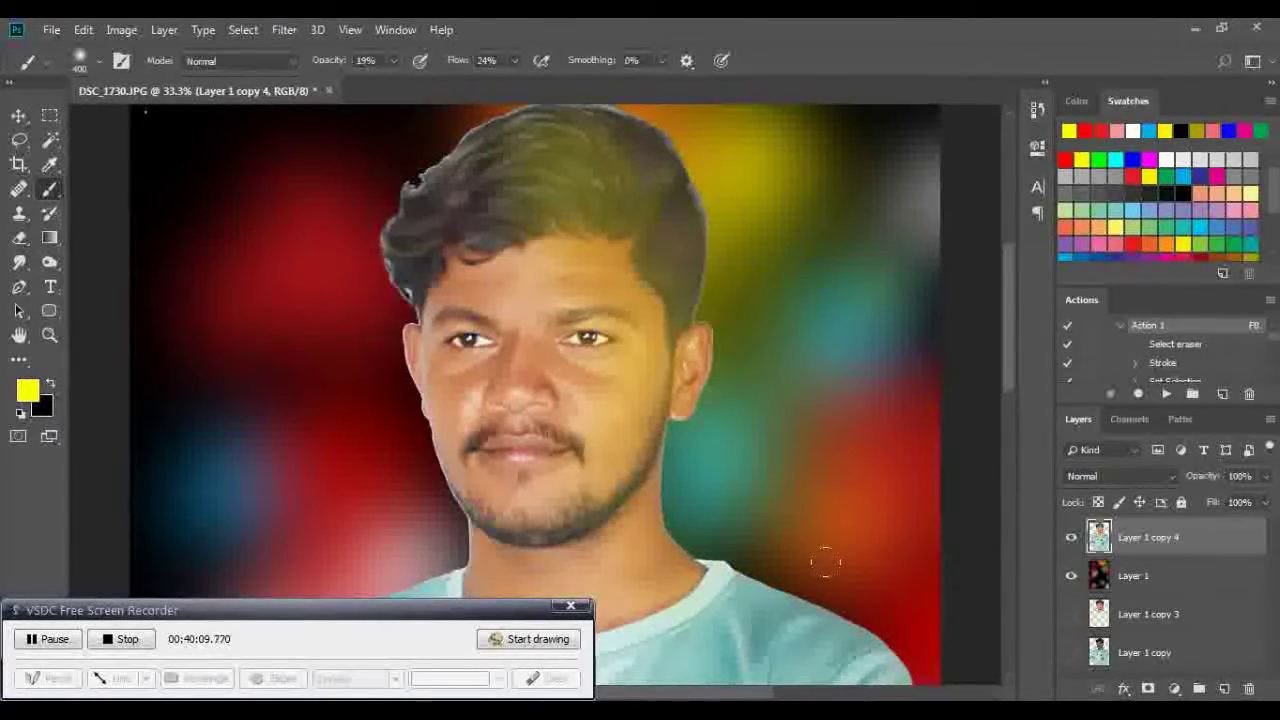
Lower the brush flow to 12% and set red as the paint colour
left_click(1066, 160)
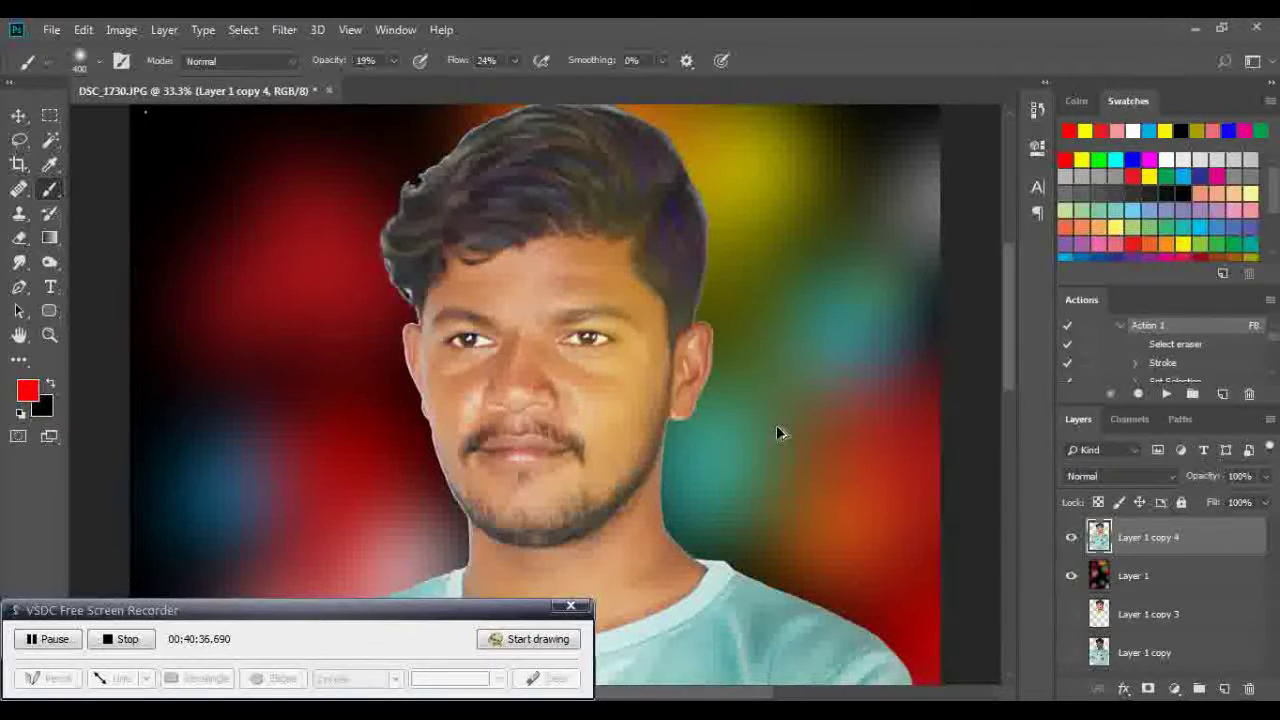
left_click(1085, 131)
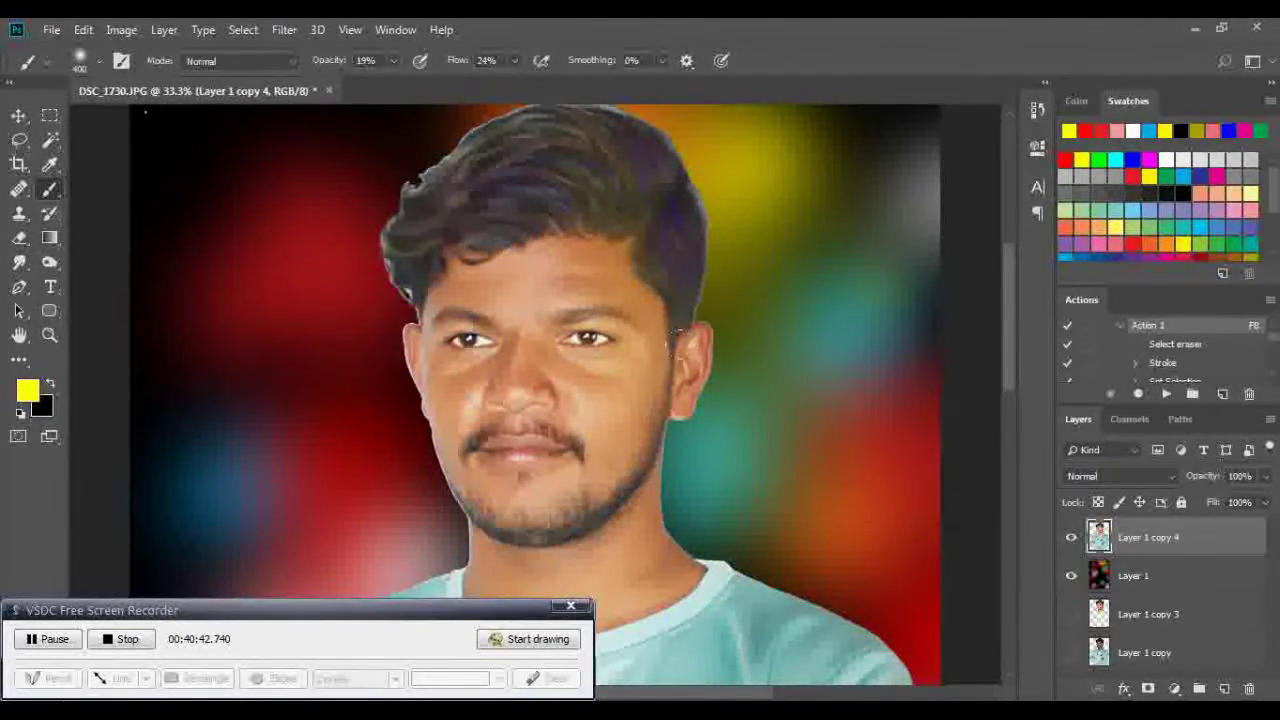
left_click(514, 60)
left_click_drag(508, 83, 504, 83)
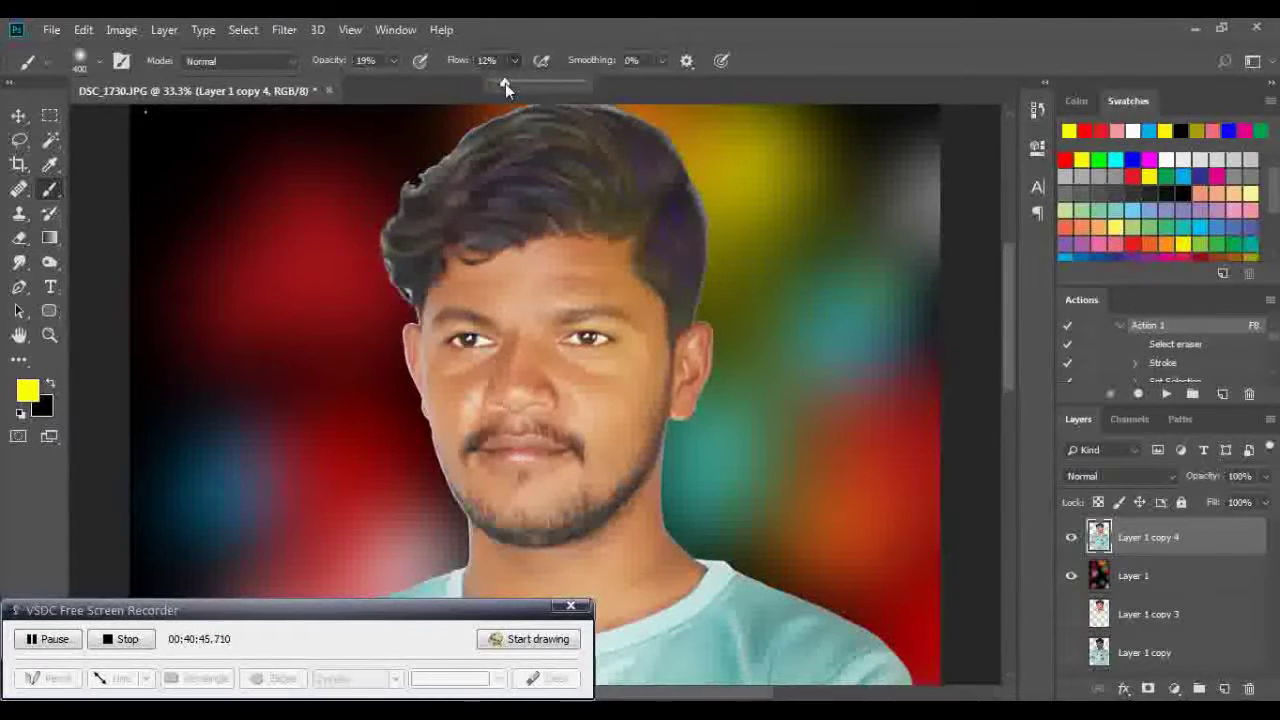
left_click(590, 132)
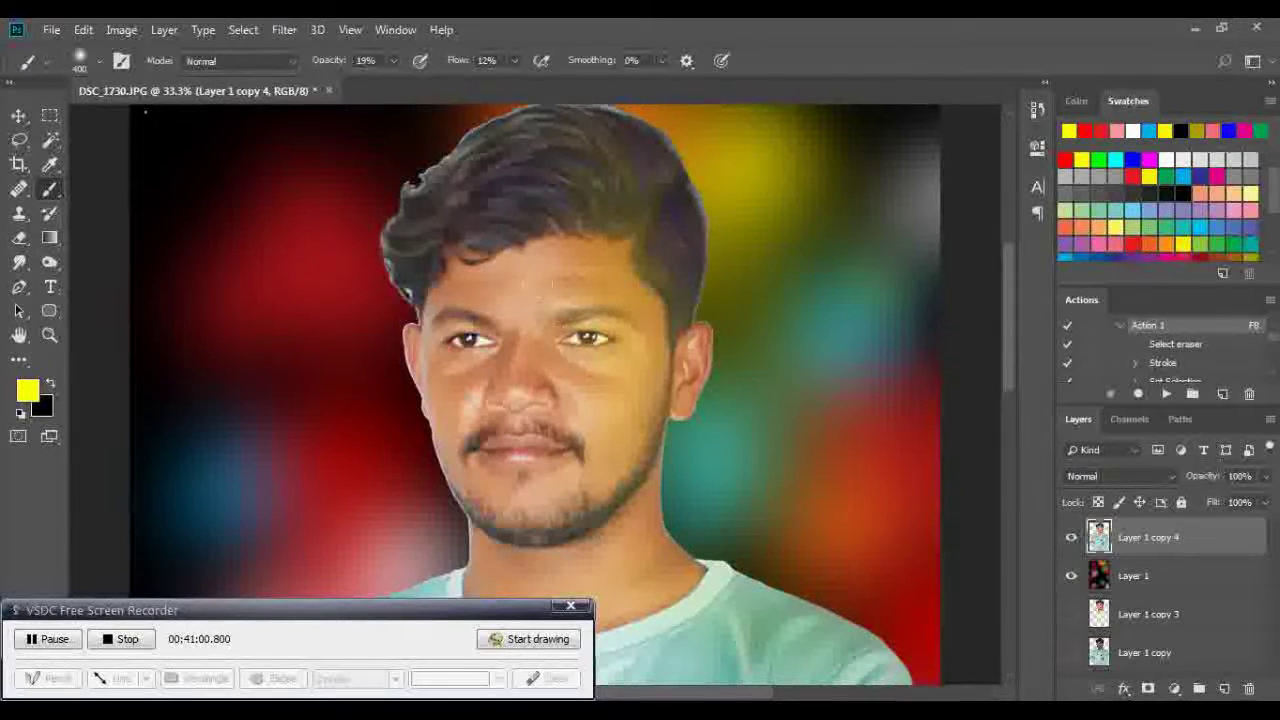
left_click(1099, 133)
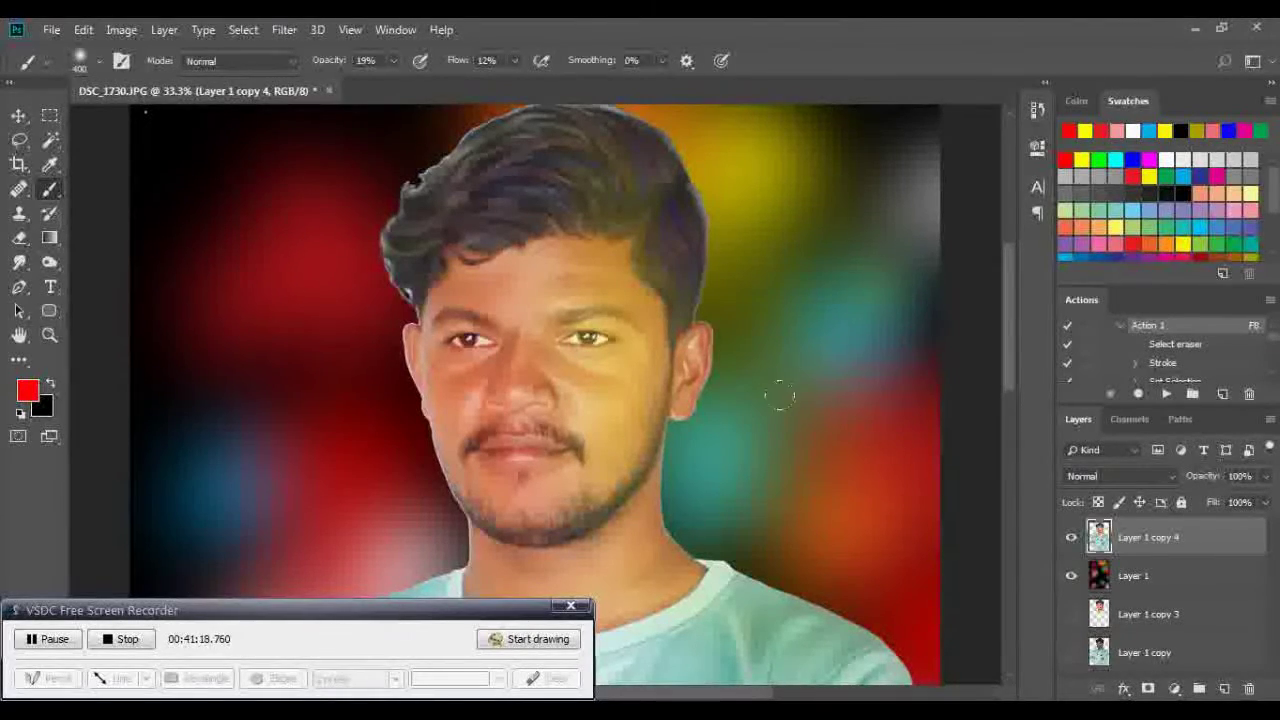
left_click(280, 31)
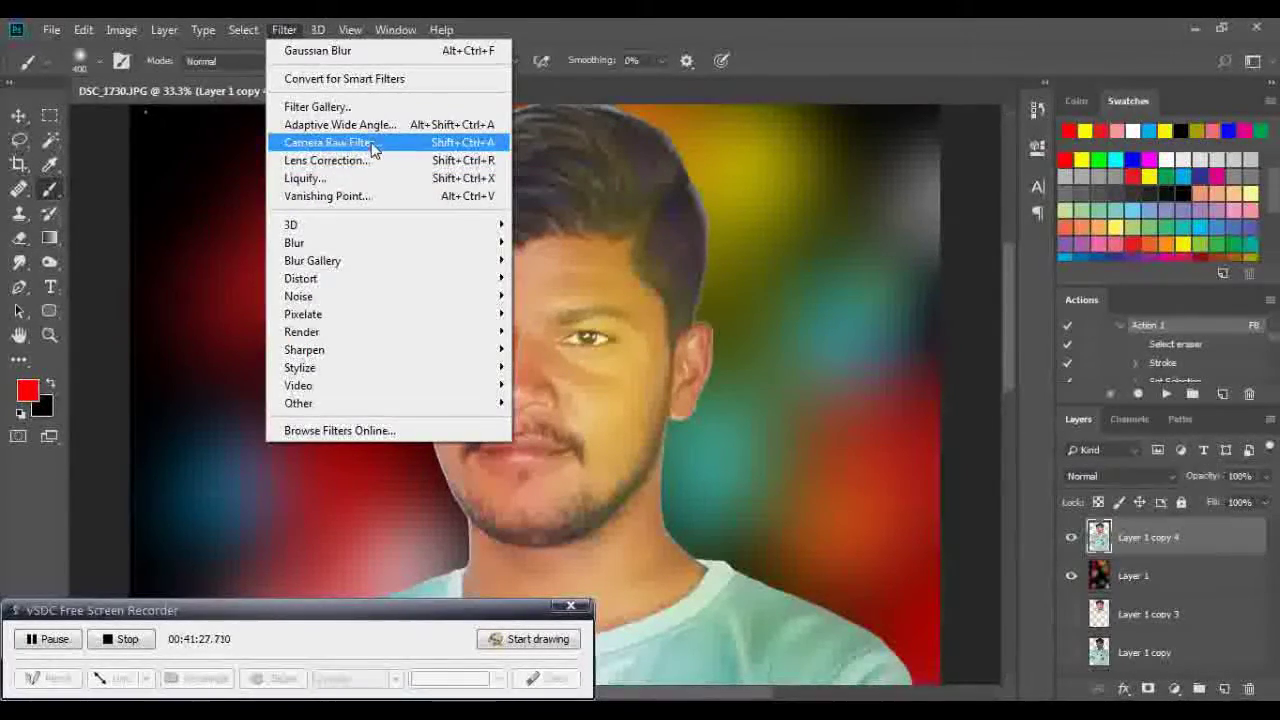
In Camera Raw HSL Saturation, set Reds +30, Yellows +28, Aquas +27, Magentas +28 and apply
left_click(372, 146)
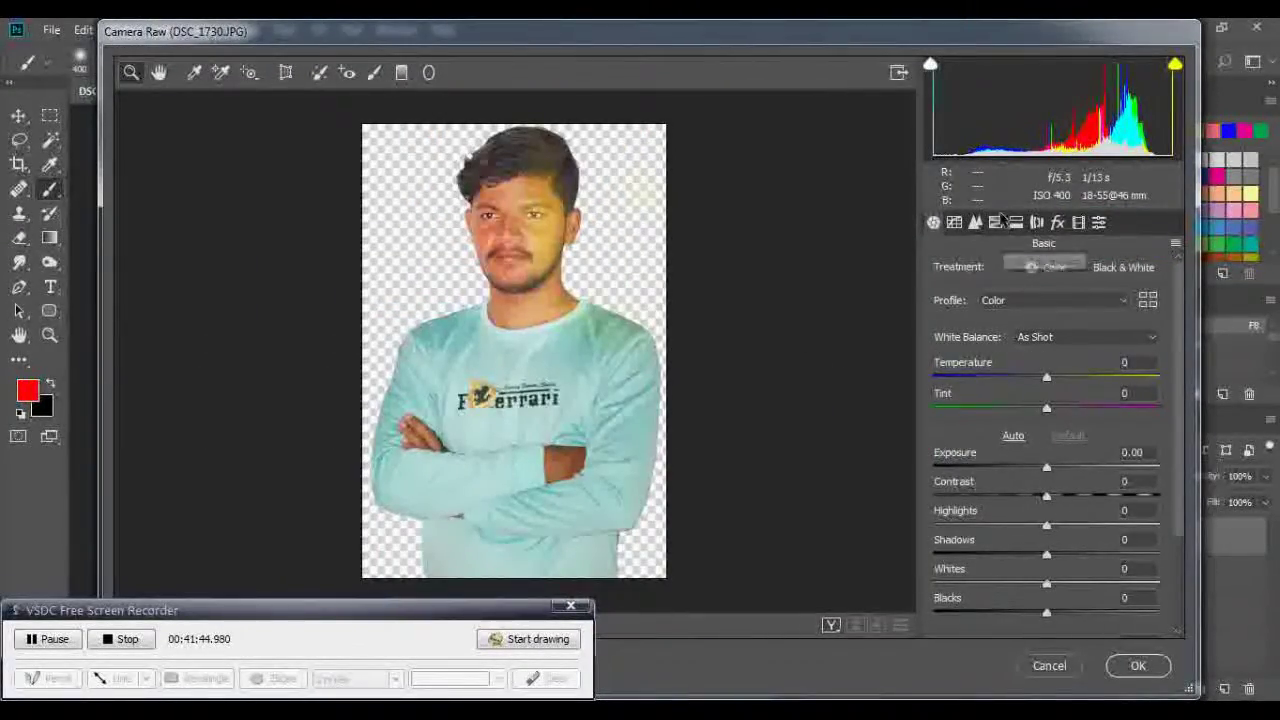
left_click(1016, 223)
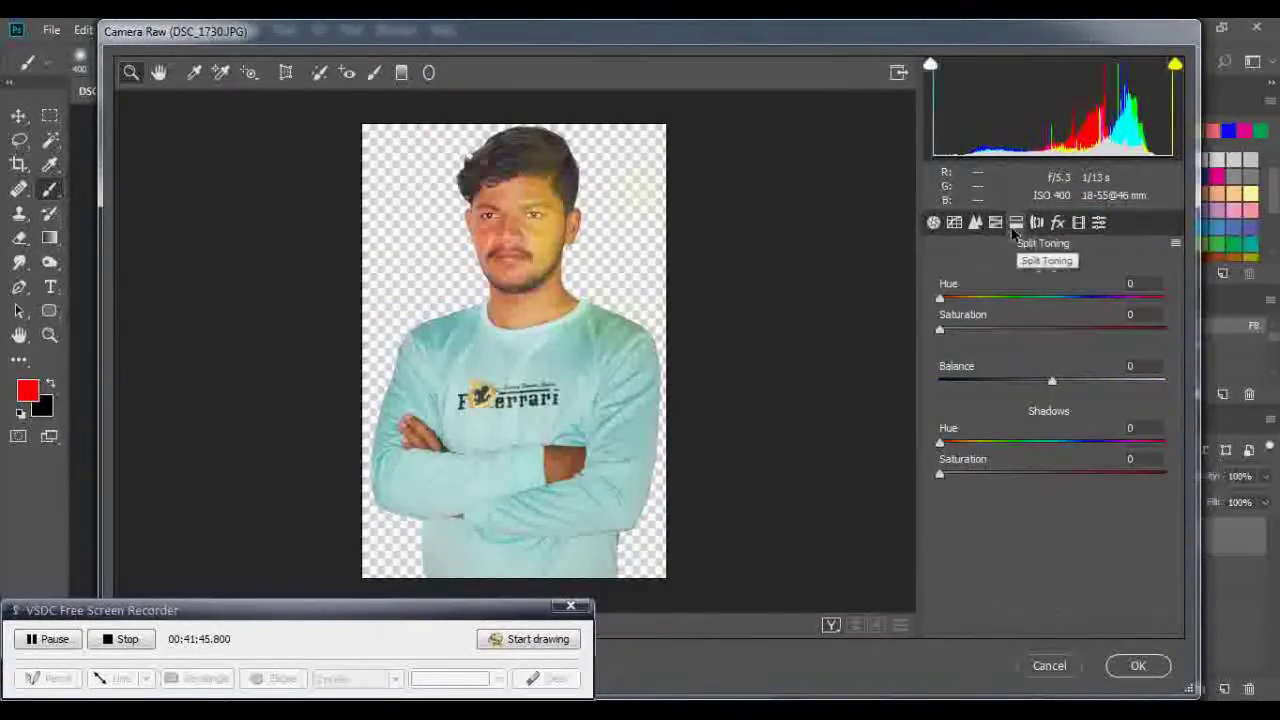
left_click(995, 222)
left_click(1008, 272)
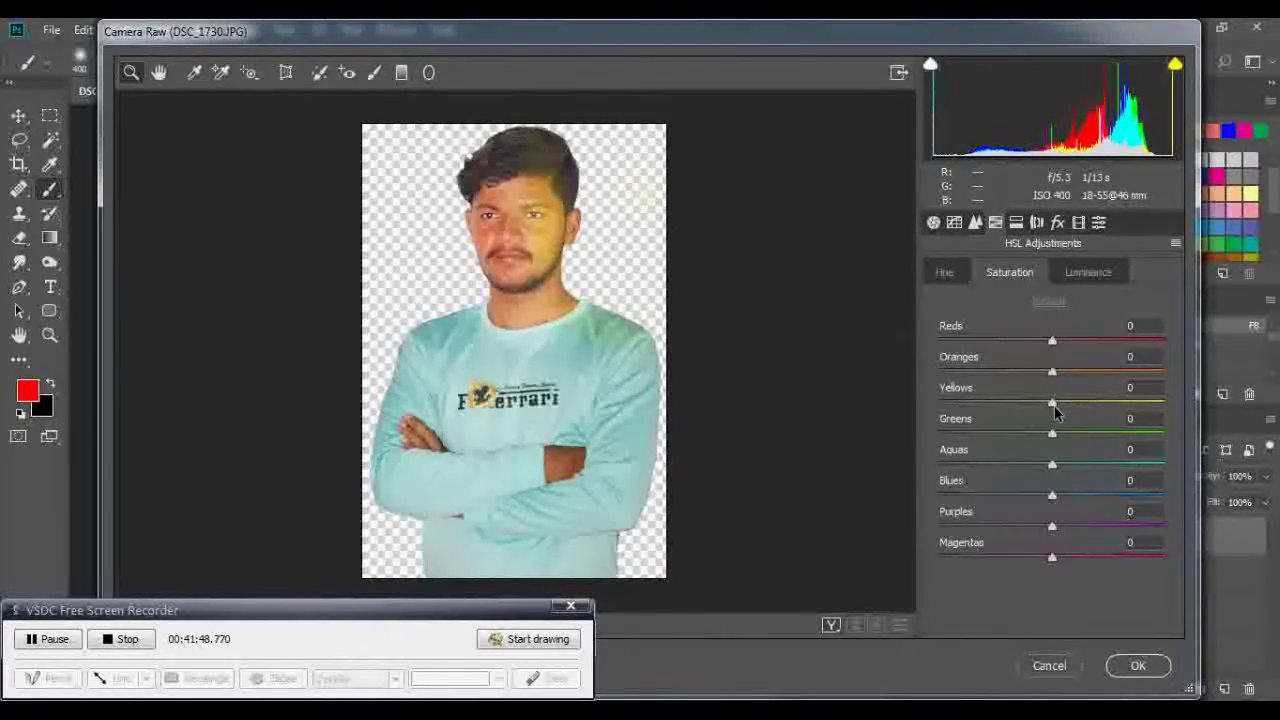
left_click_drag(1051, 403, 1085, 409)
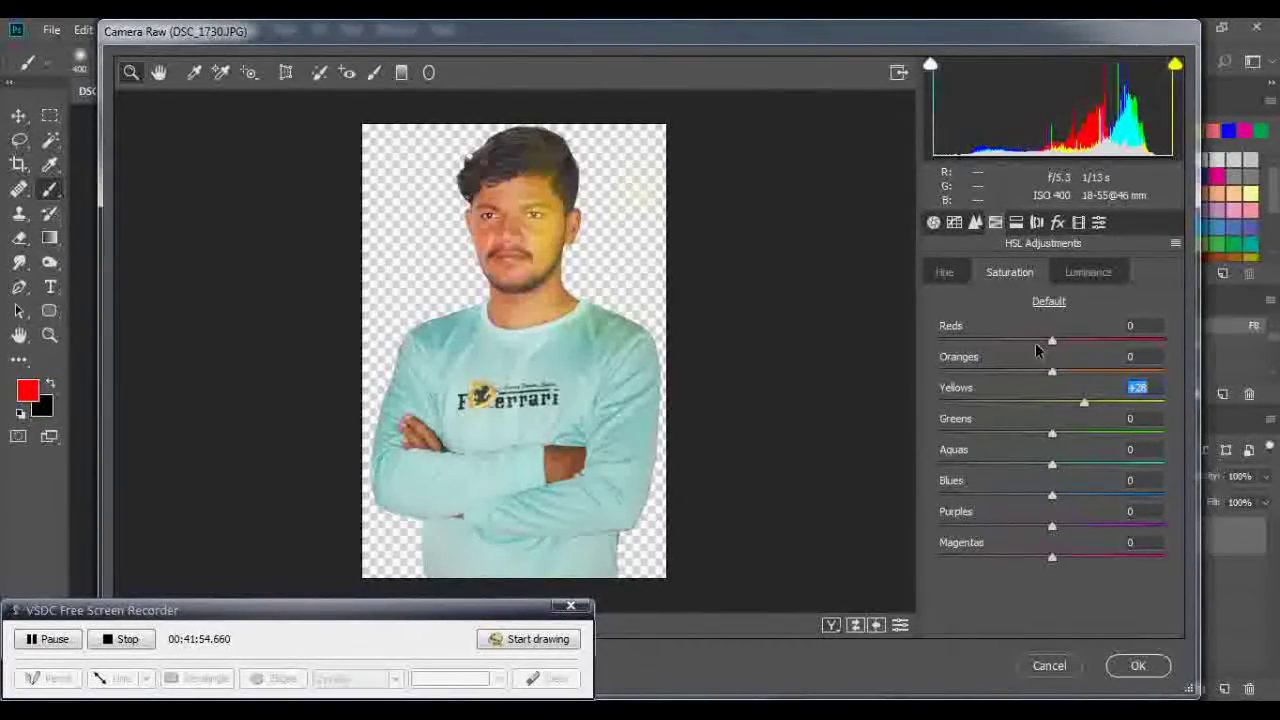
left_click_drag(1052, 341, 1085, 345)
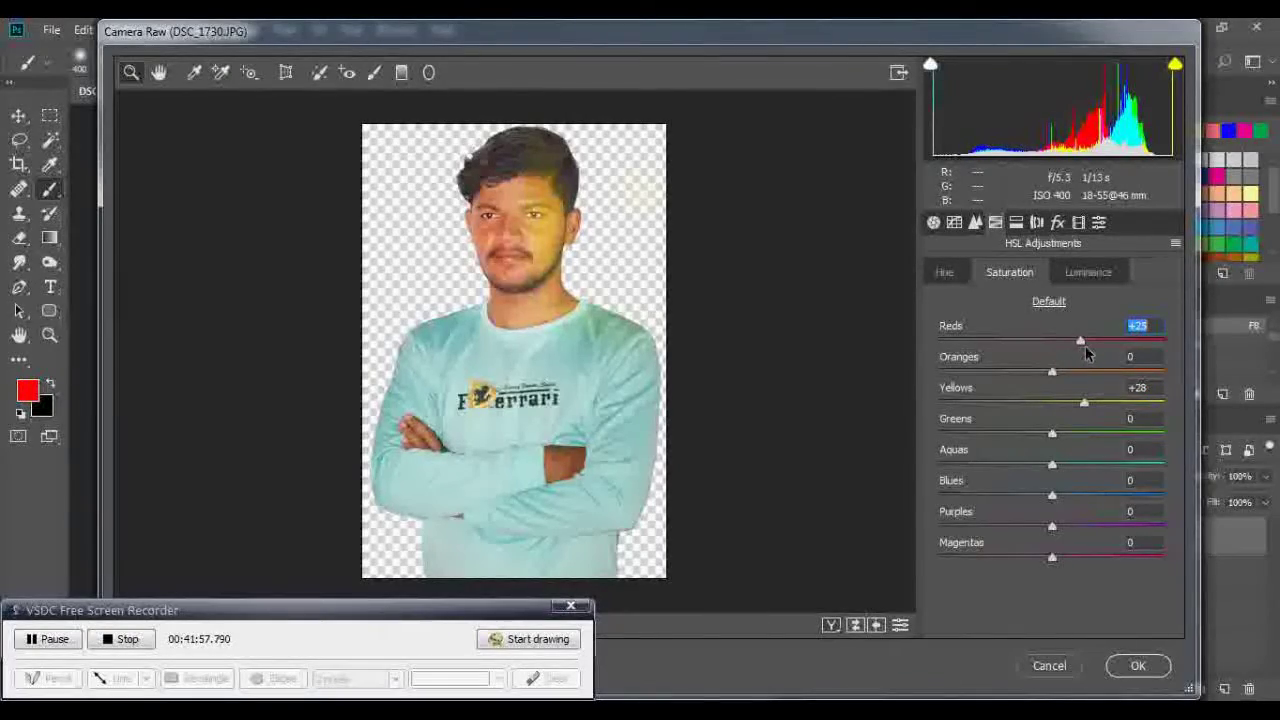
left_click_drag(1052, 465, 1084, 467)
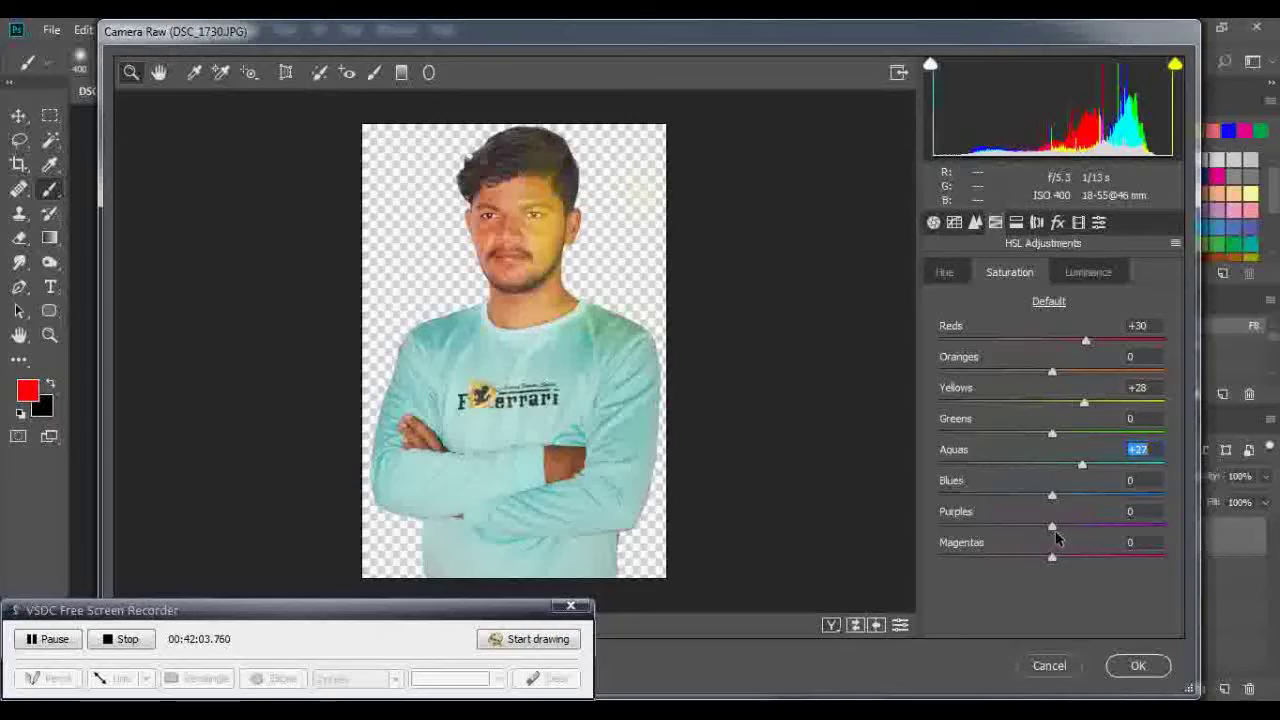
left_click_drag(1052, 557, 1080, 567)
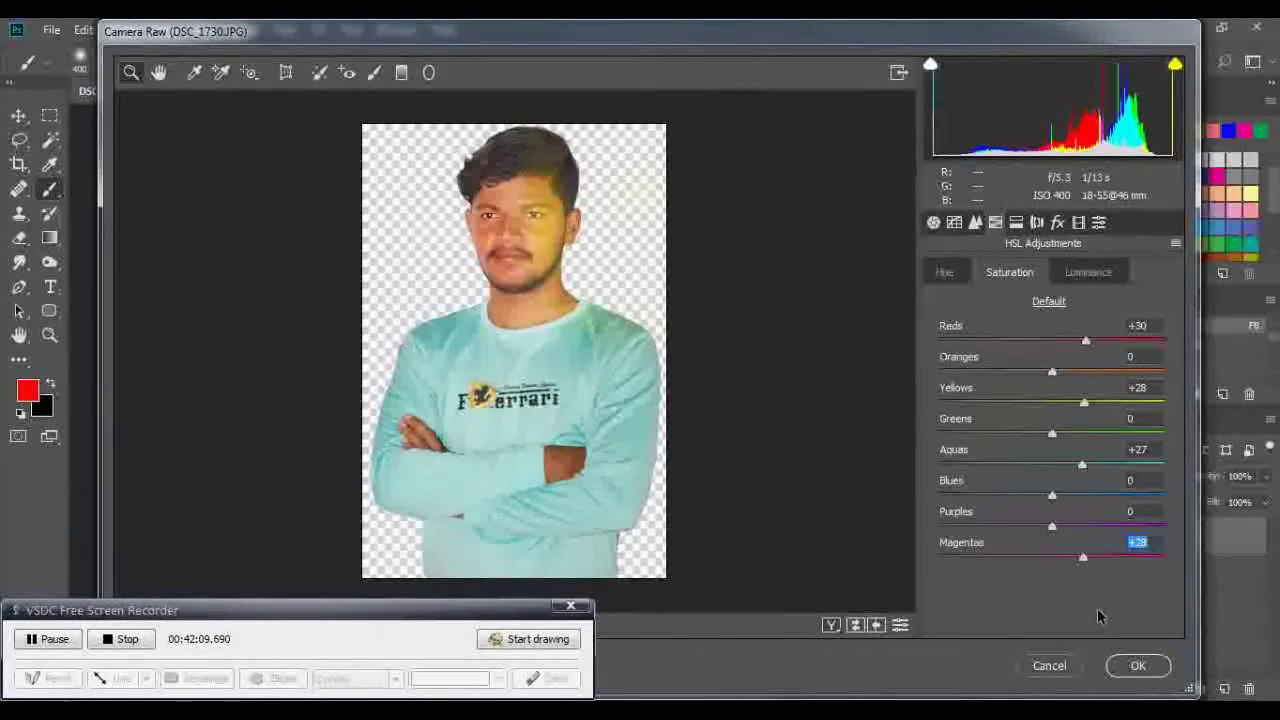
left_click(1137, 666)
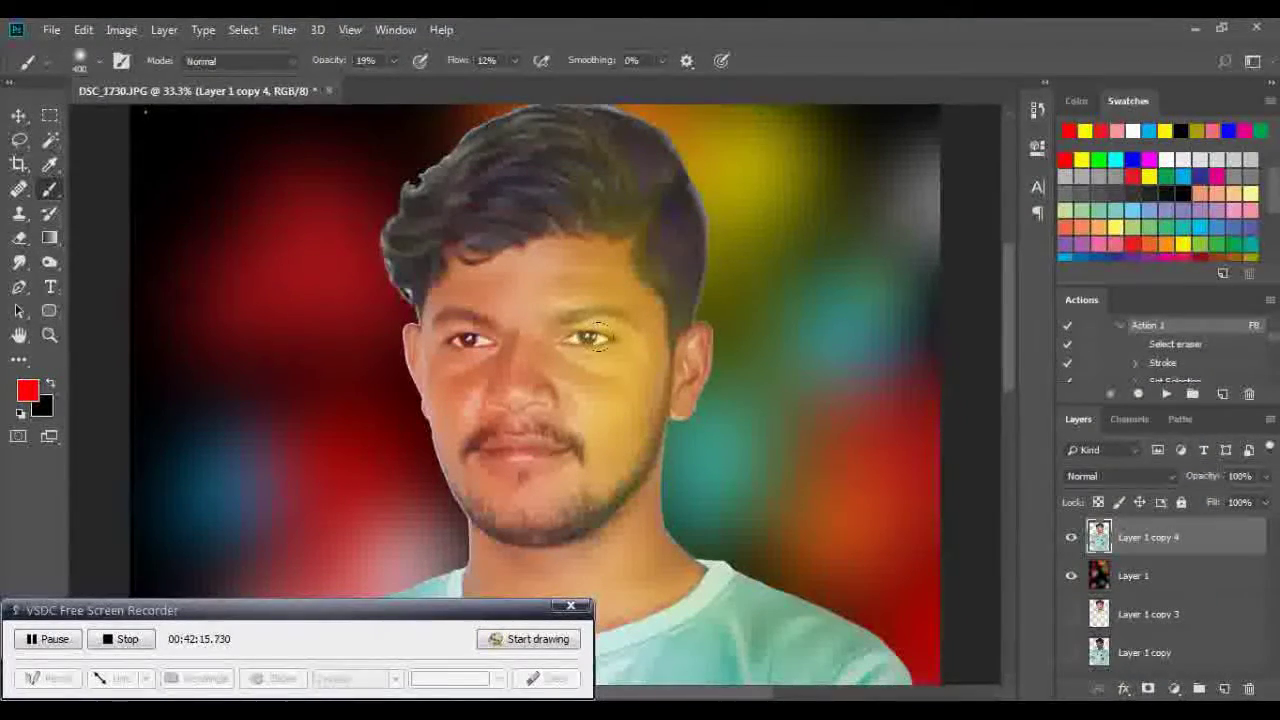
Make the yellow swatch the foreground painting colour
left_click(1087, 131)
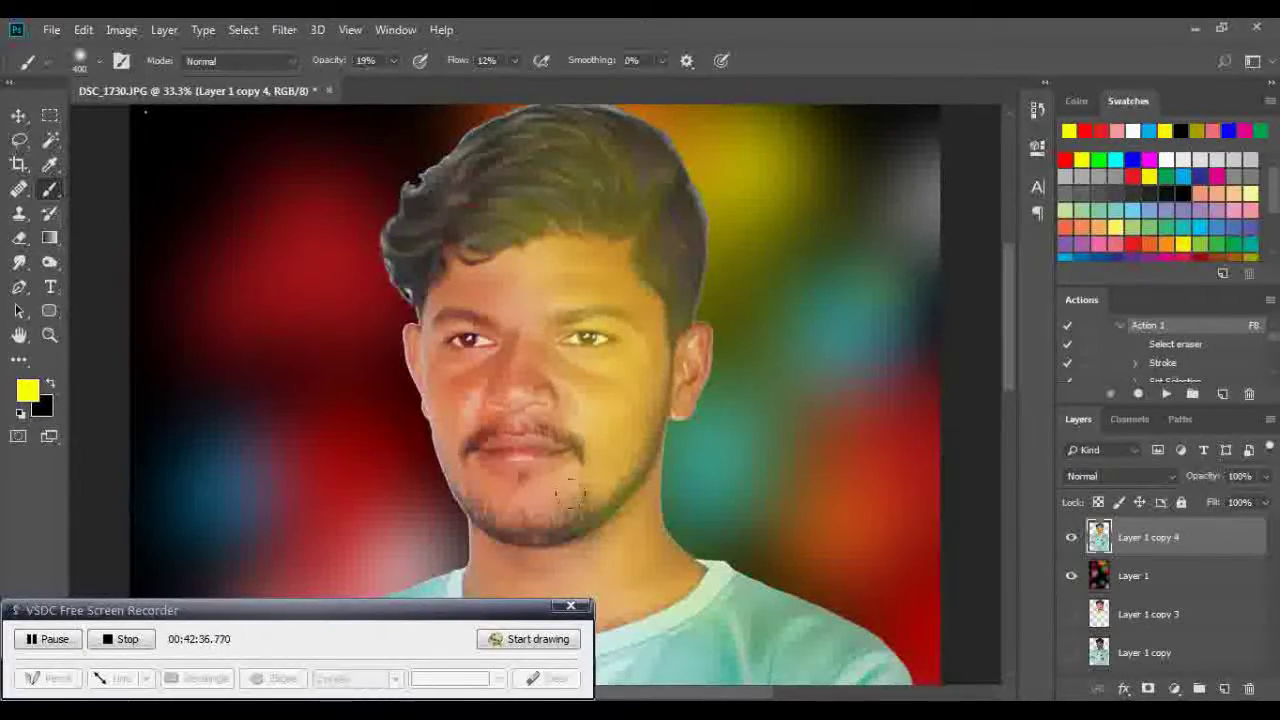
scroll(683, 632, "down", 2)
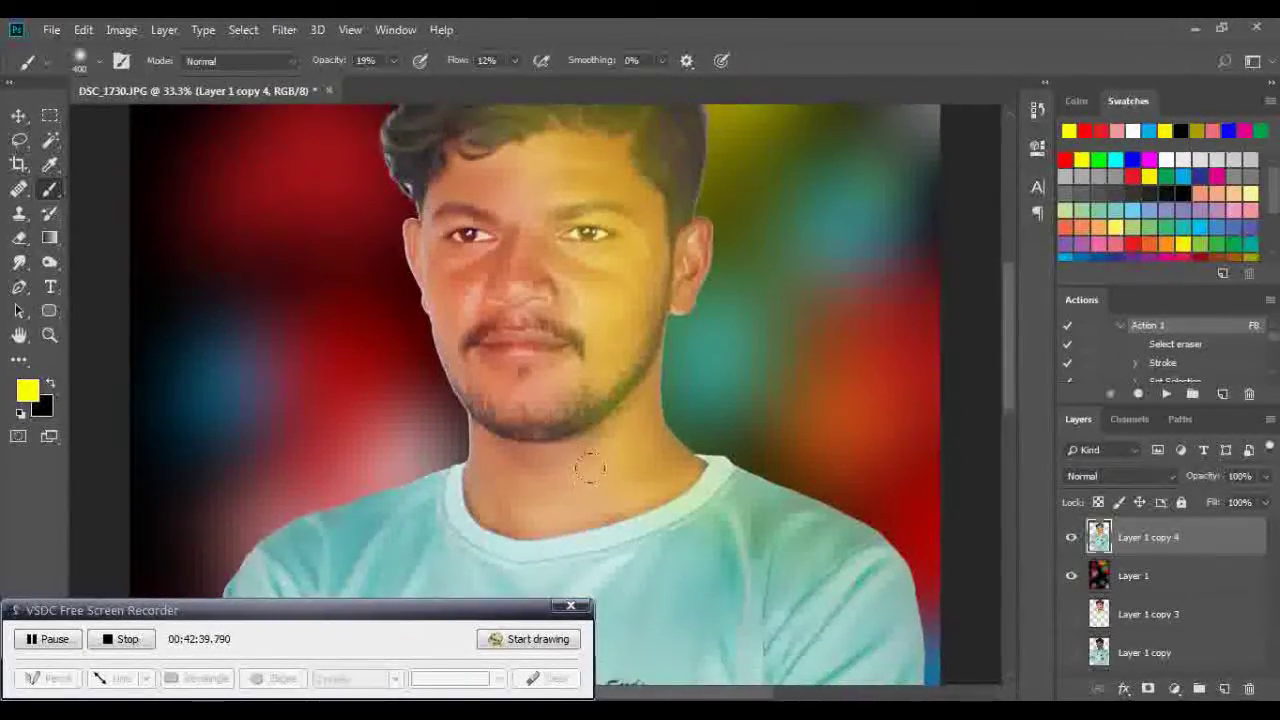
scroll(663, 477, "down", 1)
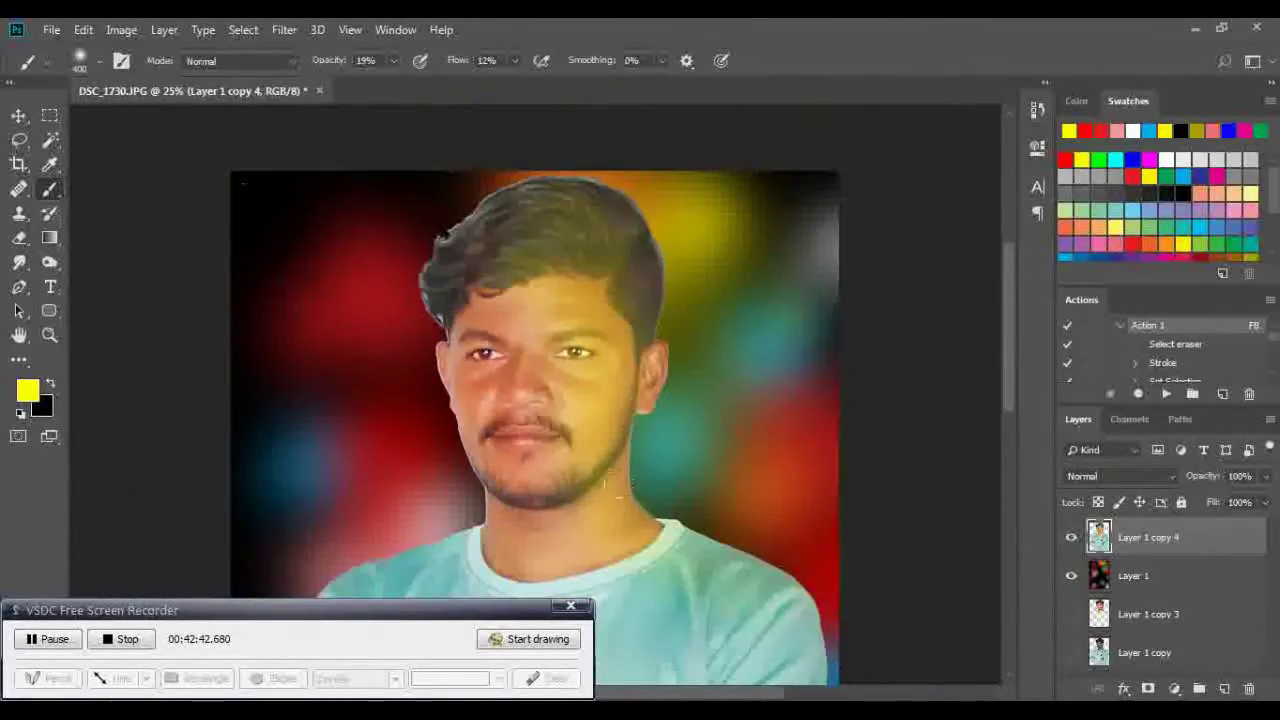
scroll(617, 487, "down", 1)
scroll(617, 487, "down", 2)
scroll(617, 487, "down", 1)
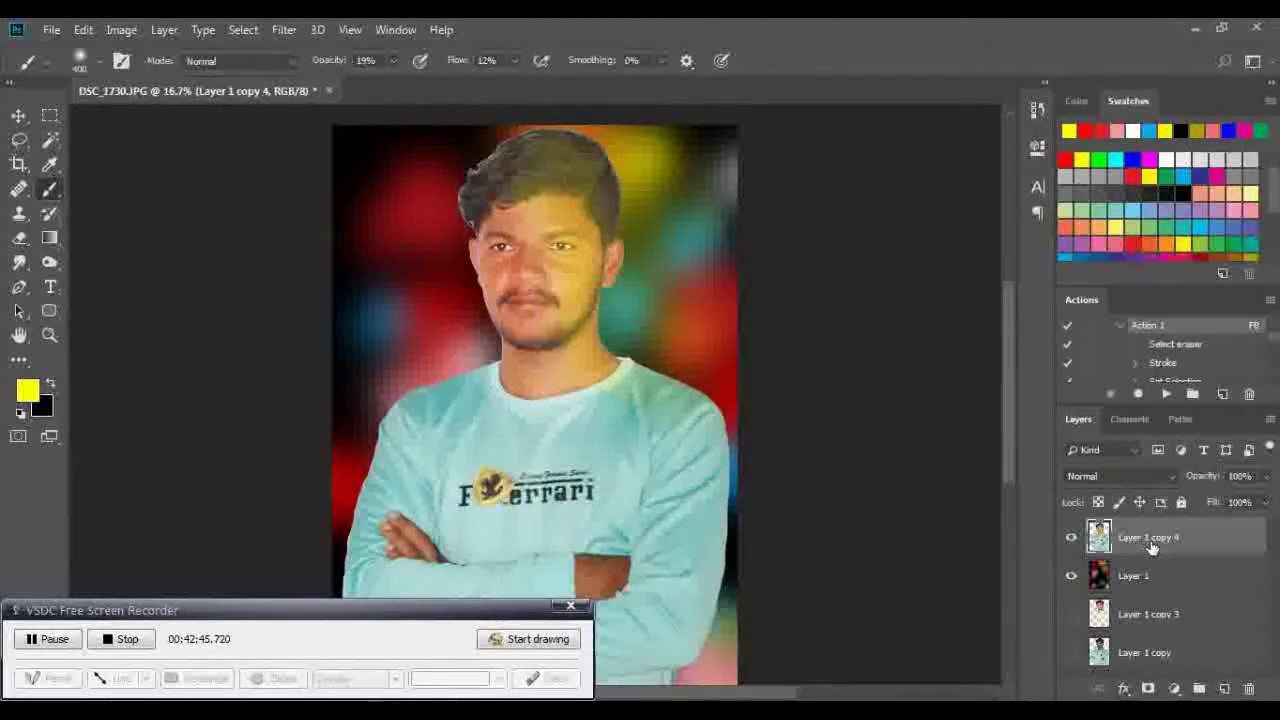
Free-transform Layer 1 copy 4 to about 168% and reposition it so head and shoulders fill the frame
key("v")
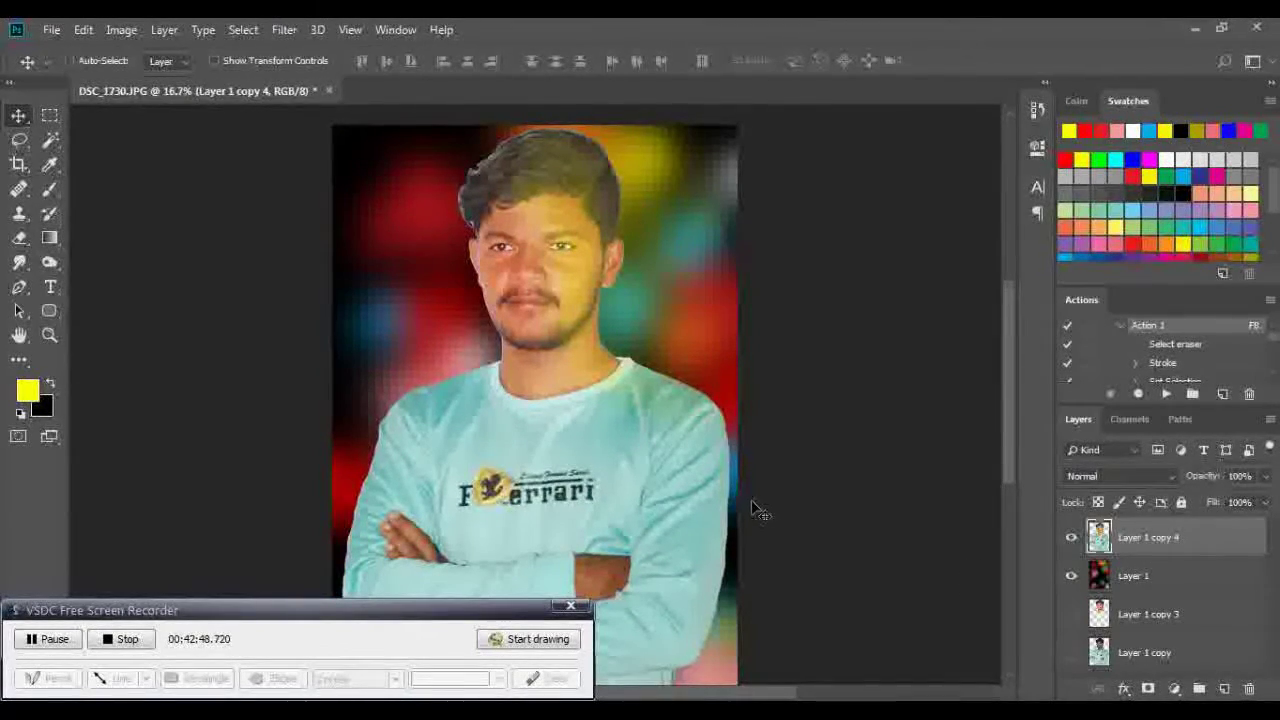
key("ctrl+t")
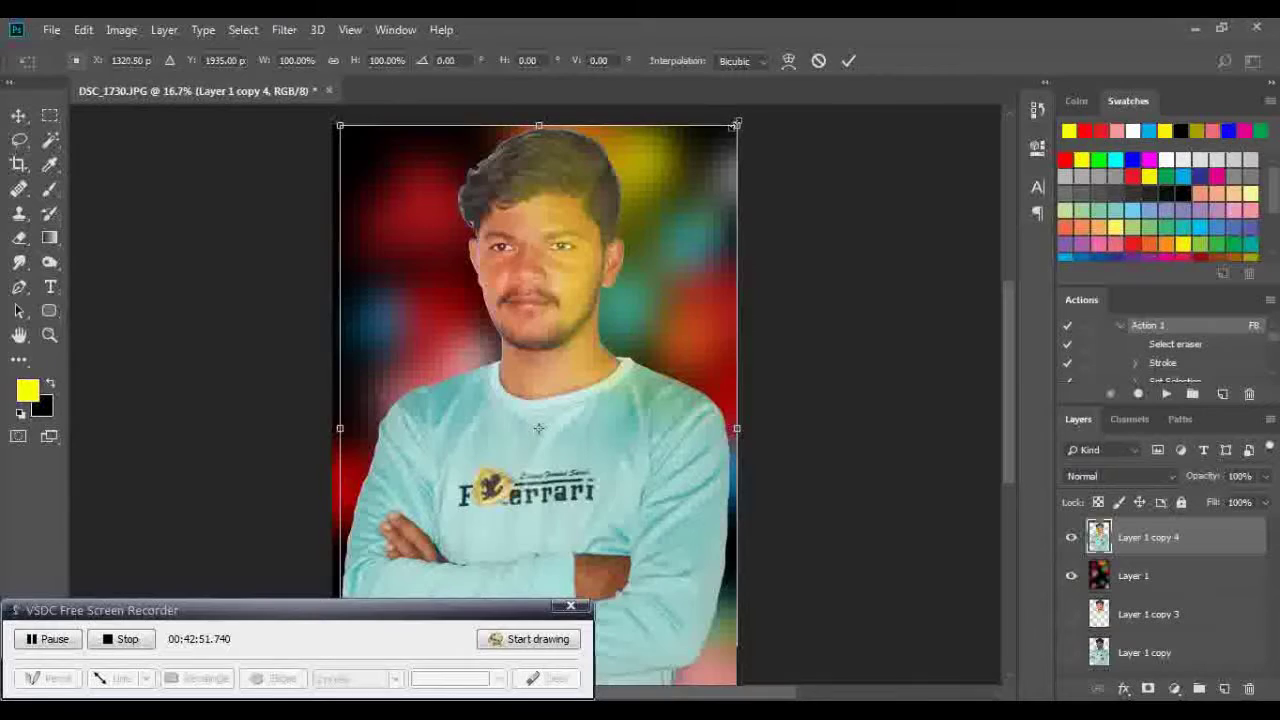
left_click_drag(736, 124, 690, 297)
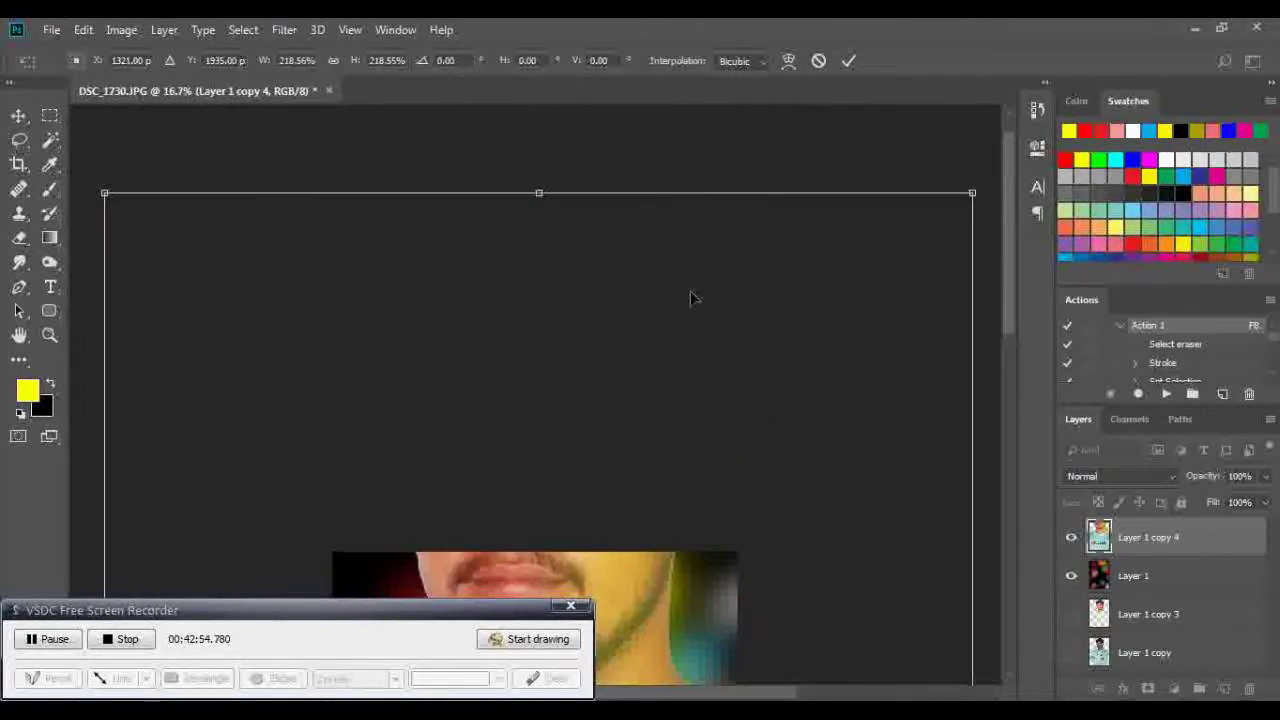
key("ctrl+minus")
mouse_move(557, 318)
left_mouse_down()
mouse_move(555, 408)
mouse_move(598, 460)
left_mouse_up()
left_click_drag(805, 209, 745, 285)
mouse_move(571, 380)
left_mouse_down()
mouse_move(541, 316)
mouse_move(528, 332)
left_mouse_up()
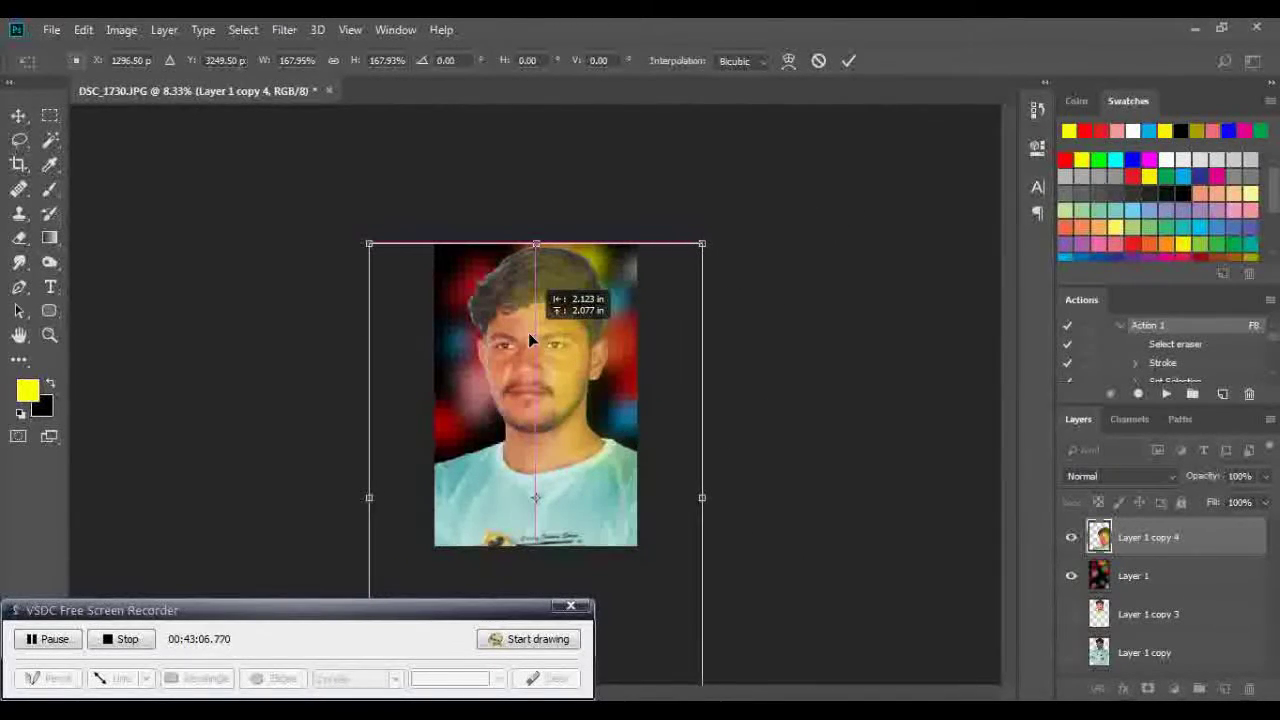
key("Return")
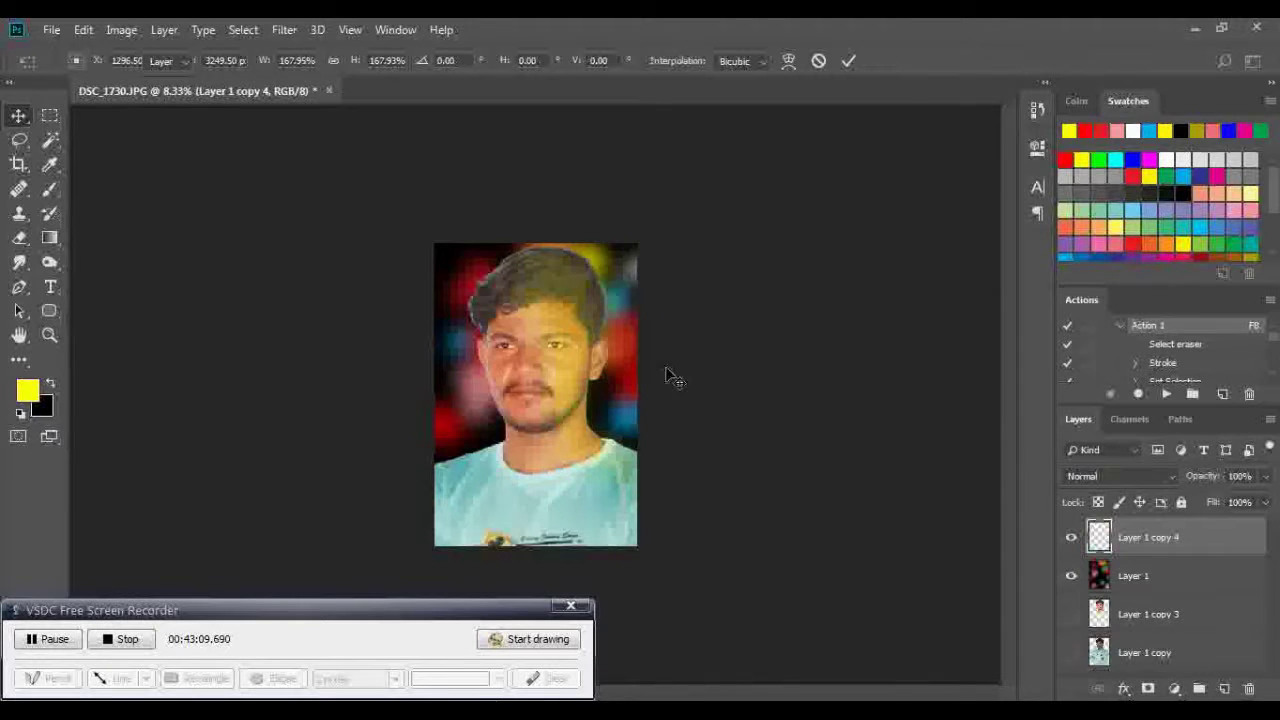
key("ctrl+plus")
scroll(500, 397, "up", 1)
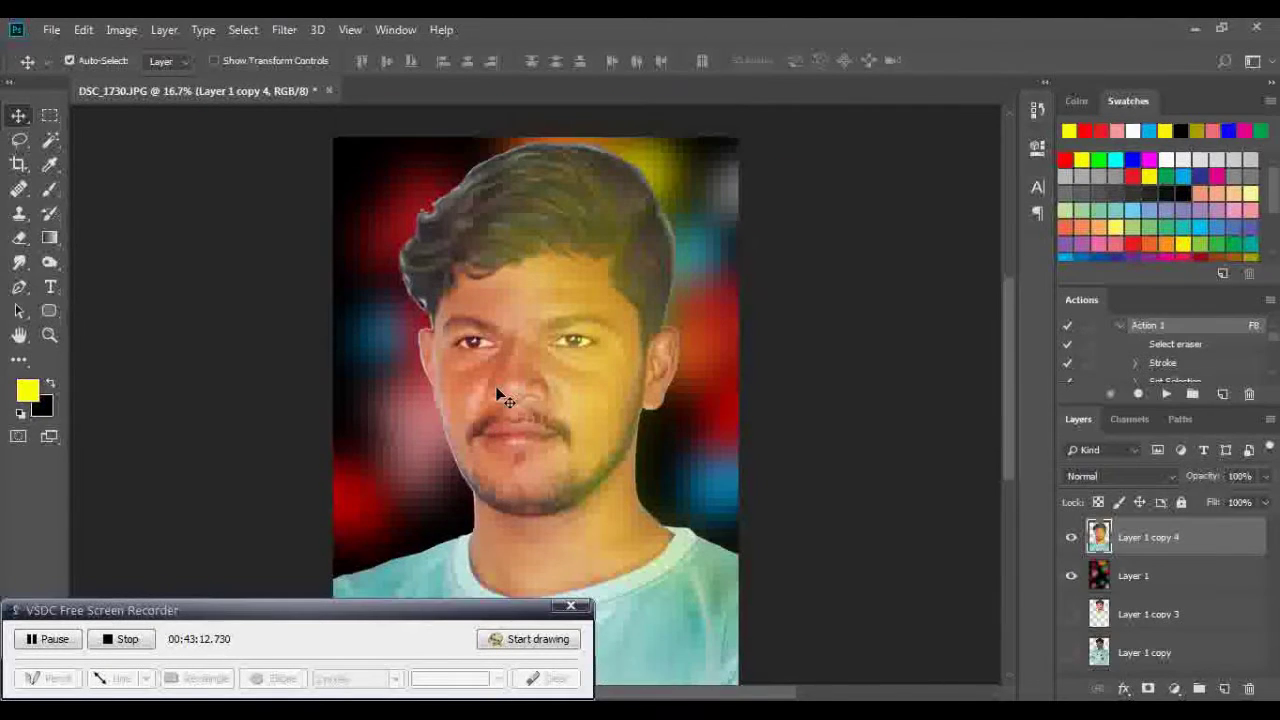
scroll(500, 397, "down", 1)
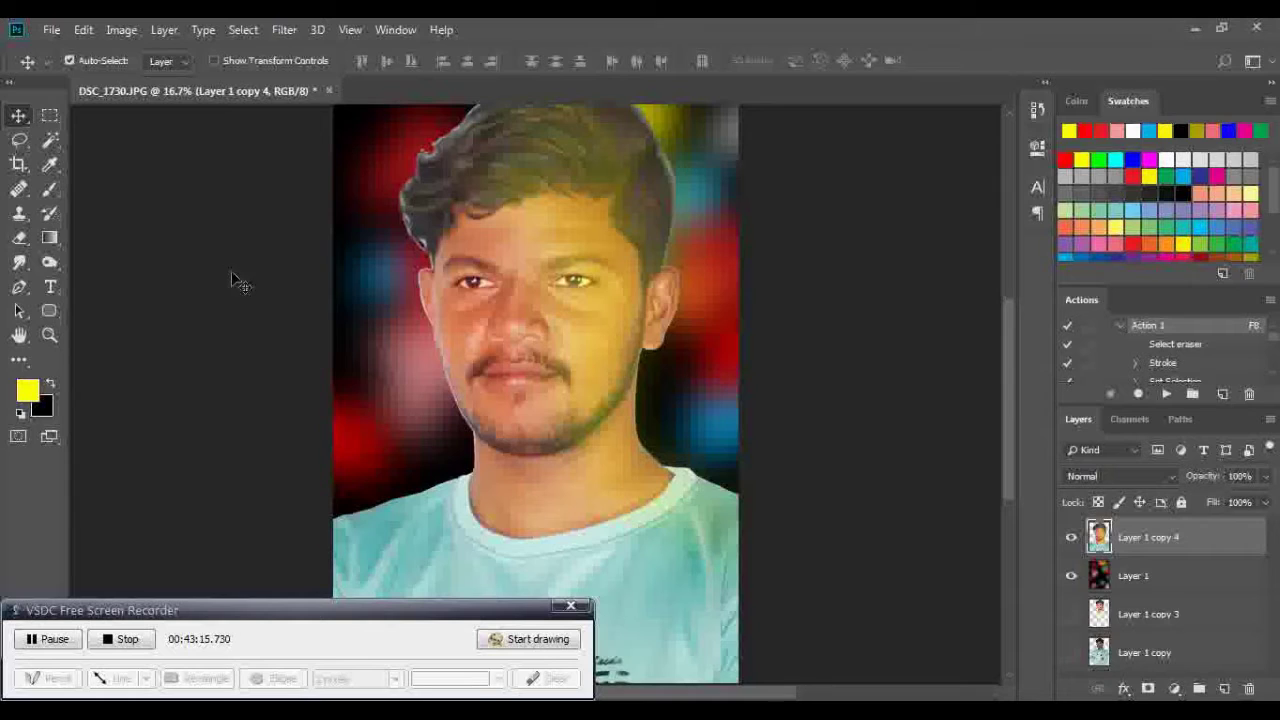
left_click(19, 262)
Smear the cheek skin below the eye with an enlarged Smudge brush at 39% strength
key("bracketright")
key("bracketright")
key("bracketright")
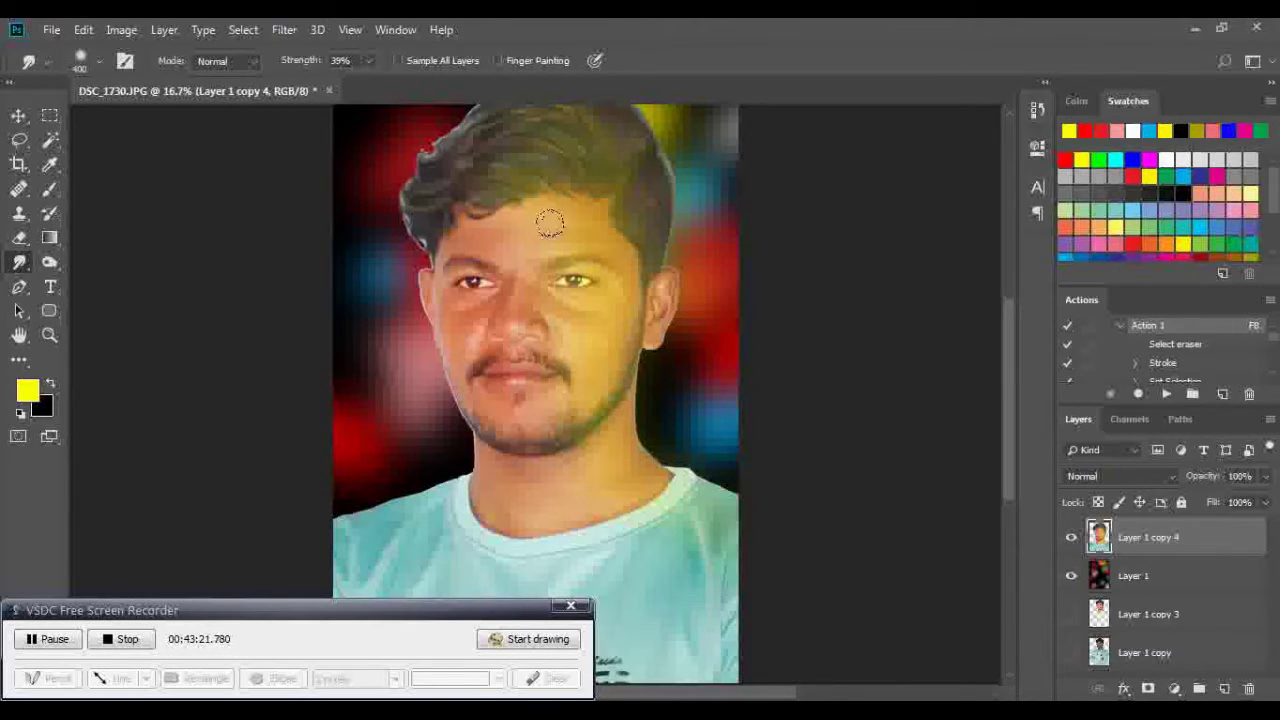
left_click_drag(557, 320, 603, 311)
key("bracketleft")
key("bracketleft")
key("bracketleft")
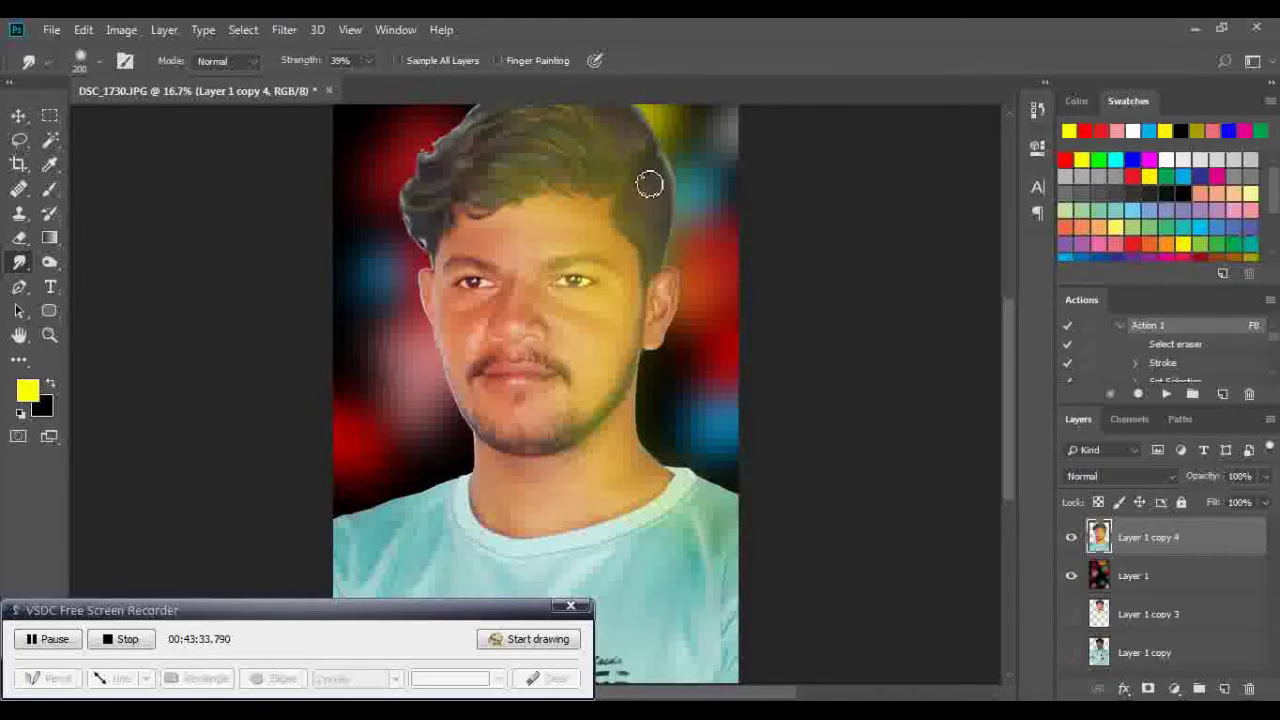
scroll(610, 195, "up", 3)
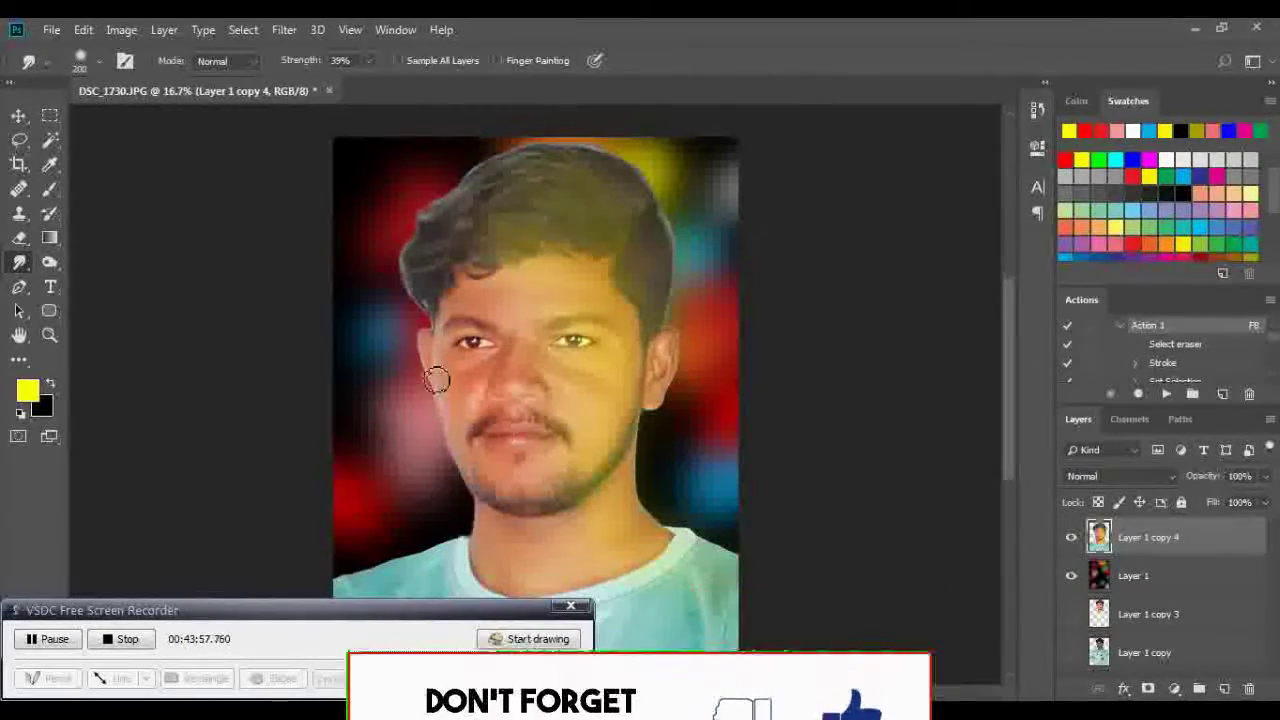
scroll(608, 474, "up", 2)
scroll(586, 457, "up", 1)
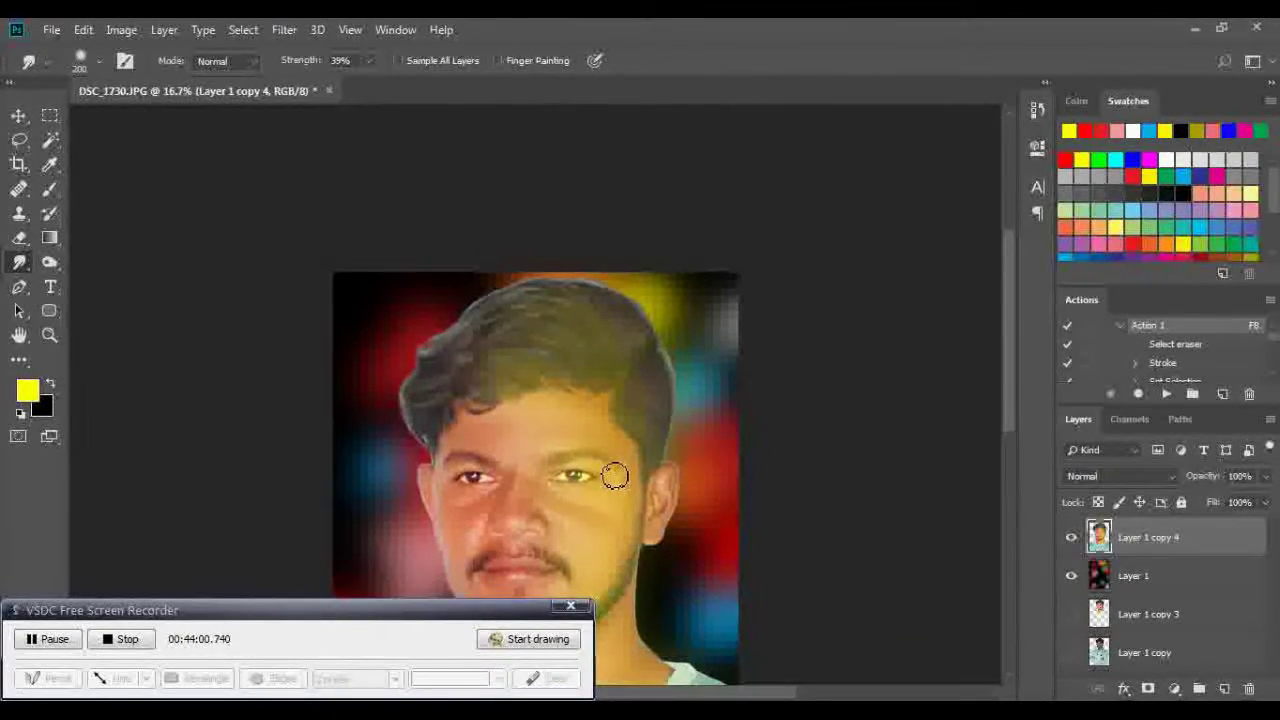
scroll(617, 471, "down", 1)
scroll(617, 476, "down", 3)
scroll(617, 474, "down", 1)
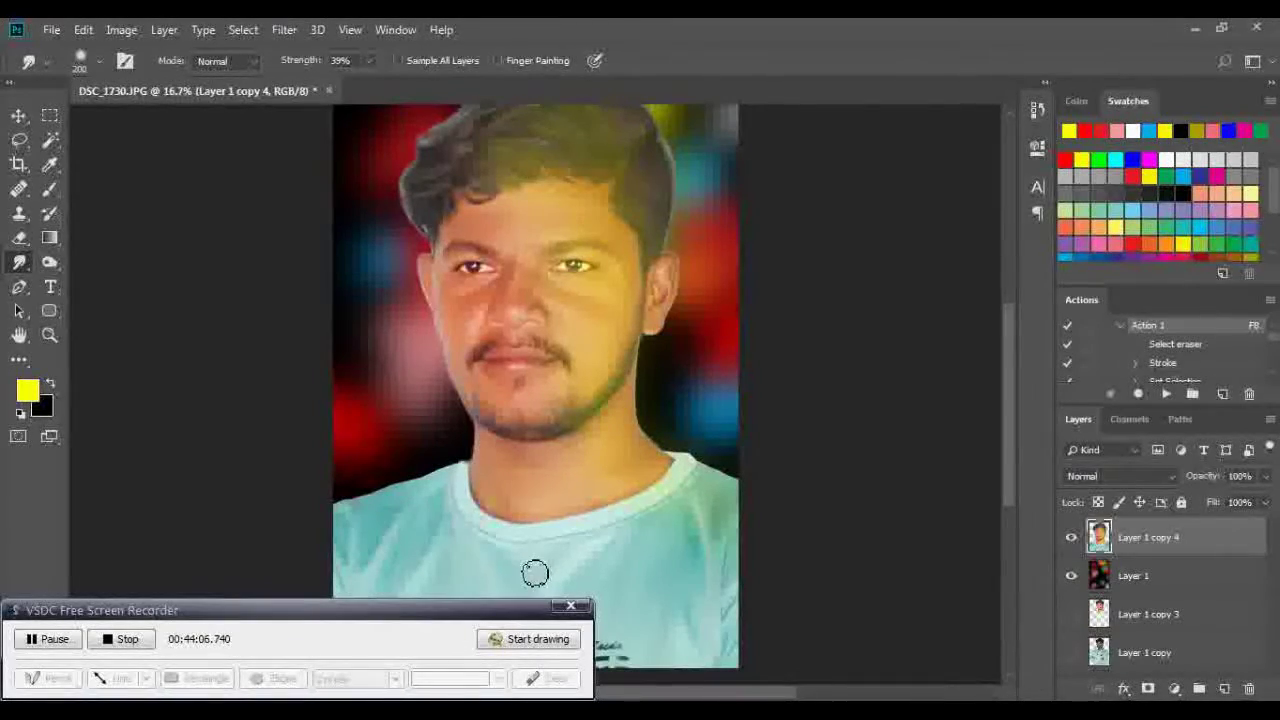
key("ctrl+plus")
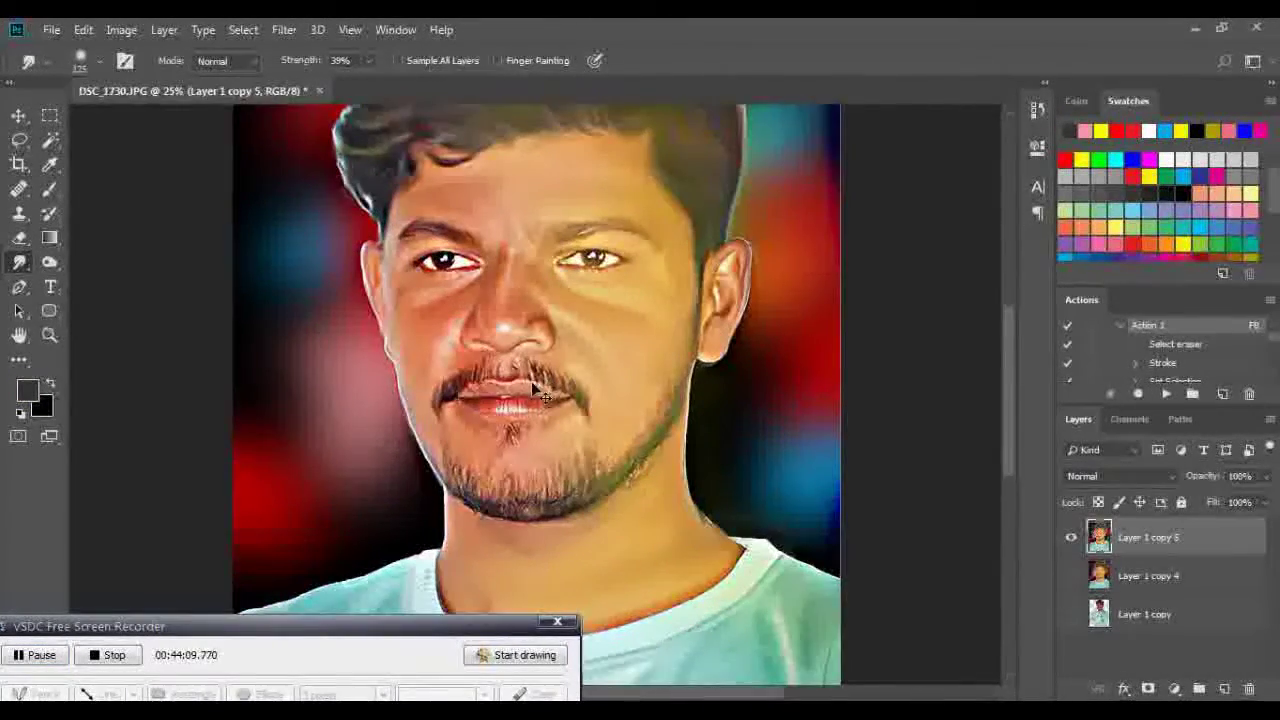
Smudge the left jawline, the chin beard and the cheek shading below the eye
scroll(585, 330, "up", 1)
scroll(589, 310, "up", 1)
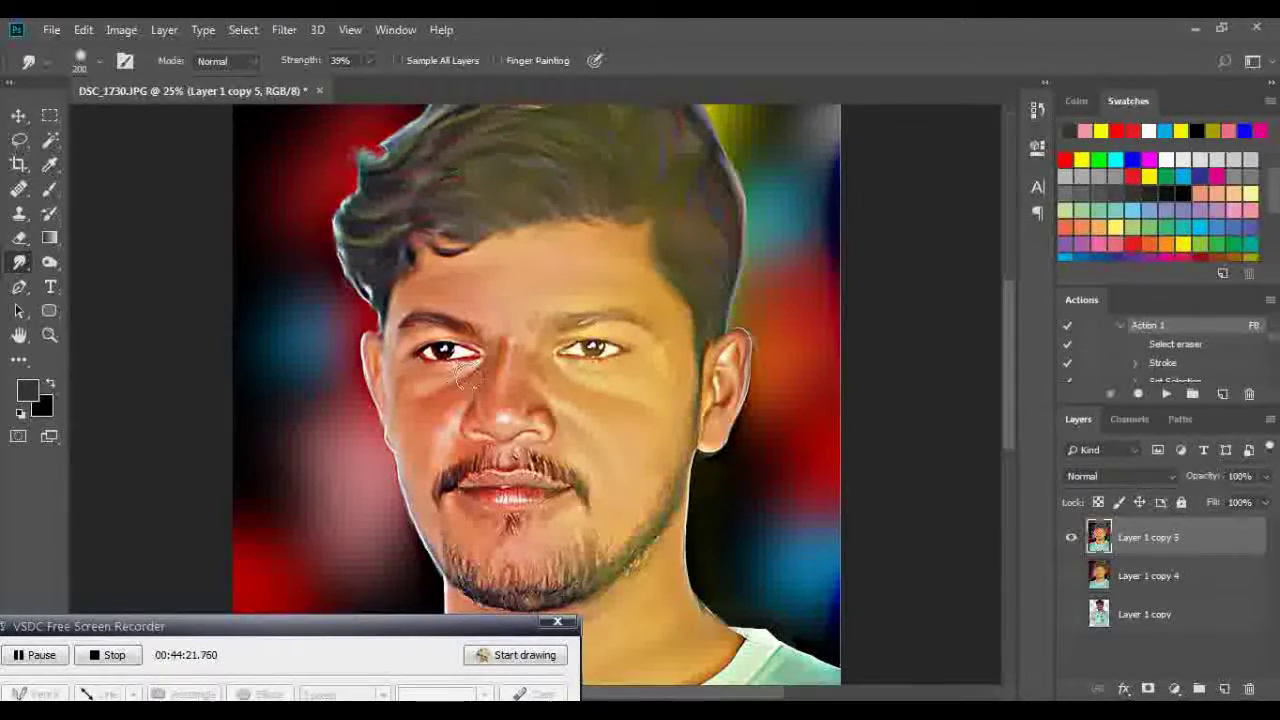
mouse_move(402, 418)
left_mouse_down()
mouse_move(465, 560)
mouse_move(583, 554)
left_mouse_up()
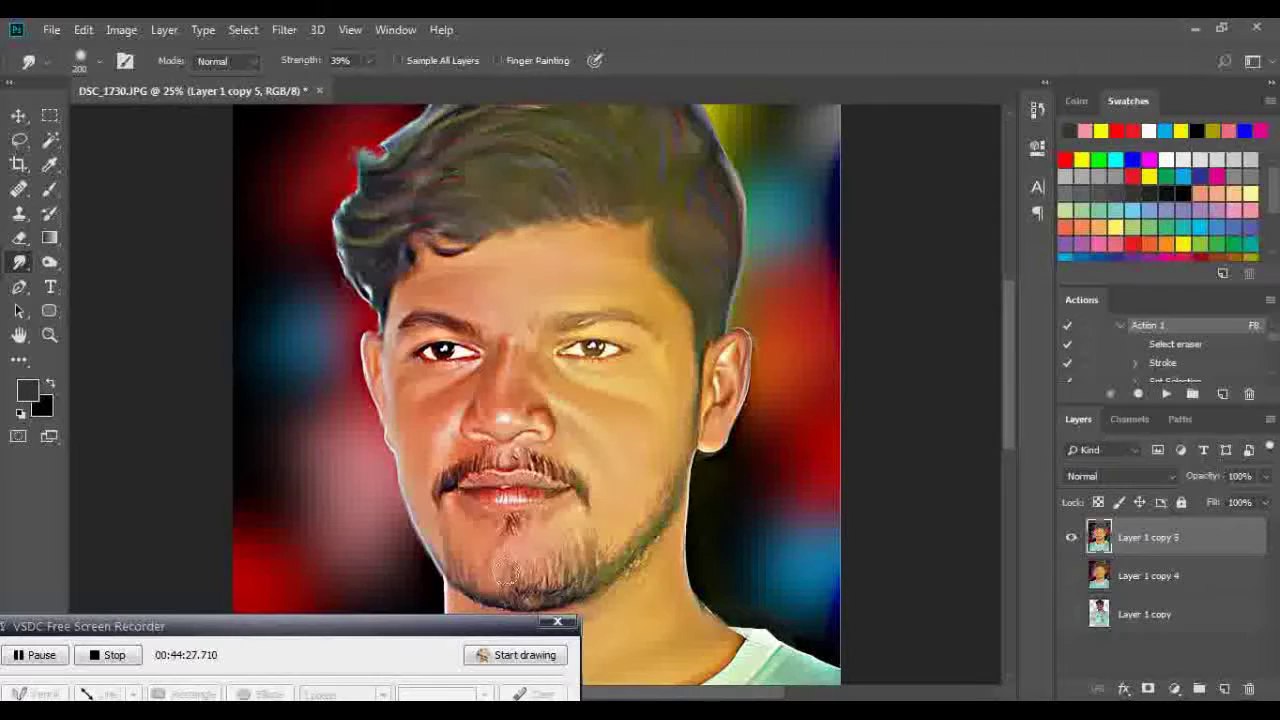
mouse_move(583, 554)
left_mouse_down()
mouse_move(556, 546)
mouse_move(528, 571)
mouse_move(544, 525)
left_mouse_up()
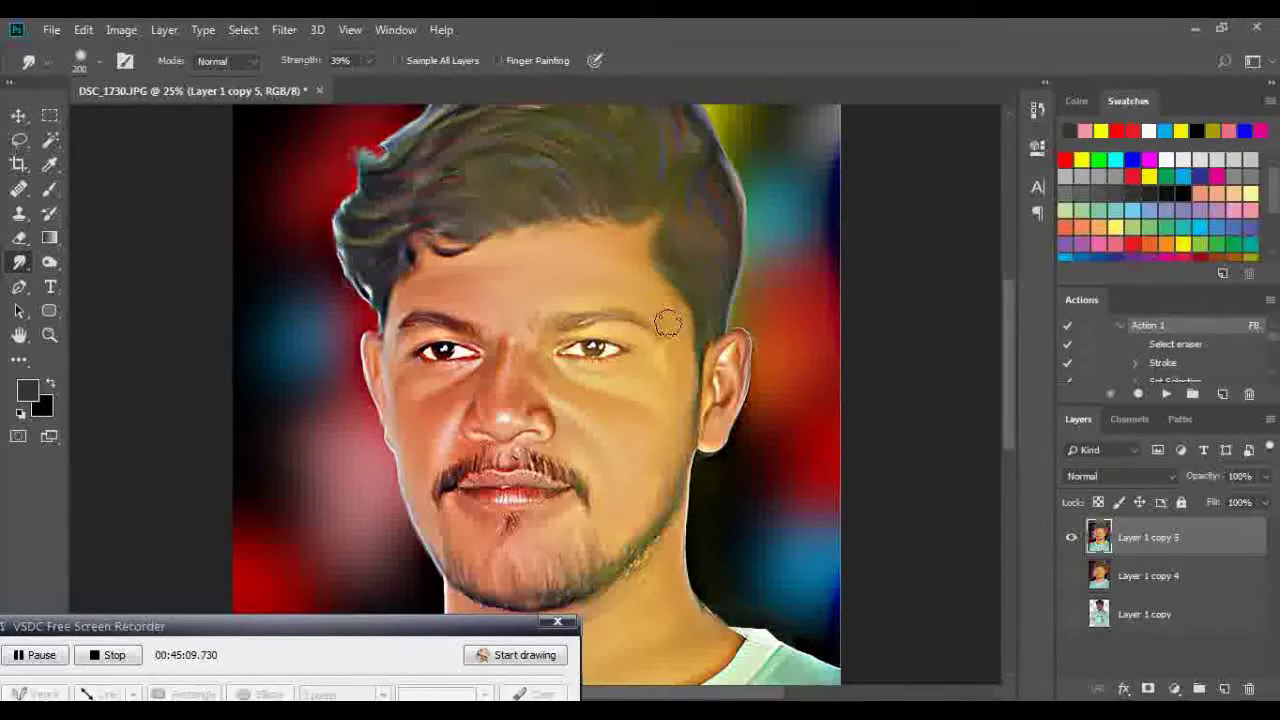
left_click_drag(609, 399, 671, 401)
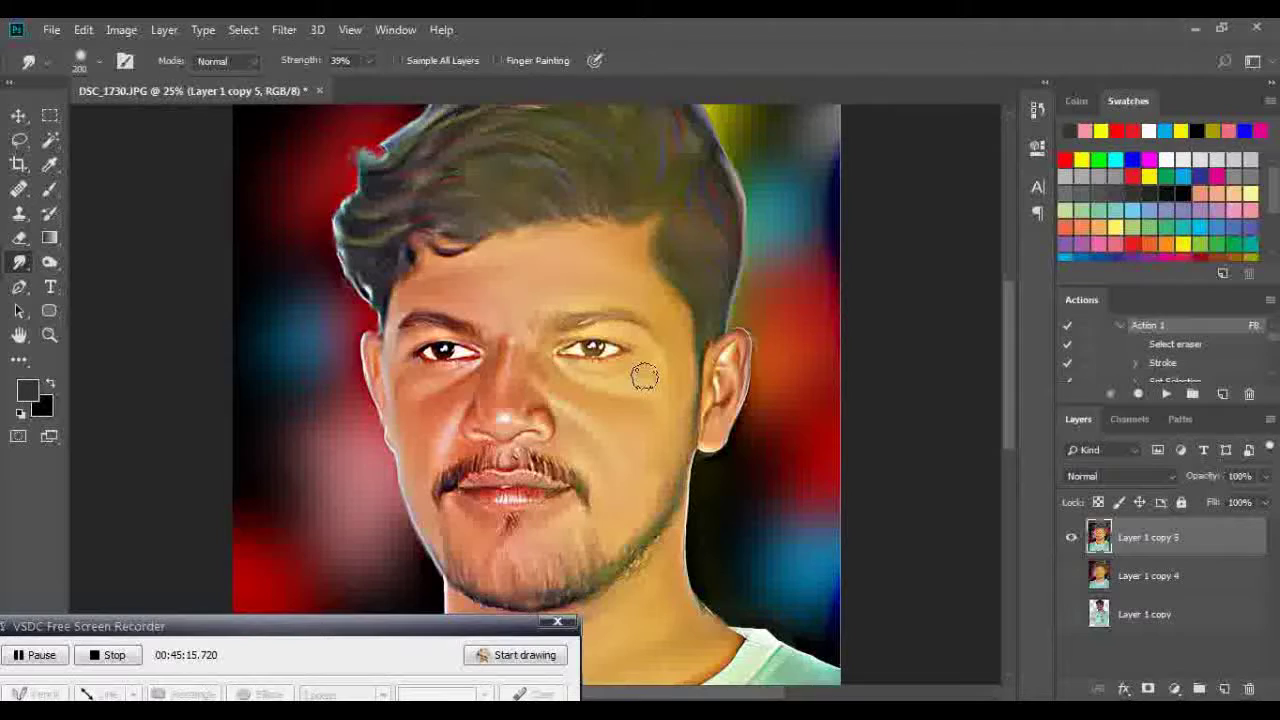
key("bracketleft")
key("bracketleft")
mouse_move(660, 398)
left_mouse_down()
mouse_move(666, 428)
mouse_move(671, 417)
mouse_move(597, 441)
left_mouse_up()
key("bracketleft")
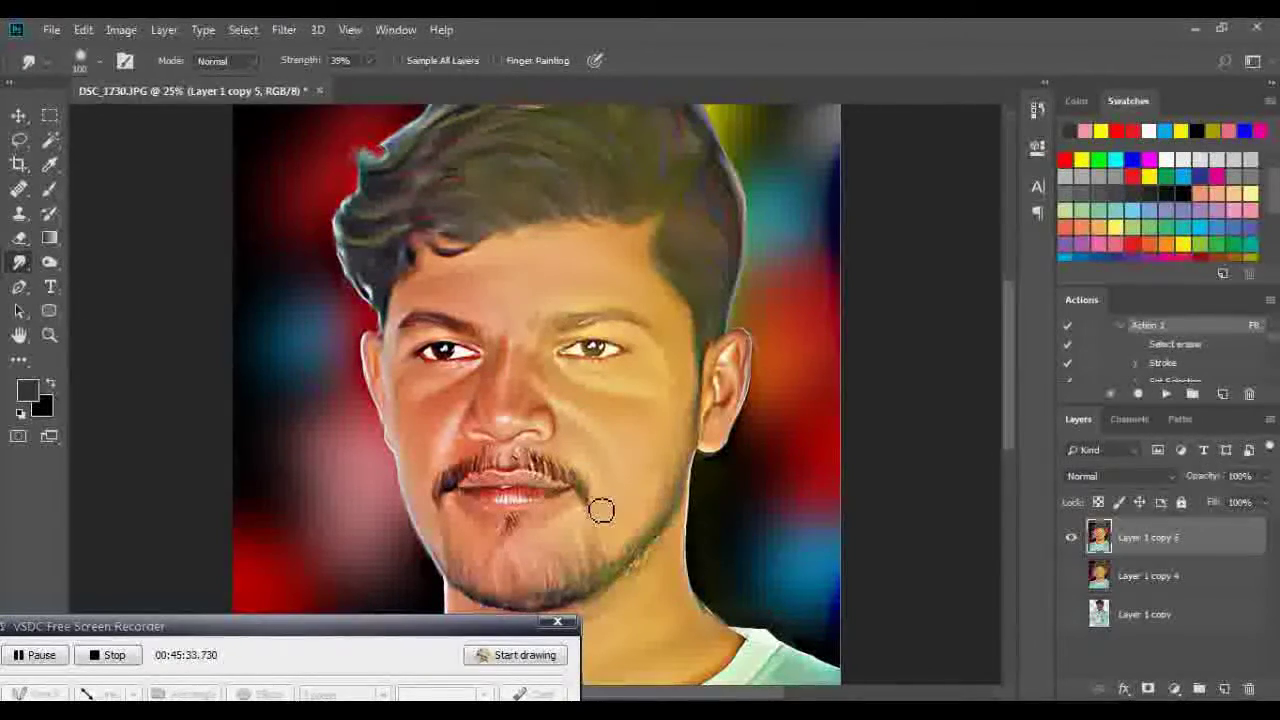
Smear the upper lip edge, chin beard strands and beard along the lower jaw into soft strokes
scroll(600, 508, "down", 1)
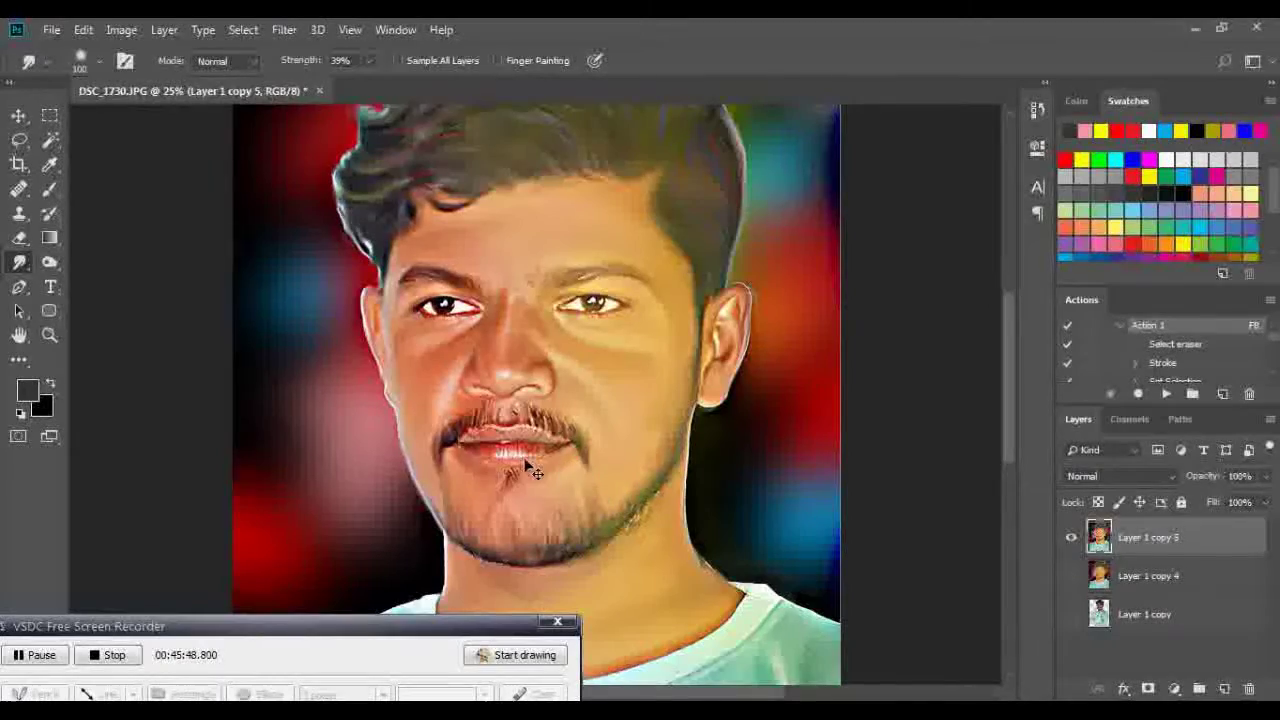
scroll(548, 472, "up", 1)
scroll(560, 465, "up", 1)
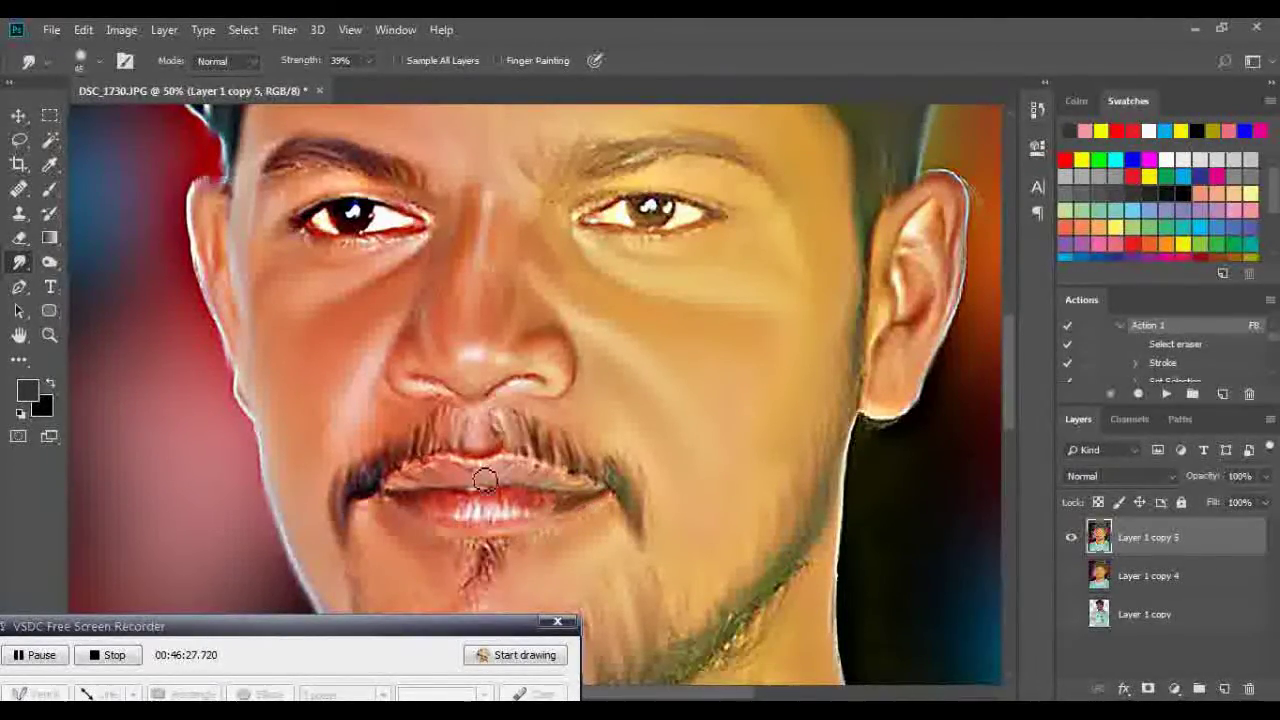
mouse_move(436, 468)
left_mouse_down()
mouse_move(558, 477)
mouse_move(614, 501)
mouse_move(603, 523)
mouse_move(559, 539)
left_mouse_up()
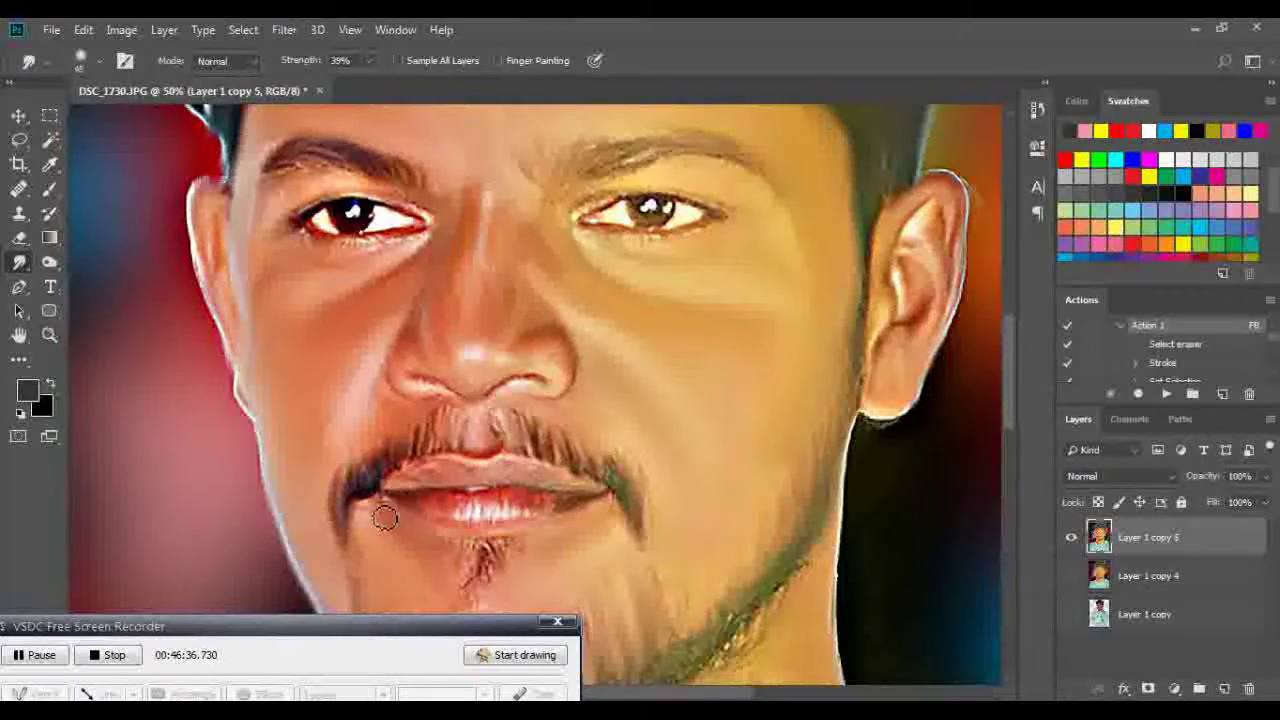
mouse_move(466, 551)
left_mouse_down()
mouse_move(480, 563)
mouse_move(486, 543)
mouse_move(487, 578)
mouse_move(490, 560)
mouse_move(465, 604)
left_mouse_up()
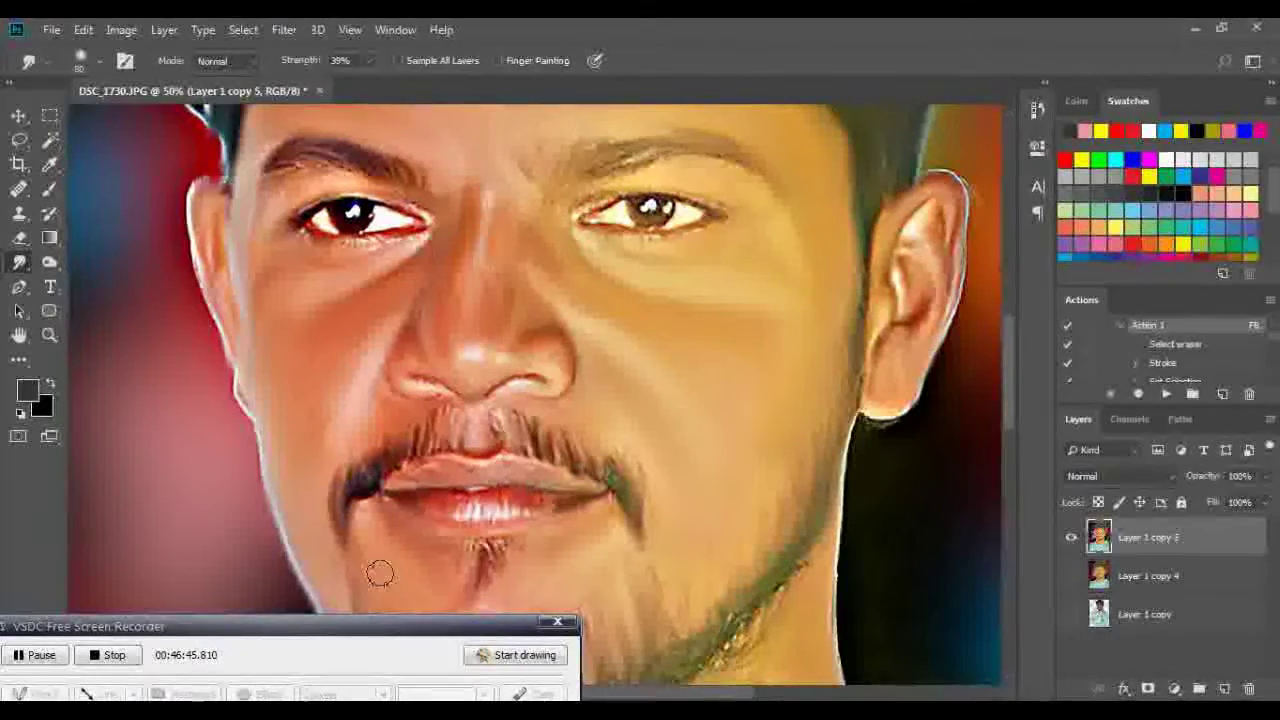
scroll(520, 580, "down", 2)
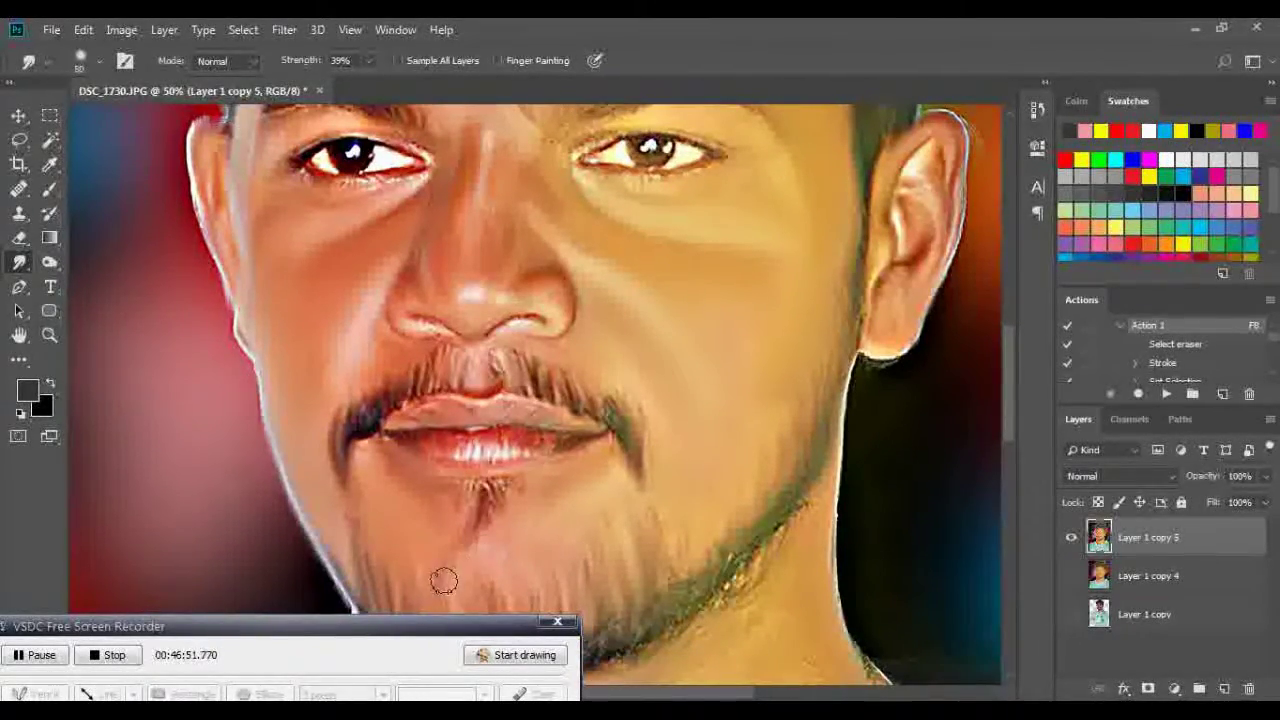
left_click_drag(471, 514, 494, 527)
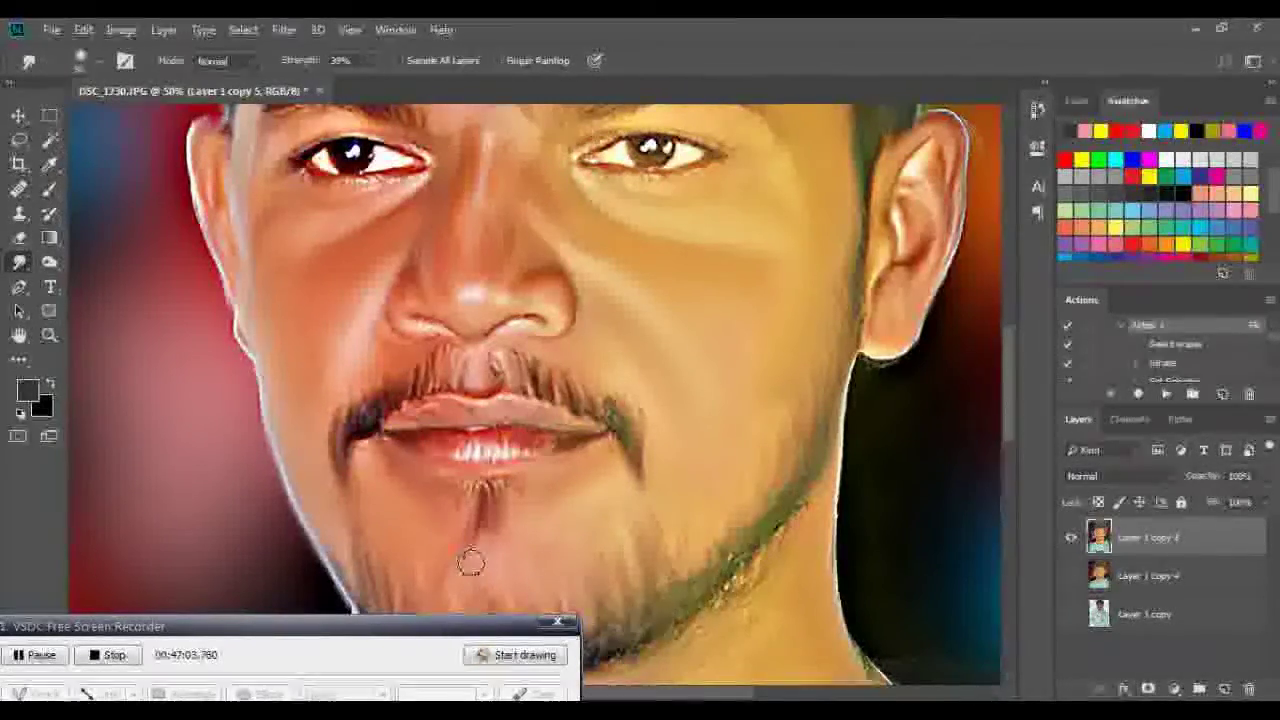
left_click_drag(688, 588, 800, 510)
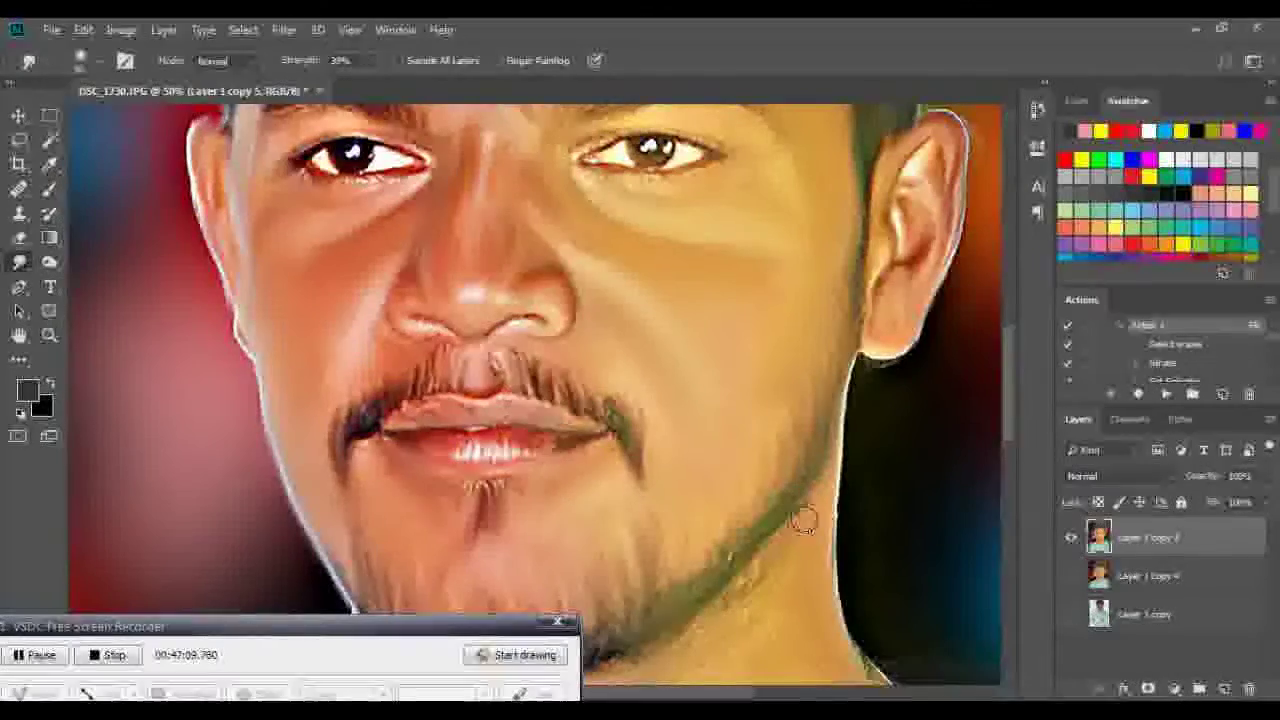
scroll(705, 518, "down", 3)
mouse_move(701, 513)
left_mouse_down()
mouse_move(577, 500)
mouse_move(609, 514)
mouse_move(444, 530)
left_mouse_up()
mouse_move(368, 488)
left_mouse_down()
mouse_move(457, 528)
mouse_move(528, 534)
left_mouse_up()
scroll(758, 478, "down", 1)
scroll(758, 478, "down", 2)
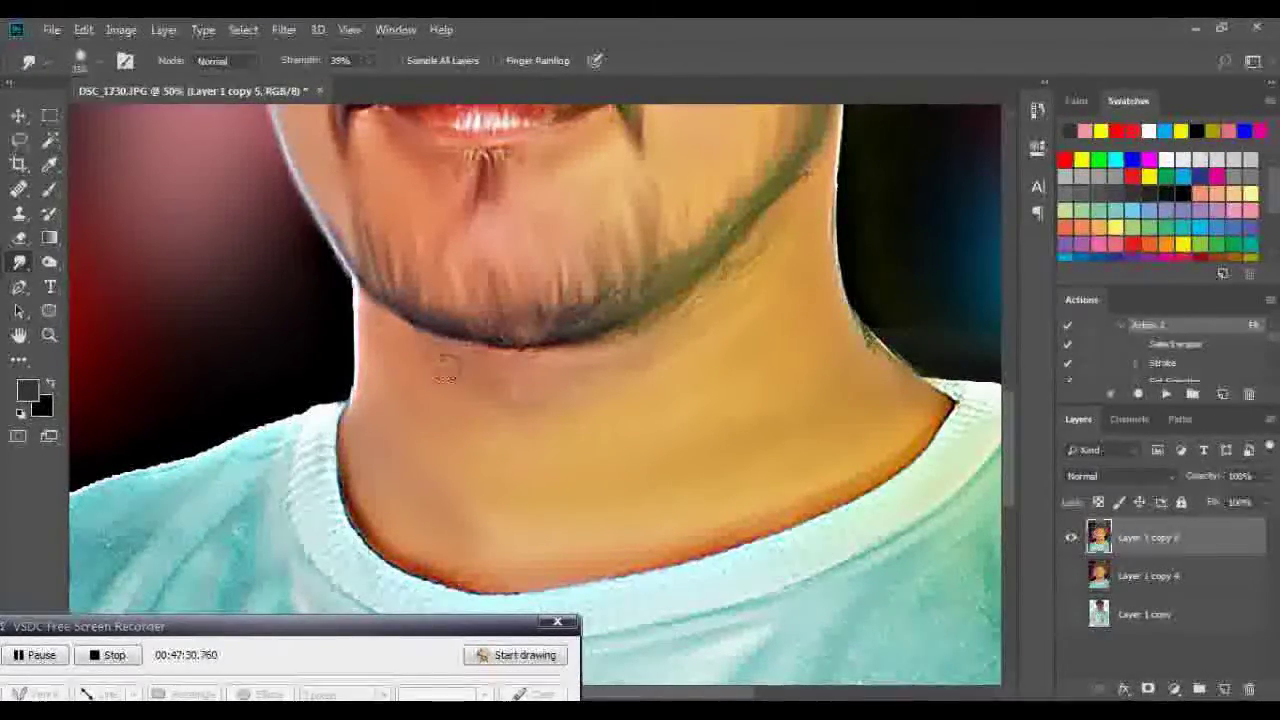
scroll(550, 399, "up", 2)
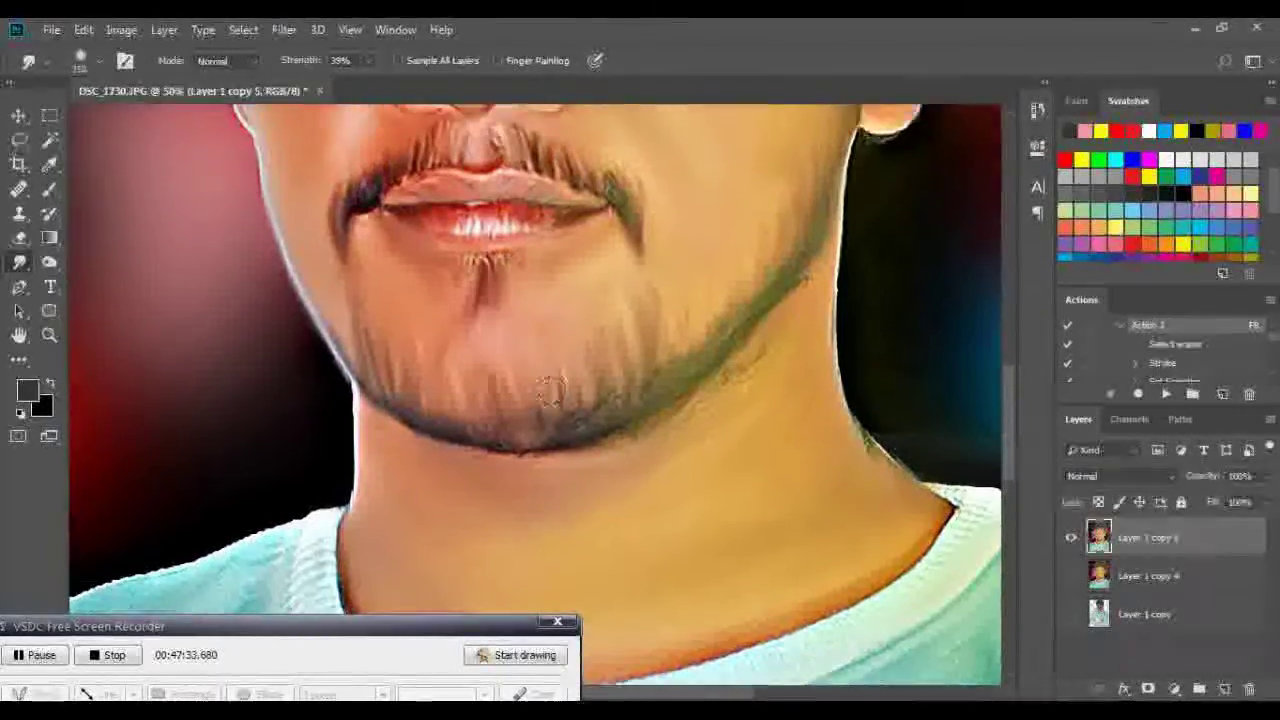
Smudge the inner eye corner, beside the nose, below the nostril, between the brows and the nose bridge
scroll(552, 395, "up", 3)
scroll(554, 390, "up", 1)
scroll(556, 386, "up", 3)
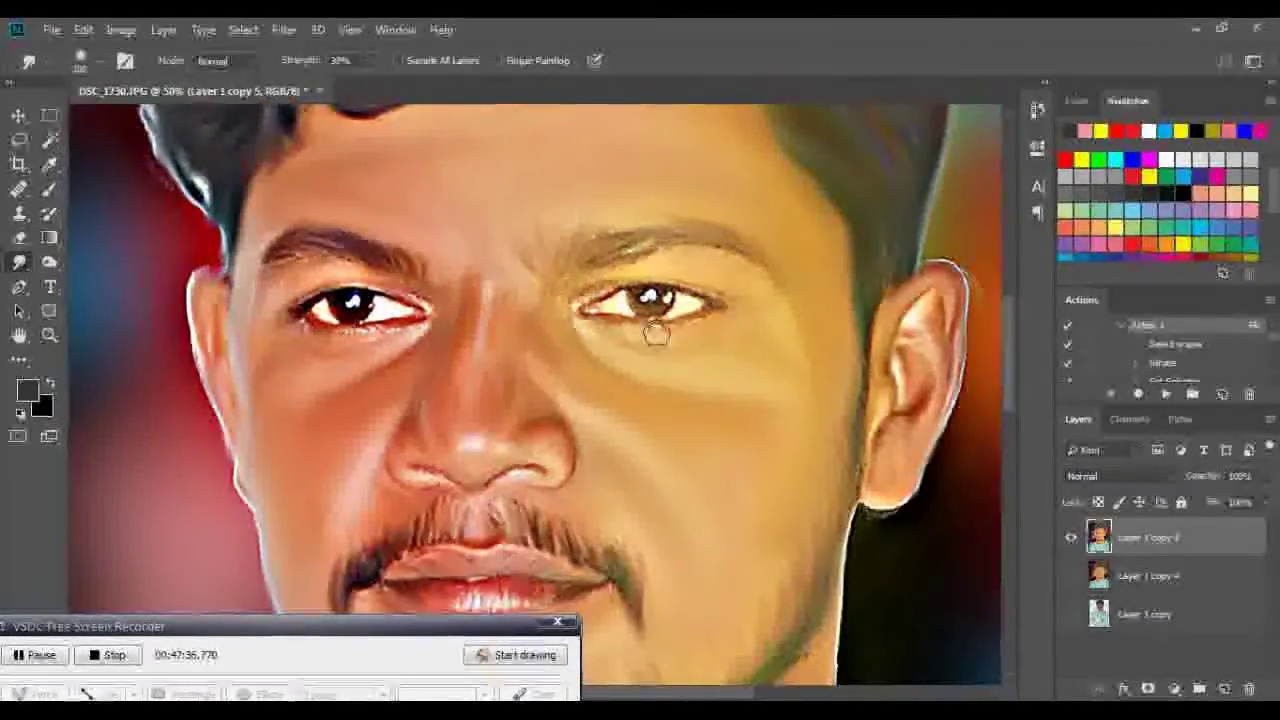
mouse_move(551, 294)
left_mouse_down()
mouse_move(534, 374)
mouse_move(491, 346)
left_mouse_up()
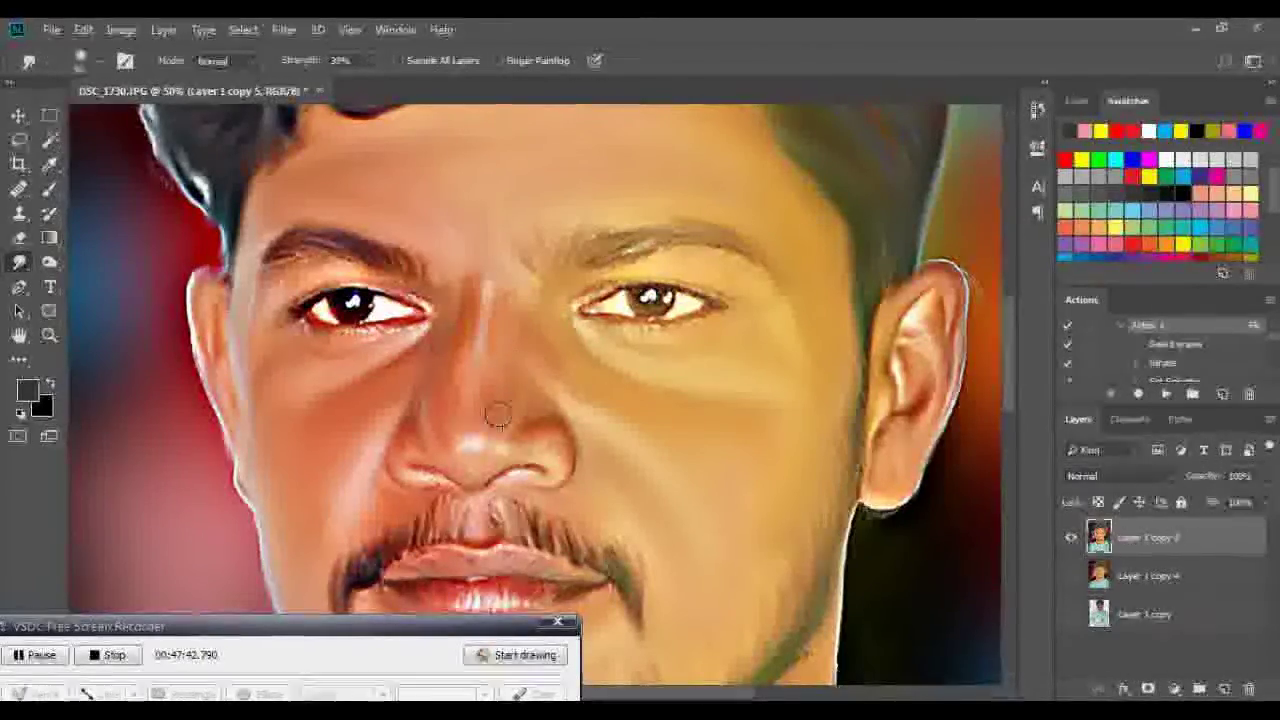
left_click_drag(535, 395, 569, 411)
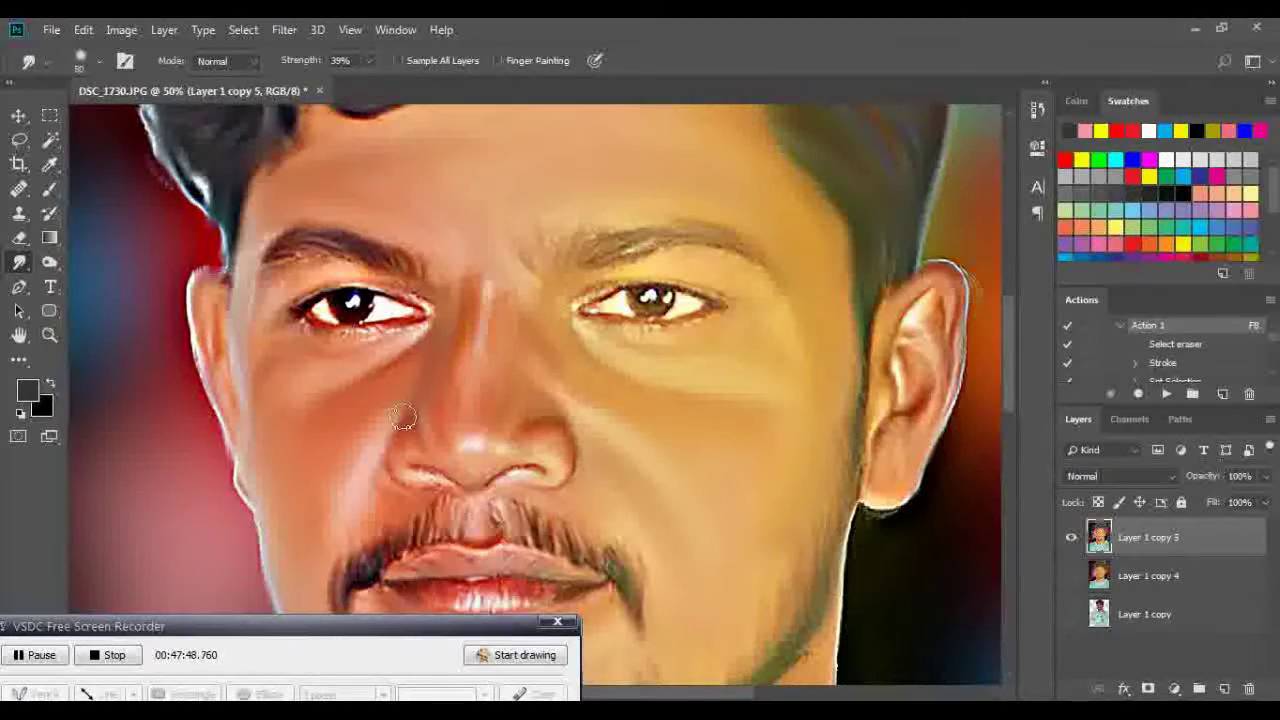
left_click_drag(391, 486, 552, 471)
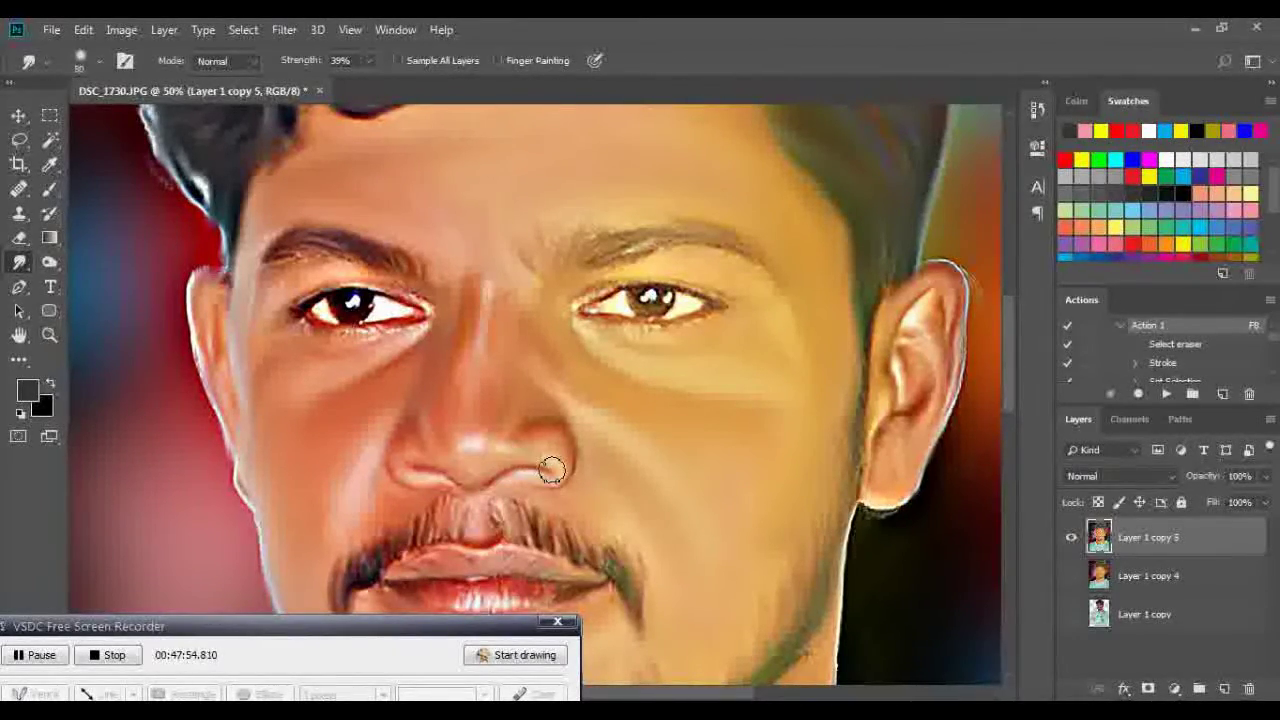
left_click_drag(562, 310, 505, 287)
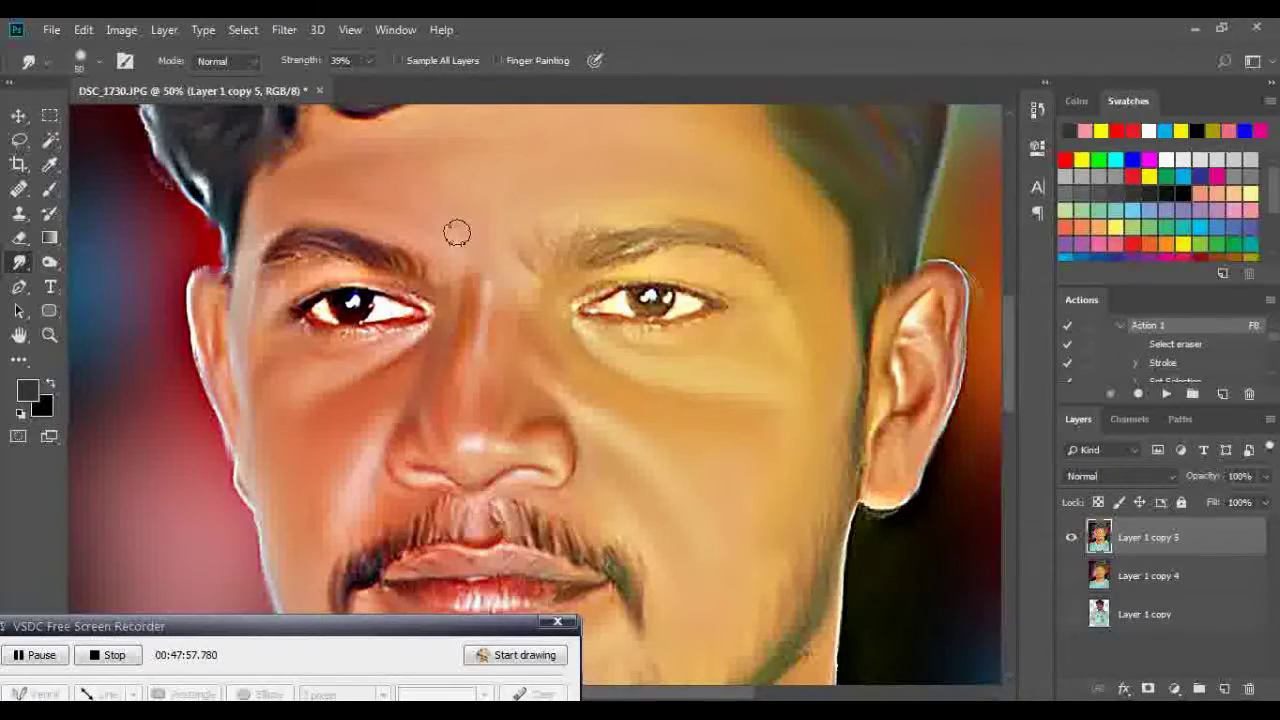
left_click_drag(514, 229, 531, 300)
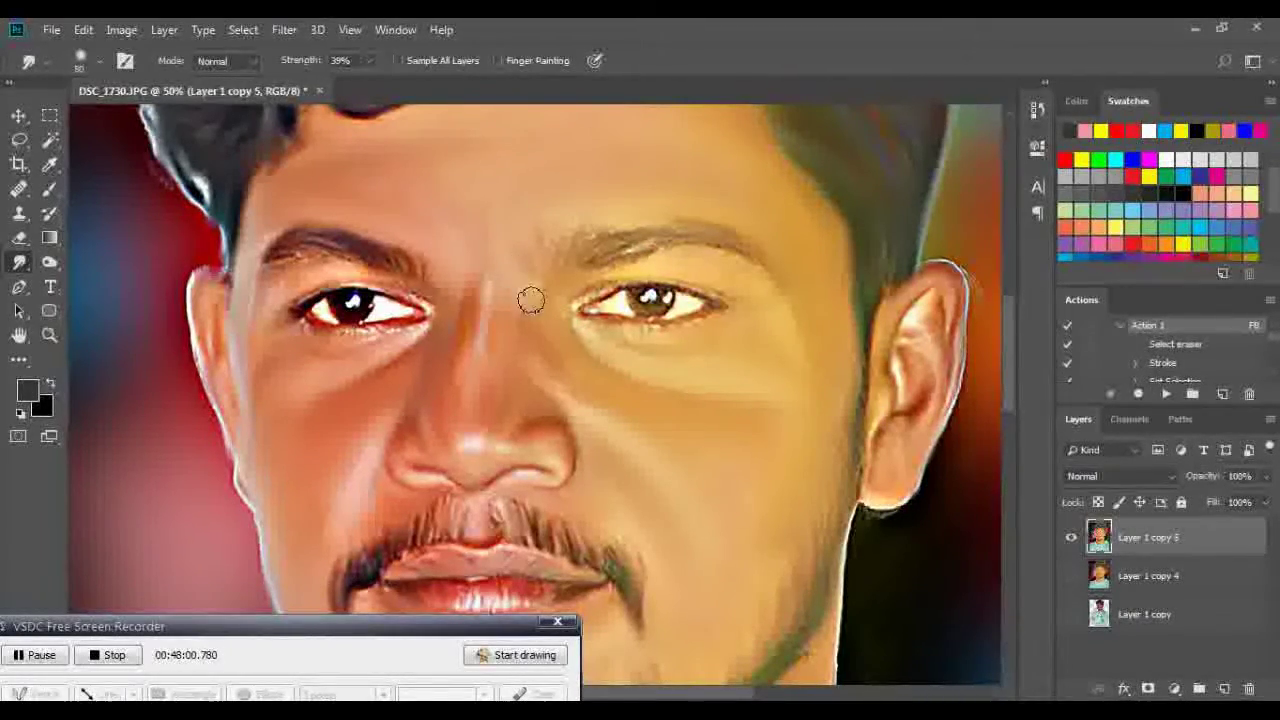
Soften the hairline edge and smear both eyebrows into smooth painted strokes
scroll(541, 345, "up", 2)
scroll(480, 331, "up", 3)
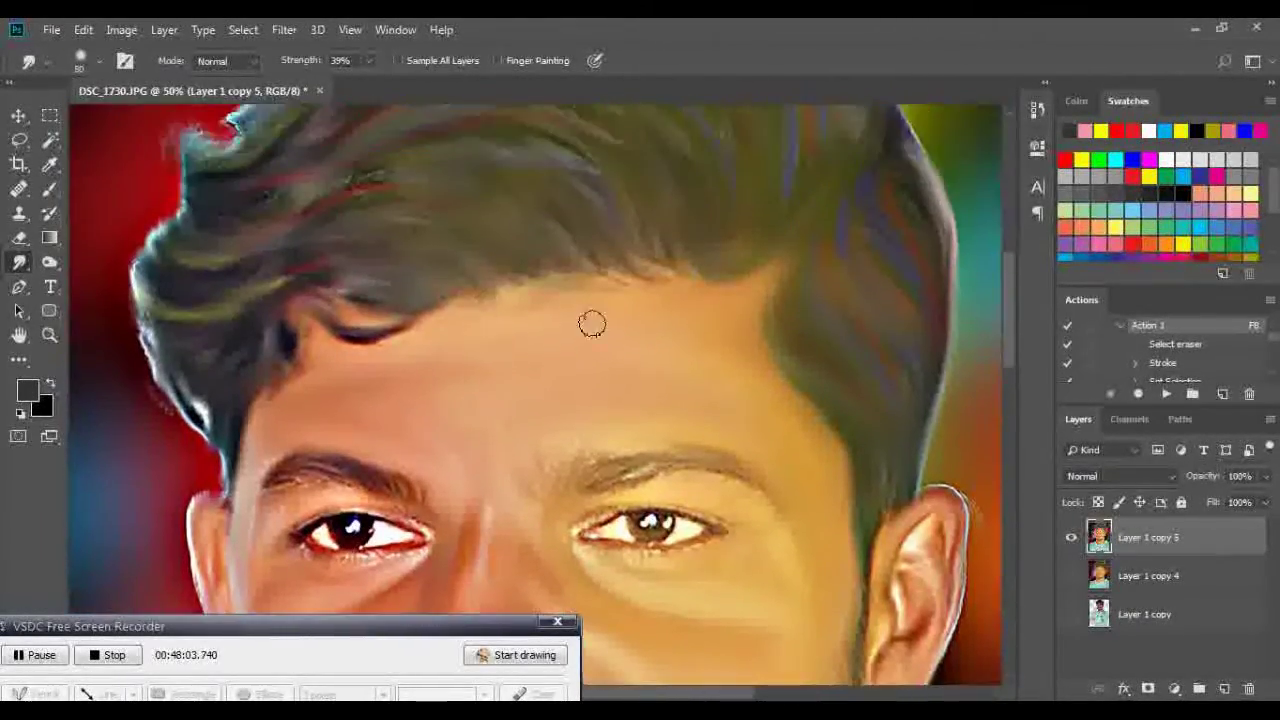
mouse_move(594, 284)
left_mouse_down()
mouse_move(292, 352)
mouse_move(247, 450)
left_mouse_up()
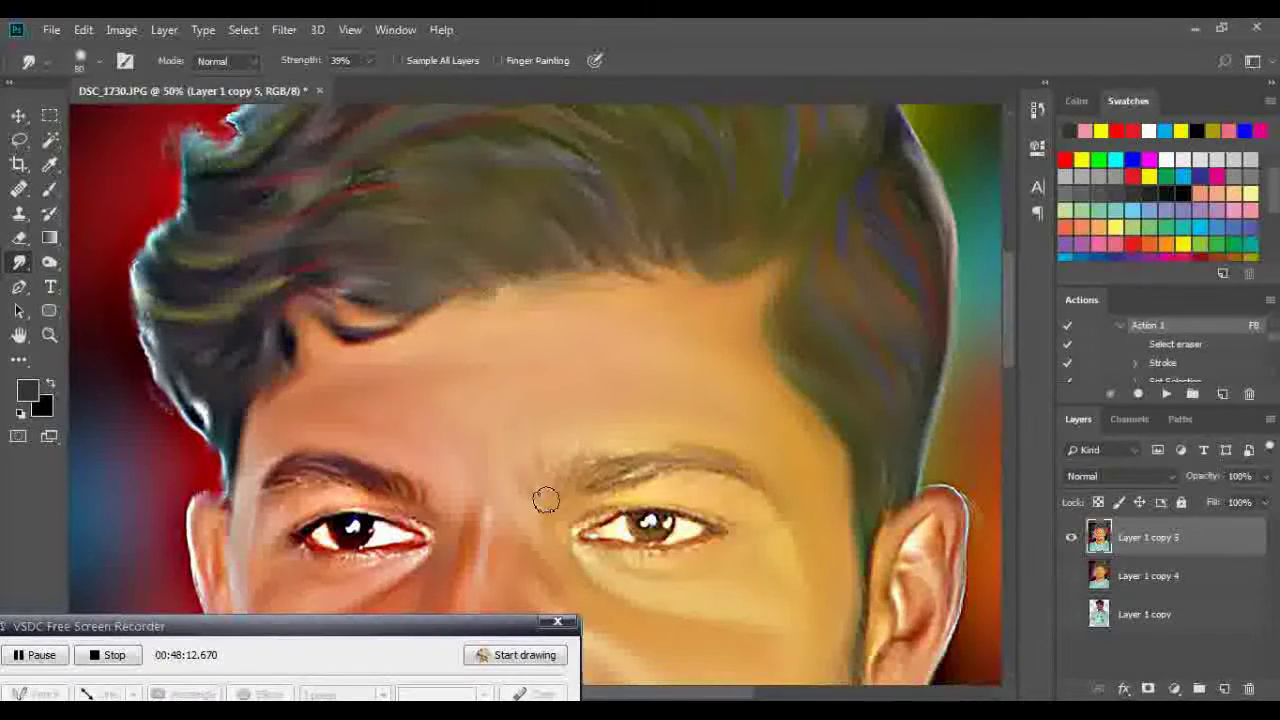
mouse_move(564, 471)
left_mouse_down()
mouse_move(681, 453)
mouse_move(752, 484)
left_mouse_up()
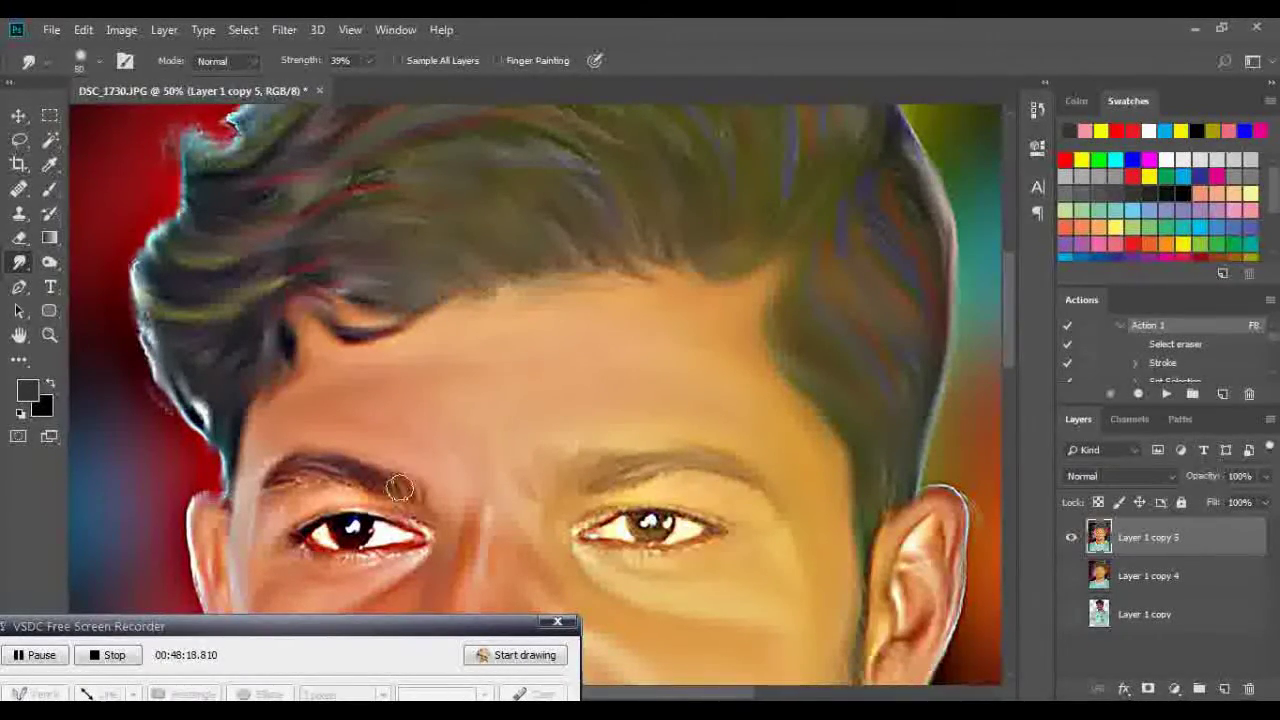
mouse_move(345, 479)
left_mouse_down()
mouse_move(295, 459)
mouse_move(395, 475)
left_mouse_up()
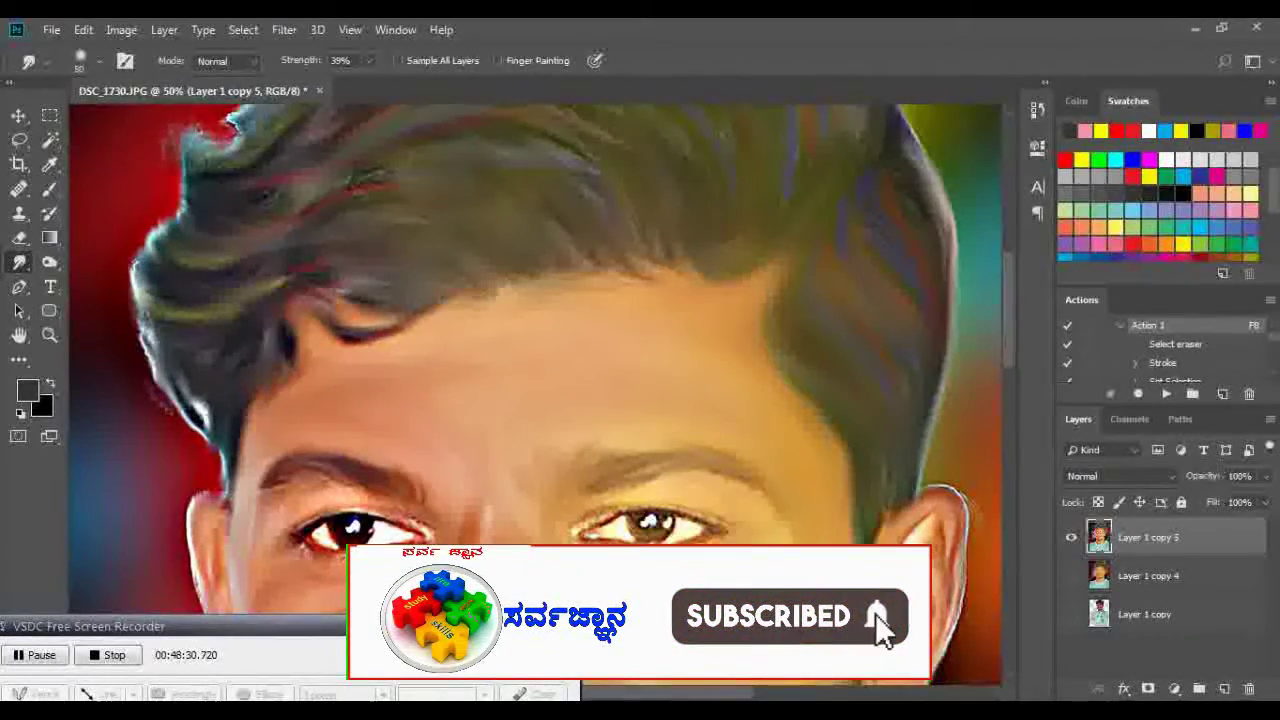
Dodge both eyes and the lower-lid skin with Highlights range at 71% exposure
left_click(48, 263)
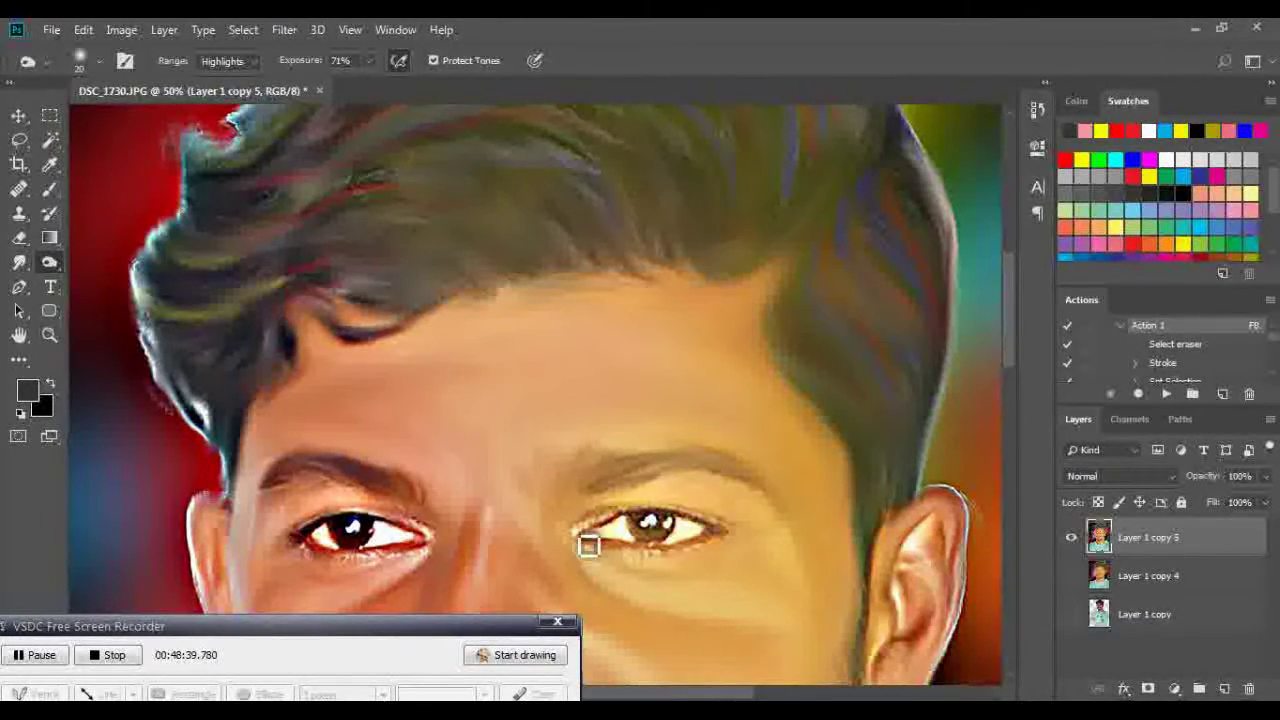
left_click_drag(621, 525, 731, 541)
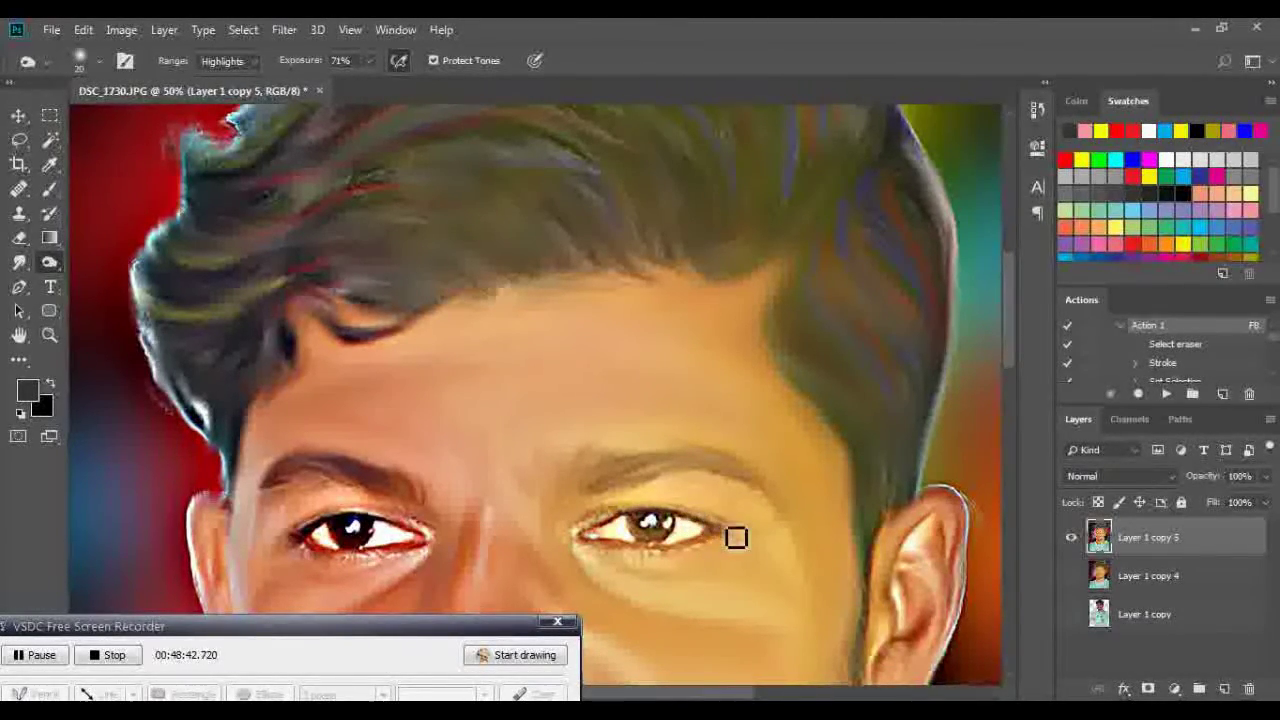
mouse_move(420, 534)
left_mouse_down()
mouse_move(335, 530)
mouse_move(426, 556)
left_mouse_up()
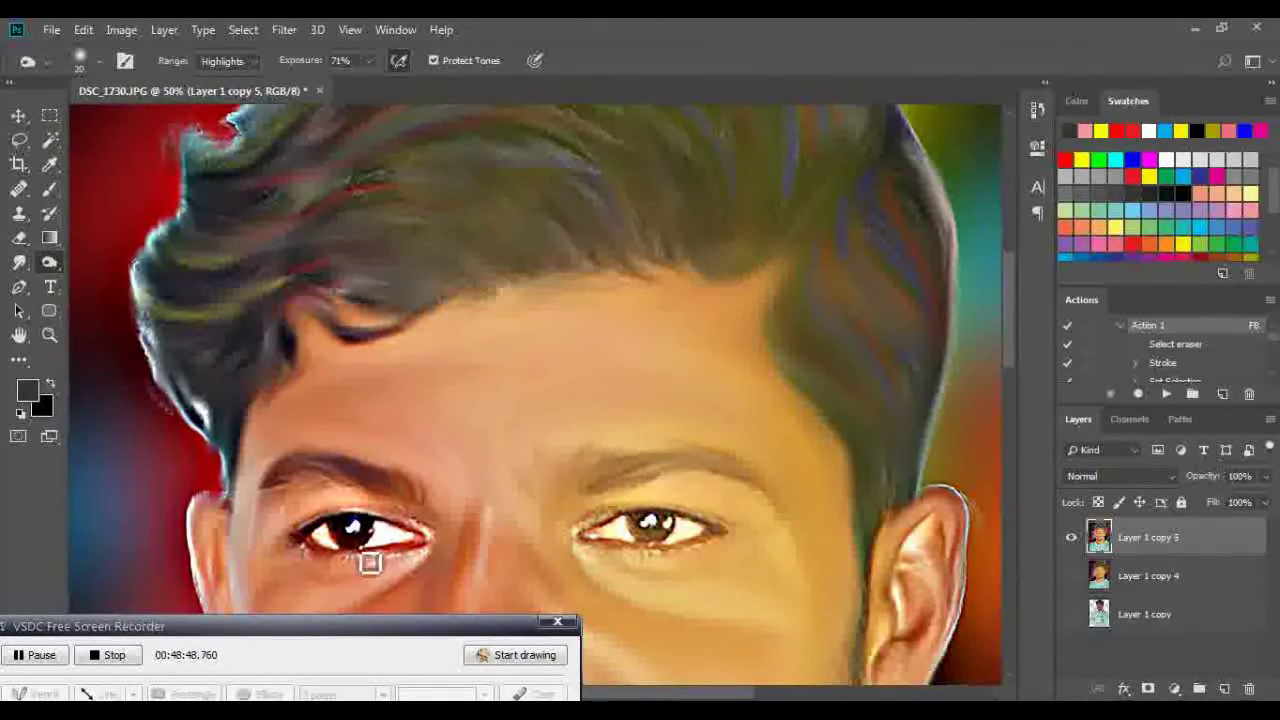
left_click_drag(597, 546, 714, 547)
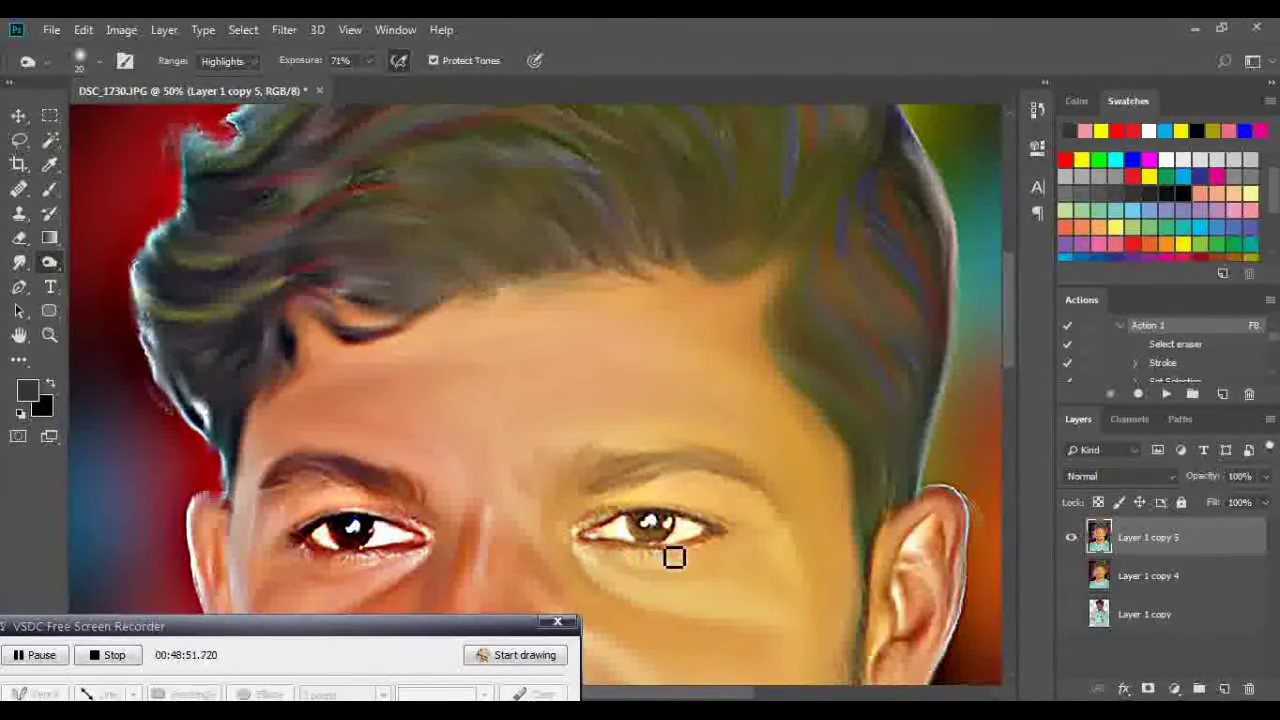
scroll(463, 480, "down", 3)
scroll(569, 494, "down", 1)
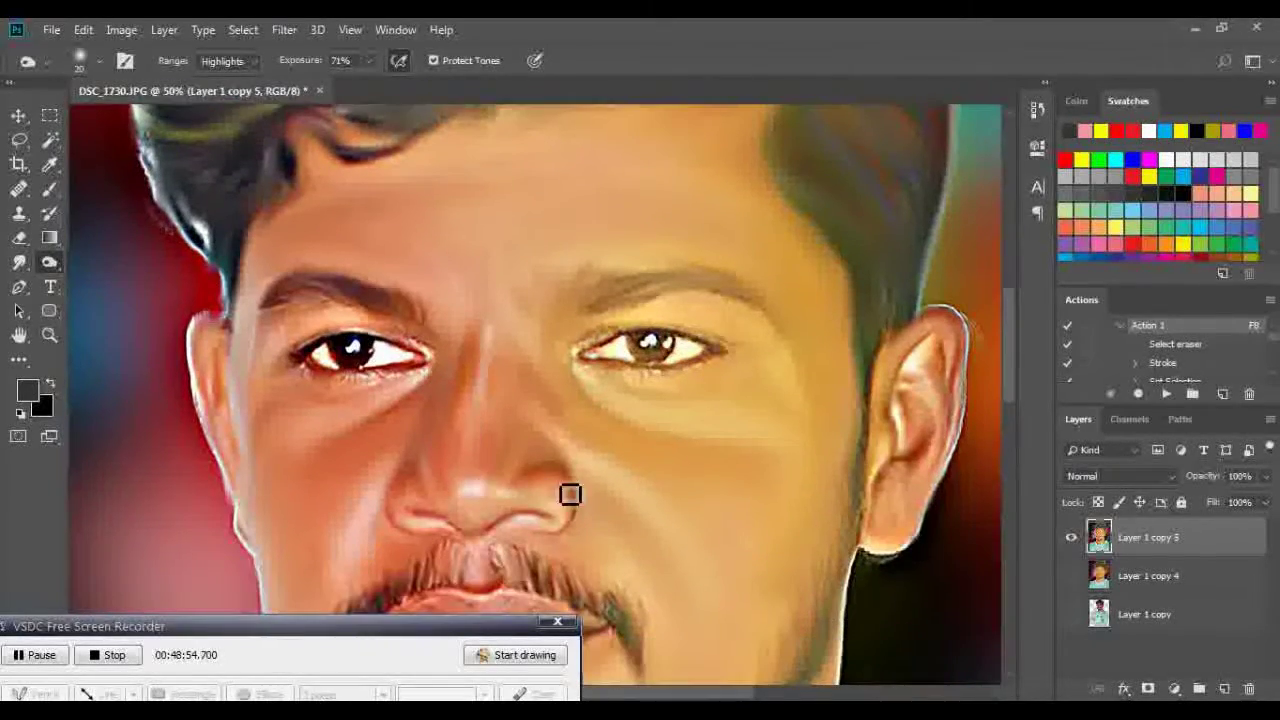
left_click(19, 262)
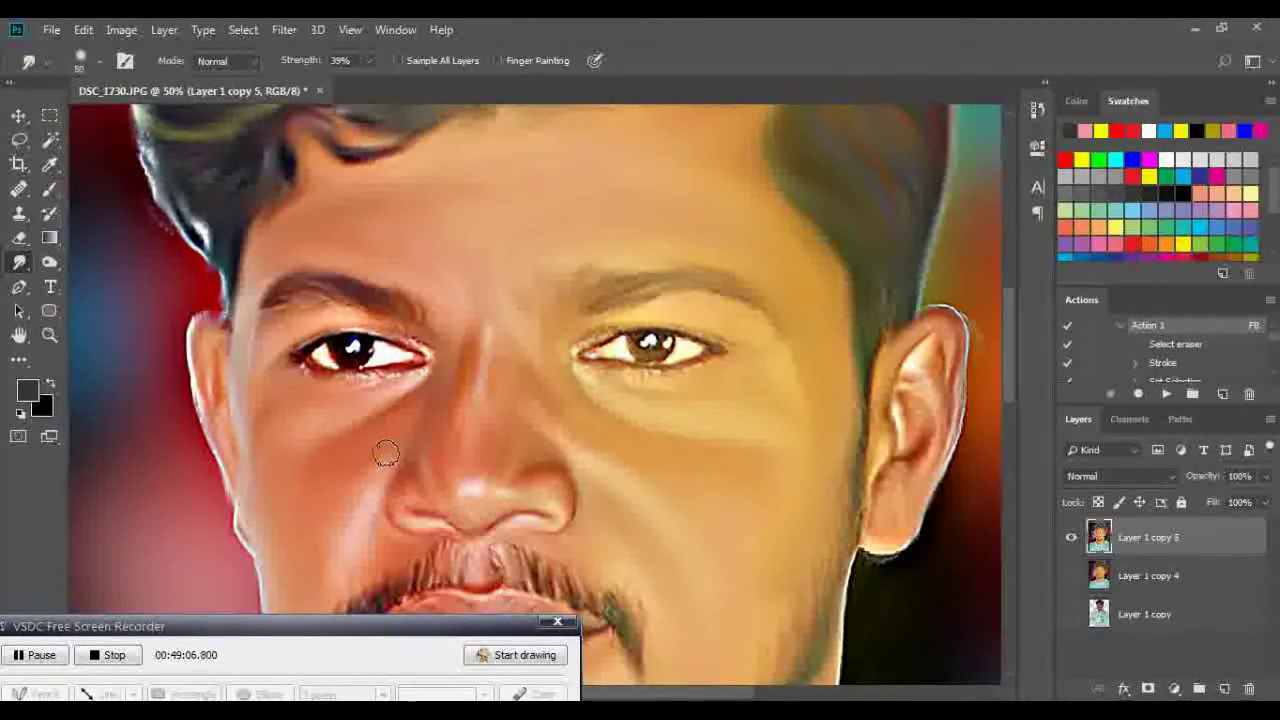
Smudge the skin under and above the eye, down the cheek to the jaw, and the mustache strands
left_click_drag(576, 376, 600, 406)
mouse_move(733, 388)
left_mouse_down()
mouse_move(663, 397)
mouse_move(697, 397)
left_mouse_up()
mouse_move(653, 320)
left_mouse_down()
mouse_move(600, 322)
mouse_move(681, 314)
mouse_move(773, 339)
left_mouse_up()
mouse_move(778, 389)
left_mouse_down()
mouse_move(746, 449)
mouse_move(791, 509)
mouse_move(800, 349)
mouse_move(814, 446)
mouse_move(857, 317)
mouse_move(859, 423)
left_mouse_up()
mouse_move(830, 495)
left_mouse_down()
mouse_move(838, 534)
mouse_move(785, 601)
left_mouse_up()
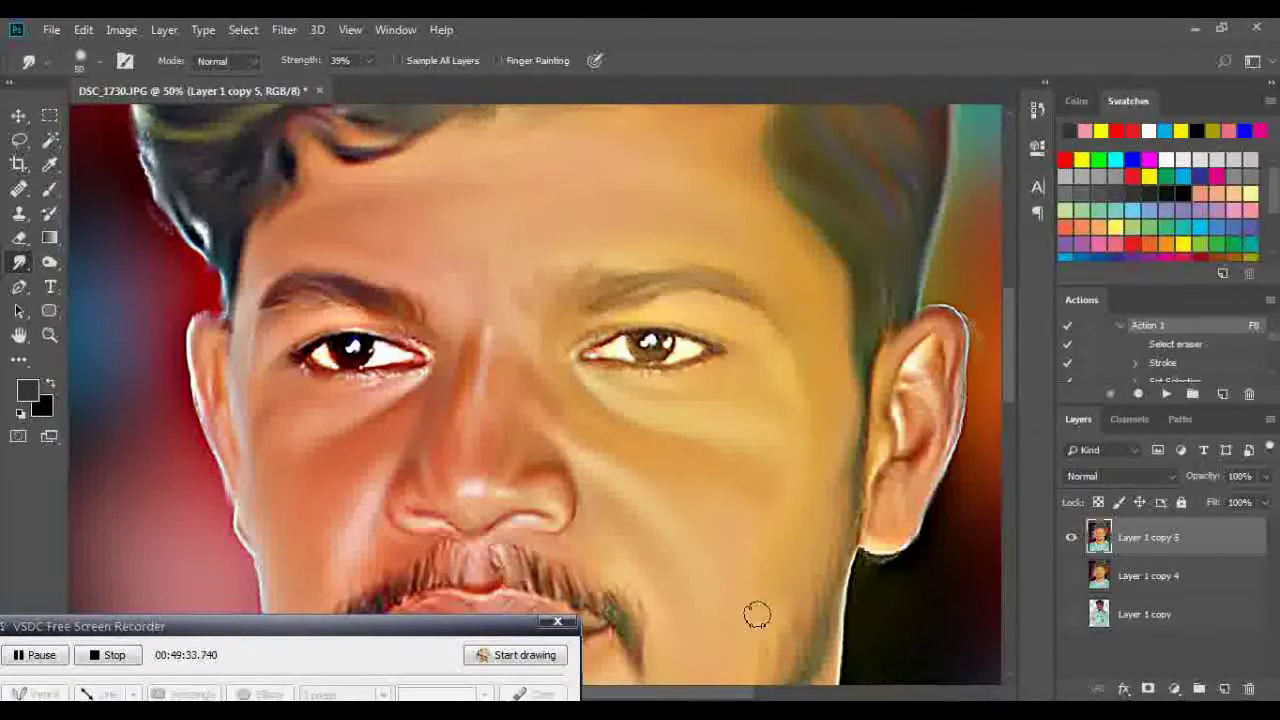
scroll(757, 614, "down", 3)
left_click_drag(540, 413, 512, 400)
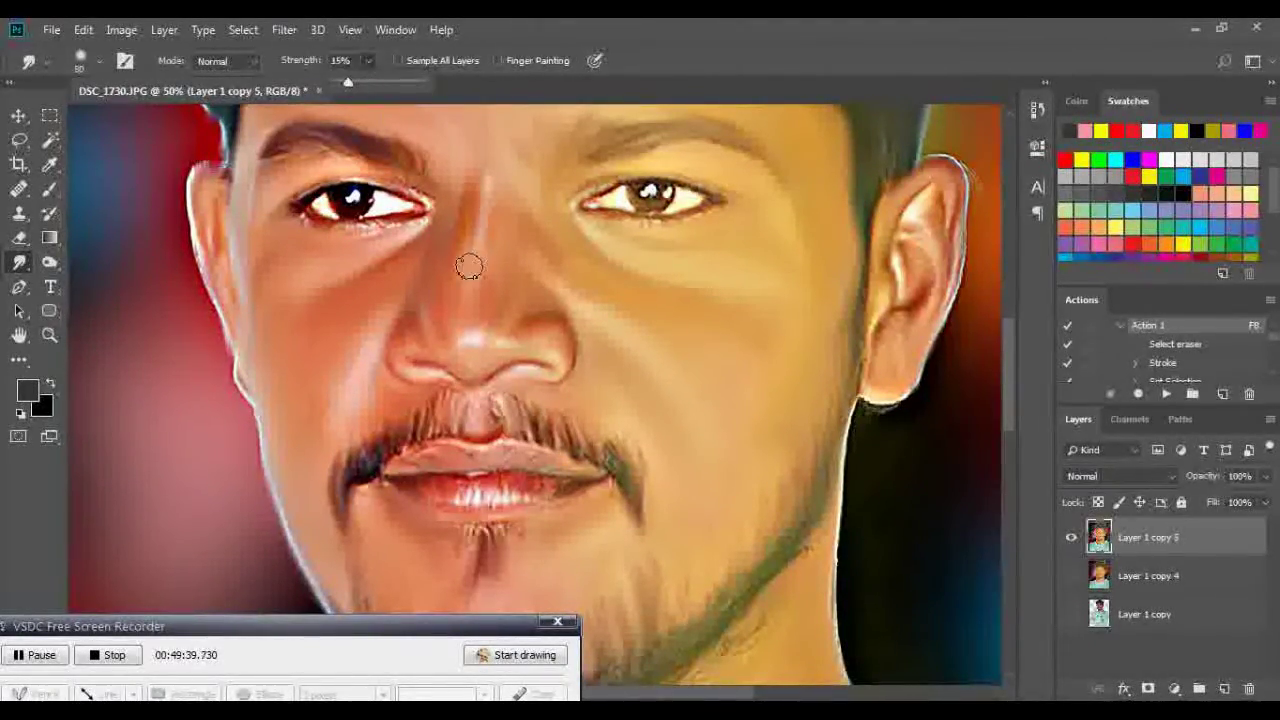
Lower smudge strength to 15% and soften both sides of the mustache and the nostril
left_click_drag(491, 409, 497, 424)
left_click_drag(419, 430, 367, 470)
left_click_drag(530, 432, 565, 448)
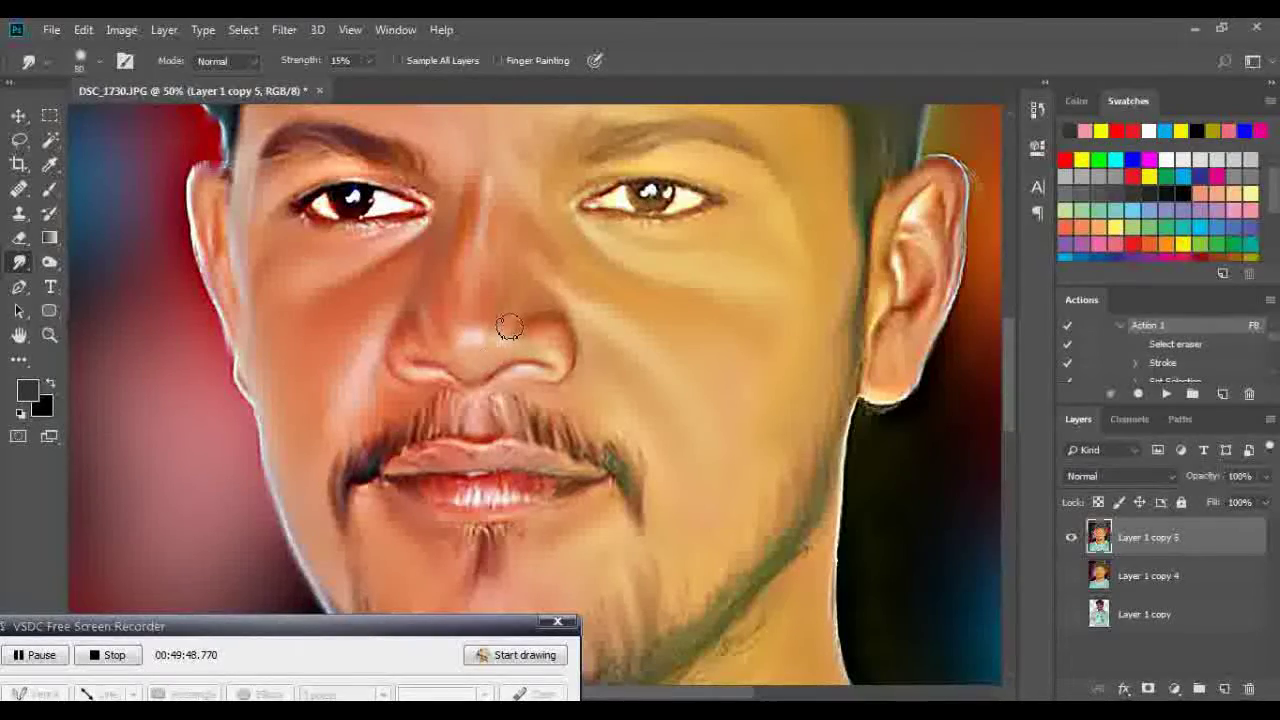
left_click_drag(453, 337, 400, 362)
Soften the jawline beard edge and the ear's highlights and rim, then zoom out to the full portrait
scroll(748, 426, "down", 5)
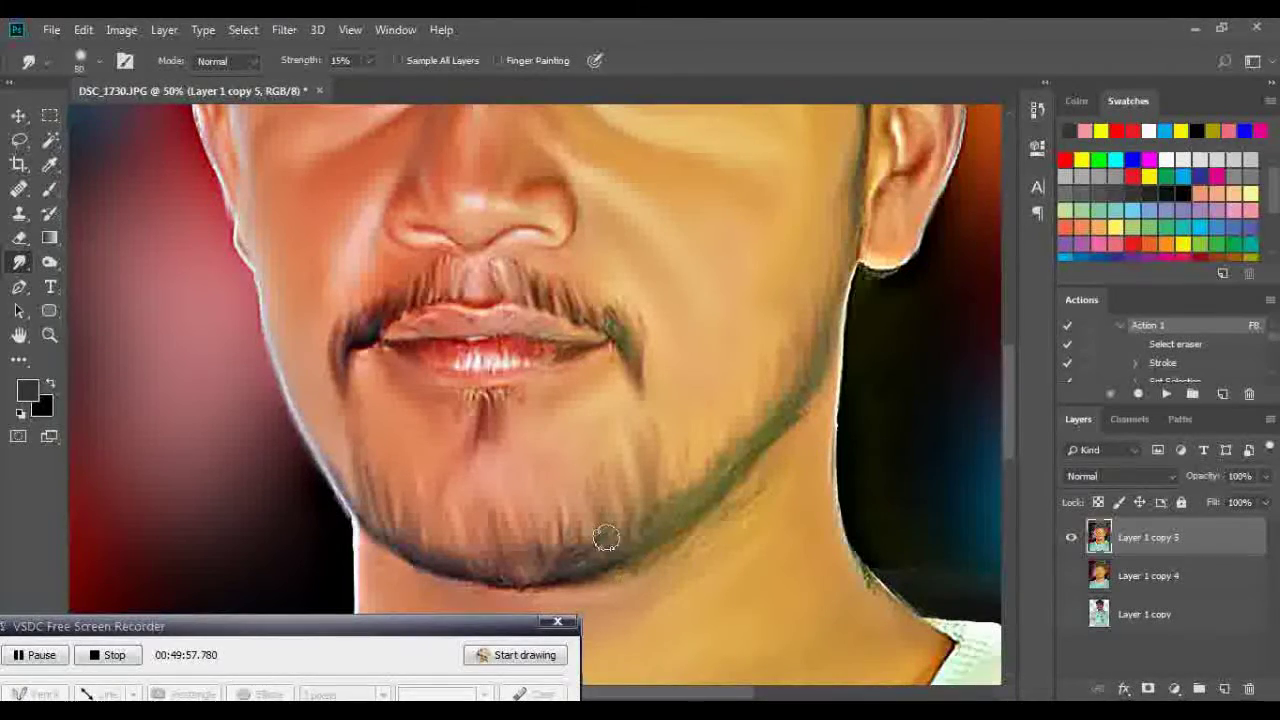
mouse_move(569, 550)
left_mouse_down()
mouse_move(663, 509)
mouse_move(682, 424)
left_mouse_up()
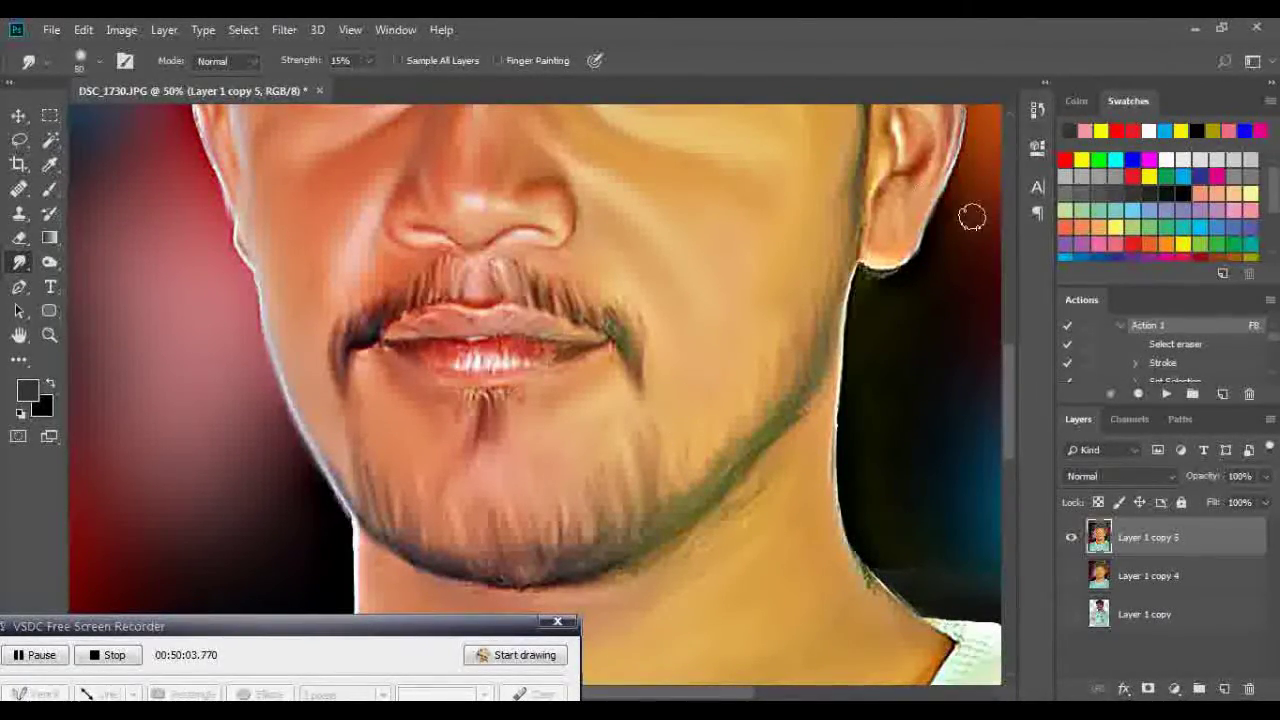
scroll(895, 185, "up", 5)
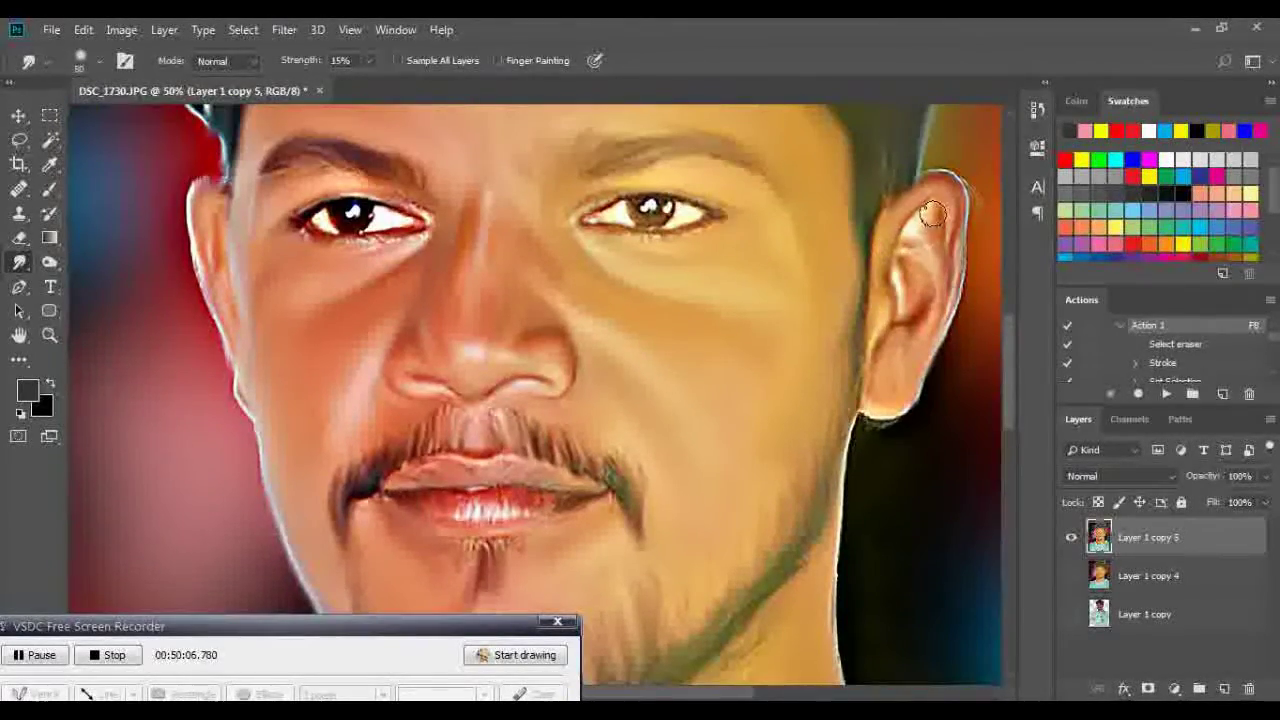
mouse_move(920, 262)
left_mouse_down()
mouse_move(943, 271)
mouse_move(935, 300)
left_mouse_up()
left_click_drag(957, 258, 905, 400)
left_click_drag(974, 177, 928, 190)
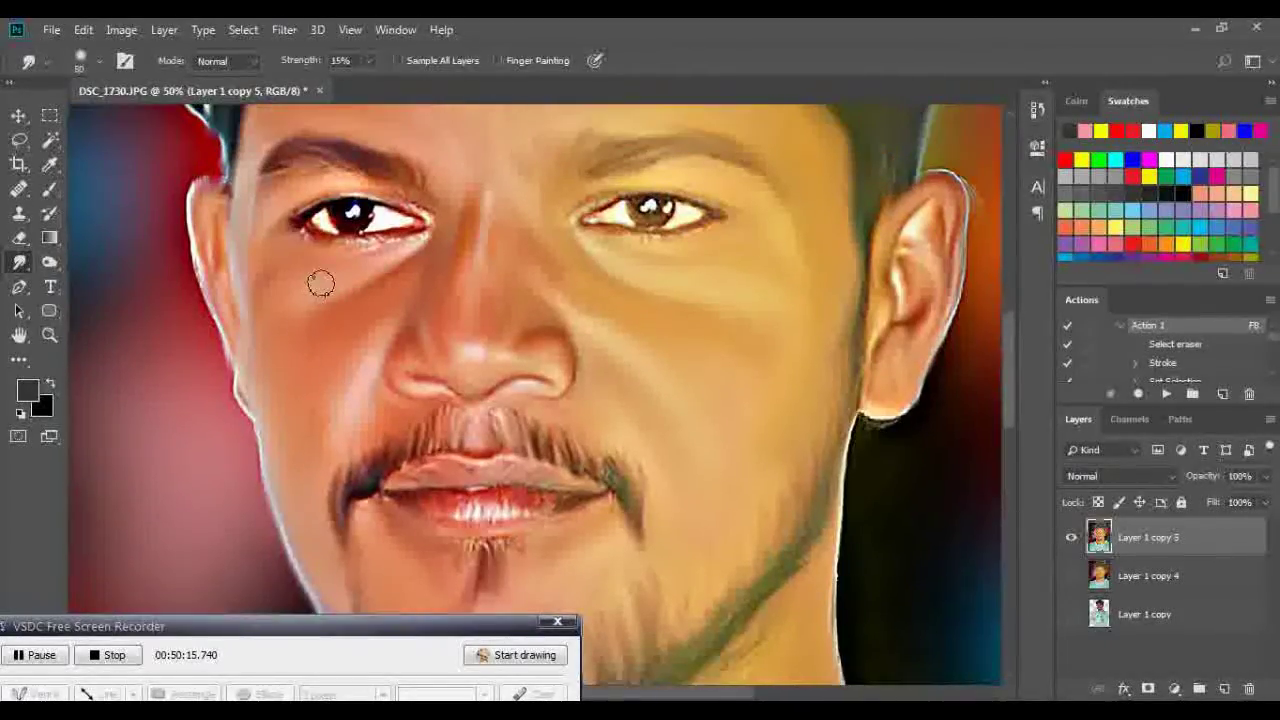
key("ctrl+minus")
key("ctrl+minus")
key("ctrl+minus")
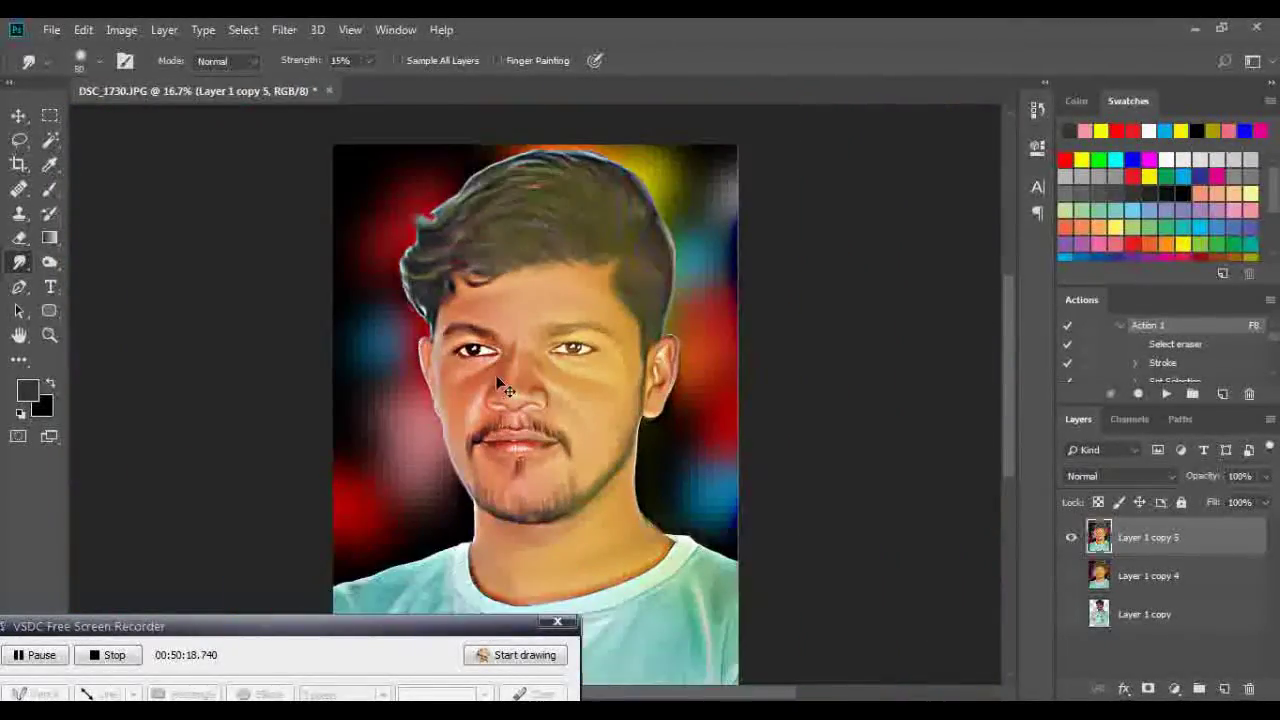
key("ctrl+minus")
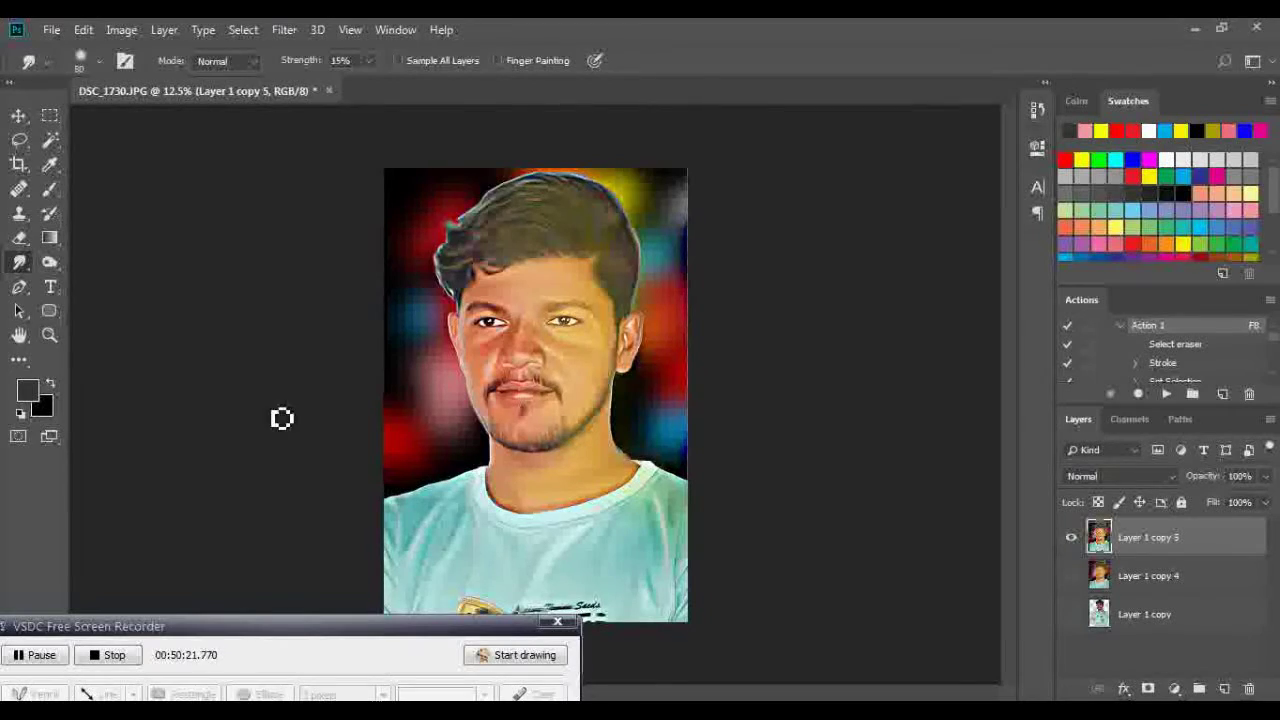